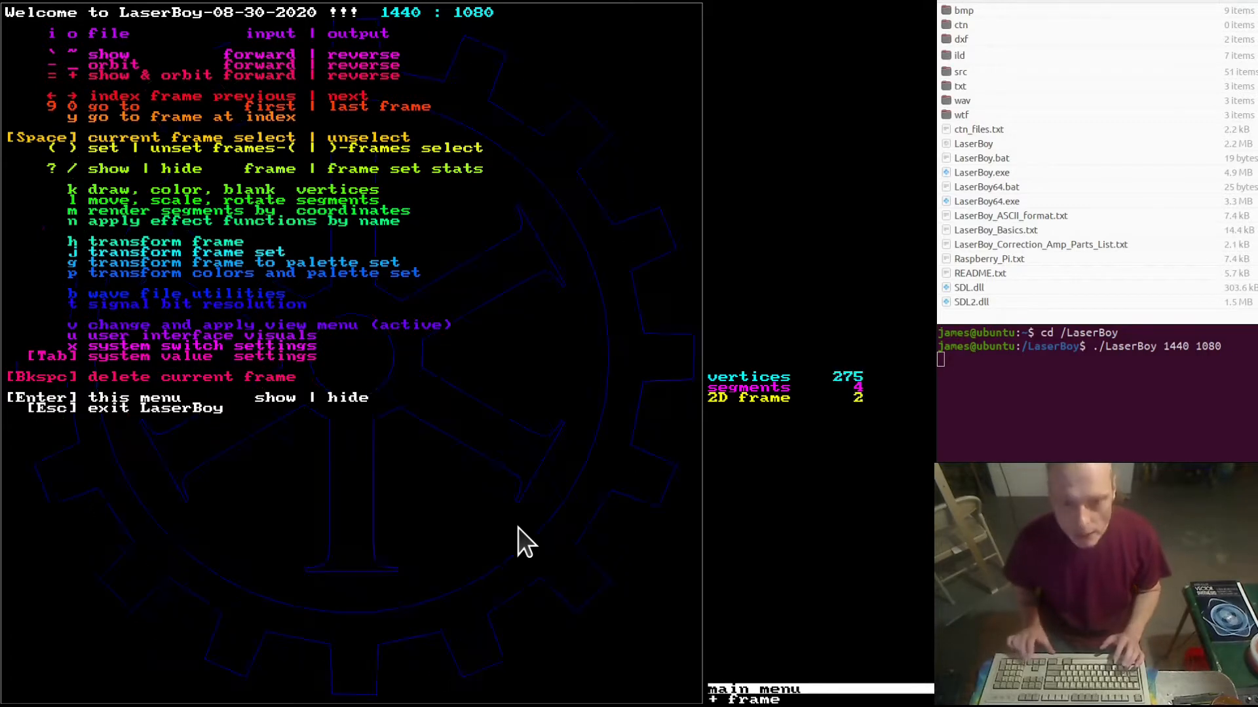
# Apply the break effect by name to the current frame, the one with red arcs, green squares and blue lines.
pyautogui.press('Right')
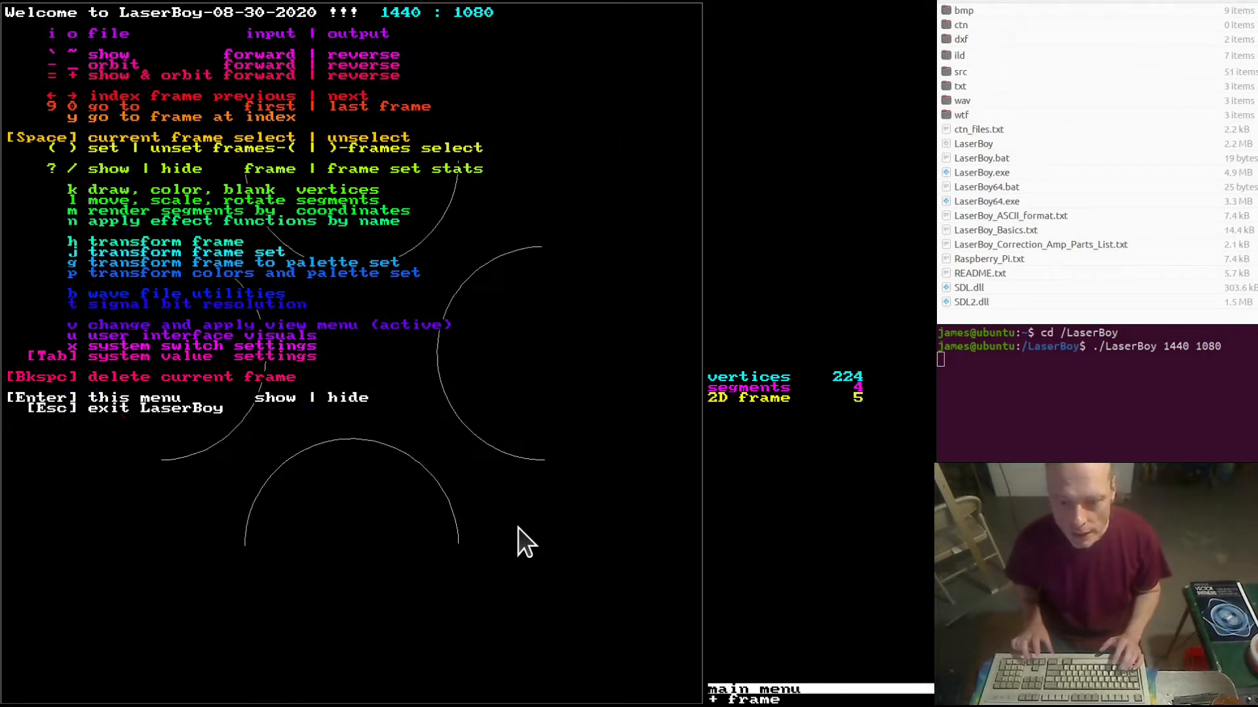
pyautogui.press('Left')
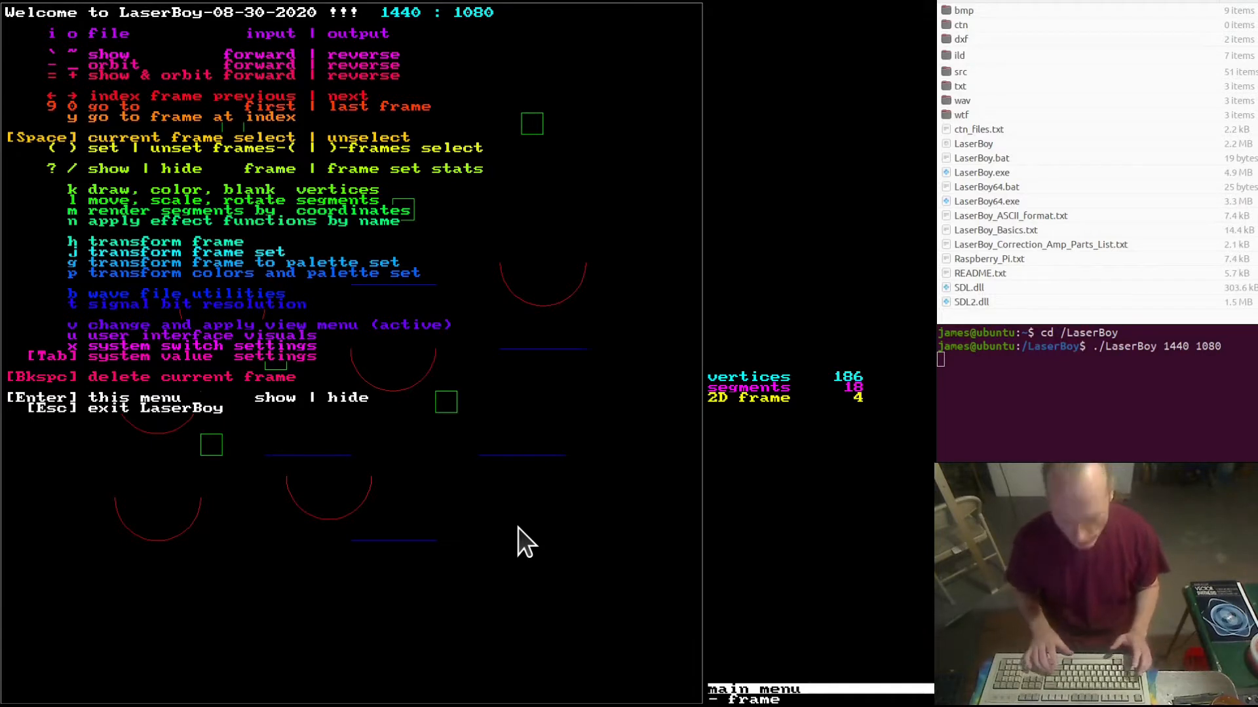
pyautogui.press('n')
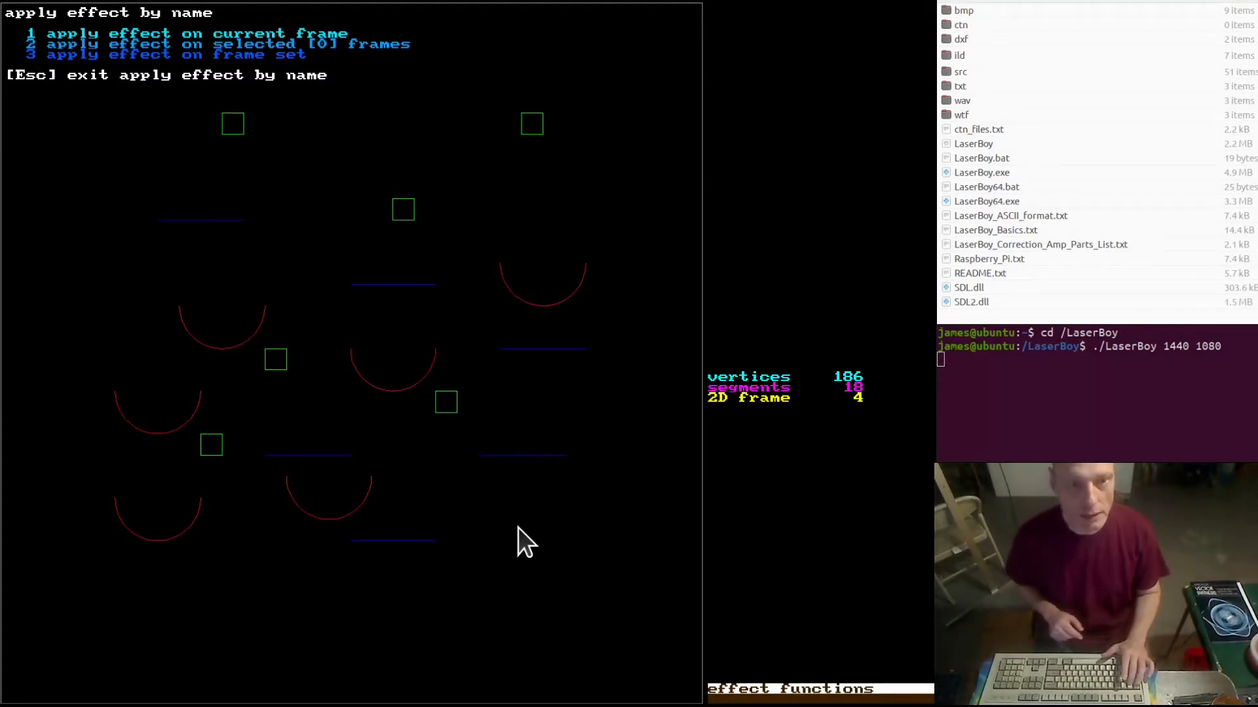
pyautogui.press('1')
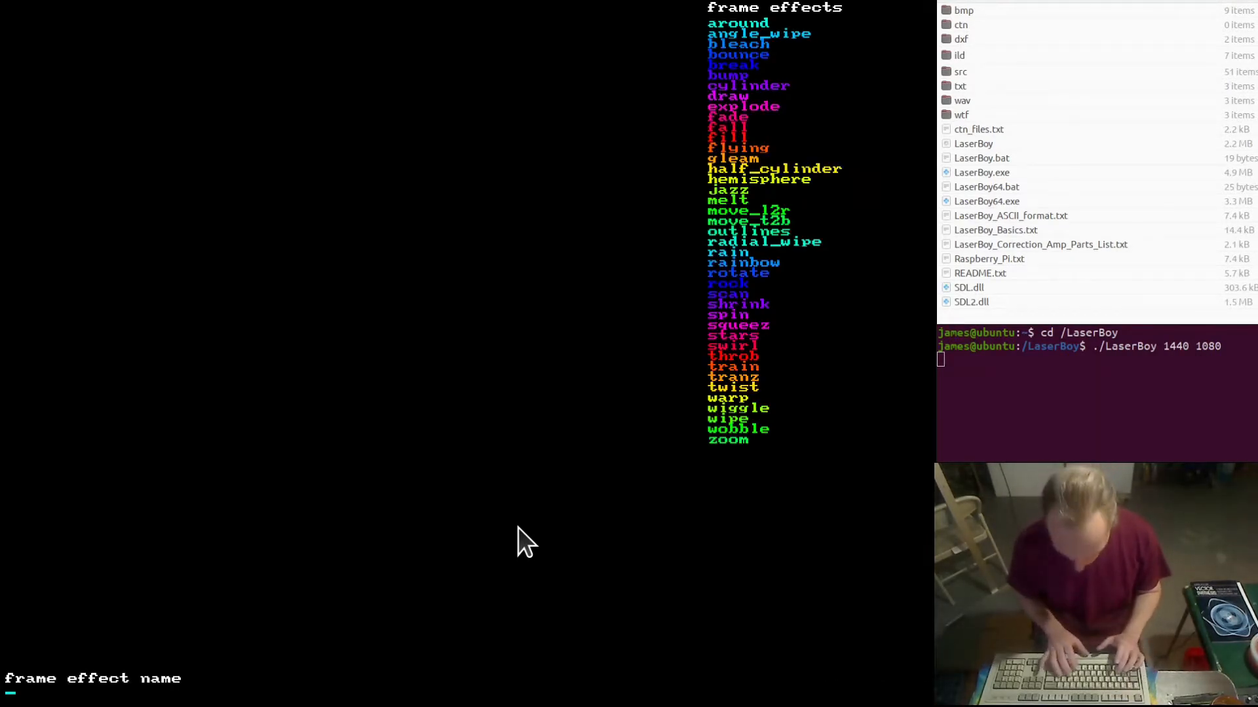
pyautogui.write('break')
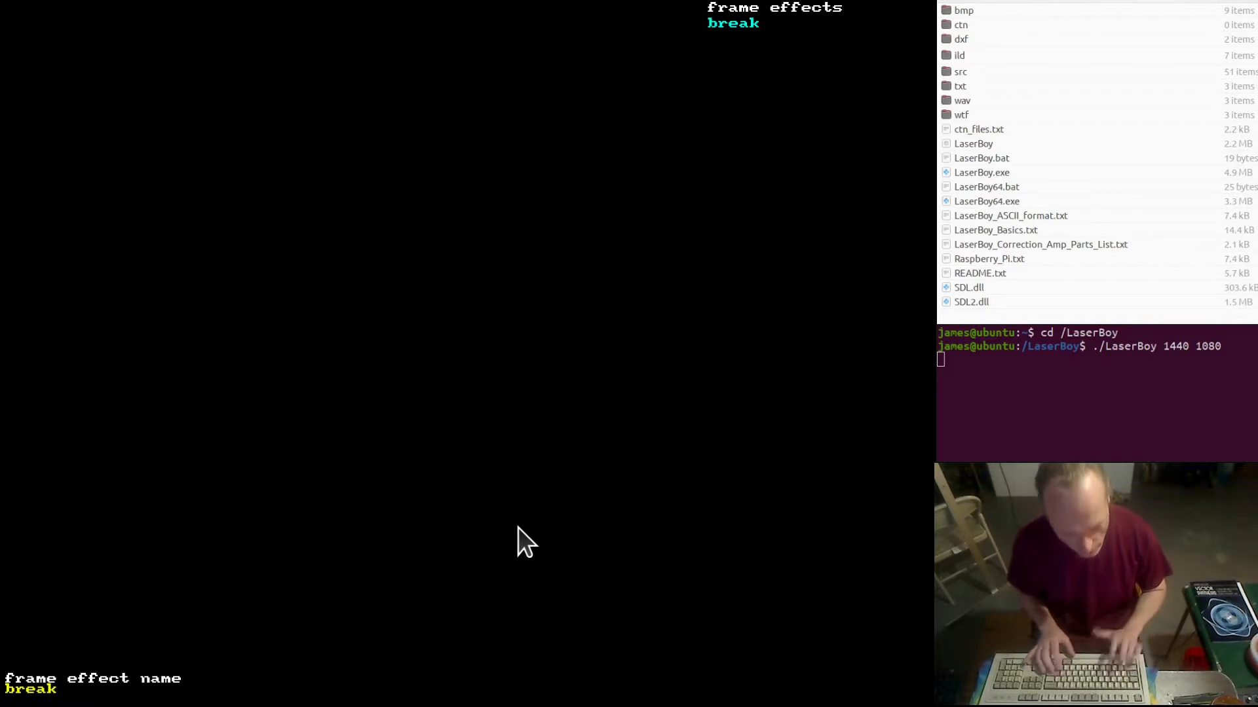
pyautogui.press('Return')
pyautogui.press('Return')
pyautogui.press('Return')
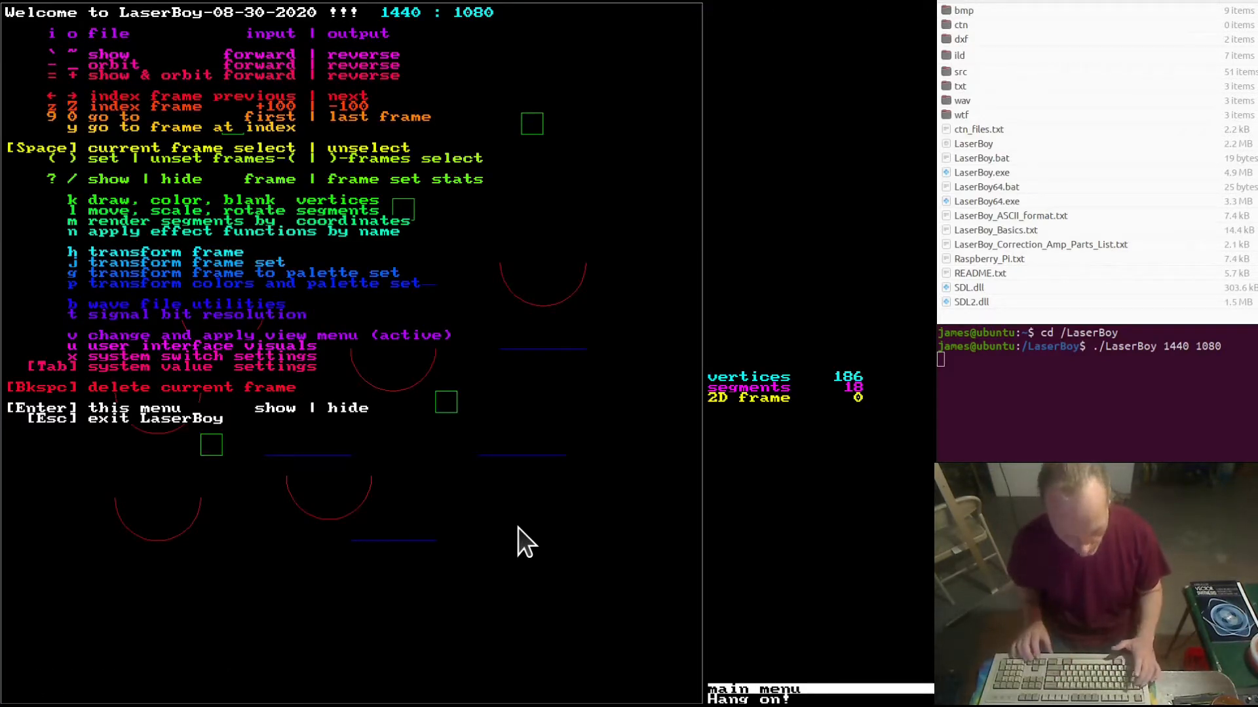
pyautogui.press('Return')
# Step forward and back through the frames of the break effect to examine how the shapes move within the frame bounds.
pyautogui.press('Right')
pyautogui.press('Right')
pyautogui.press('Right')
pyautogui.press('Right')
pyautogui.press('Right')
pyautogui.press('Right')
pyautogui.press('Right')
pyautogui.press('Right')
pyautogui.press('Right')
pyautogui.press('Right')
pyautogui.press('Right')
pyautogui.press('Right')
pyautogui.press('Right')
pyautogui.press('Right')
pyautogui.press('Right')
pyautogui.press('Right')
pyautogui.press('Right')
pyautogui.press('Right')
pyautogui.press('Right')
pyautogui.press('Right')
pyautogui.press('Right')
pyautogui.press('Right')
pyautogui.press('Right')
pyautogui.press('Right')
pyautogui.press('Right')
pyautogui.press('Right')
pyautogui.press('Right')
pyautogui.press('Right')
pyautogui.press('Right')
pyautogui.press('Right')
pyautogui.press('Right')
pyautogui.press('Right')
pyautogui.press('Right')
pyautogui.press('Right')
pyautogui.press('Right')
pyautogui.press('Right')
pyautogui.press('Right')
pyautogui.press('Right')
pyautogui.press('Right')
pyautogui.press('Right')
pyautogui.press('Right')
pyautogui.press('Right')
pyautogui.press('Right')
pyautogui.press('Right')
pyautogui.press('Right')
pyautogui.press('Right')
pyautogui.press('Right')
pyautogui.press('Right')
pyautogui.press('Right')
pyautogui.press('Right')
pyautogui.press('Right')
pyautogui.press('Right')
pyautogui.press('Right')
pyautogui.press('Right')
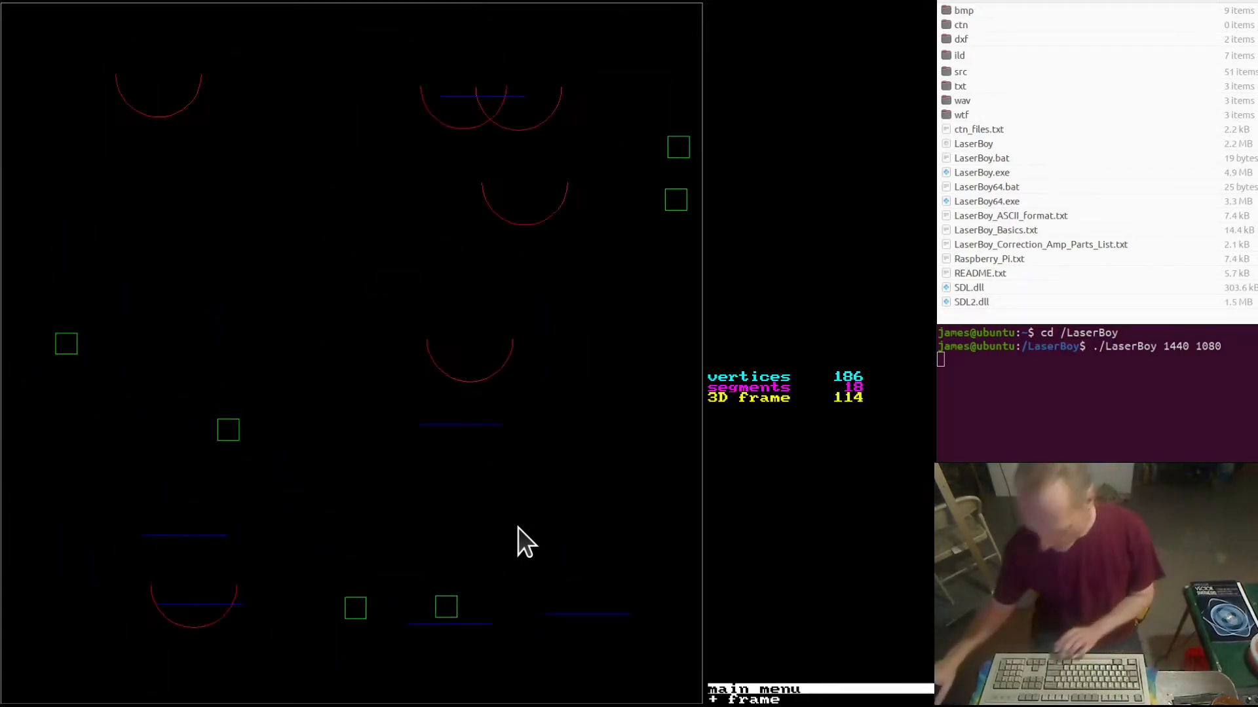
pyautogui.press('Left')
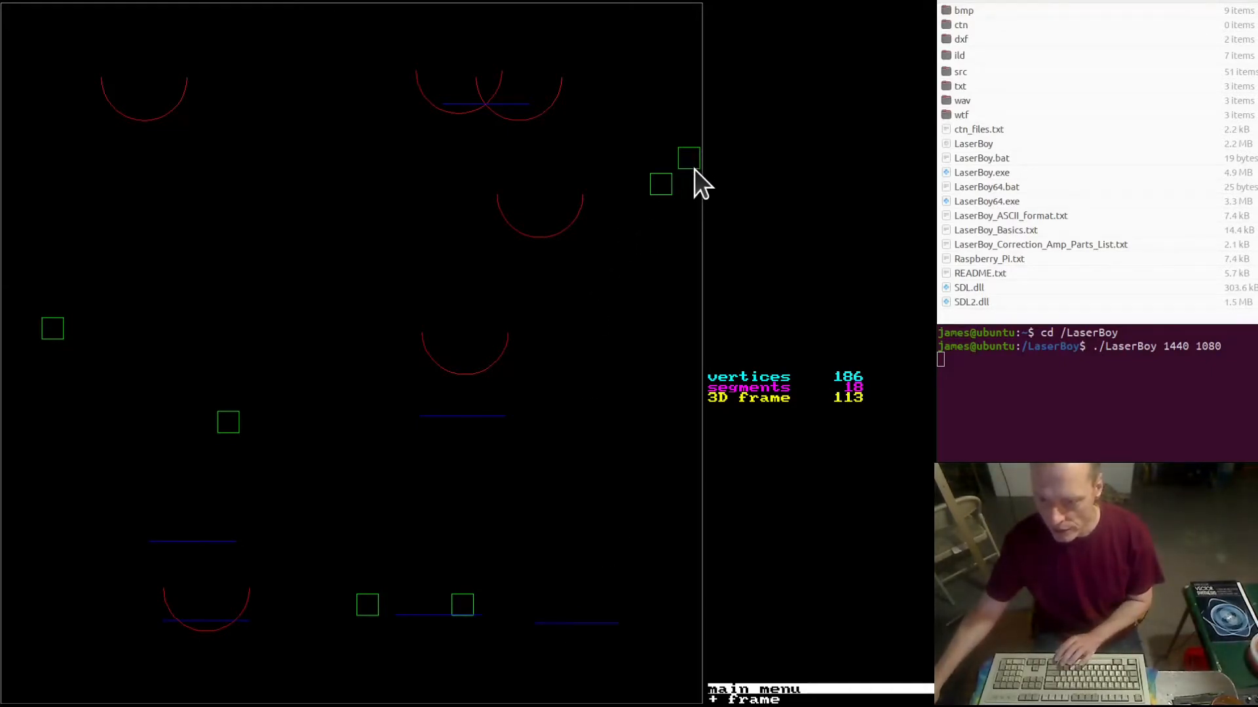
pyautogui.press('+')
pyautogui.press('-')
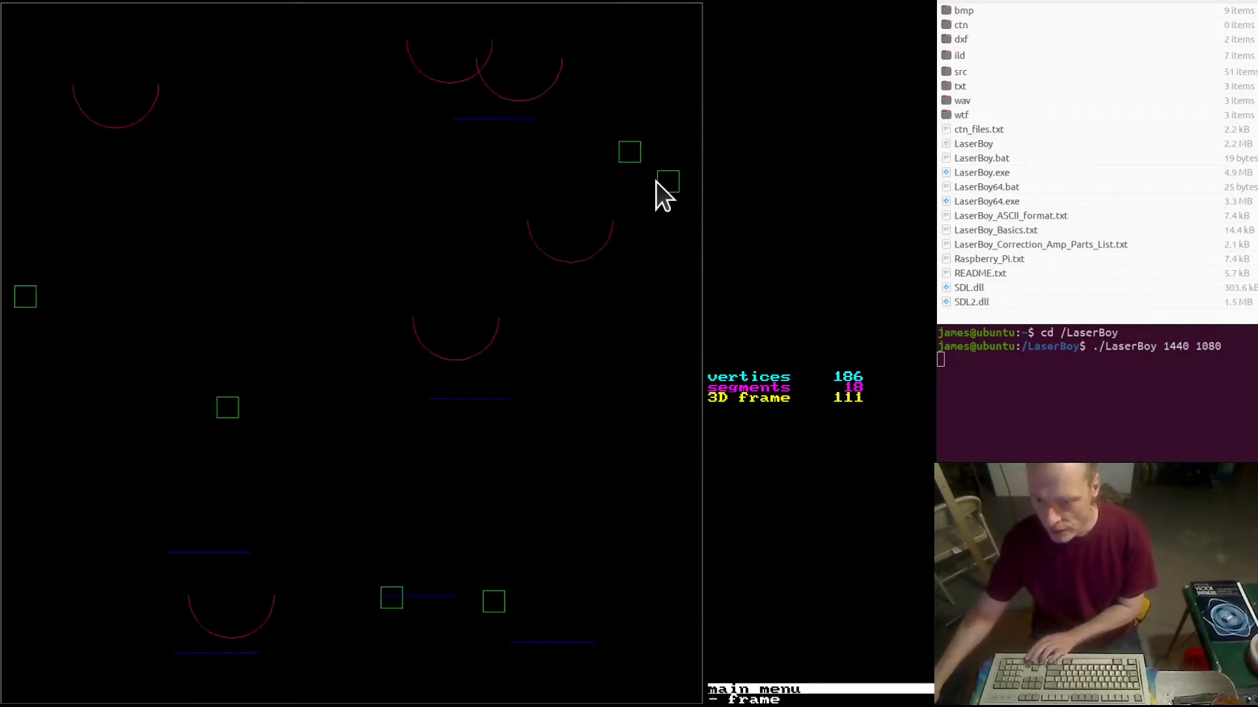
pyautogui.press('+')
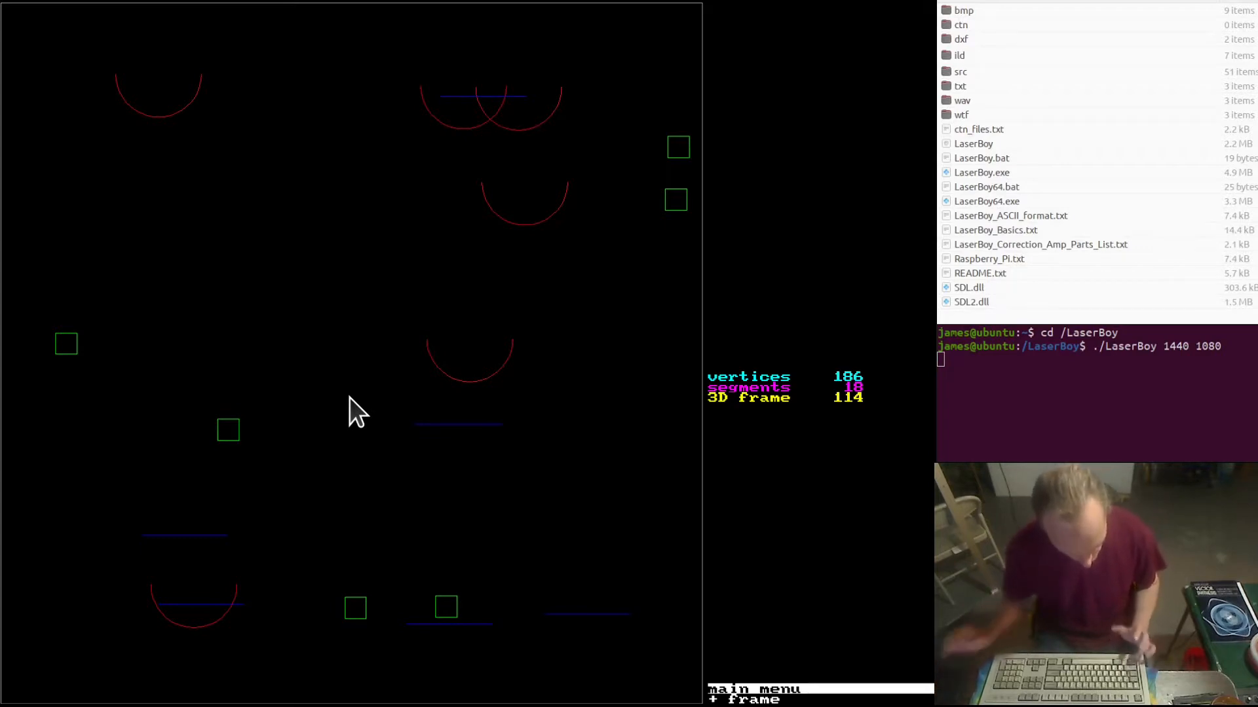
# Shrink the view in X and Y to a scale of 0.3927 and apply that scale to all frames.
pyautogui.press('-')
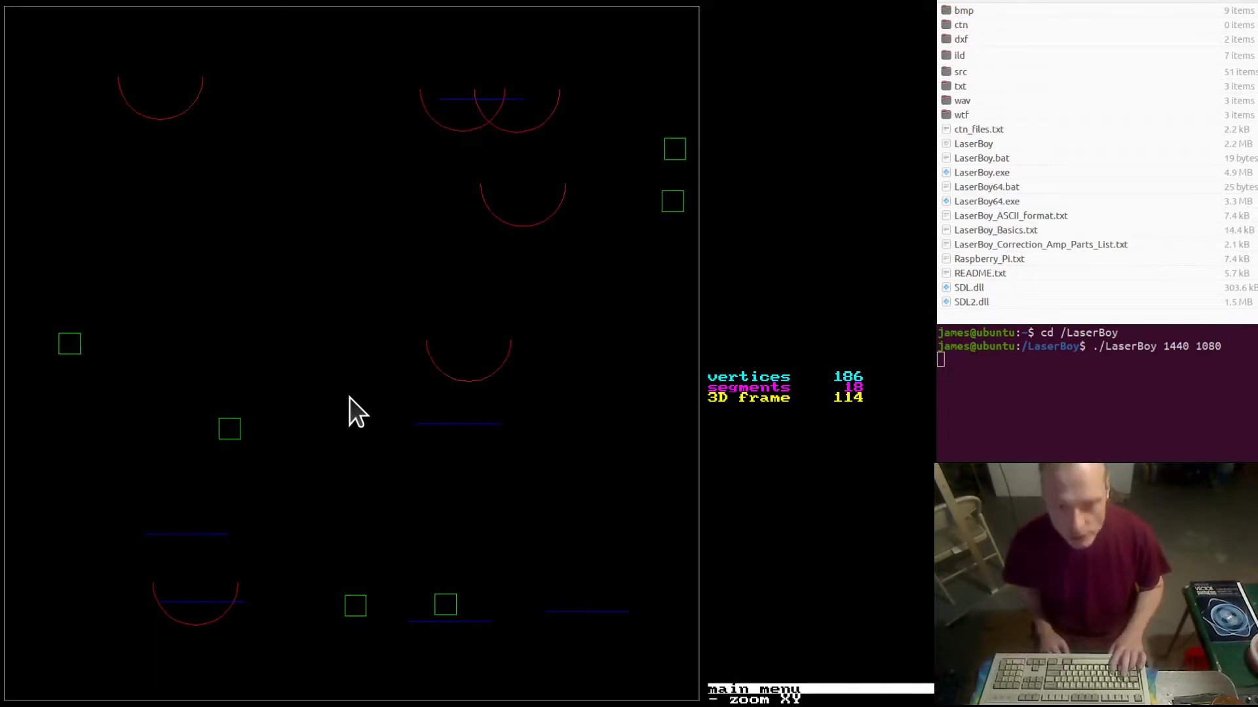
pyautogui.press('-')
pyautogui.press('-')
pyautogui.press('-')
pyautogui.press('-')
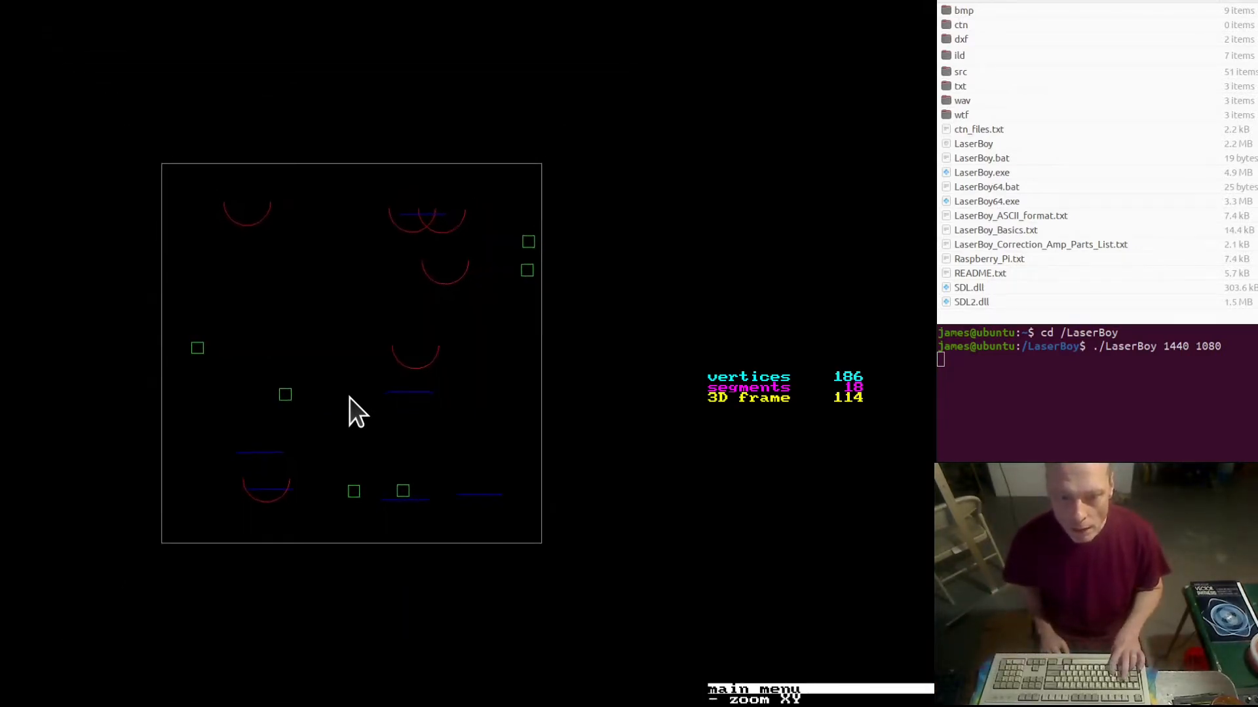
pyautogui.press('-')
pyautogui.press('-')
pyautogui.press('-')
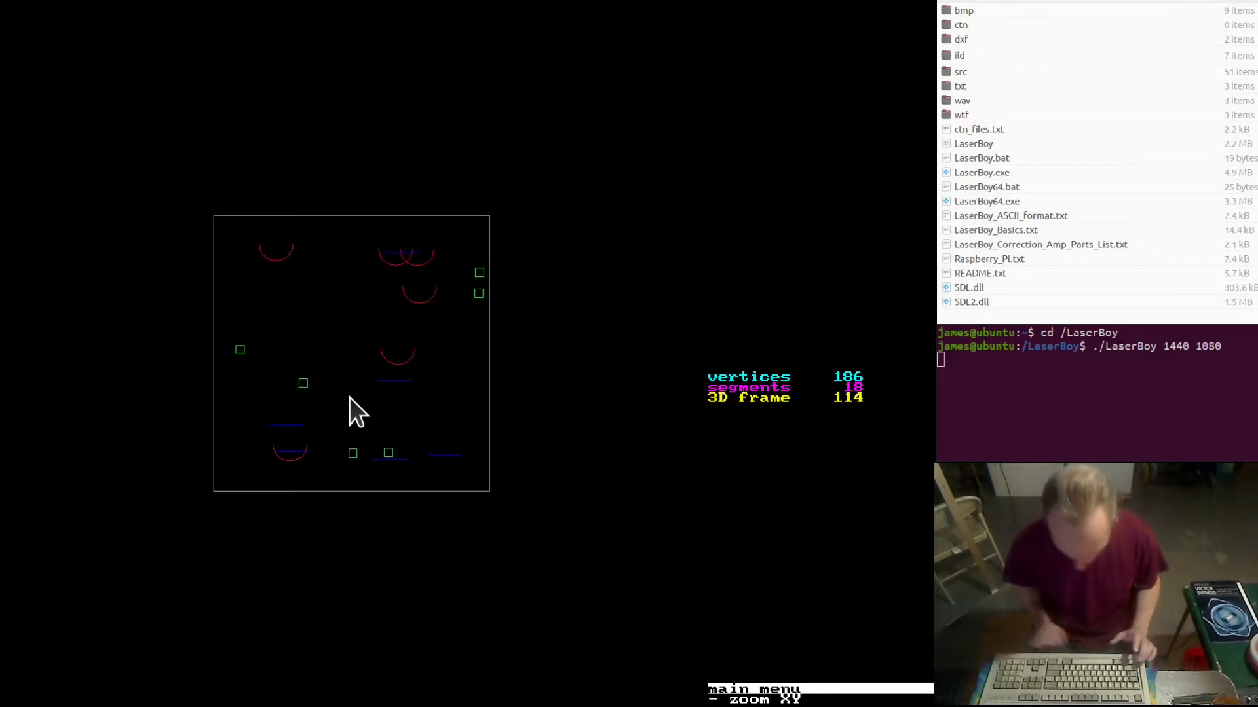
pyautogui.press('v')
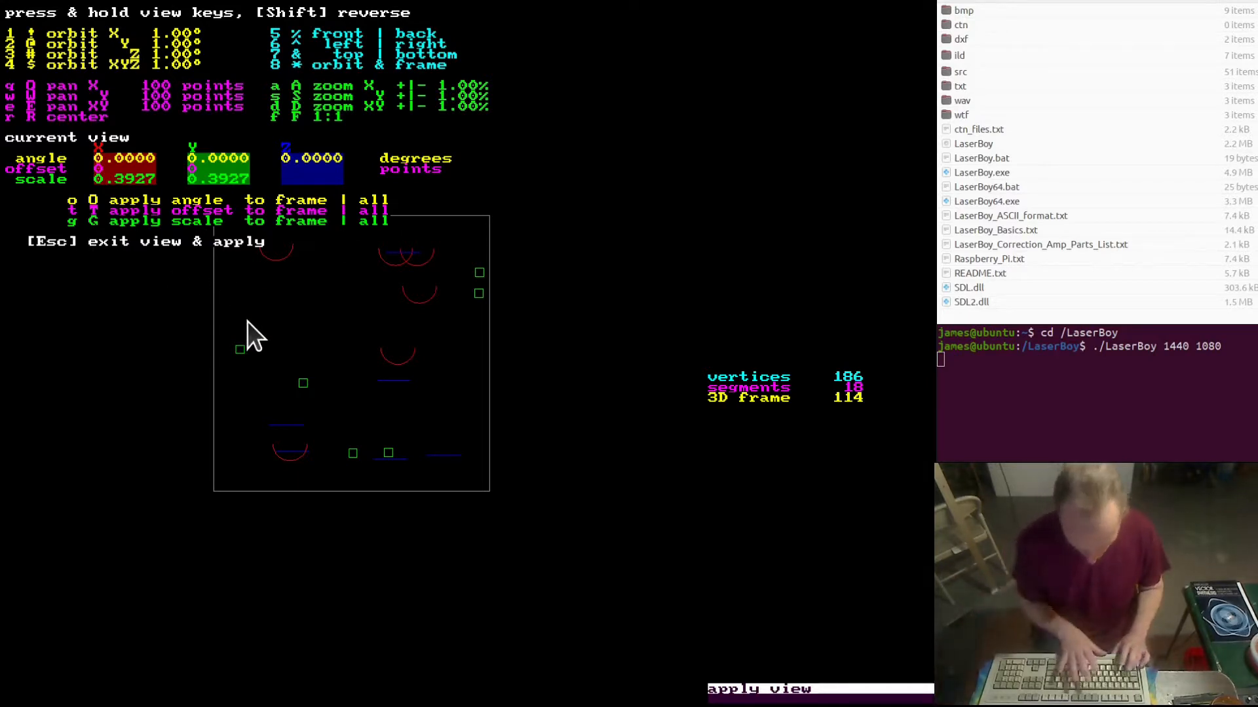
pyautogui.hotkey('shift', 'g')
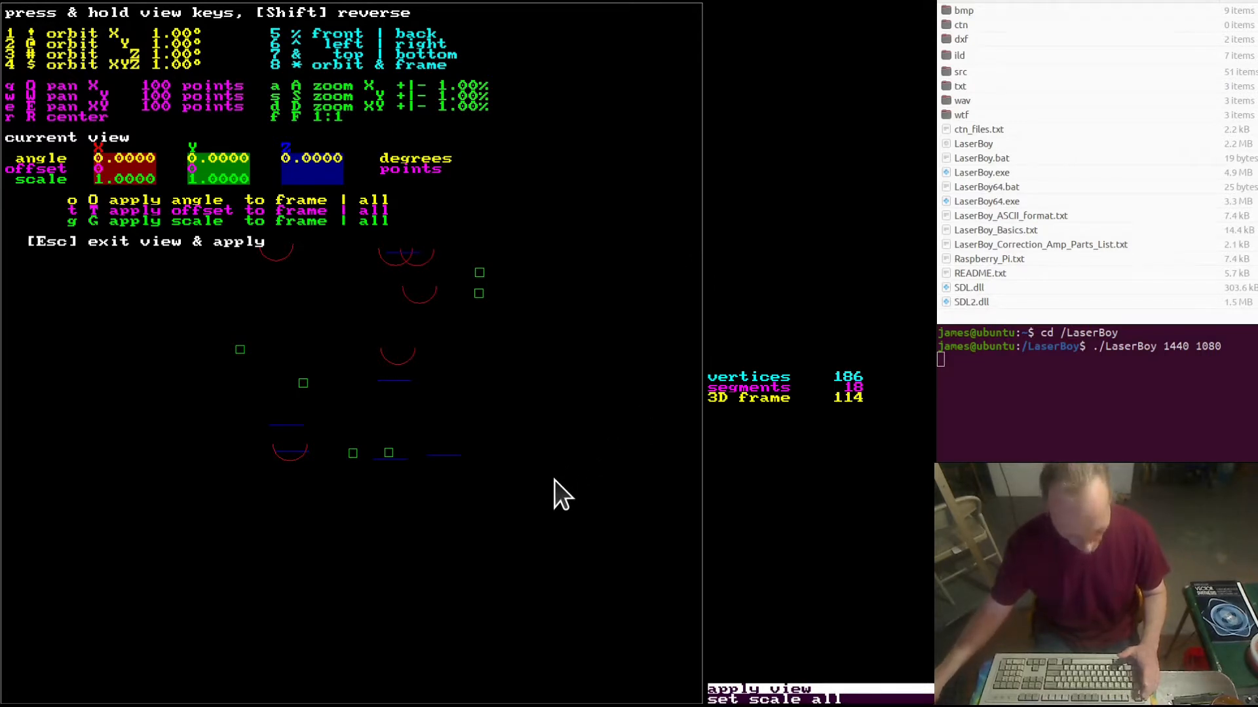
# Run forward through the rescaled frames to check the reduced animation.
pyautogui.press('+')
pyautogui.press('+')
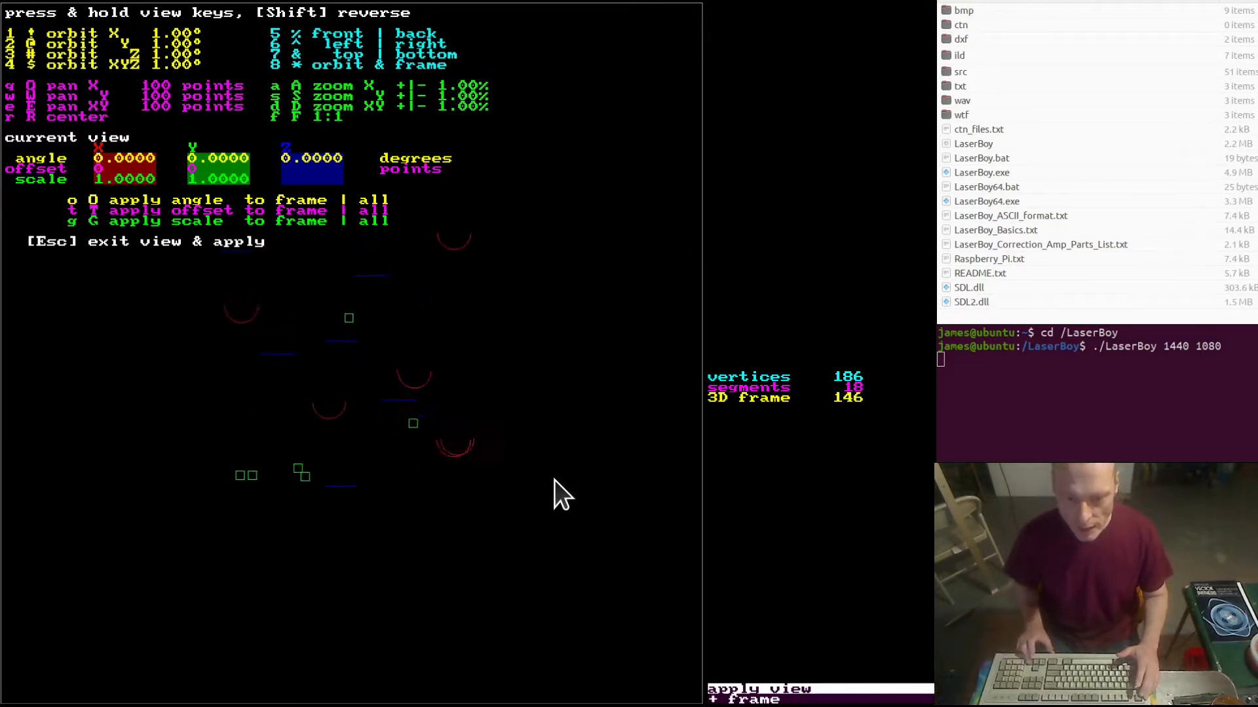
pyautogui.press('+')
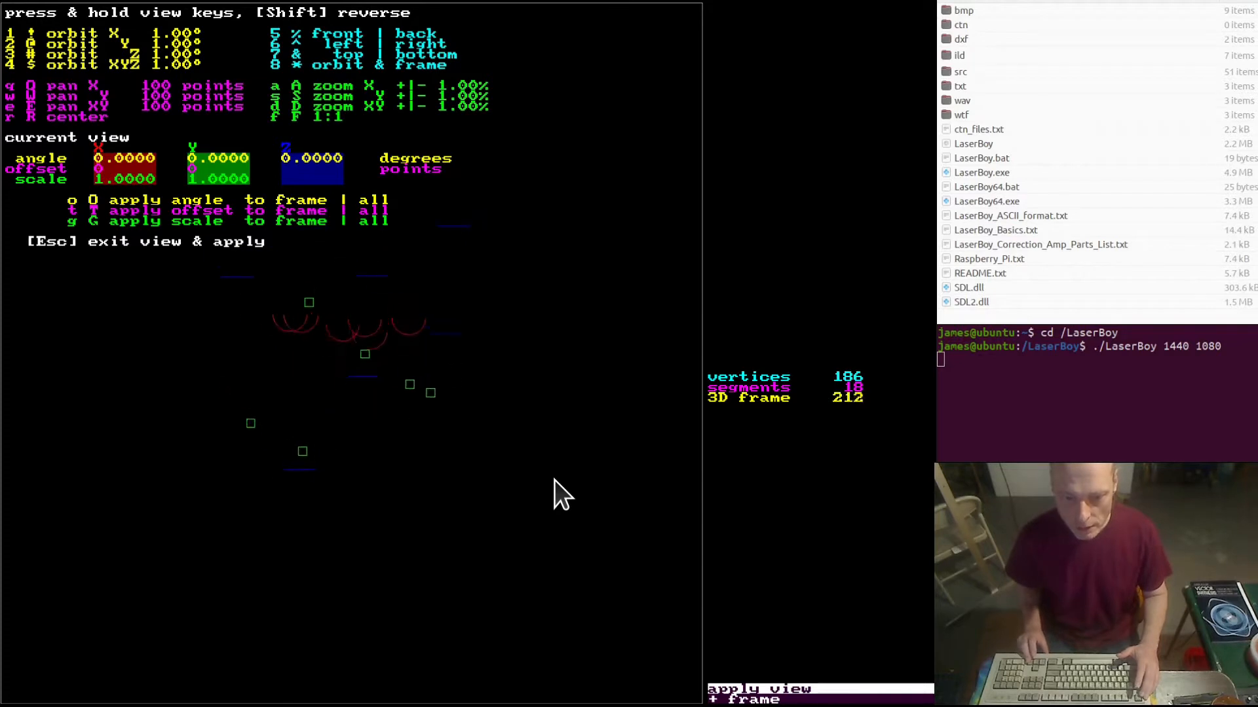
pyautogui.press('+')
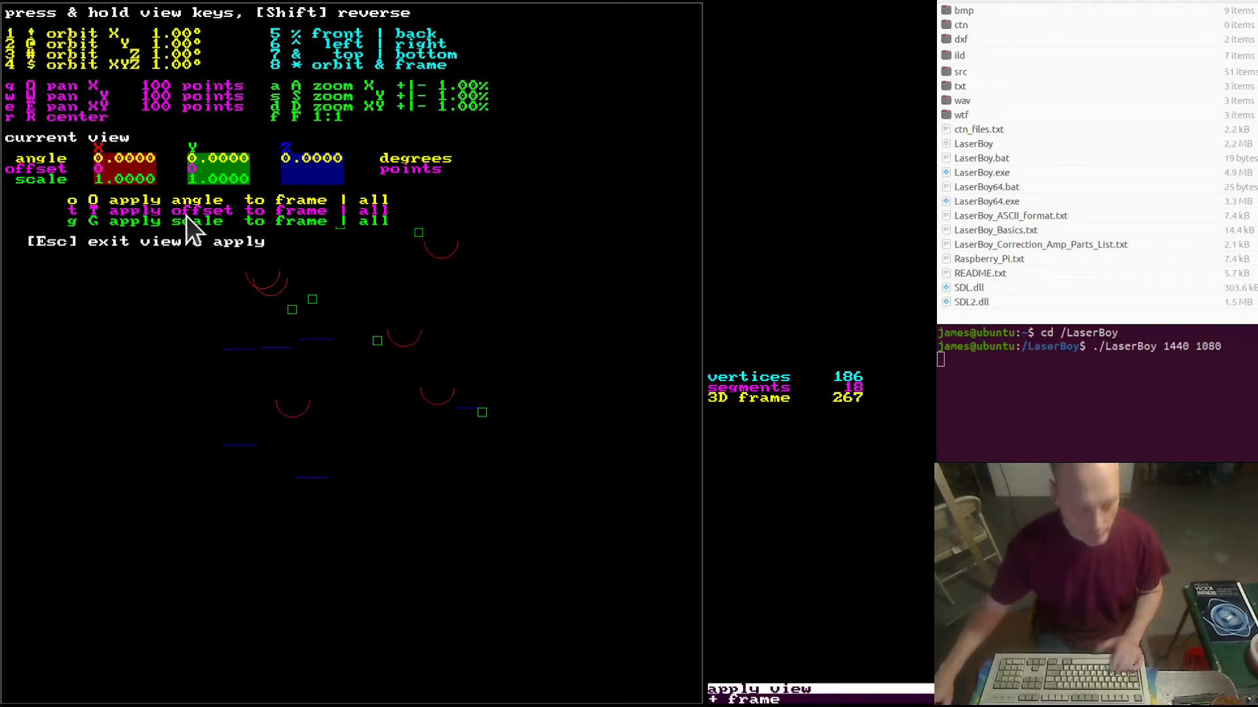
# Pan the view in the positive X direction and exit the view and apply settings.
pyautogui.press('q')
pyautogui.press('q')
pyautogui.press('q')
pyautogui.press('Escape')
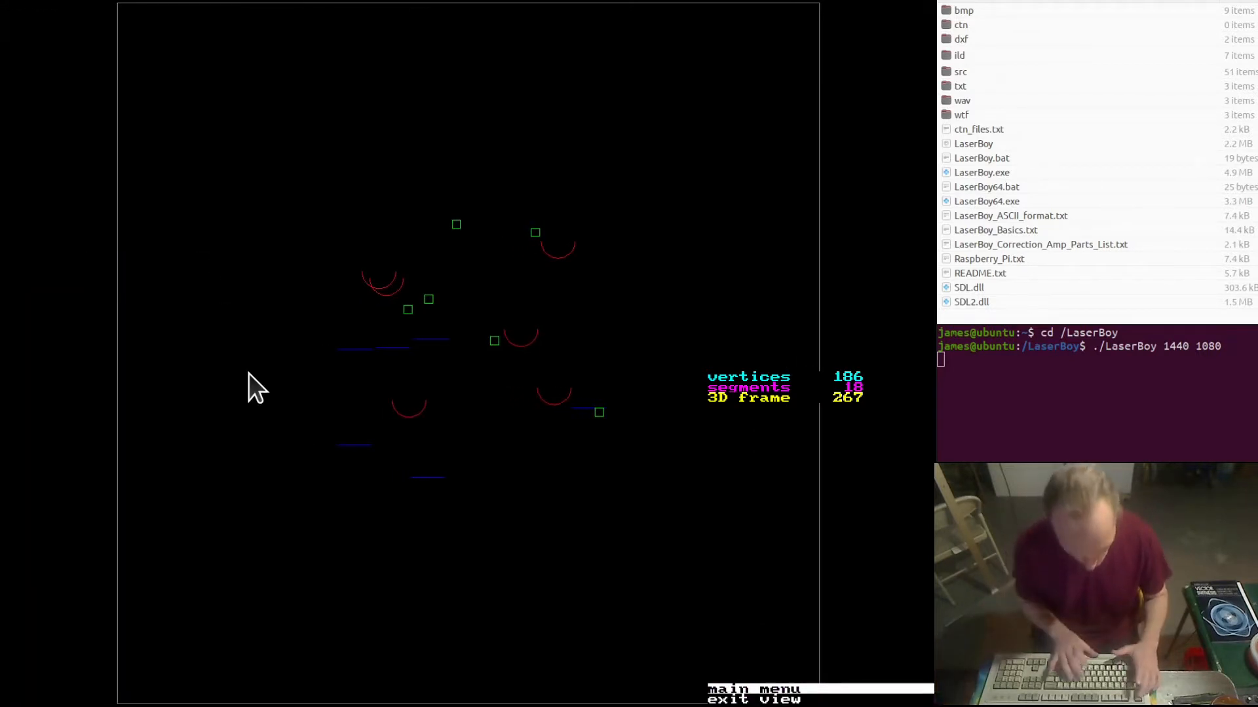
# Show the fixed bounds and fixed origin in the user interface visuals settings.
pyautogui.press('`')
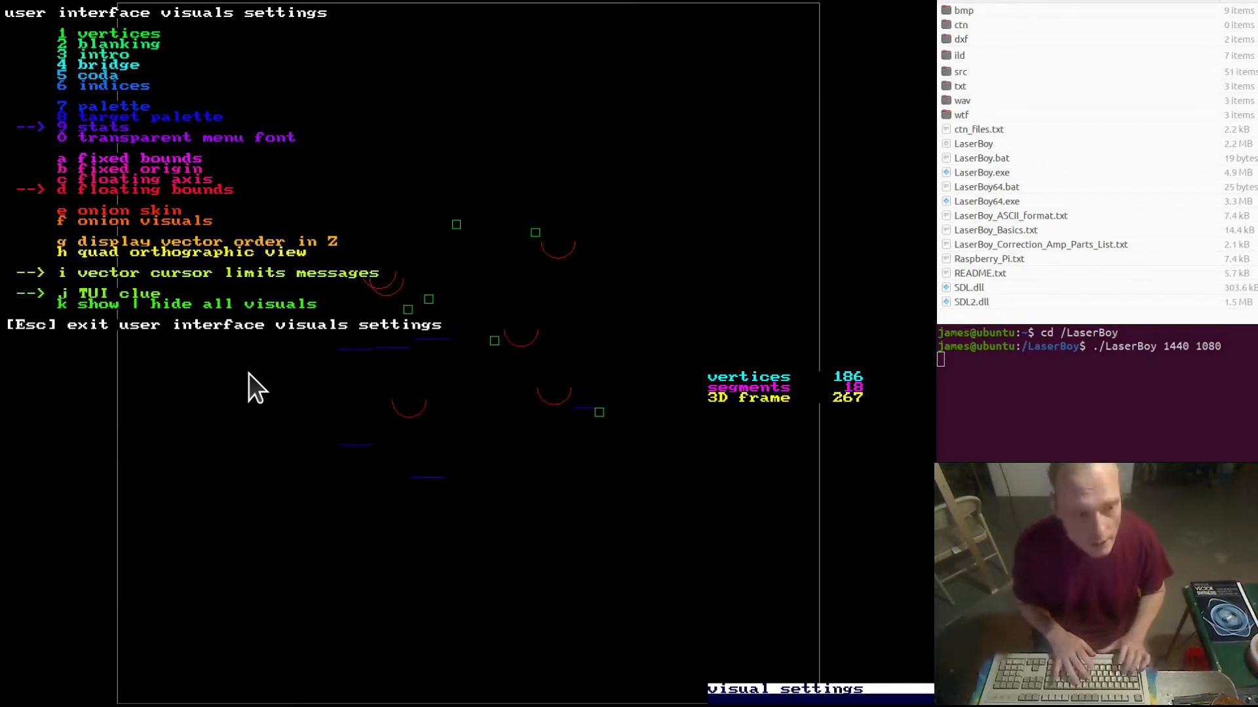
pyautogui.press('a')
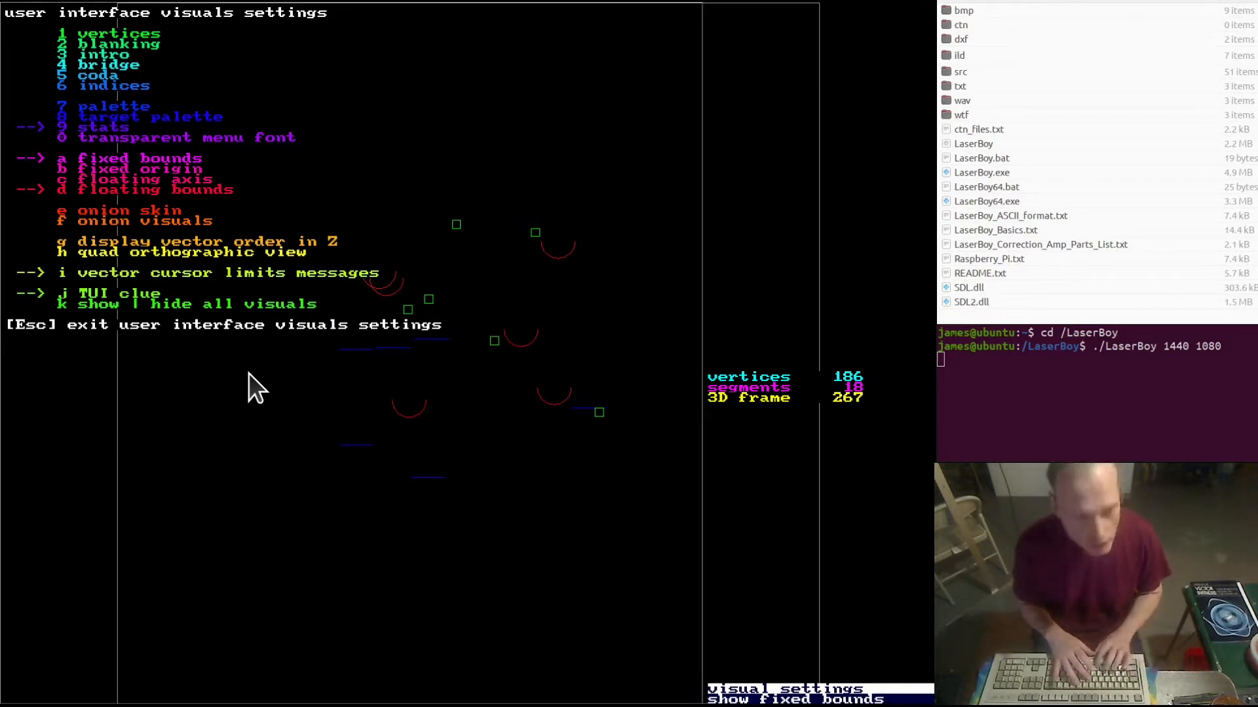
pyautogui.press('b')
pyautogui.press('Escape')
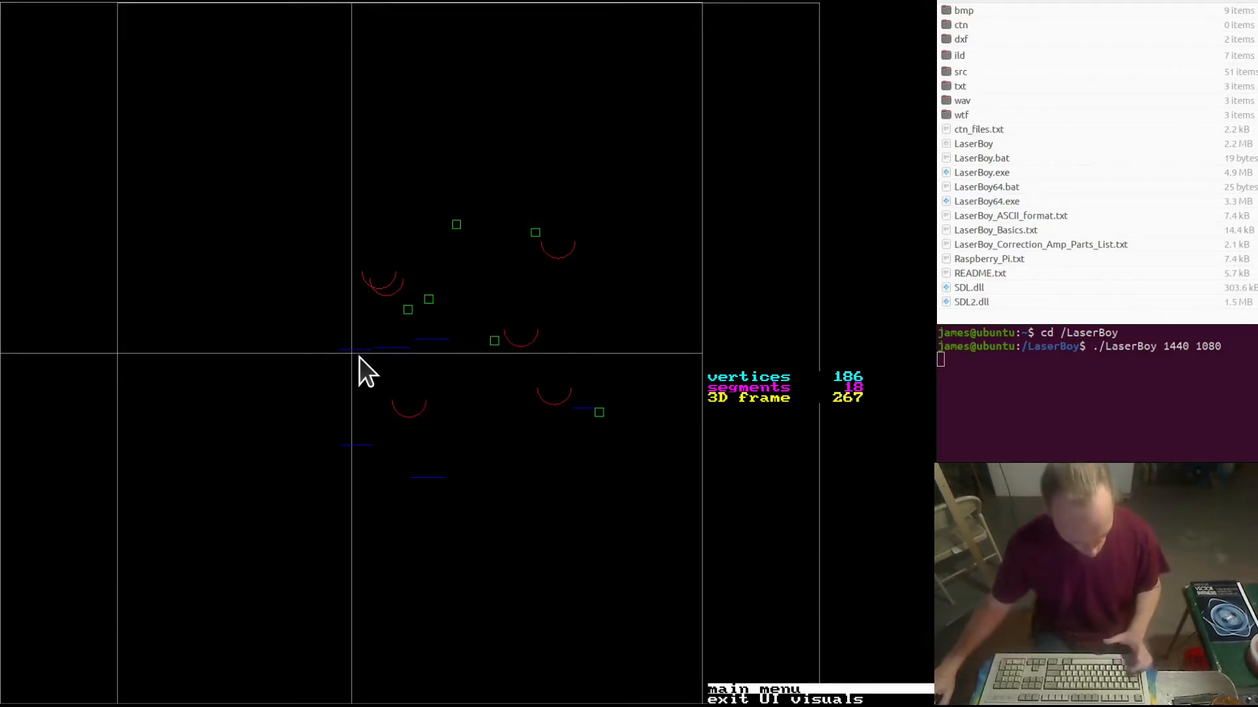
# Pan the view to an offset of 14300 in X and 12900 in Y and apply the offset to all frames.
pyautogui.press('w')
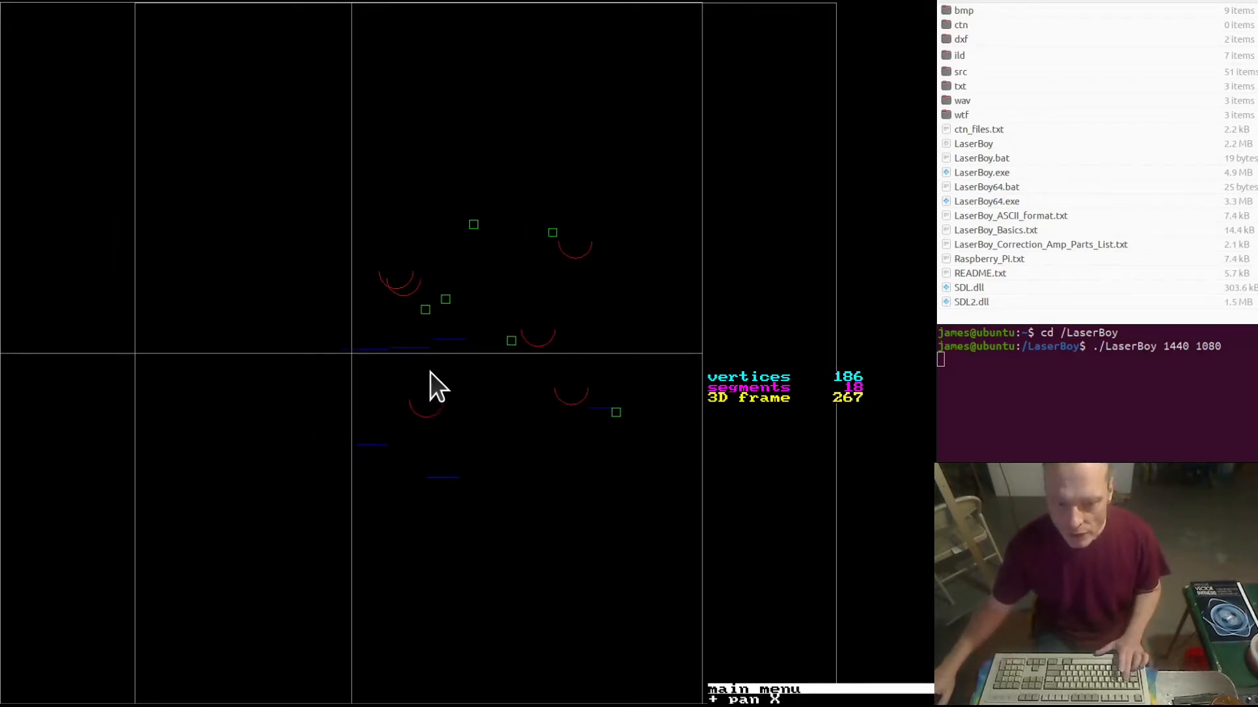
pyautogui.press('w')
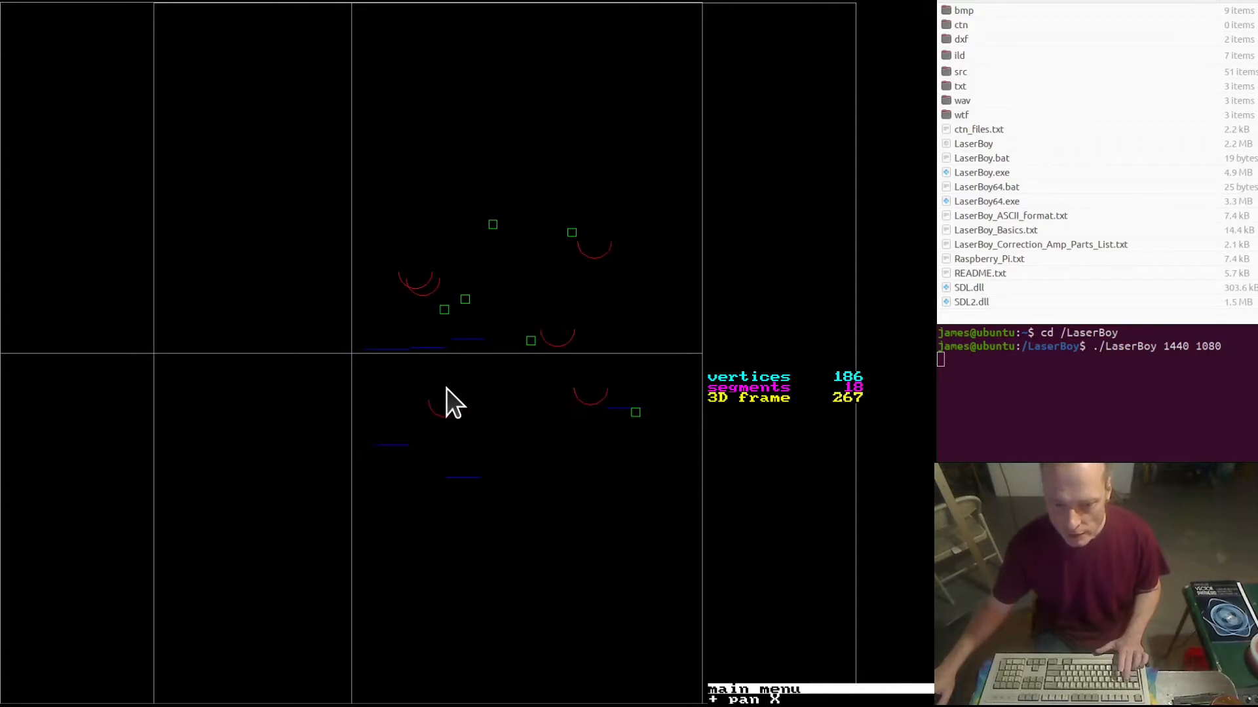
pyautogui.press('s')
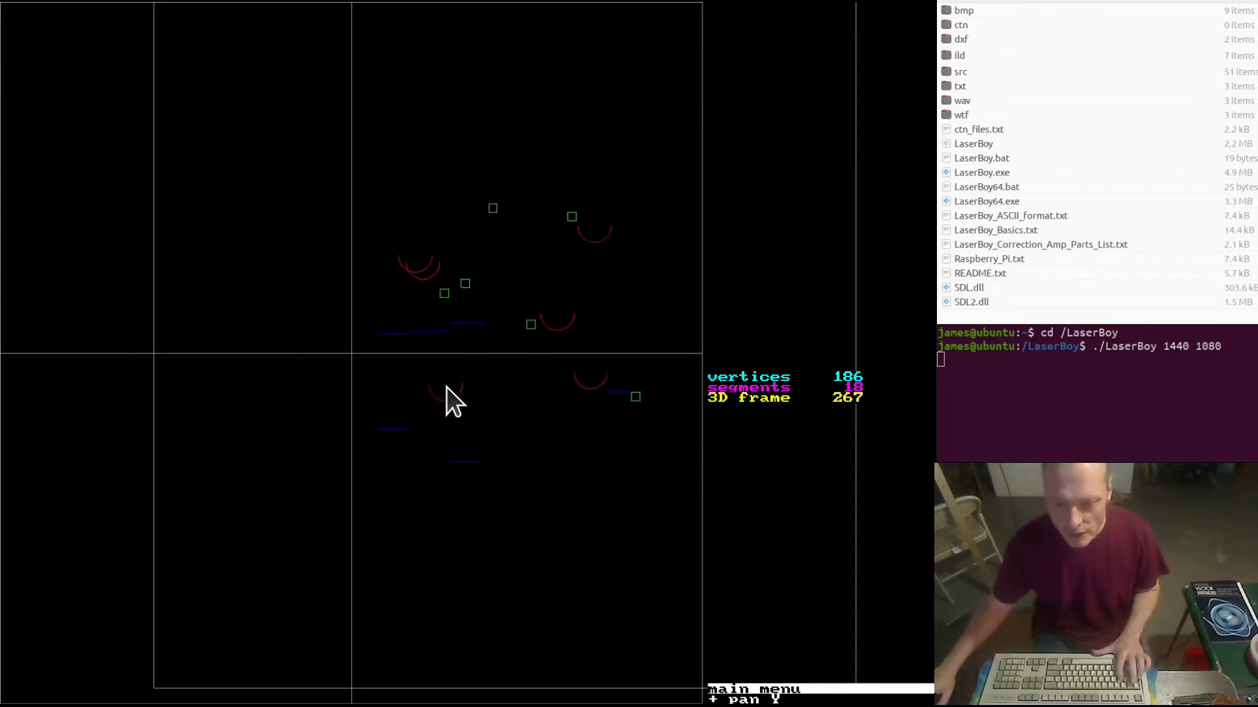
pyautogui.press('s')
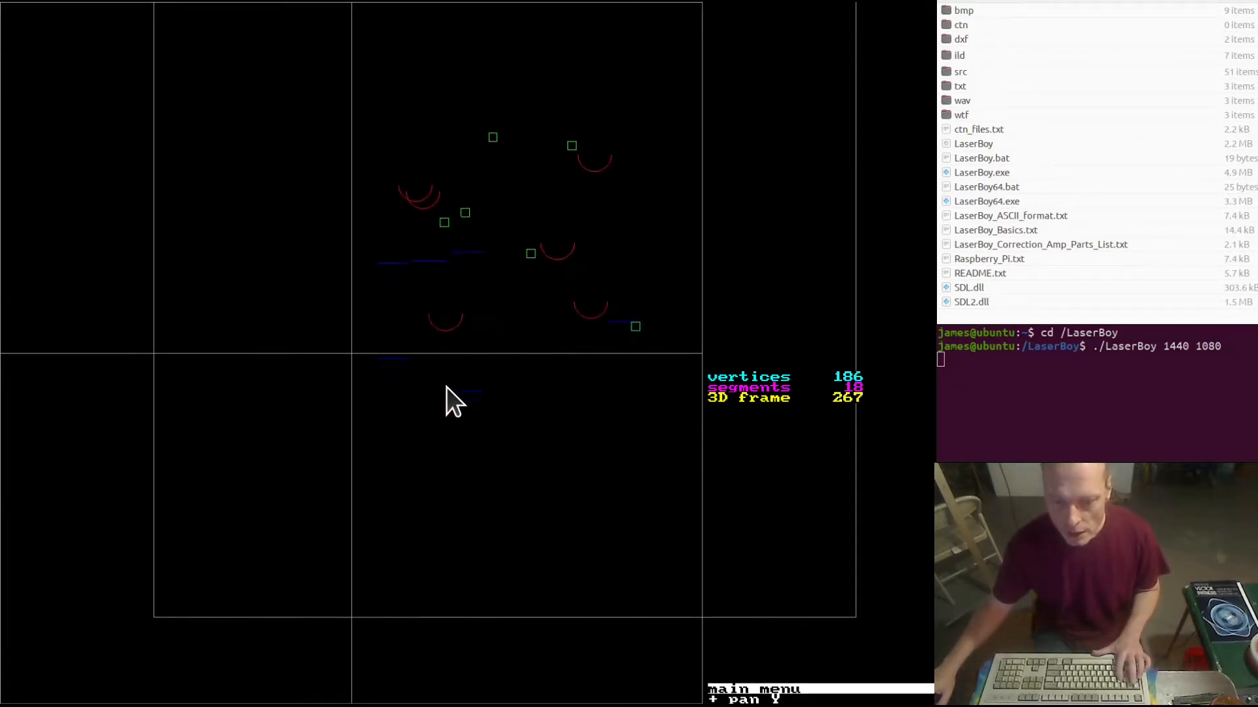
pyautogui.press('s')
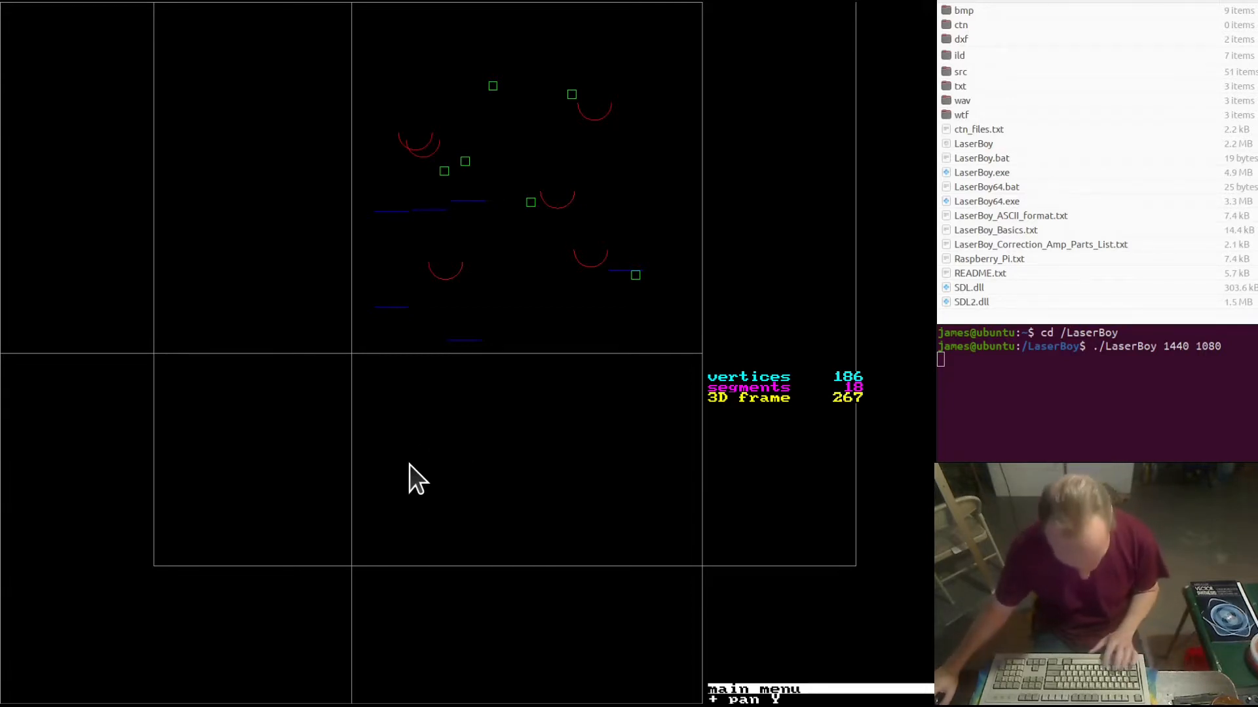
pyautogui.press('v')
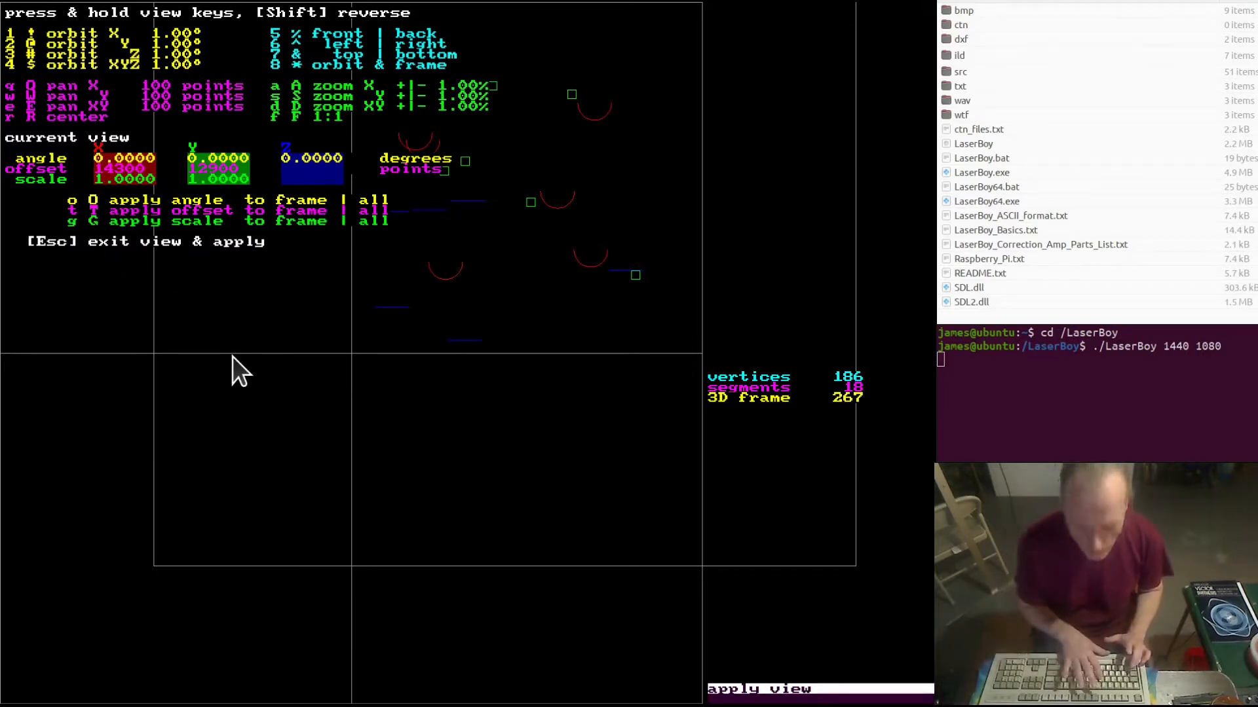
pyautogui.hotkey('shift', 't')
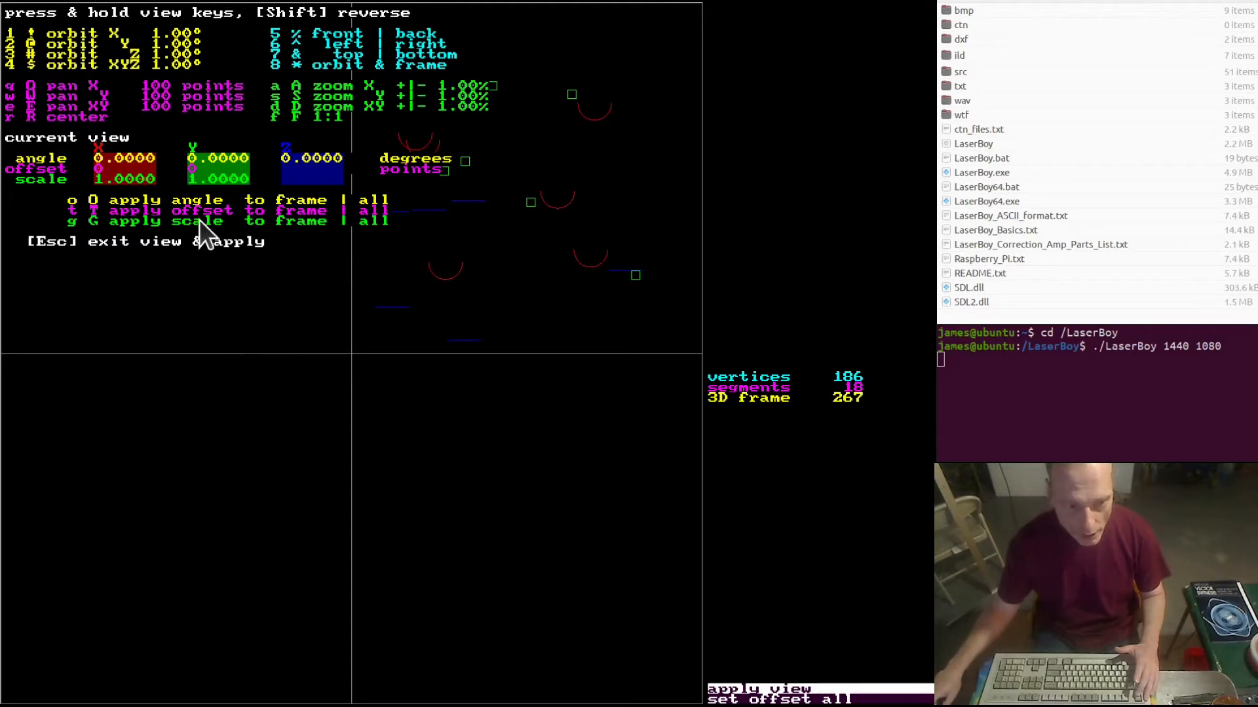
pyautogui.press('Escape')
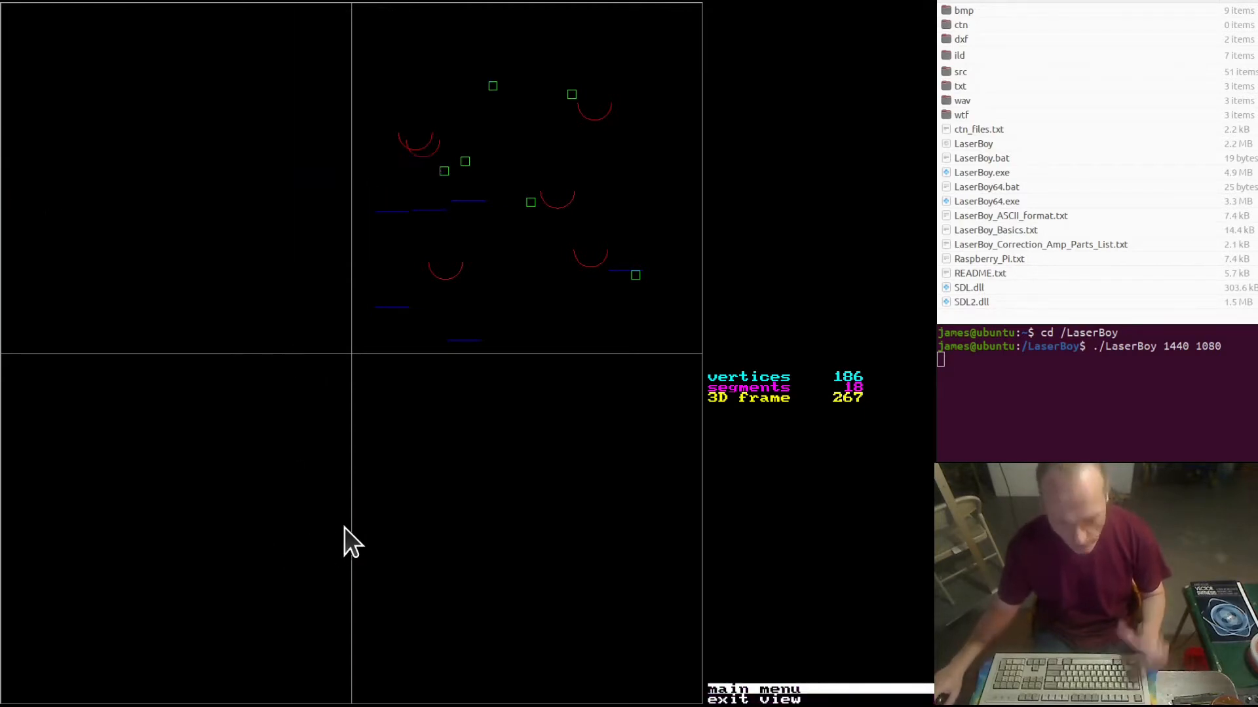
# Run forward through the shifted frame set to examine the shapes' movement within the upper-right quadrant.
pyautogui.press('=')
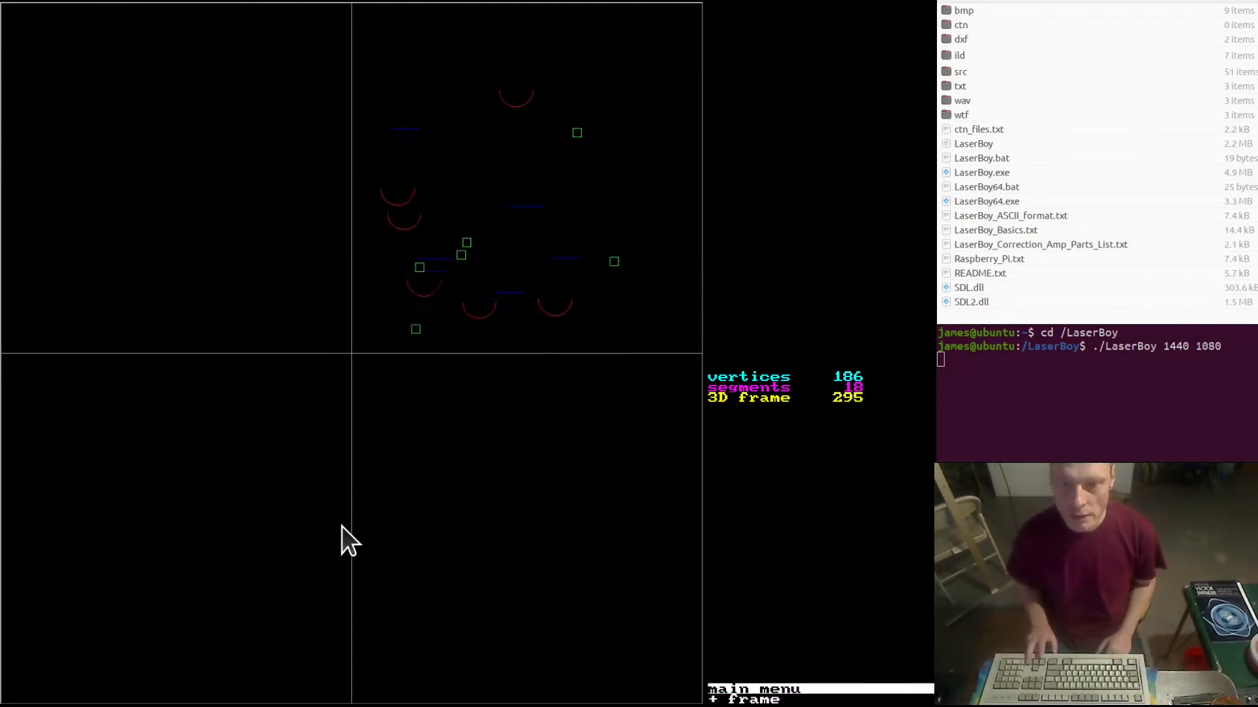
pyautogui.press('=')
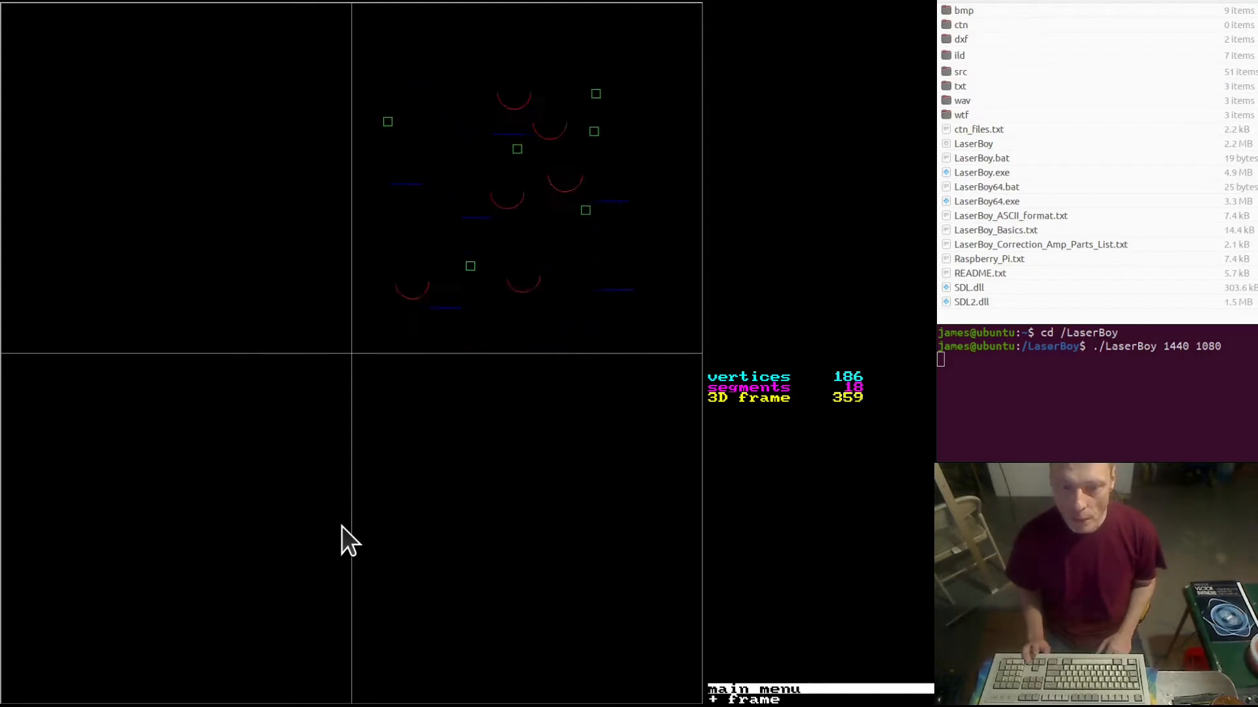
pyautogui.press('=')
pyautogui.press('Right')
pyautogui.press('Right')
pyautogui.press('Right')
pyautogui.press('Right')
pyautogui.press('Right')
pyautogui.press('Right')
pyautogui.press('Right')
pyautogui.press('Right')
pyautogui.press('Right')
pyautogui.press('Right')
pyautogui.press('Right')
pyautogui.press('Right')
pyautogui.press('Right')
pyautogui.press('Right')
pyautogui.press('Right')
pyautogui.press('Right')
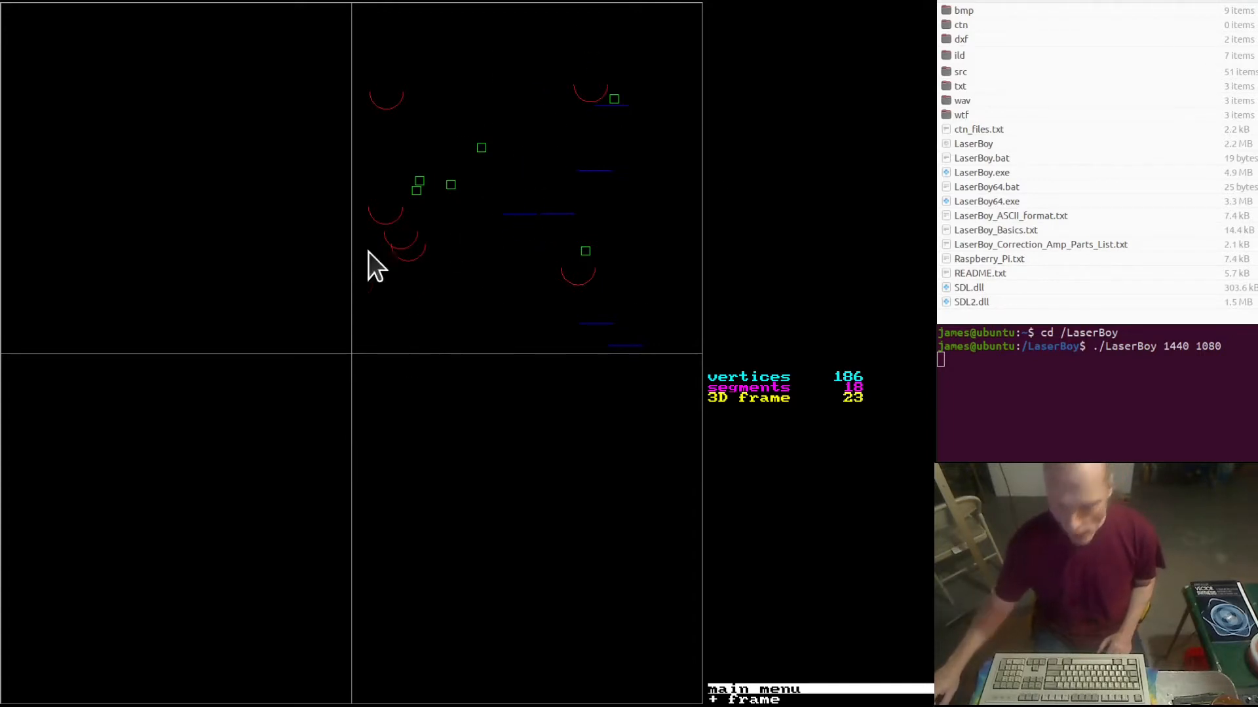
pyautogui.press('Right')
pyautogui.press('Right')
pyautogui.press('Right')
pyautogui.press('Right')
pyautogui.press('Right')
pyautogui.press('Right')
pyautogui.press('Right')
pyautogui.press('Right')
pyautogui.press('Right')
pyautogui.press('Right')
pyautogui.press('Right')
pyautogui.press('Right')
pyautogui.press('Right')
pyautogui.press('Right')
pyautogui.press('Right')
pyautogui.press('Right')
pyautogui.press('Right')
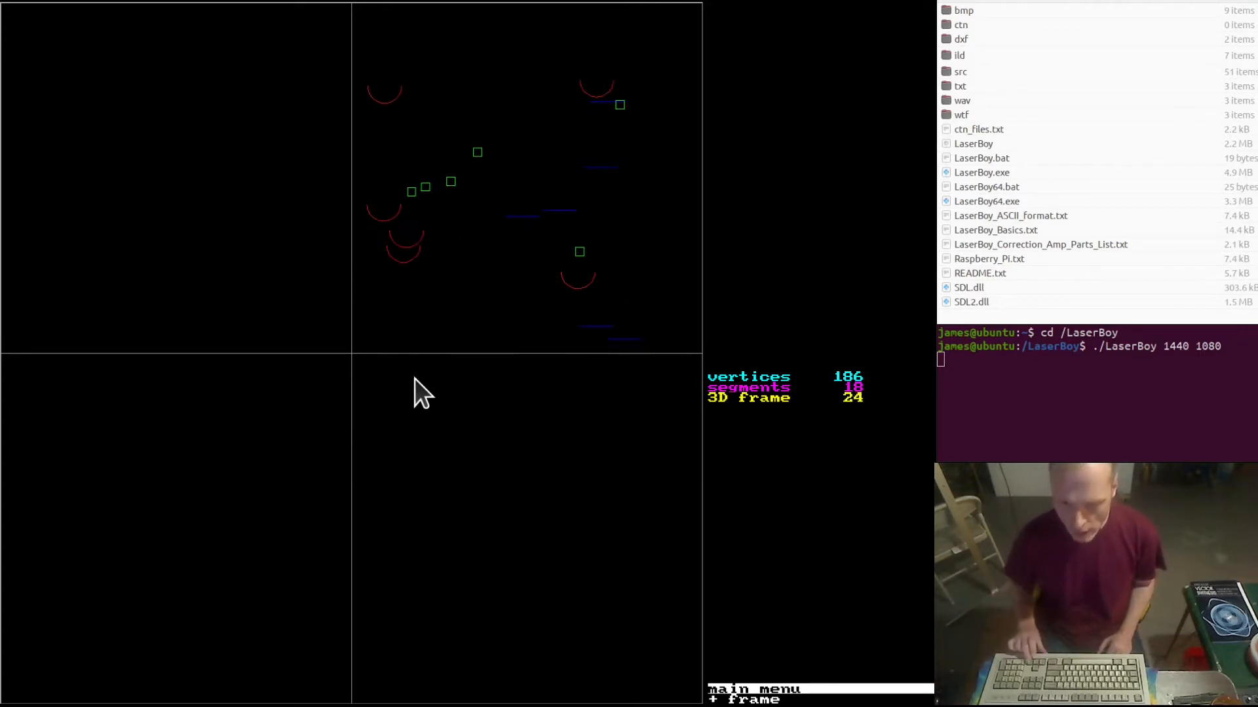
pyautogui.press('Right')
pyautogui.press('Right')
pyautogui.press('Right')
pyautogui.press('Right')
pyautogui.press('Right')
pyautogui.press('Right')
pyautogui.press('Right')
pyautogui.press('Right')
pyautogui.press('Right')
pyautogui.press('Right')
pyautogui.press('Right')
pyautogui.press('Right')
pyautogui.press('Right')
pyautogui.press('Right')
pyautogui.press('Right')
pyautogui.press('Right')
pyautogui.press('Right')
pyautogui.press('Right')
pyautogui.press('Right')
pyautogui.press('Right')
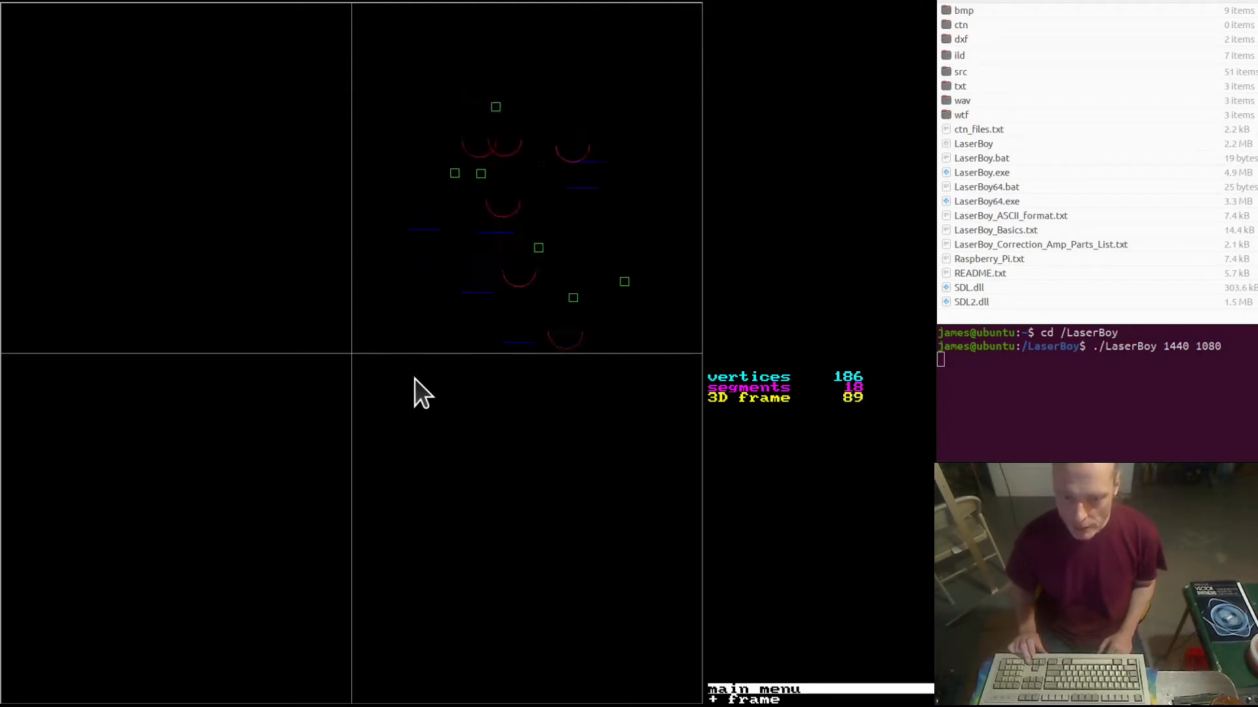
# Continue advancing through the offset frame set as far as frame 108.
pyautogui.press('Right')
pyautogui.press('Right')
pyautogui.press('Right')
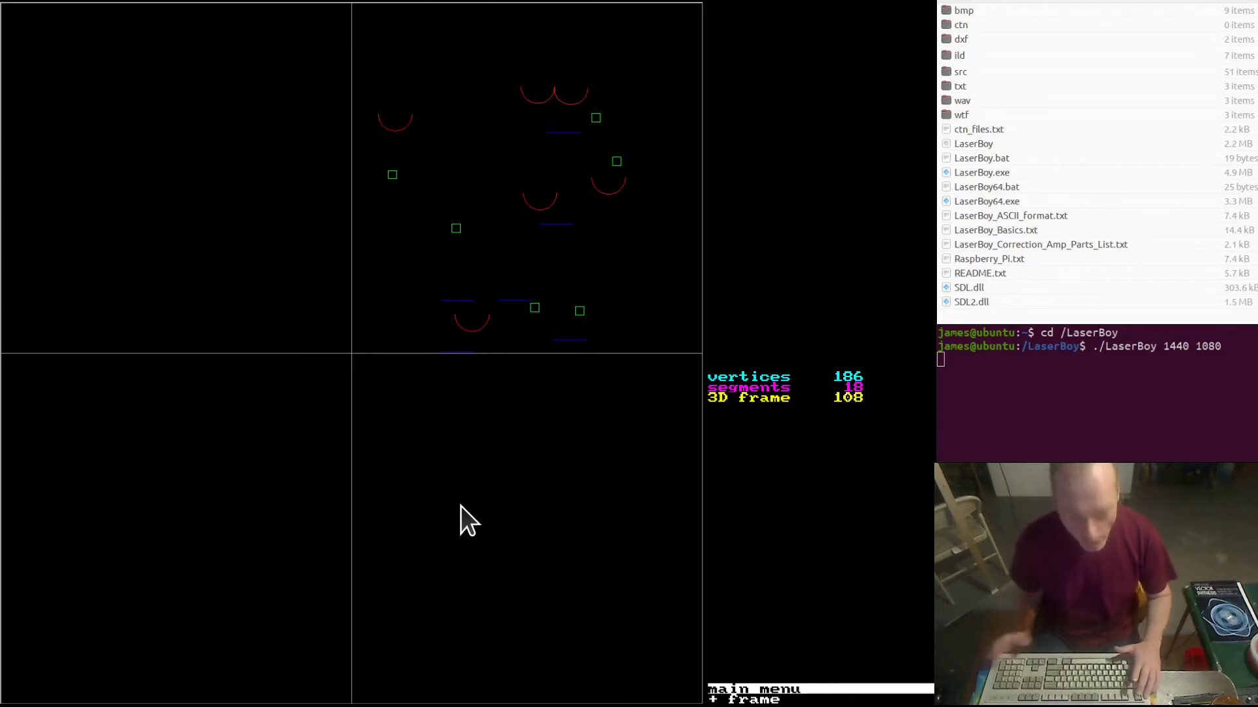
pyautogui.press('Escape')
pyautogui.press('n')
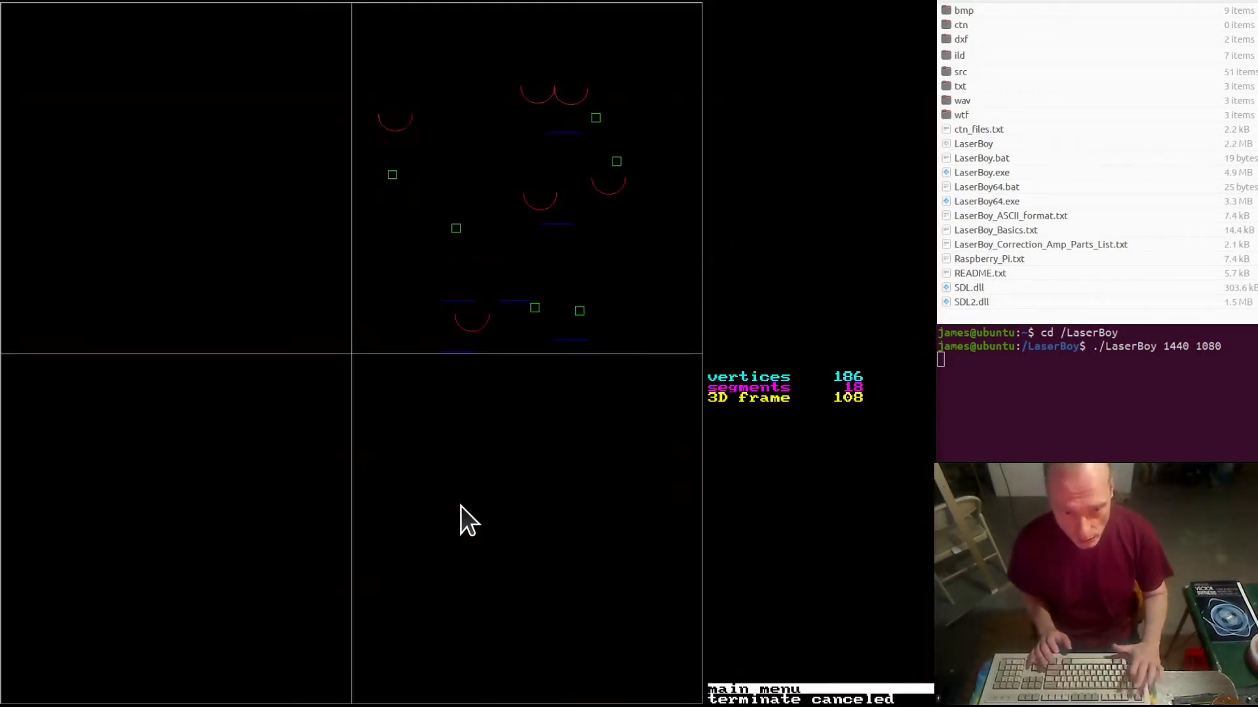
# Save all frames as an ild file named normalize in the current ./ild/ directory, overwriting the existing file.
pyautogui.press('o')
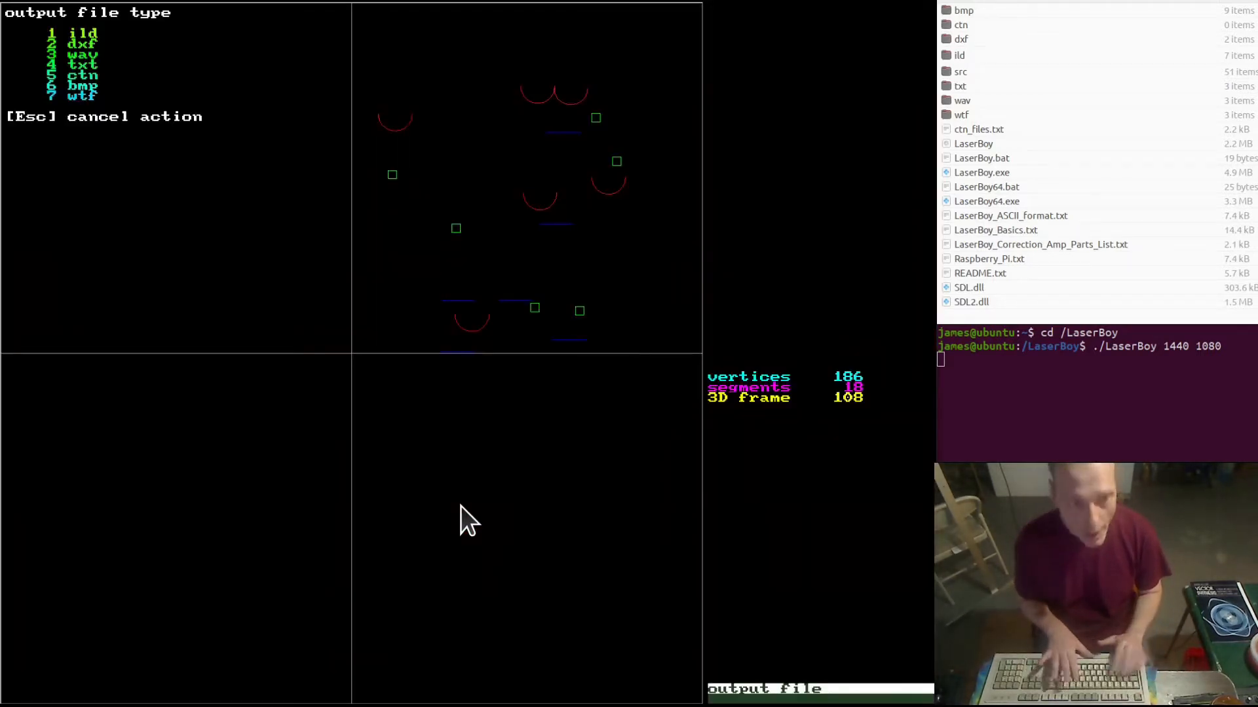
pyautogui.press('1')
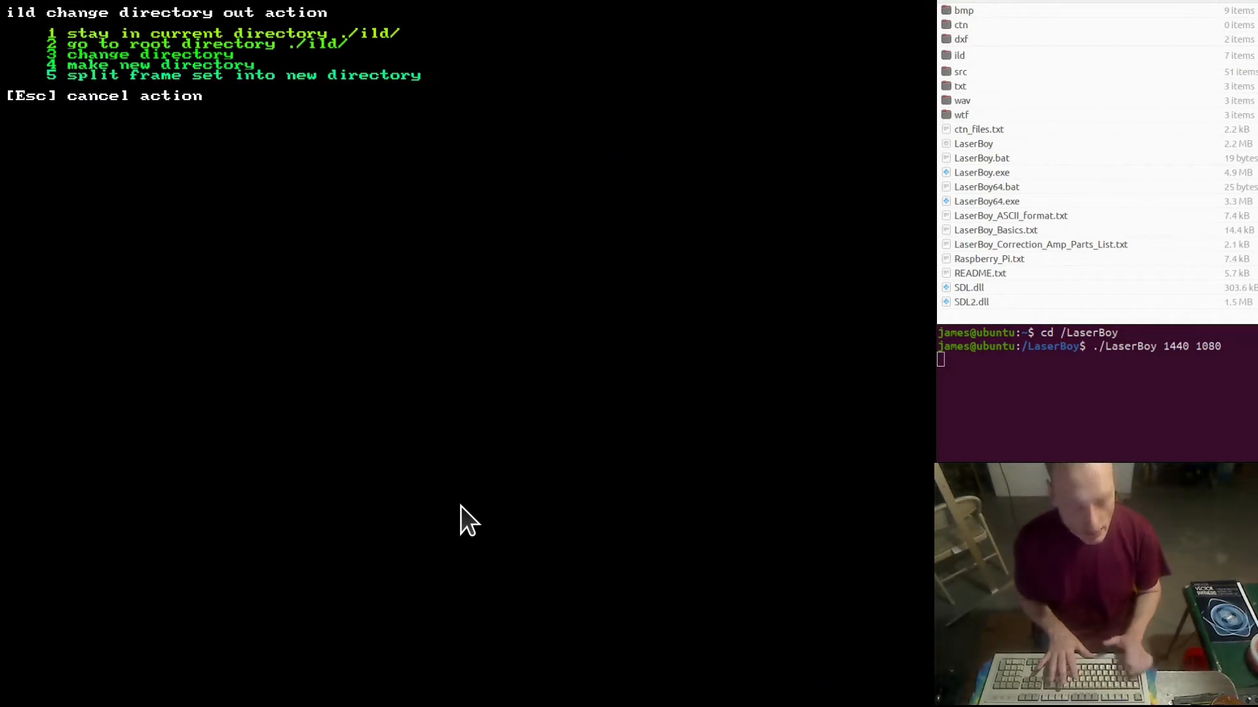
pyautogui.press('1')
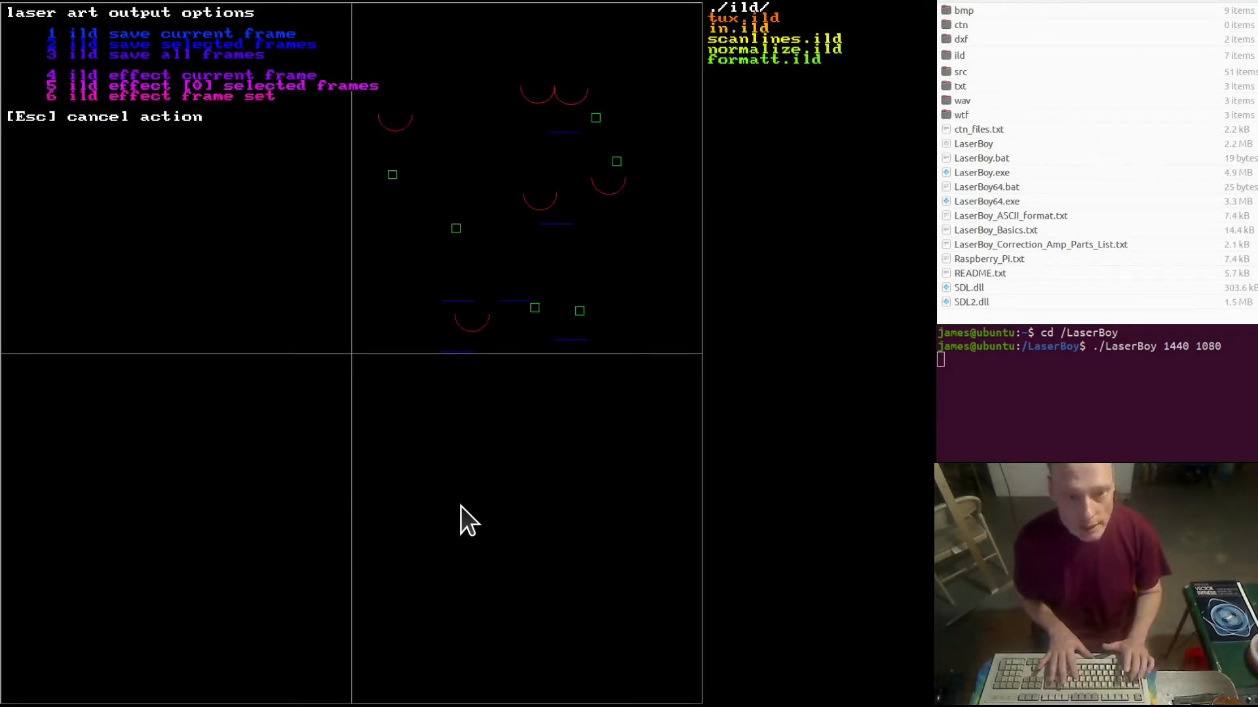
pyautogui.press('3')
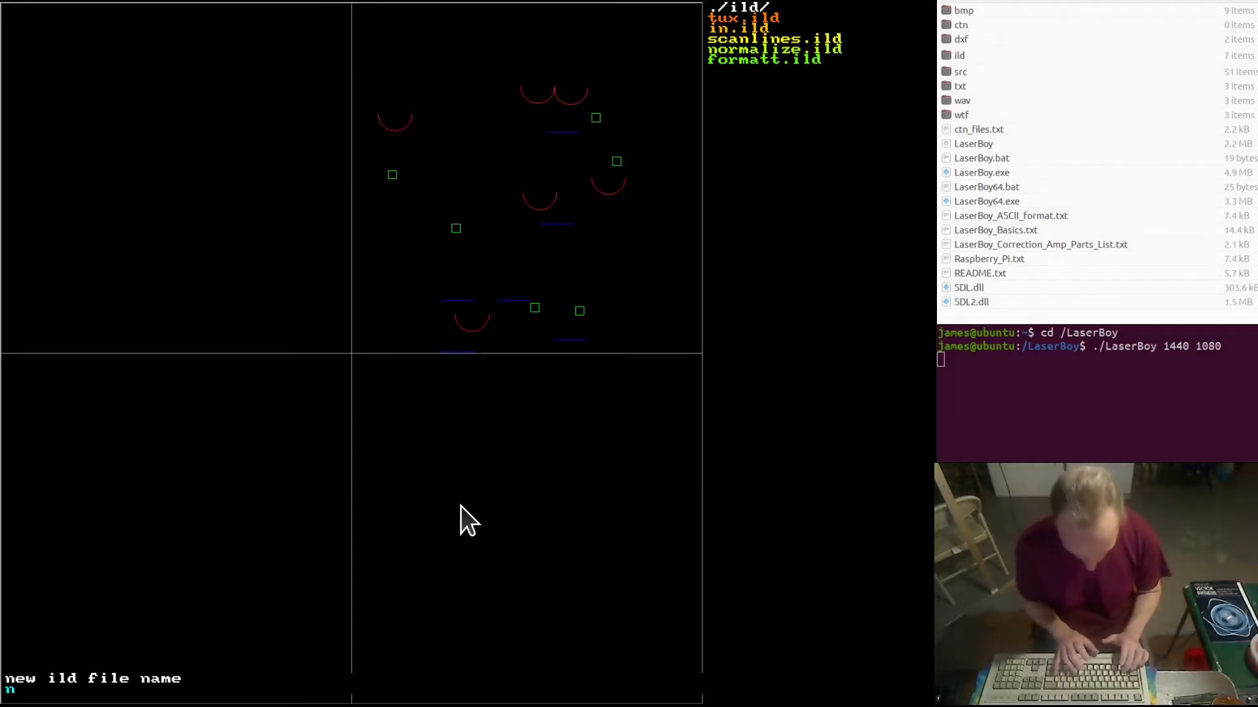
pyautogui.write('n')
pyautogui.press('BackSpace')
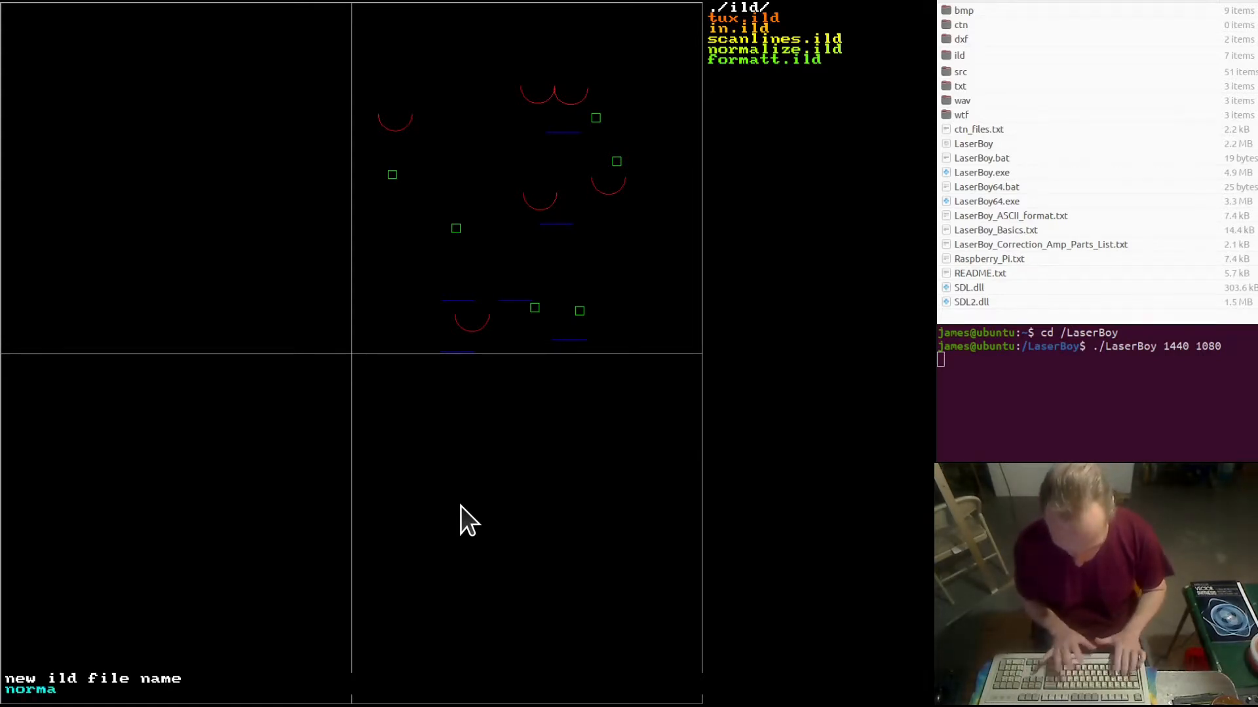
pyautogui.write('normalize')
pyautogui.press('Return')
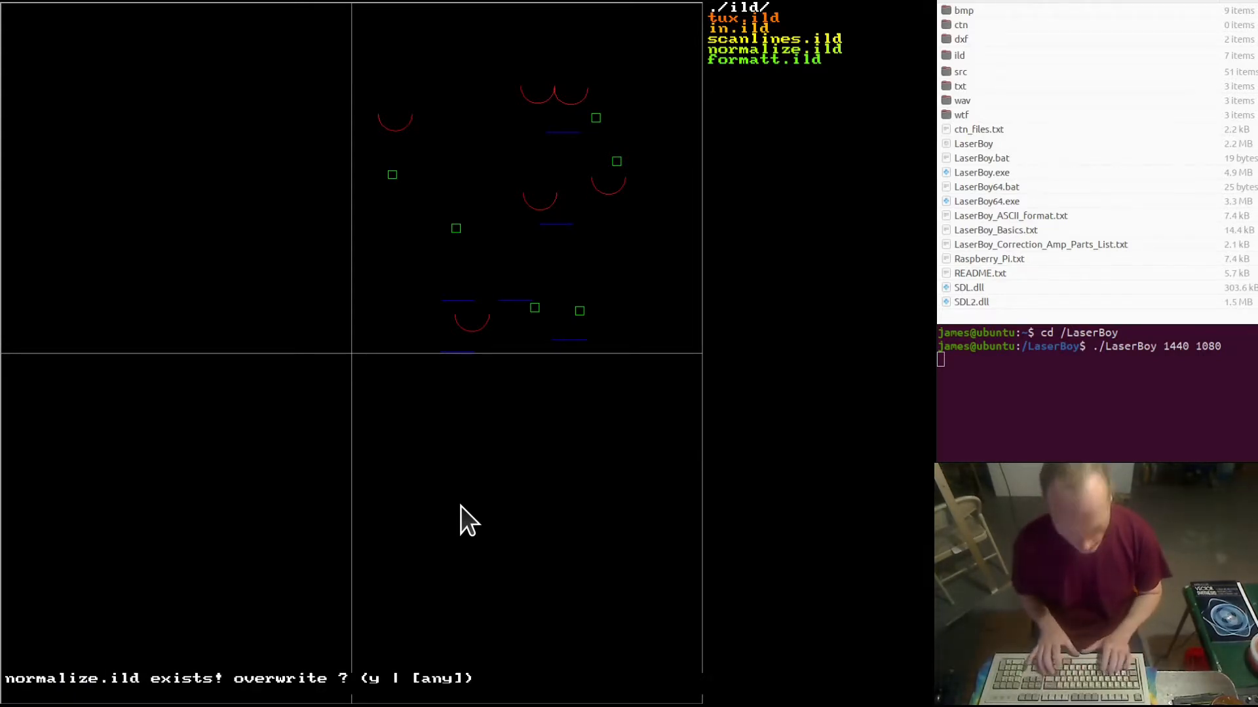
pyautogui.press('y')
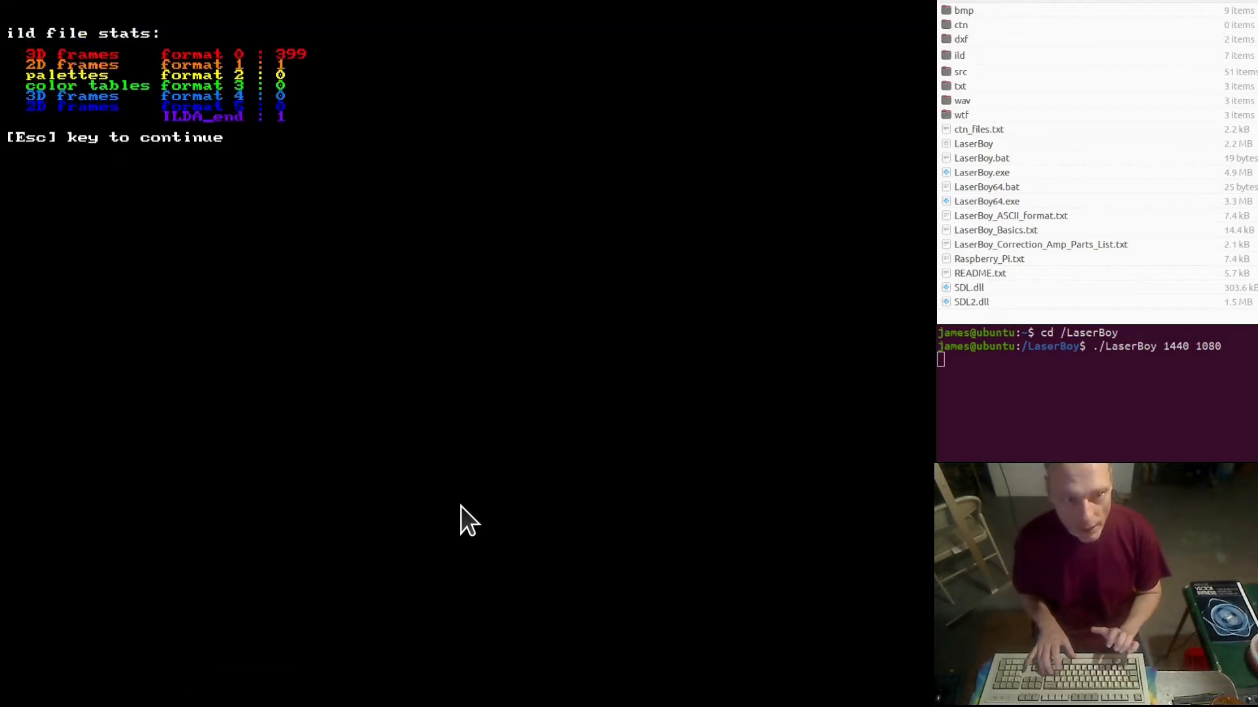
pyautogui.press('Escape')
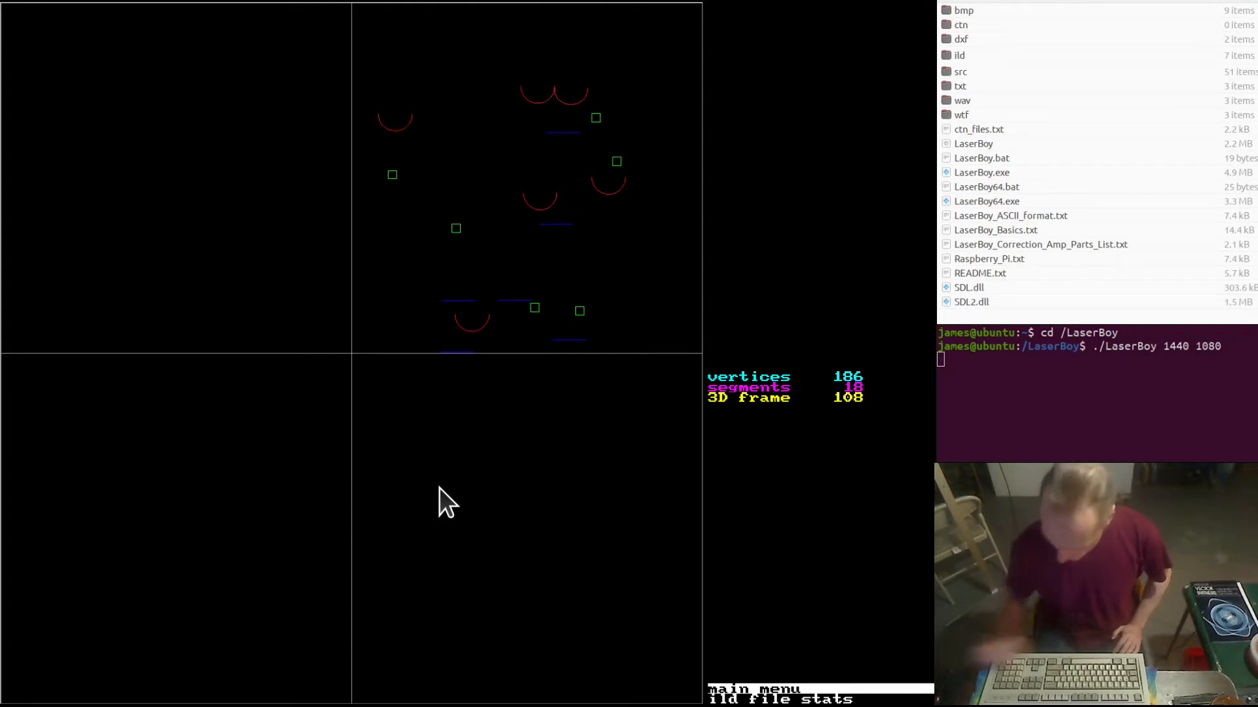
# Run forward through the saved frame set to frame 203 to examine the shapes' positions.
pyautogui.press('=')
pyautogui.press('=')
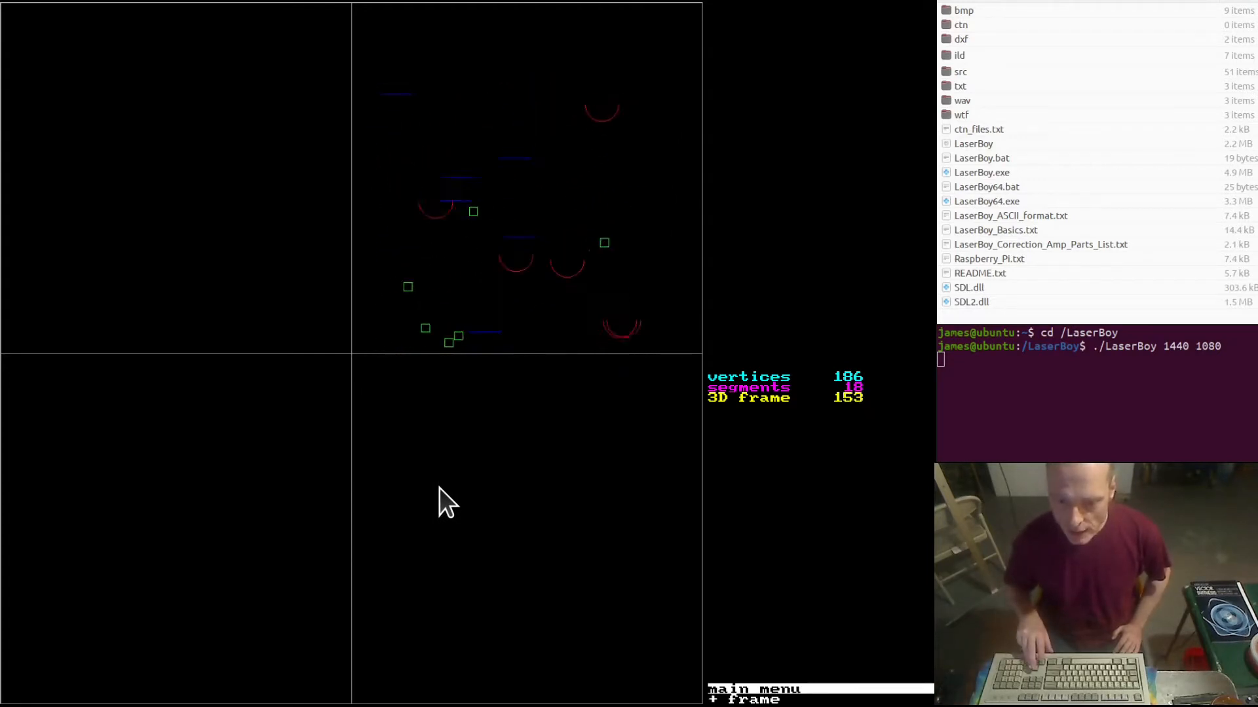
pyautogui.press('=')
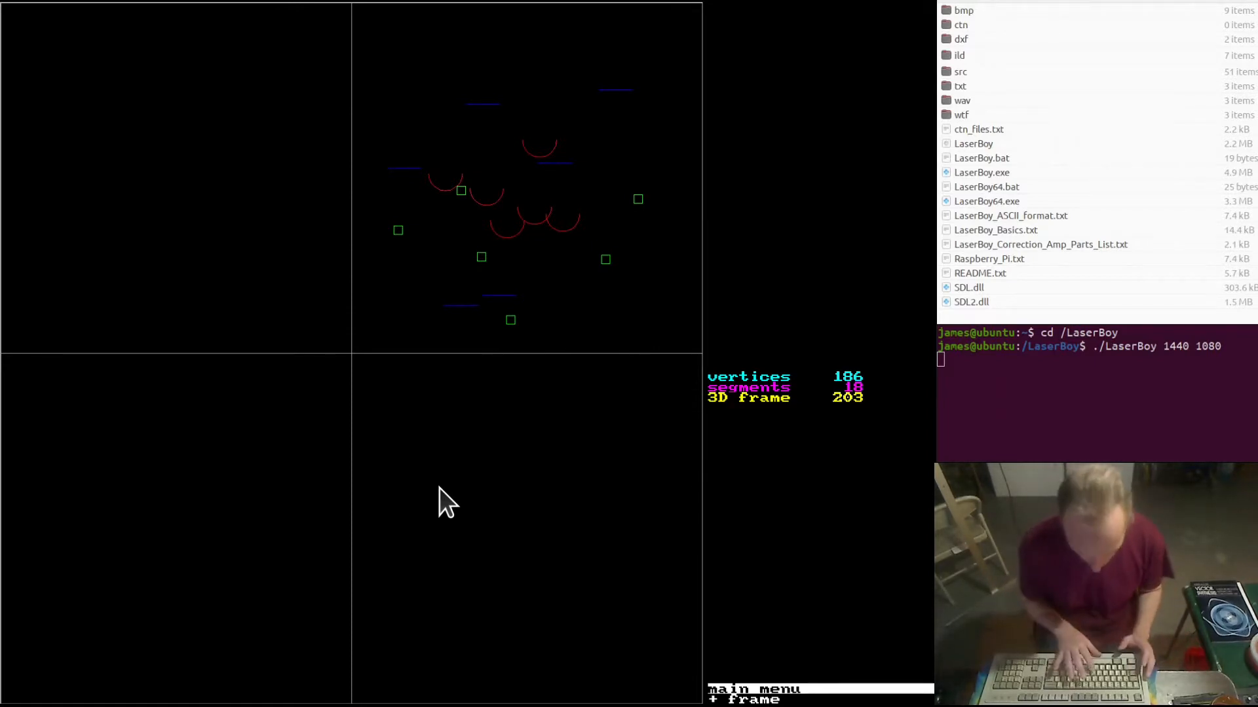
# Open the frame transforms and advance to frame 375, examining the blanked paths between the shapes.
pyautogui.press('f')
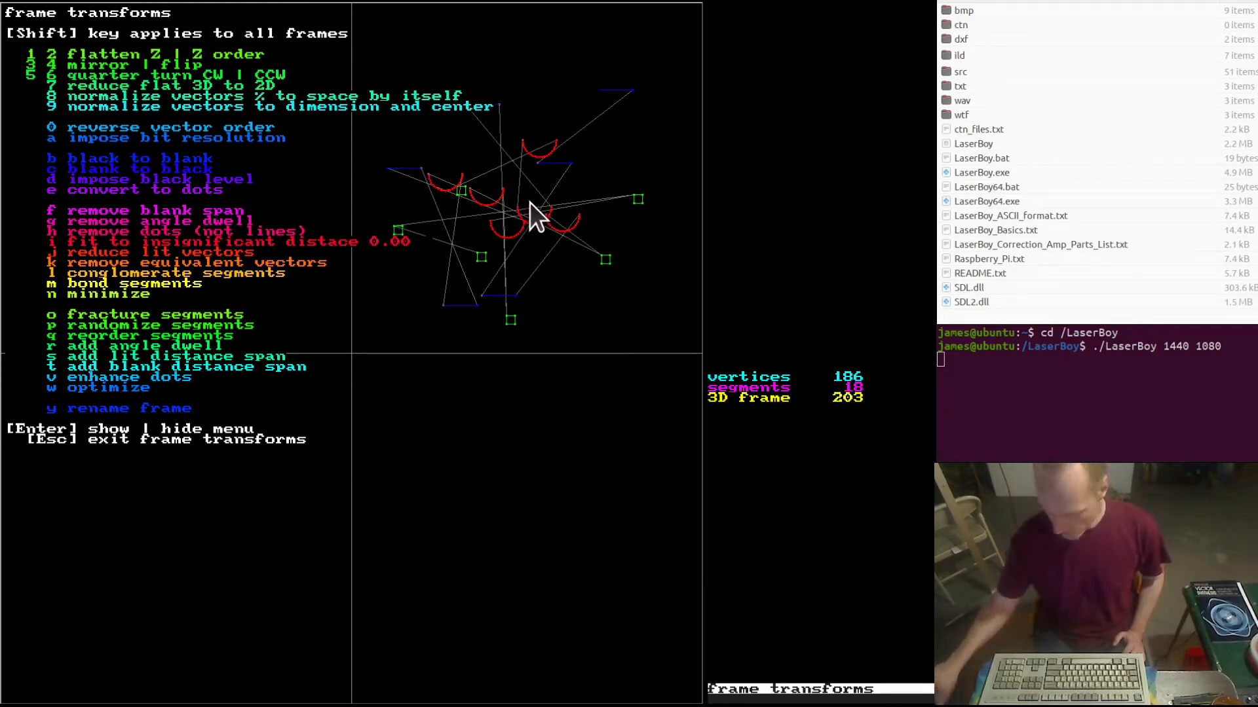
pyautogui.press('+')
pyautogui.press('+')
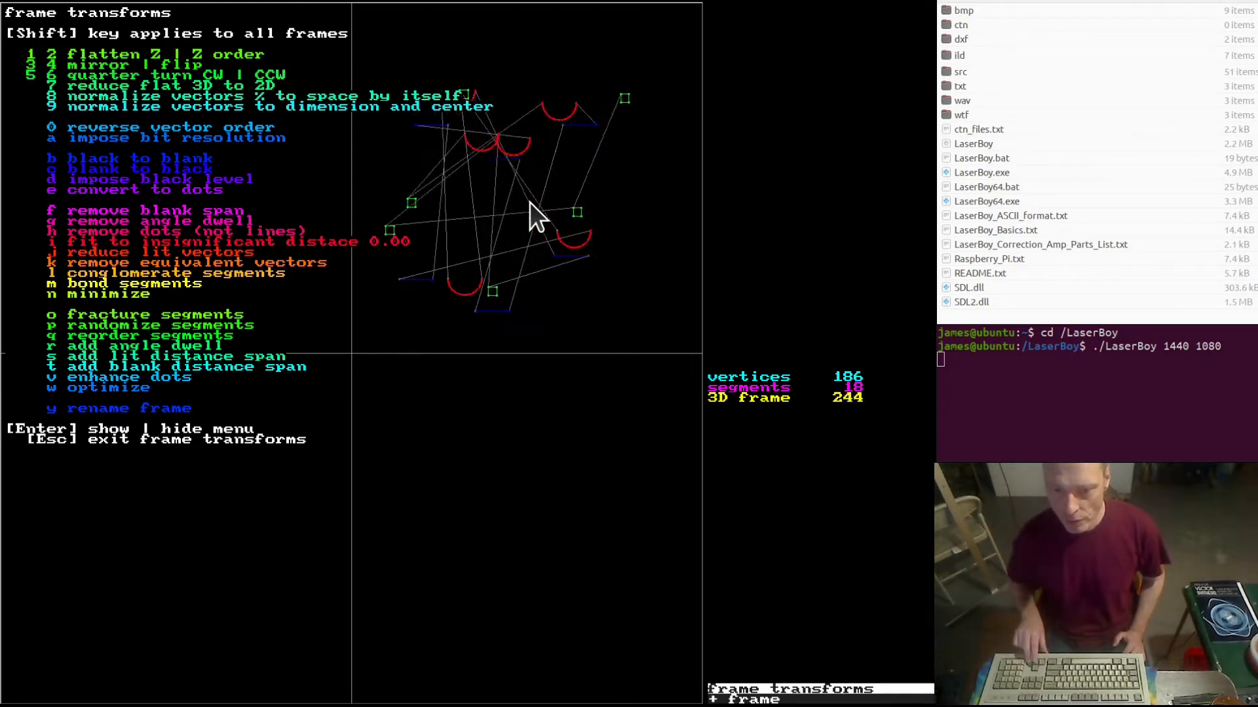
pyautogui.press('+')
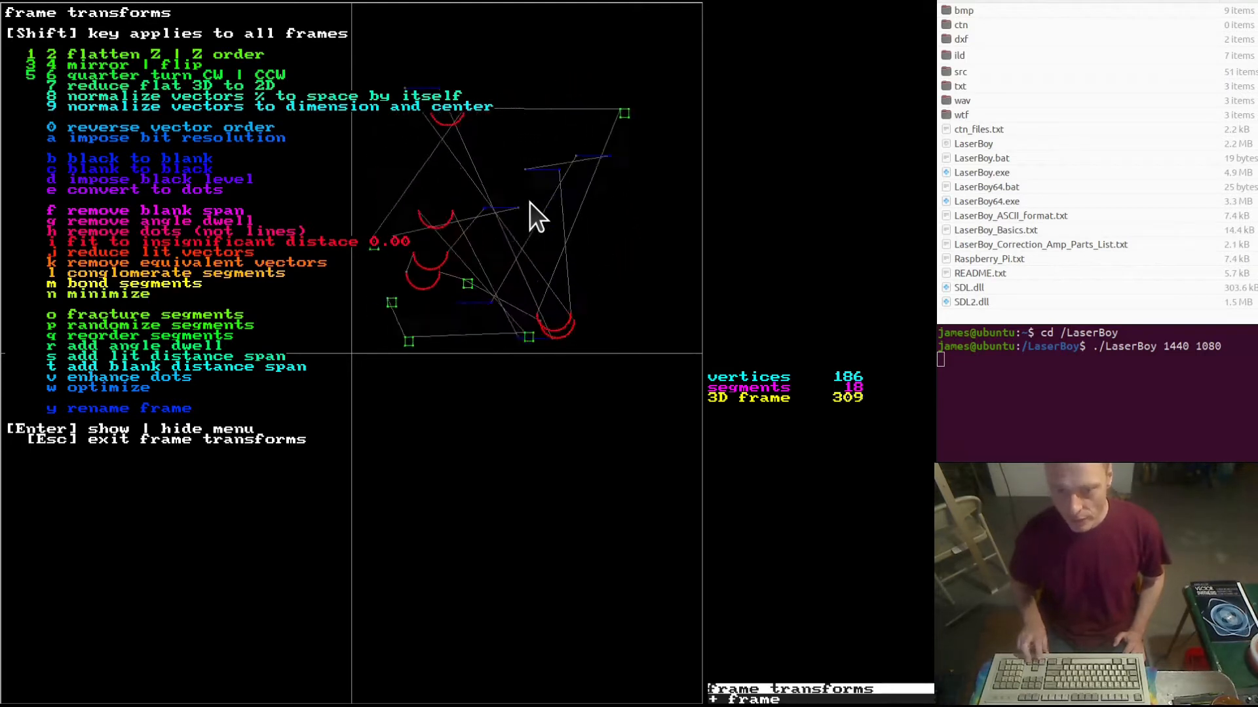
pyautogui.press('+')
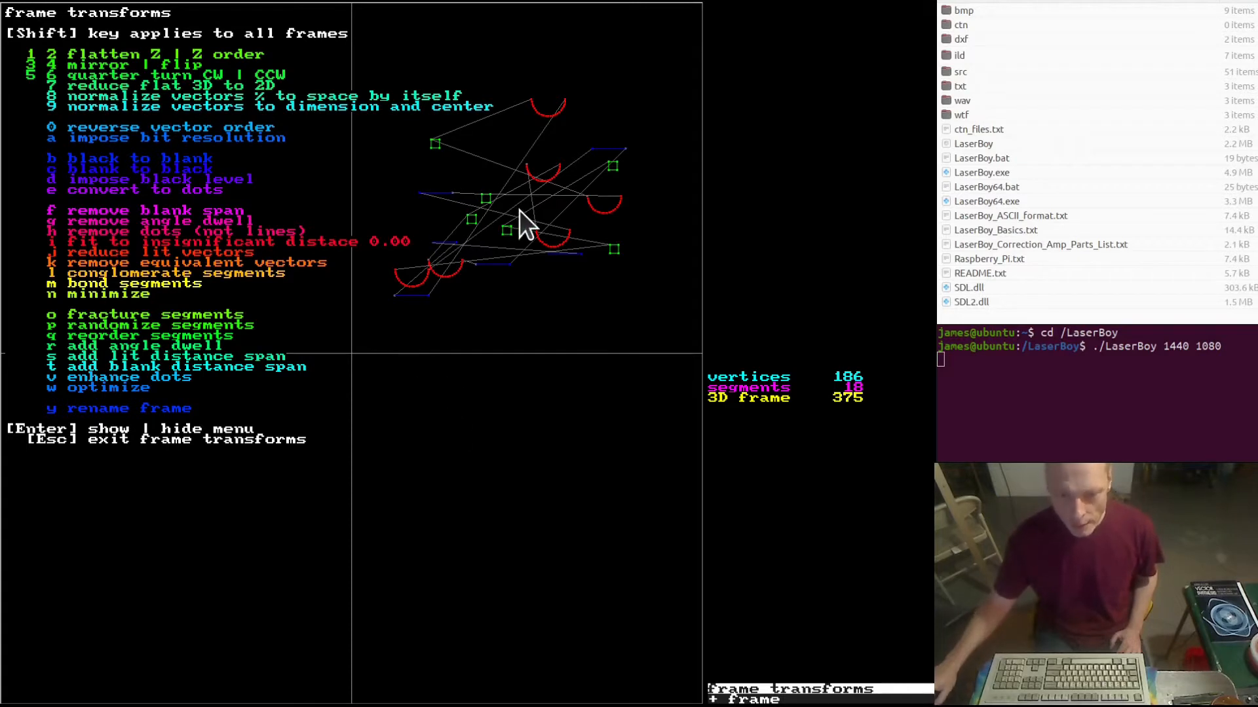
# Return to the first frame and step forward to frame 28, examining how far the shapes spread within the quadrant.
pyautogui.press('Home')
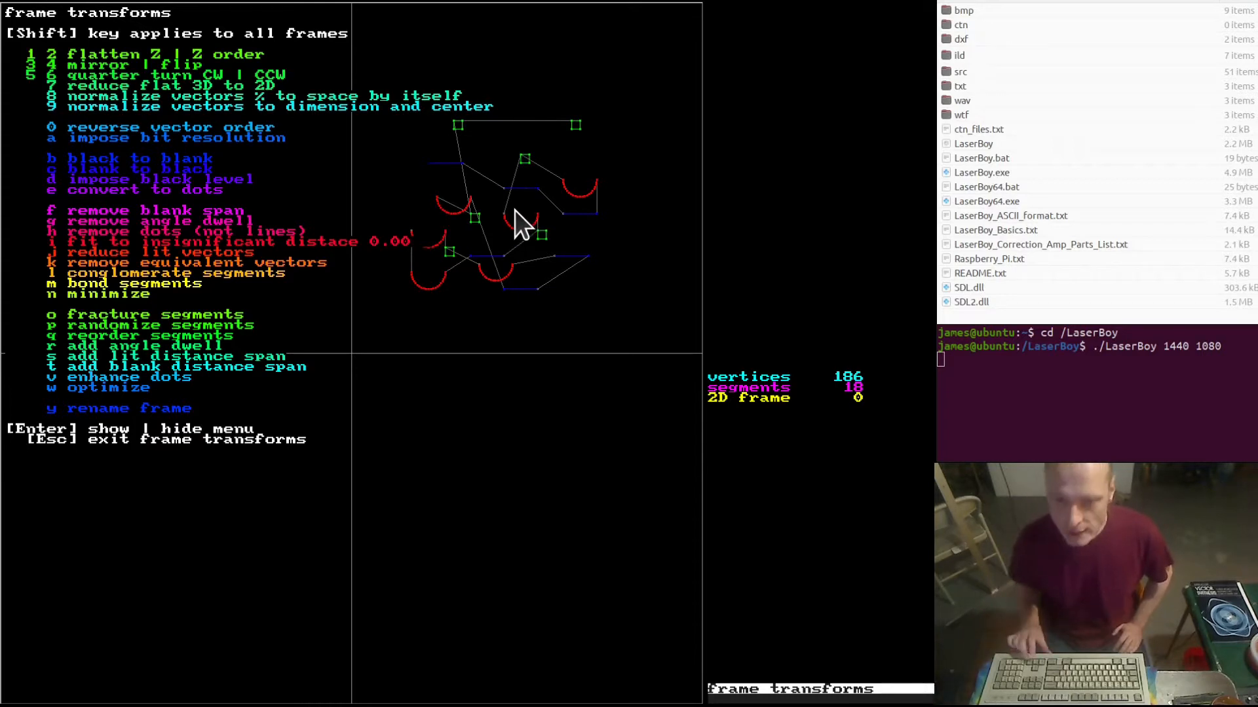
pyautogui.press('=')
pyautogui.press('=')
pyautogui.press('=')
pyautogui.press('=')
pyautogui.press('=')
pyautogui.press('=')
pyautogui.press('=')
pyautogui.press('=')
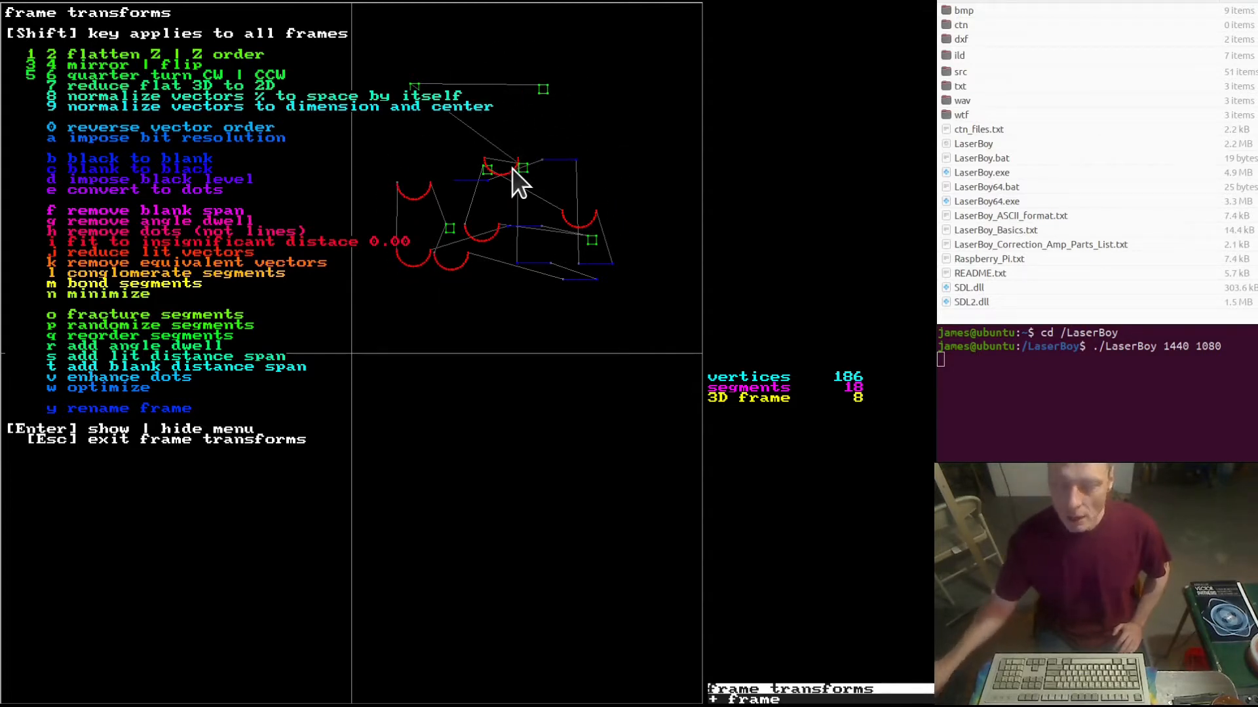
pyautogui.press('+')
pyautogui.press('+')
pyautogui.press('+')
pyautogui.press('+')
pyautogui.press('+')
pyautogui.press('+')
pyautogui.press('+')
pyautogui.press('+')
pyautogui.press('+')
pyautogui.press('+')
pyautogui.press('+')
pyautogui.press('+')
pyautogui.press('+')
pyautogui.press('+')
pyautogui.press('+')
pyautogui.press('+')
pyautogui.press('+')
pyautogui.press('+')
pyautogui.press('+')
pyautogui.press('+')
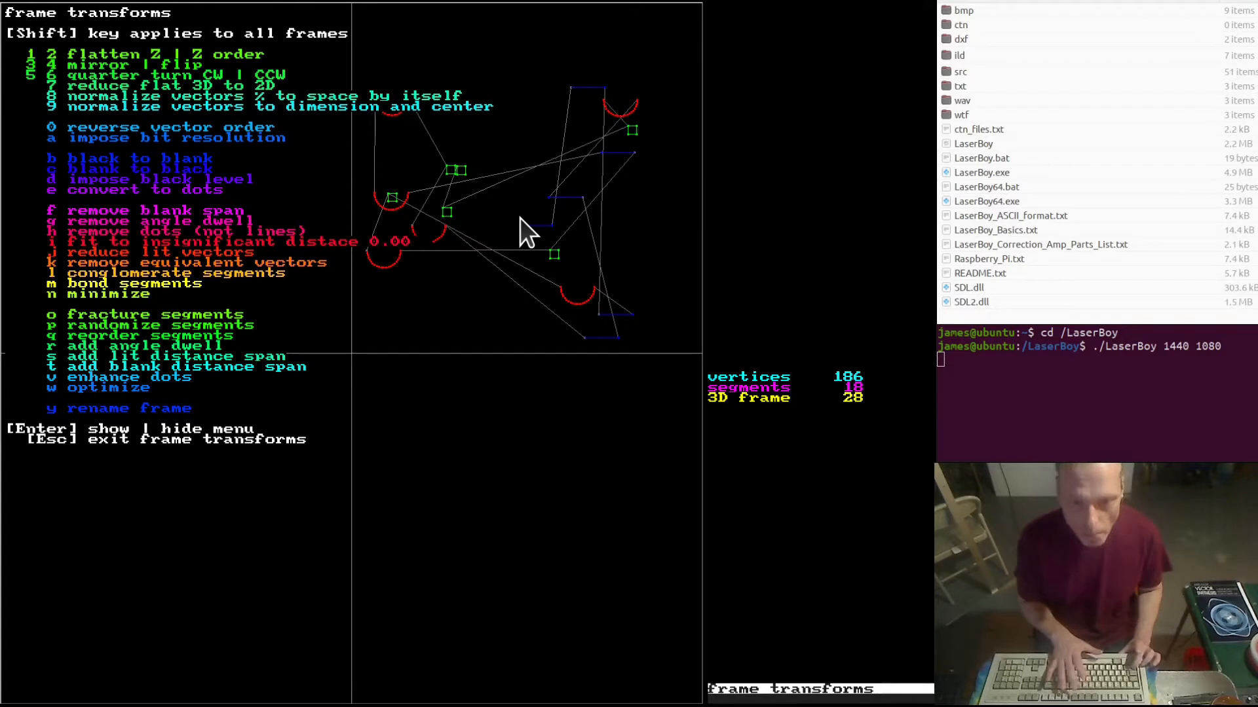
# Normalize the vectors of all frames together to 100% of space and exit the frame transforms.
pyautogui.hotkey('shift', '8')
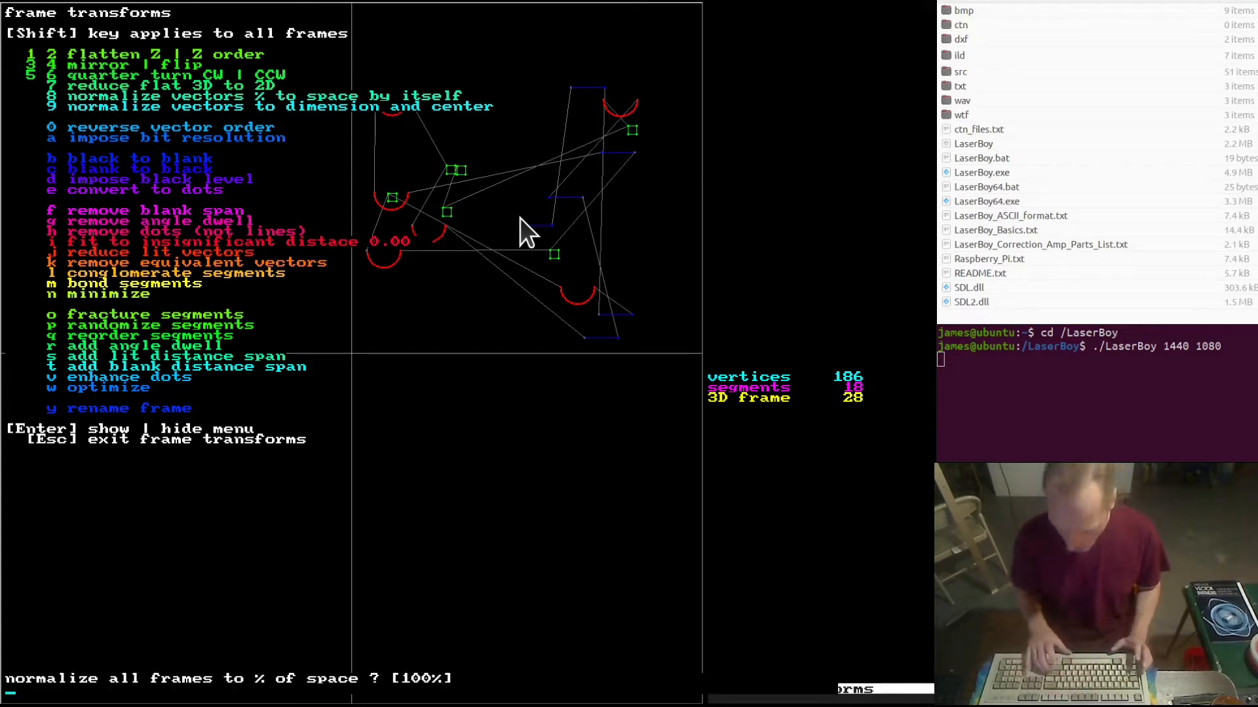
pyautogui.press('Return')
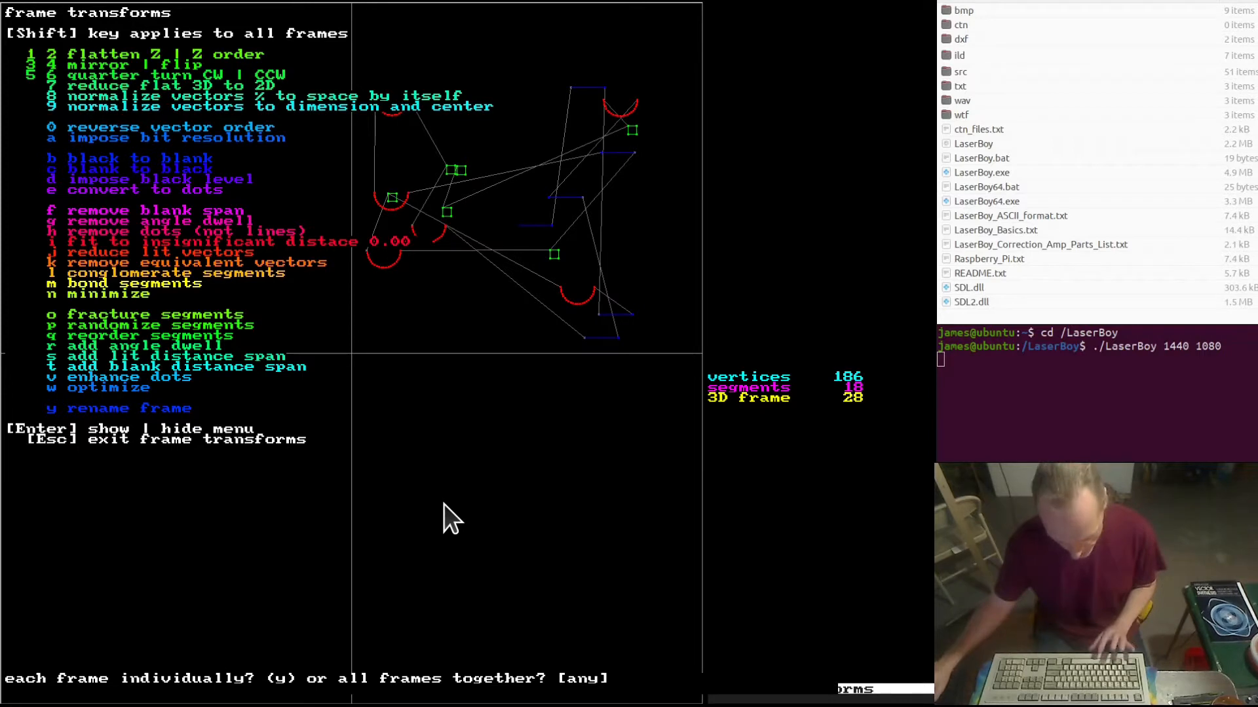
pyautogui.press('Return')
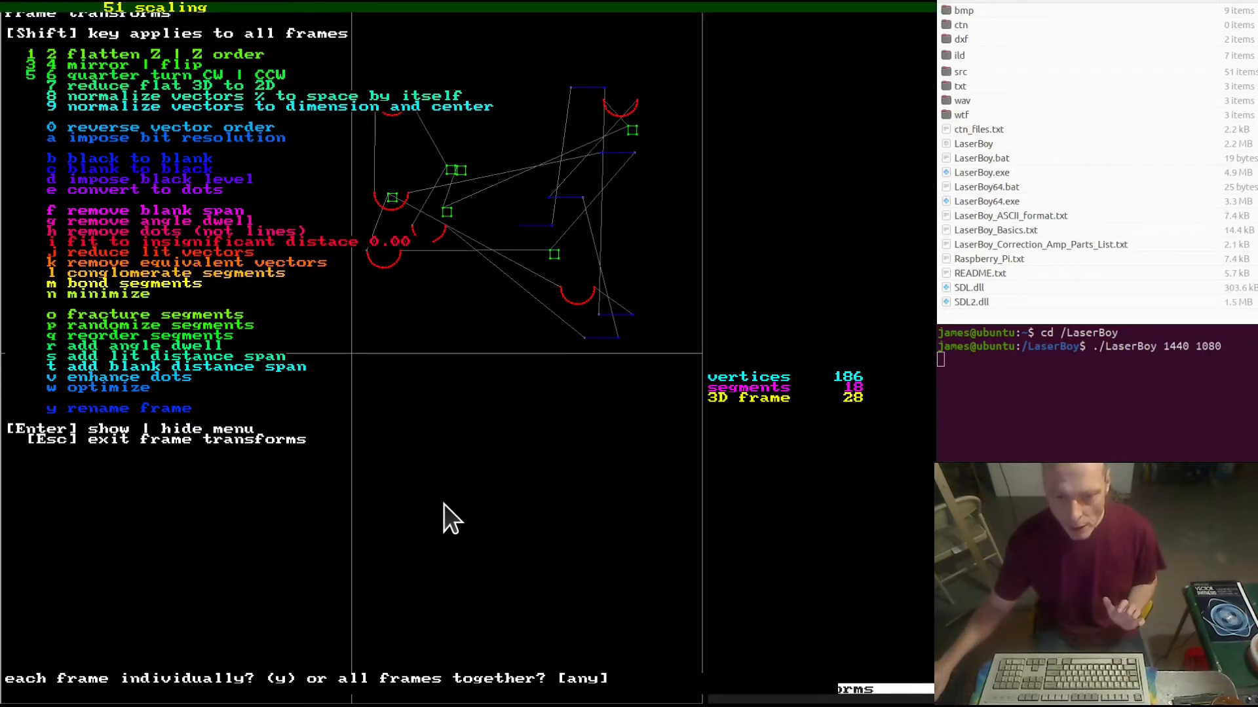
pyautogui.press('Escape')
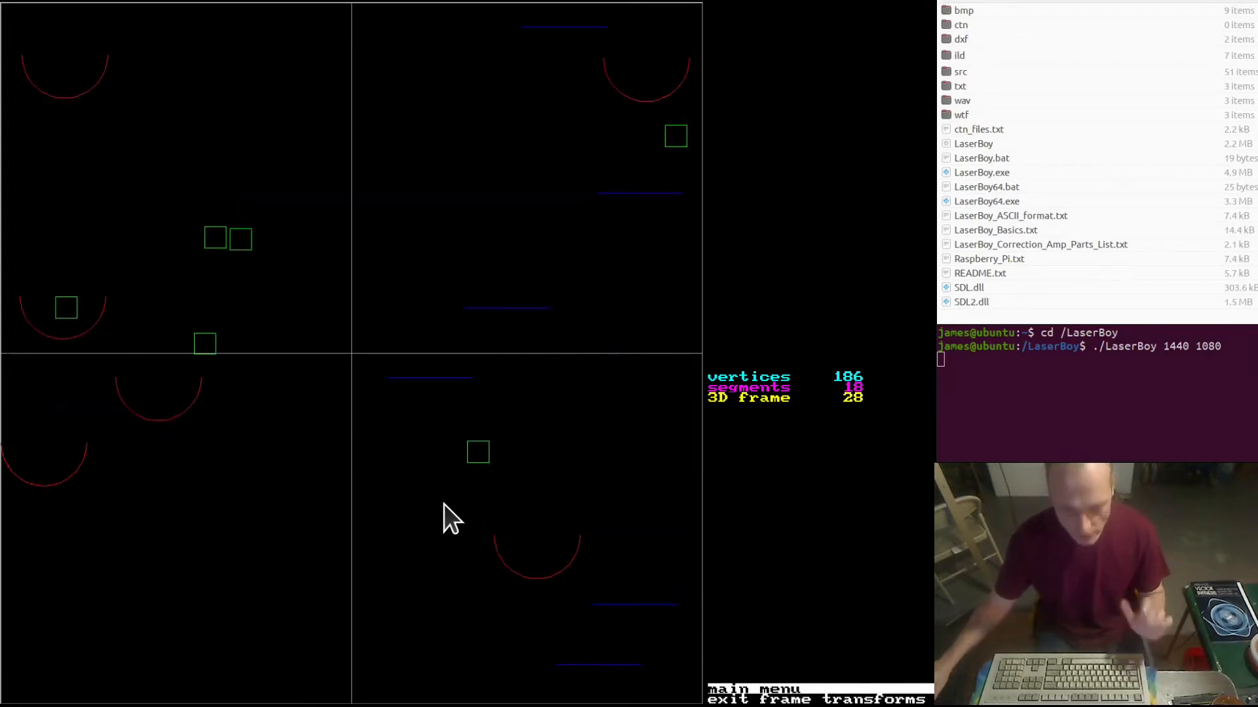
# Run forward through the normalized frame set to examine how the shapes fill the frame space.
pyautogui.press('+')
pyautogui.press('+')
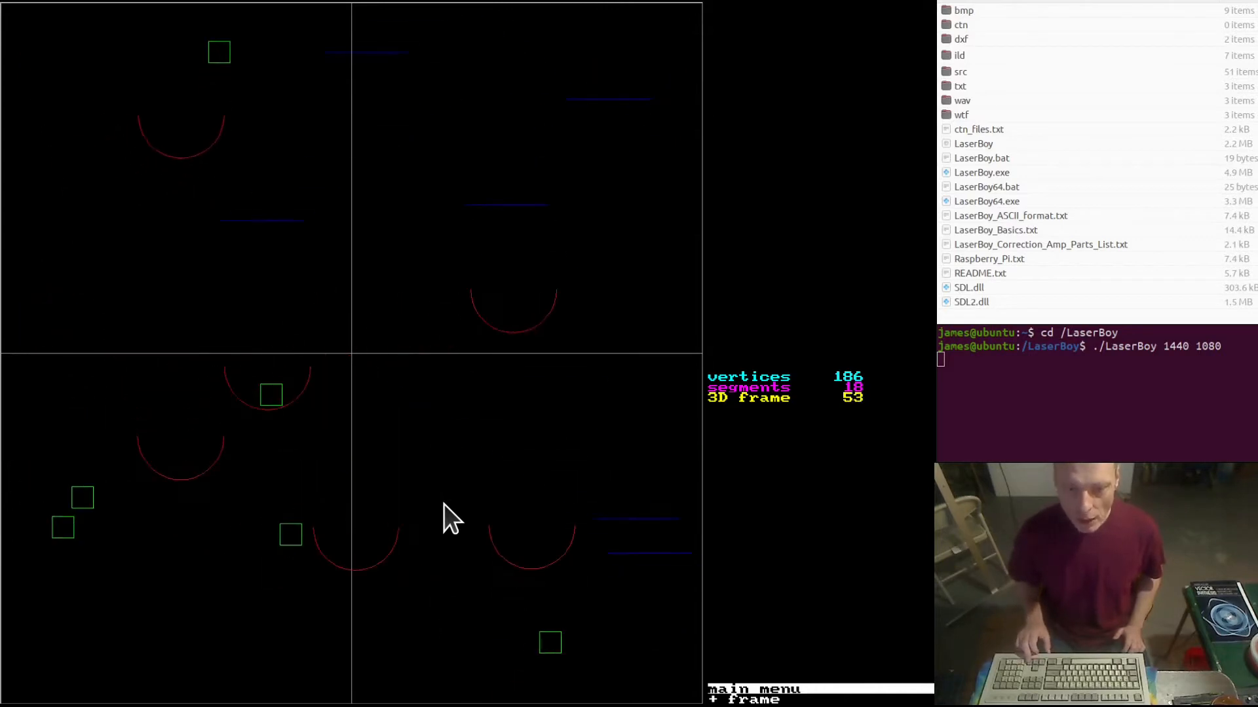
pyautogui.press('+')
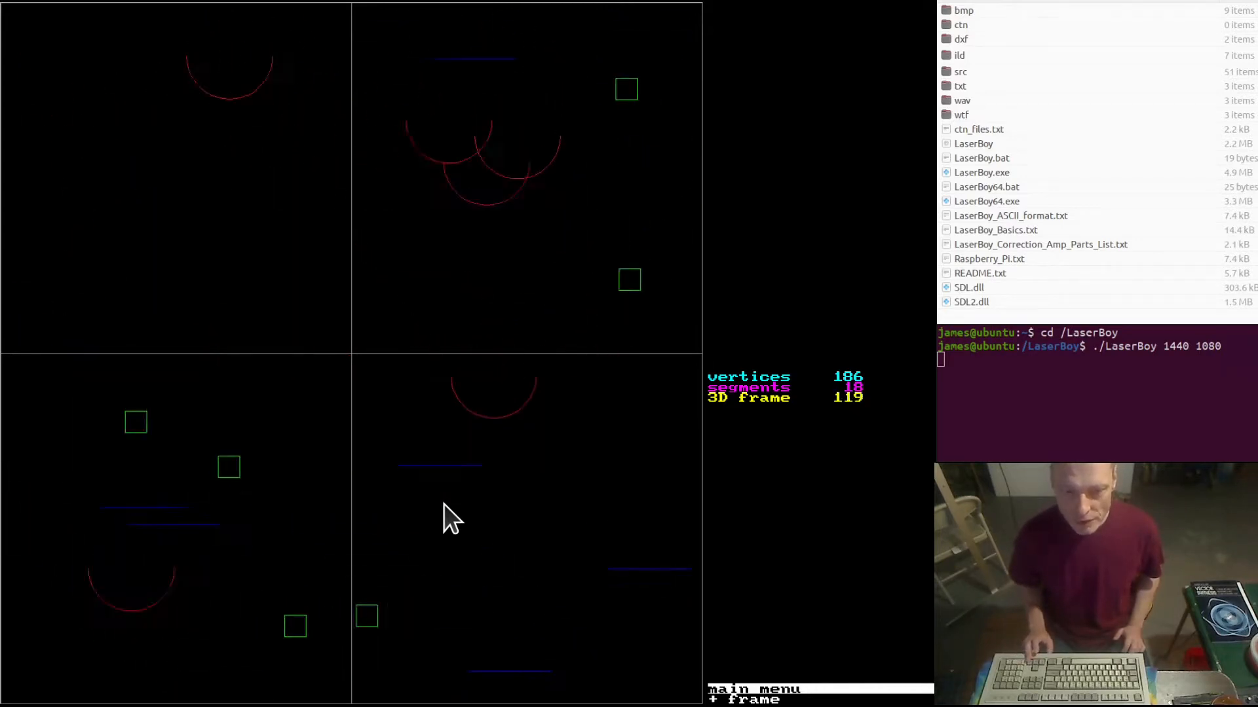
pyautogui.press('+')
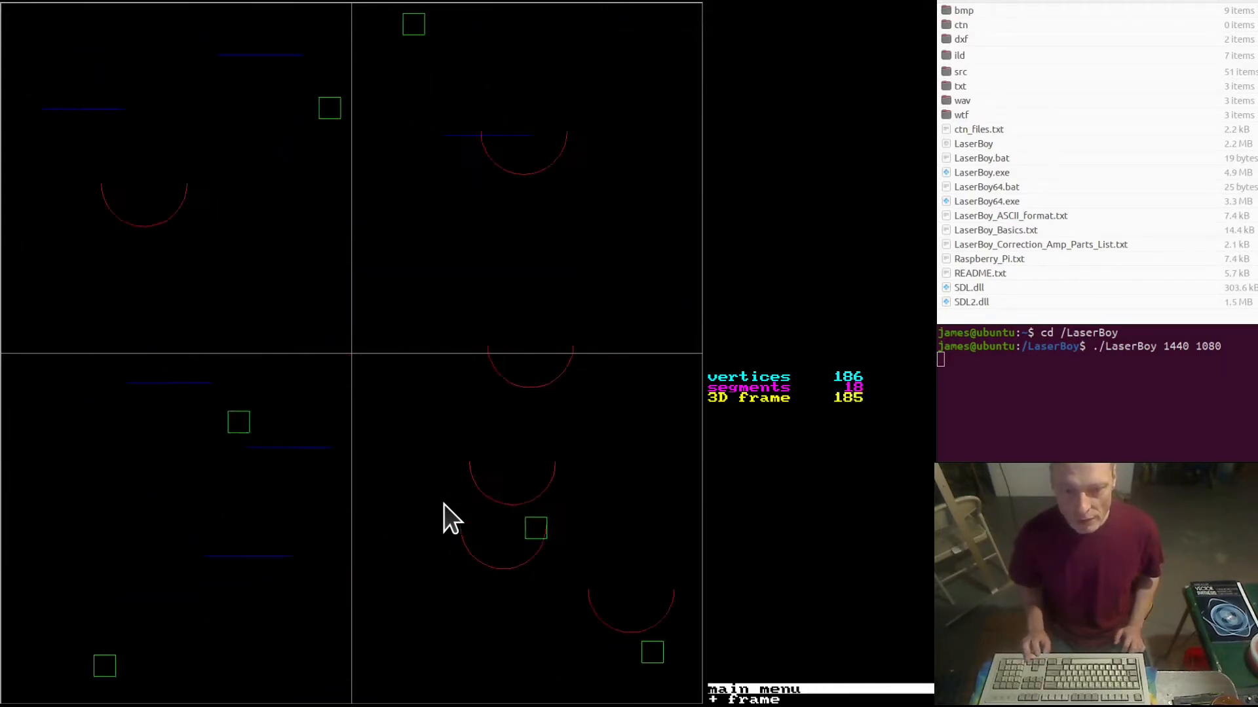
pyautogui.press('+')
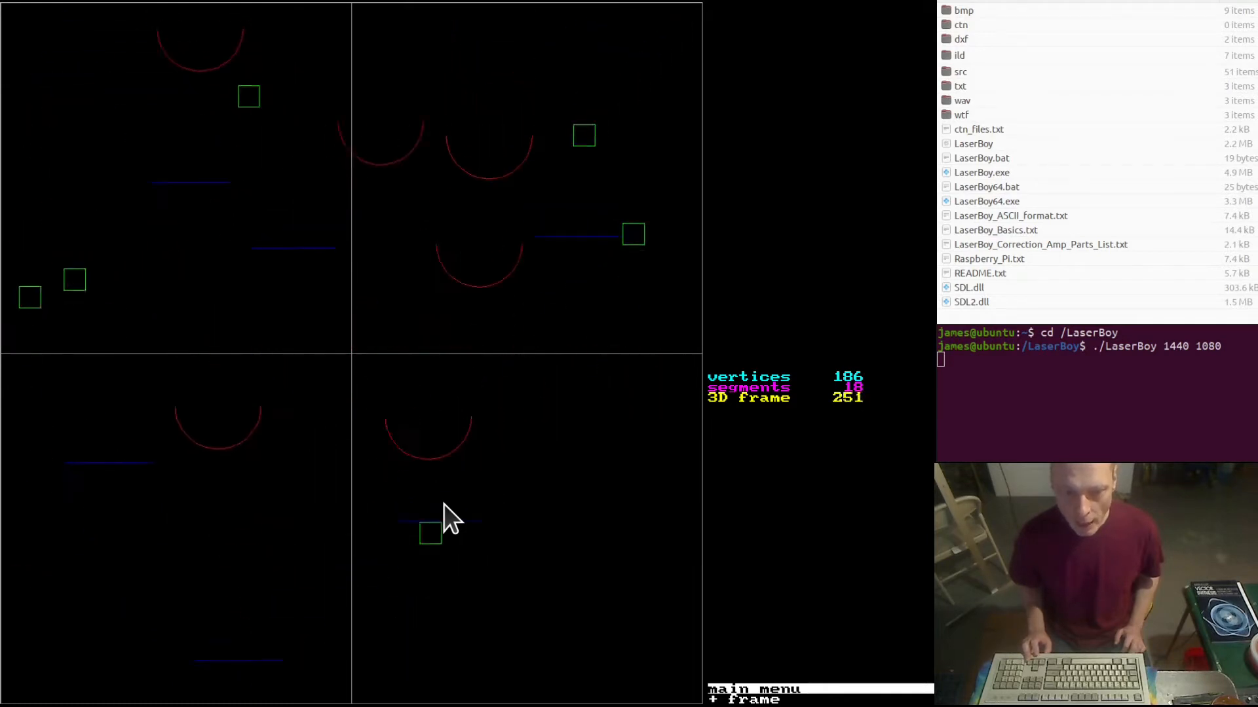
pyautogui.press('+')
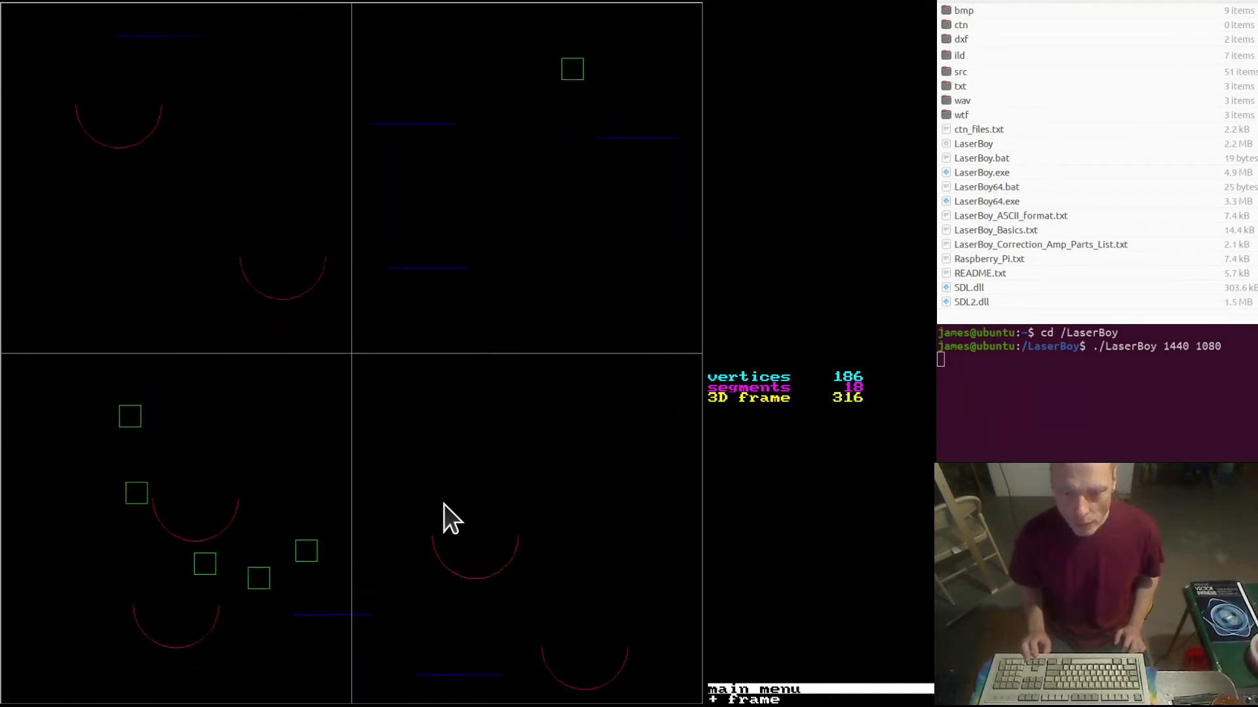
pyautogui.press('+')
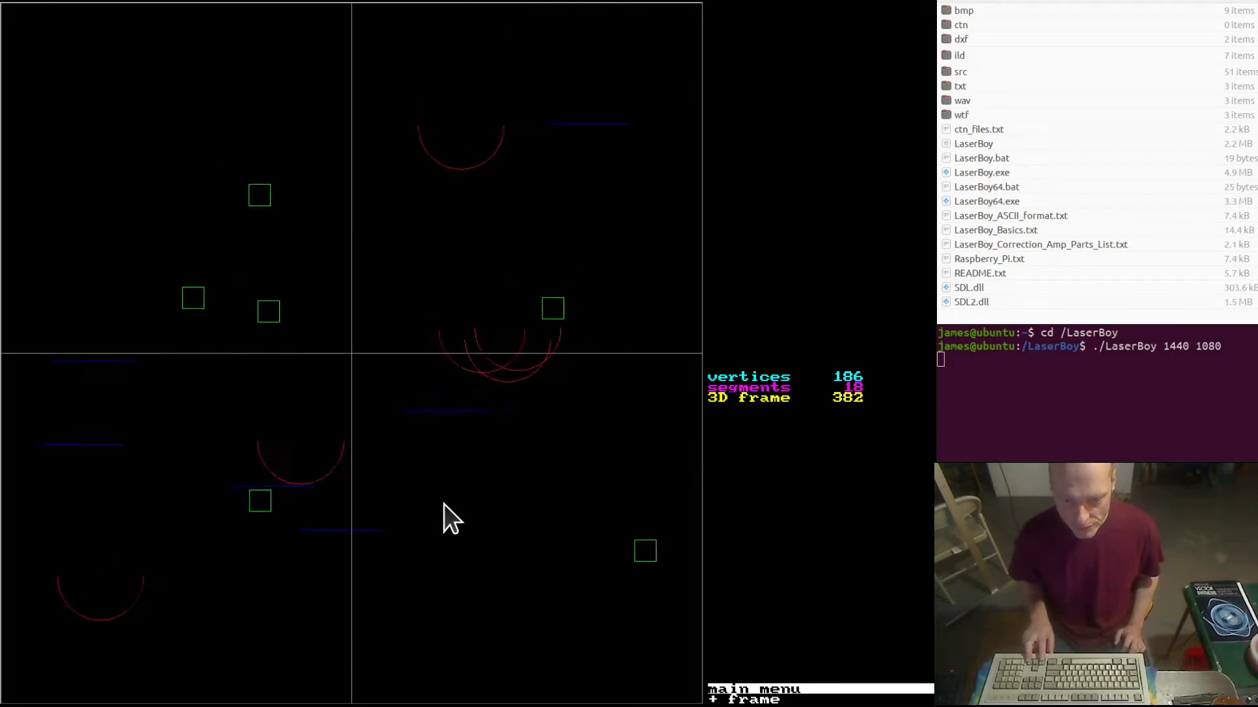
pyautogui.press('+')
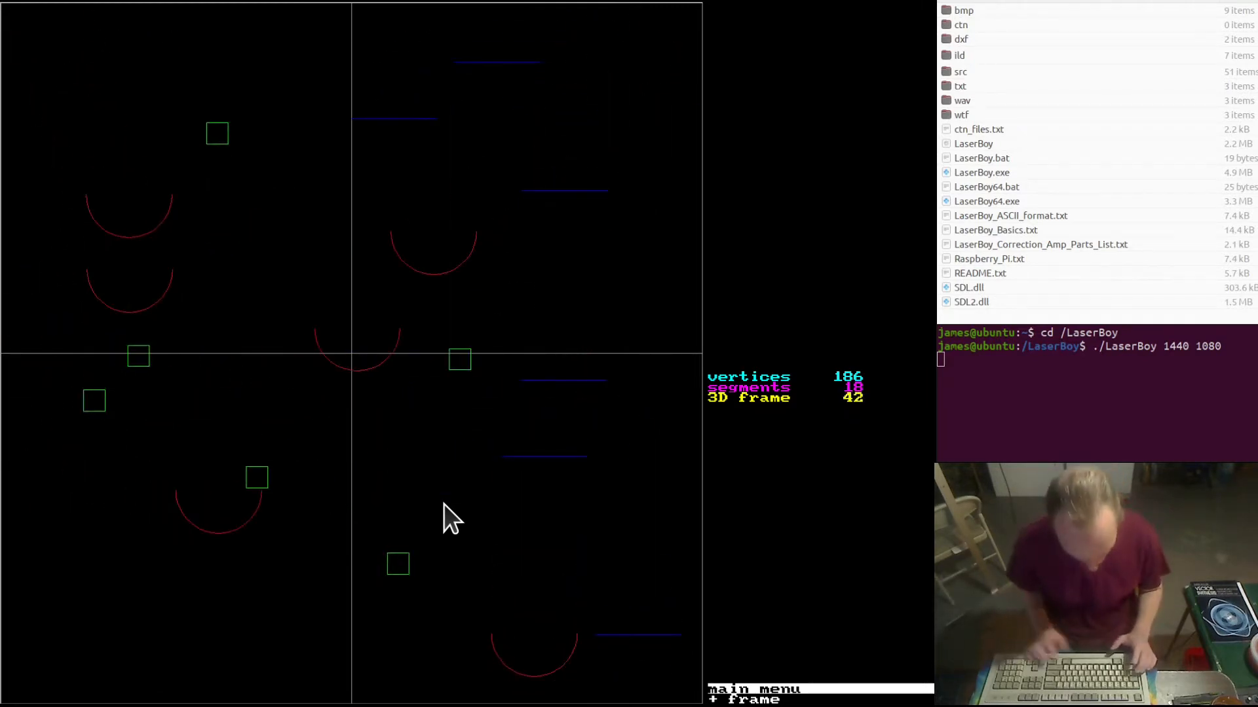
# Load normalize.ild from the ./ild/ directory, replacing the current frame set.
pyautogui.press('i')
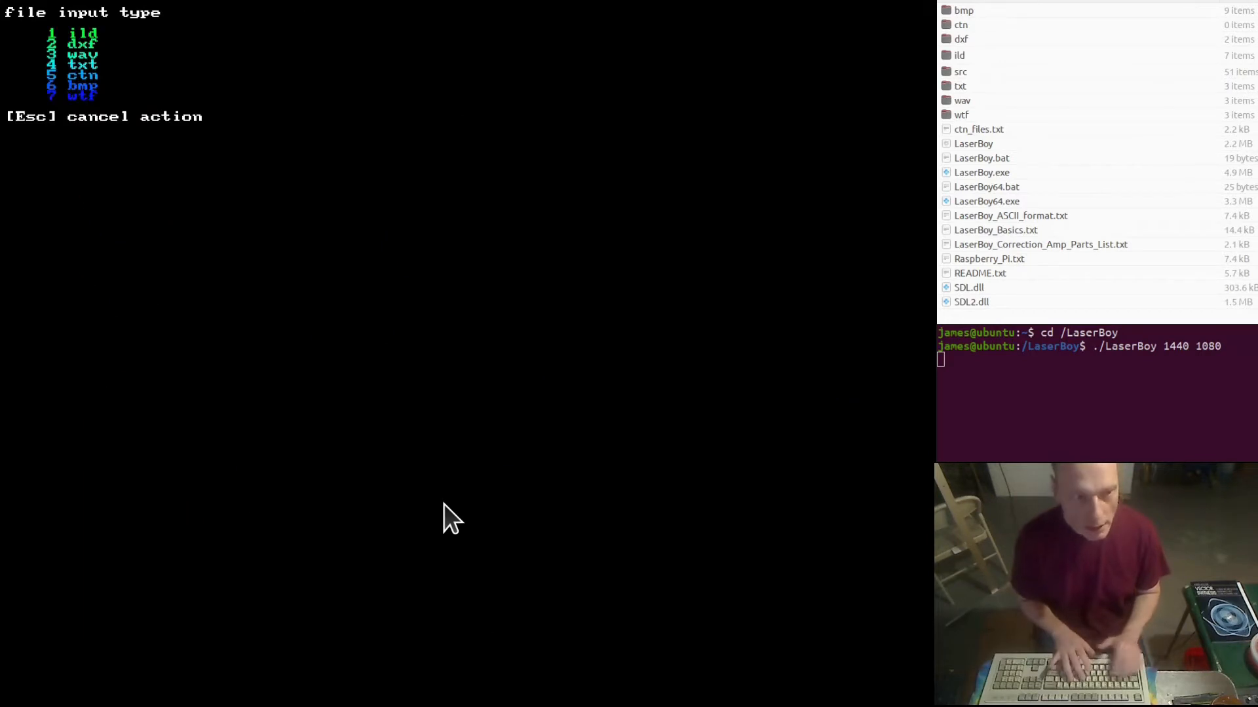
pyautogui.press('1')
pyautogui.press('1')
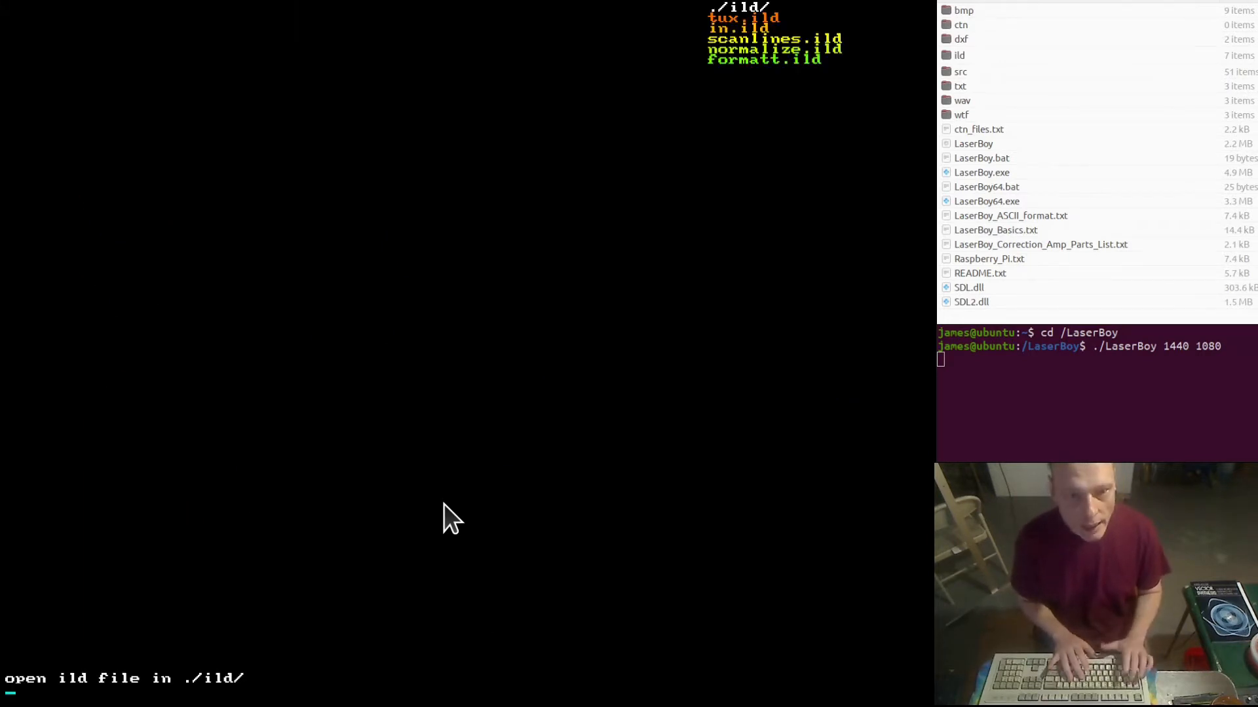
pyautogui.write('normalize.ild')
pyautogui.press('Return')
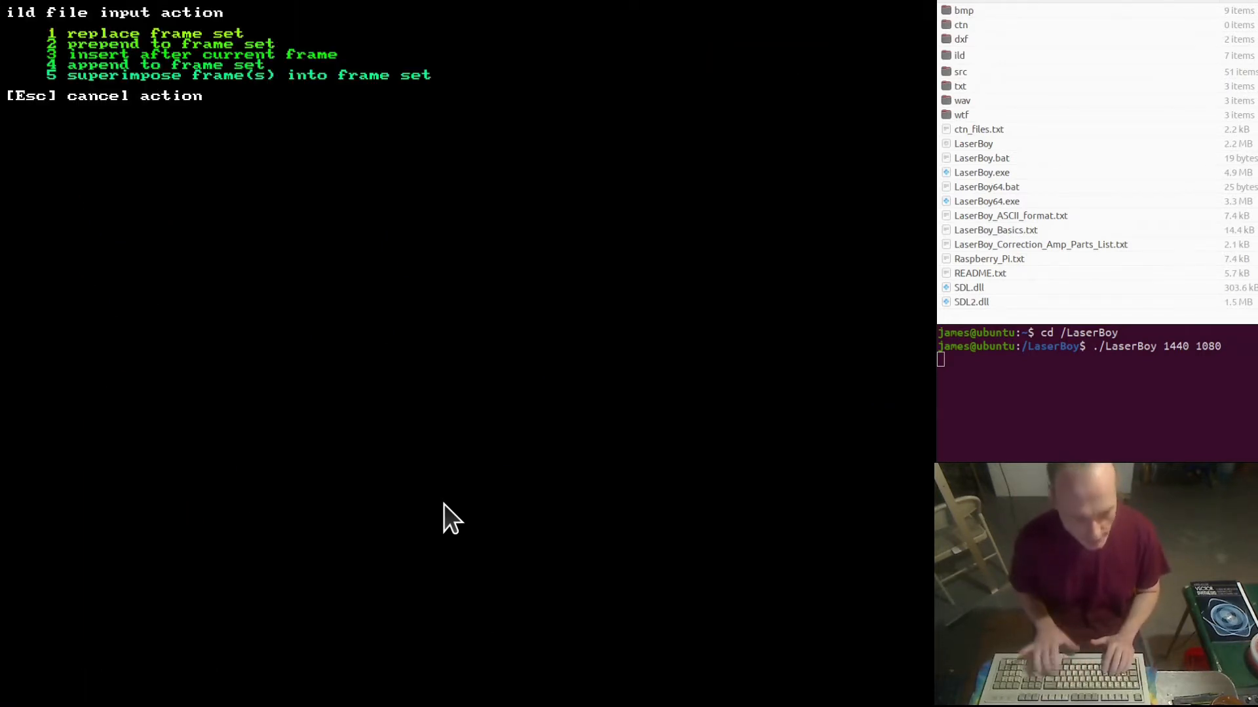
pyautogui.press('1')
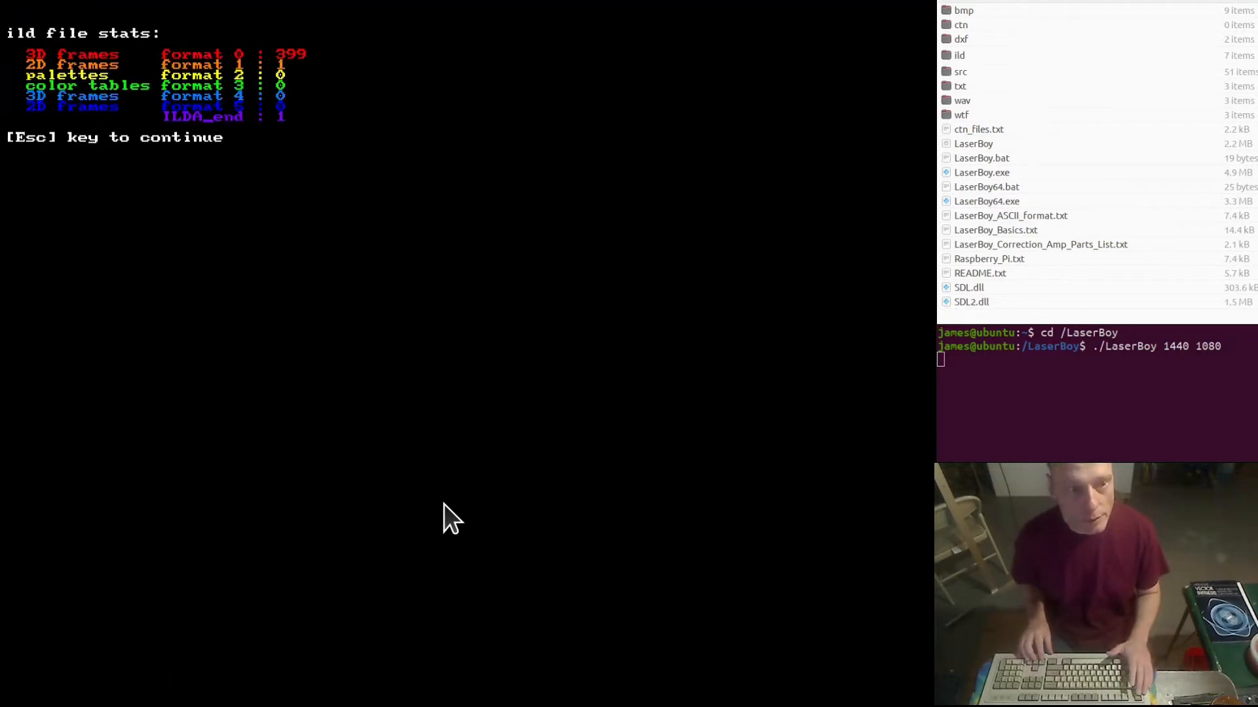
pyautogui.press('Escape')
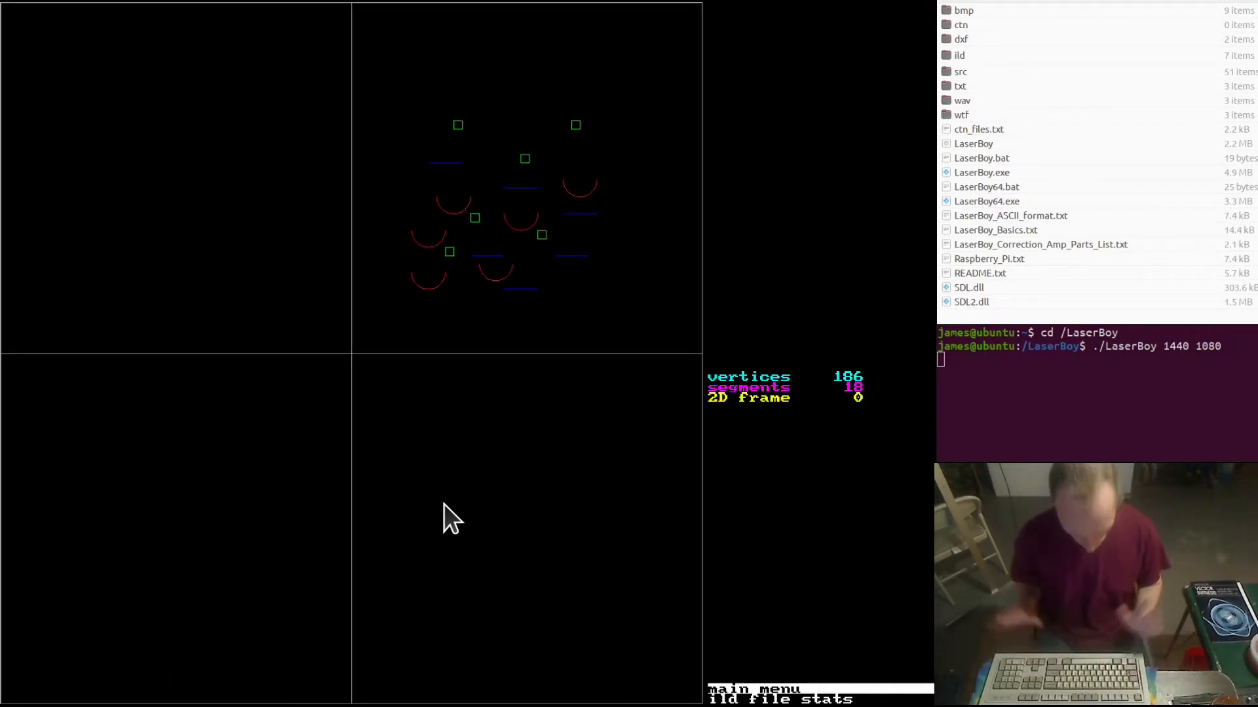
# Step forward through the reloaded frame set to frame 59 to examine how the shapes spread within the quadrant.
pyautogui.press('+')
pyautogui.press('+')
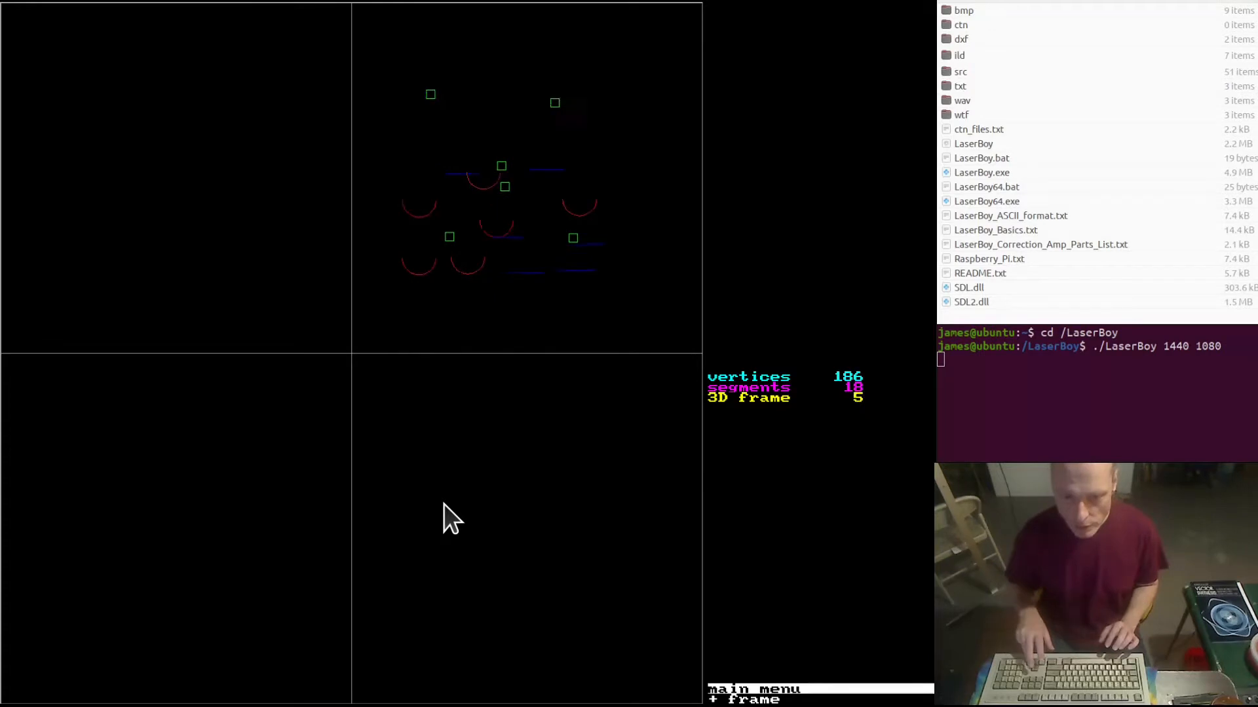
pyautogui.press('+')
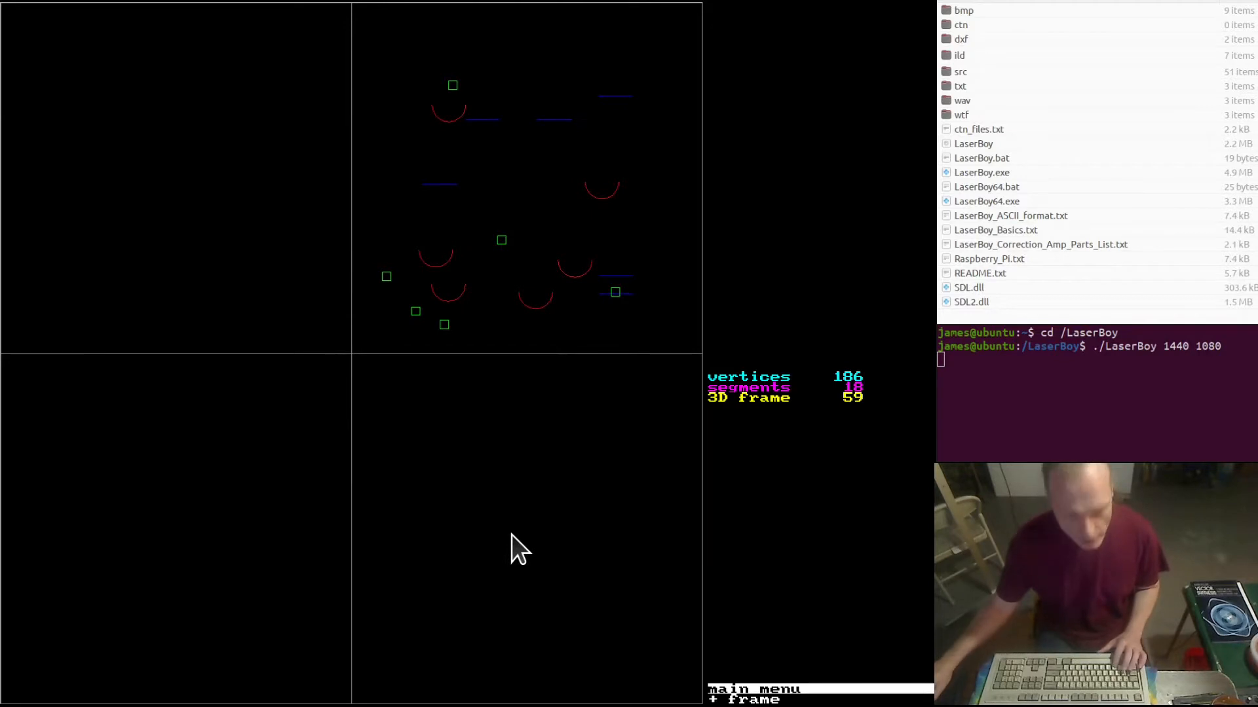
# Enable the "normalize vectors to origin" switch setting and return to the frame display.
pyautogui.press('x')
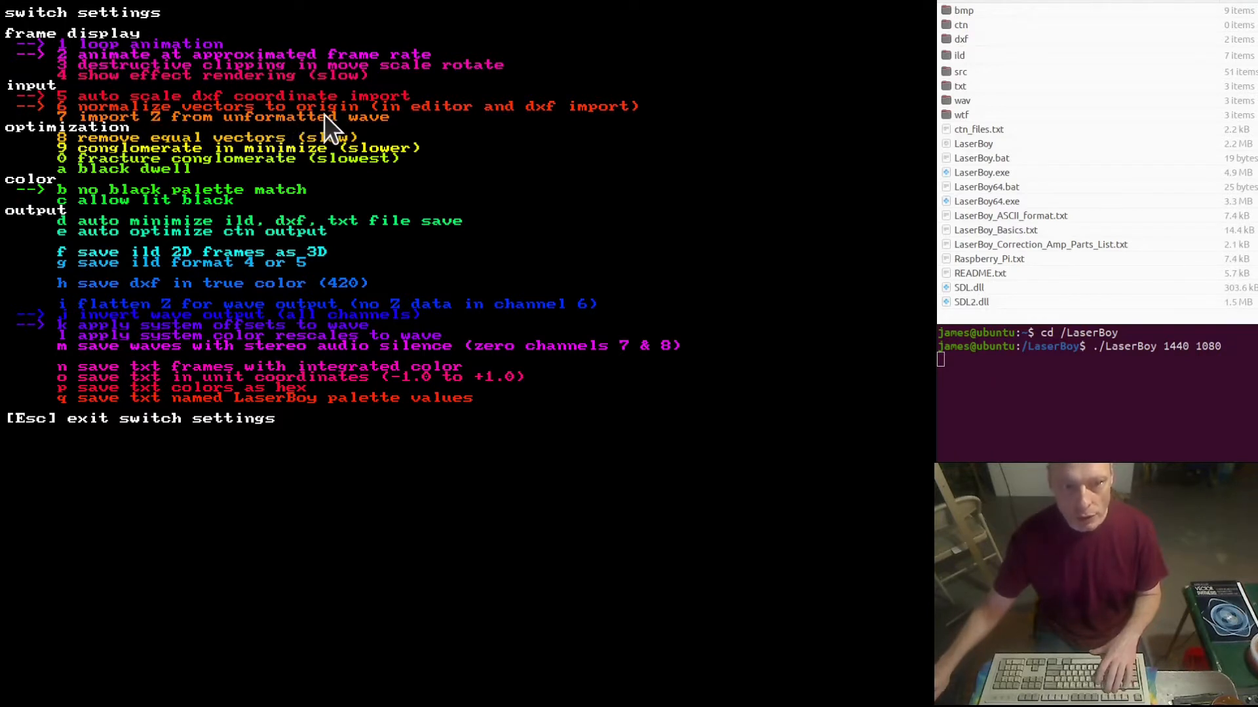
pyautogui.press('Escape')
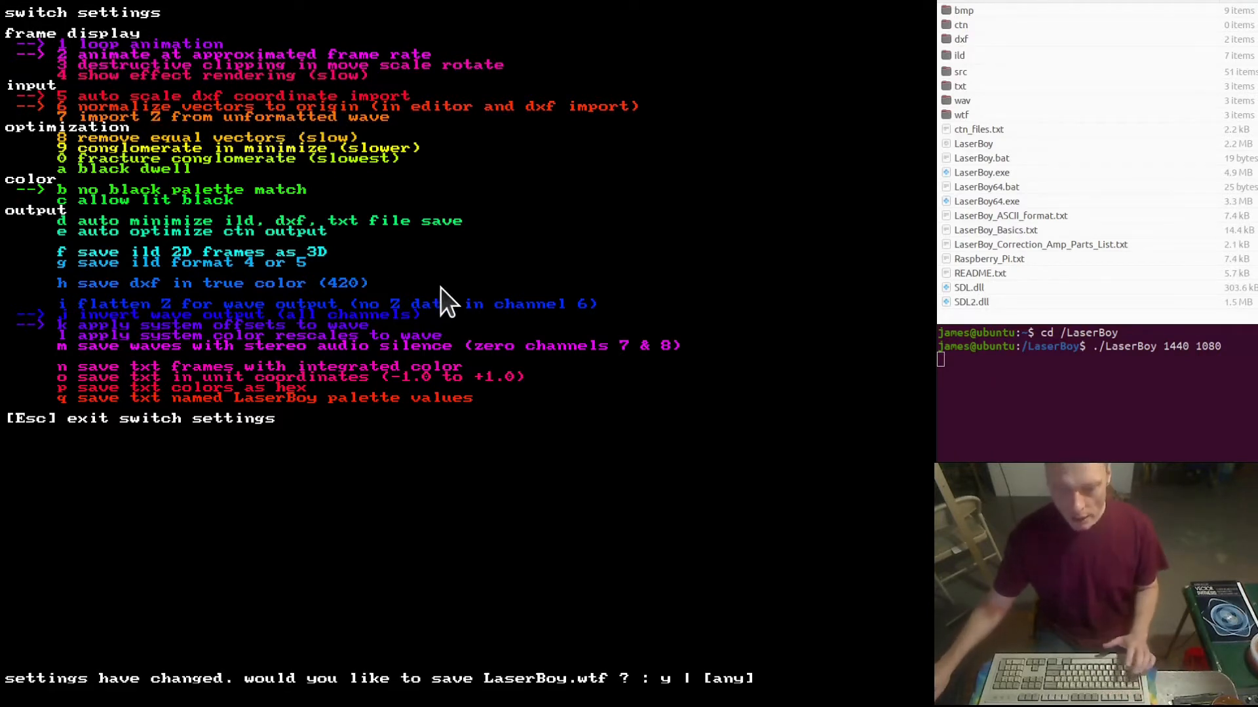
pyautogui.press('n')
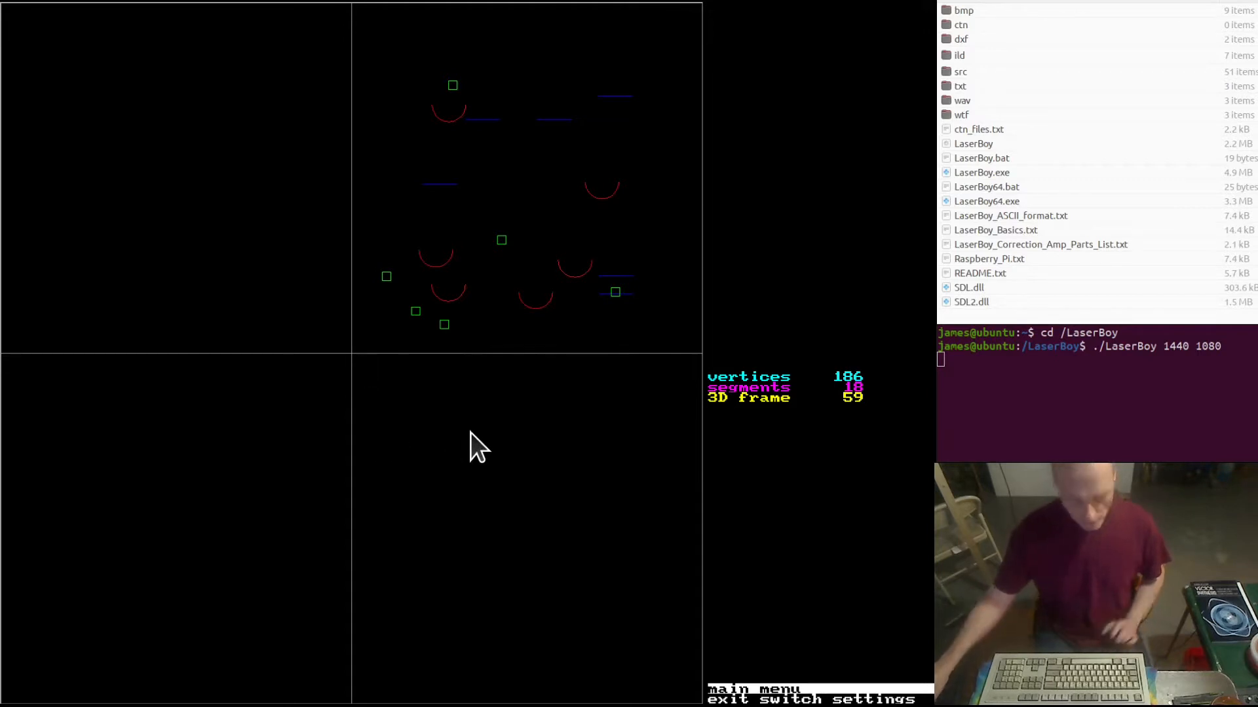
# Normalize the vectors of all frames together to 100% of space with origin and exit the frame transforms.
pyautogui.press('Return')
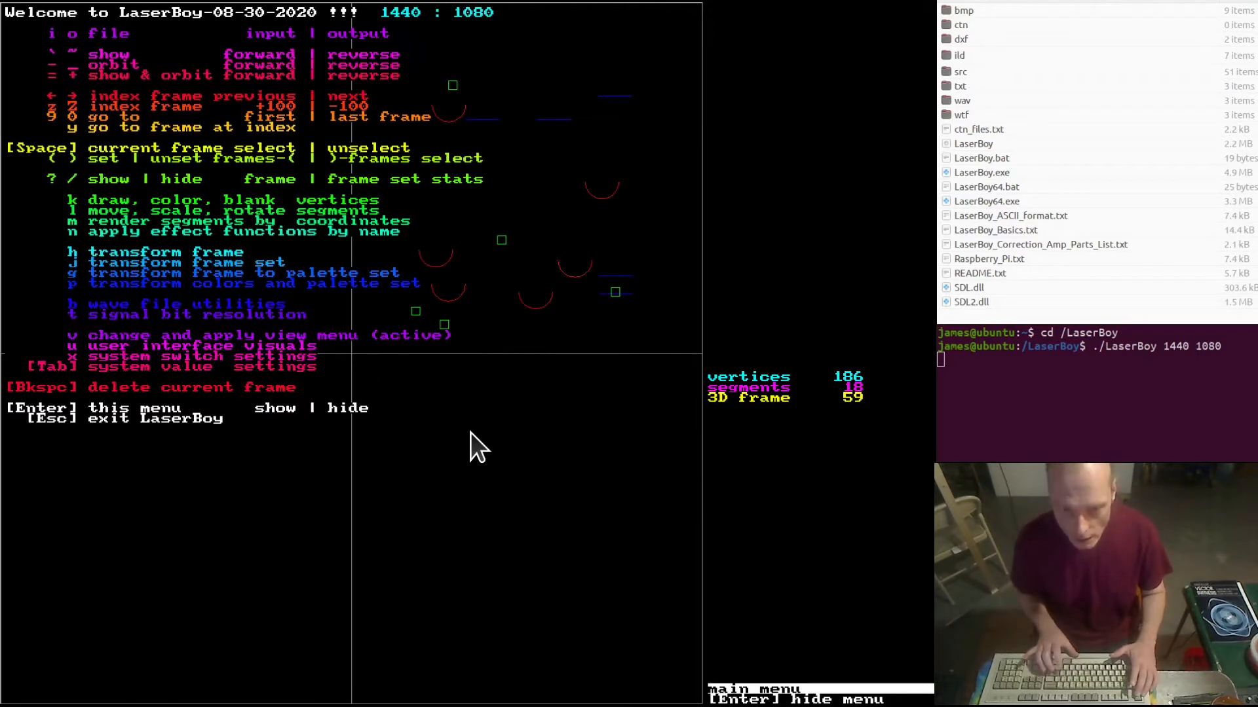
pyautogui.press('h')
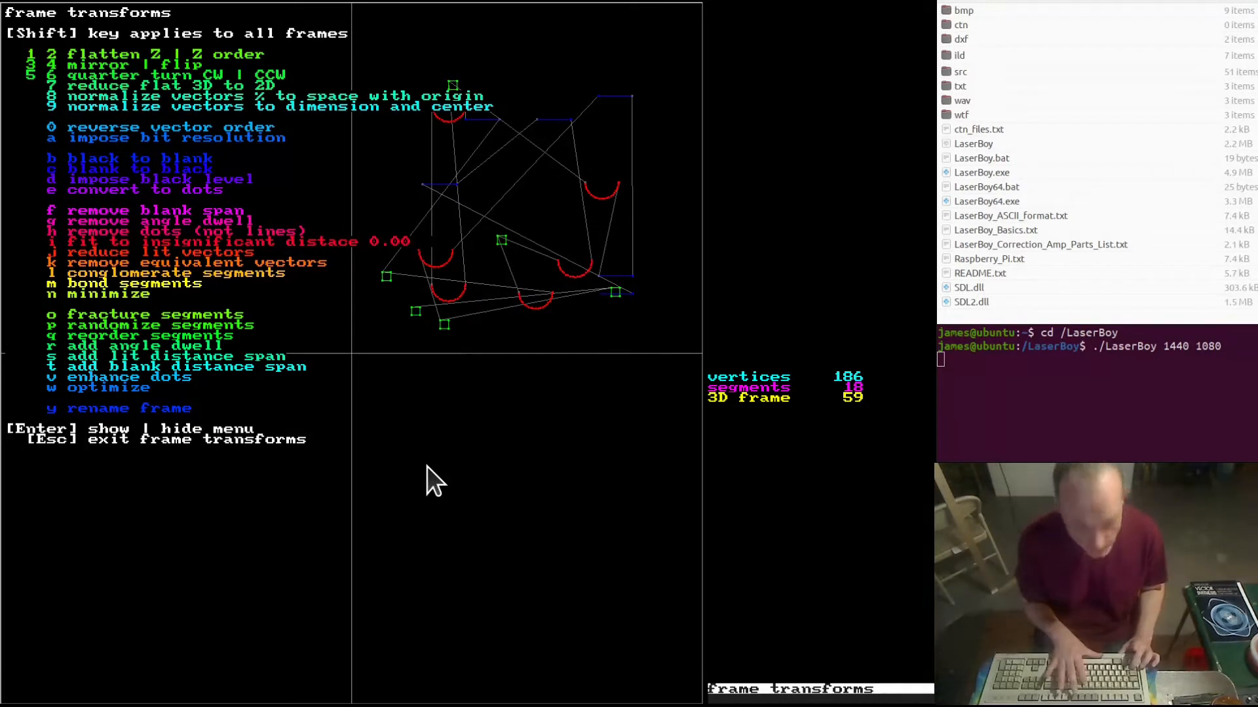
pyautogui.hotkey('shift', '8')
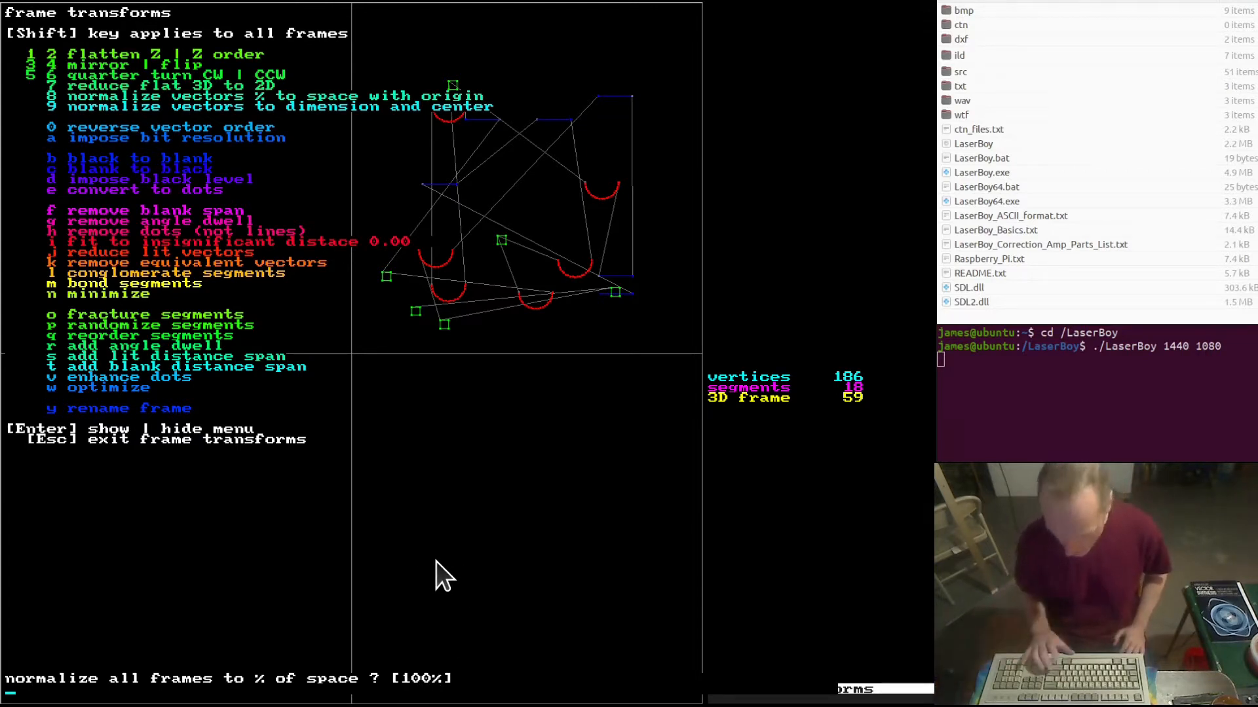
pyautogui.press('Return')
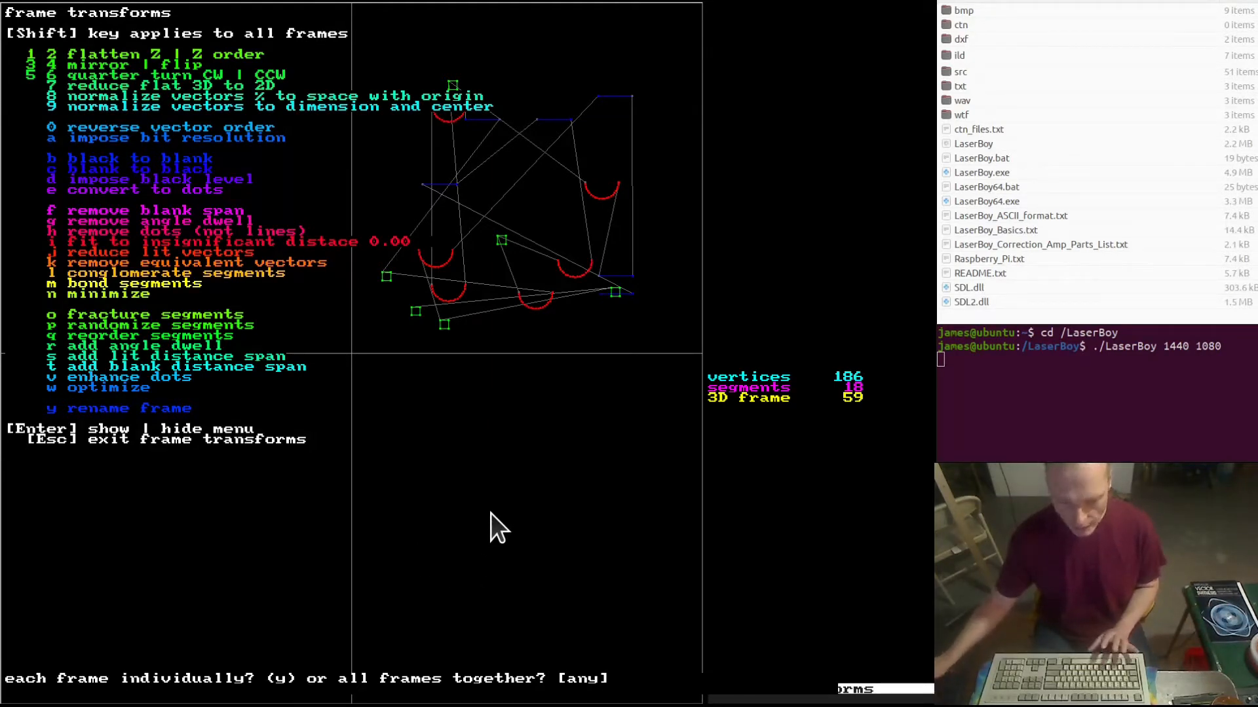
pyautogui.press('Return')
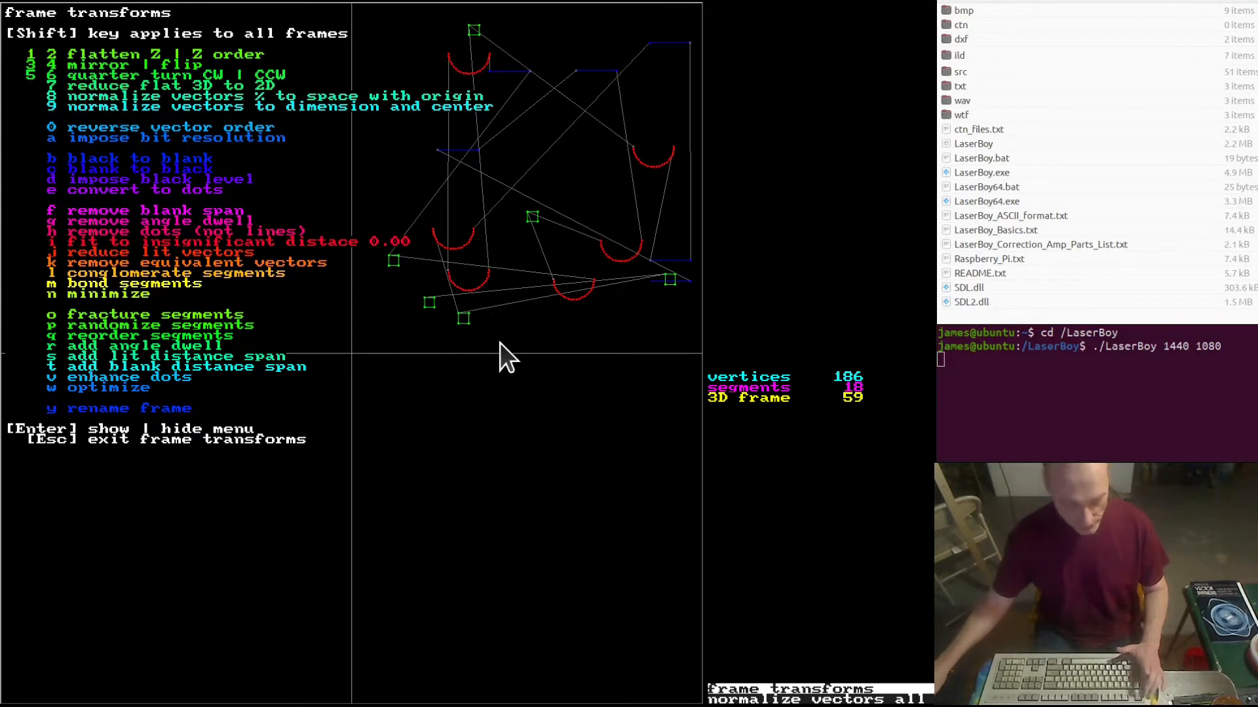
pyautogui.press('Escape')
pyautogui.press('Return')
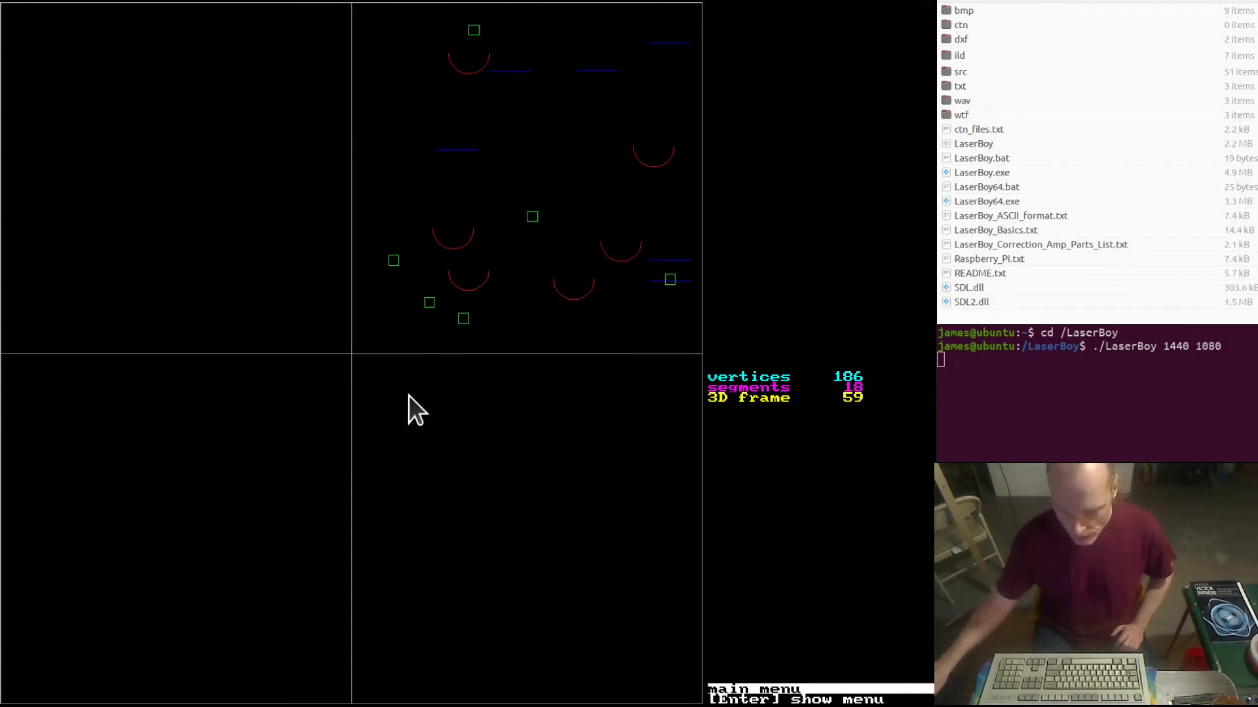
# Run through the normalized frames up to frame 349, examining how the shapes fill the quadrant relative to the origin.
pyautogui.press('=')
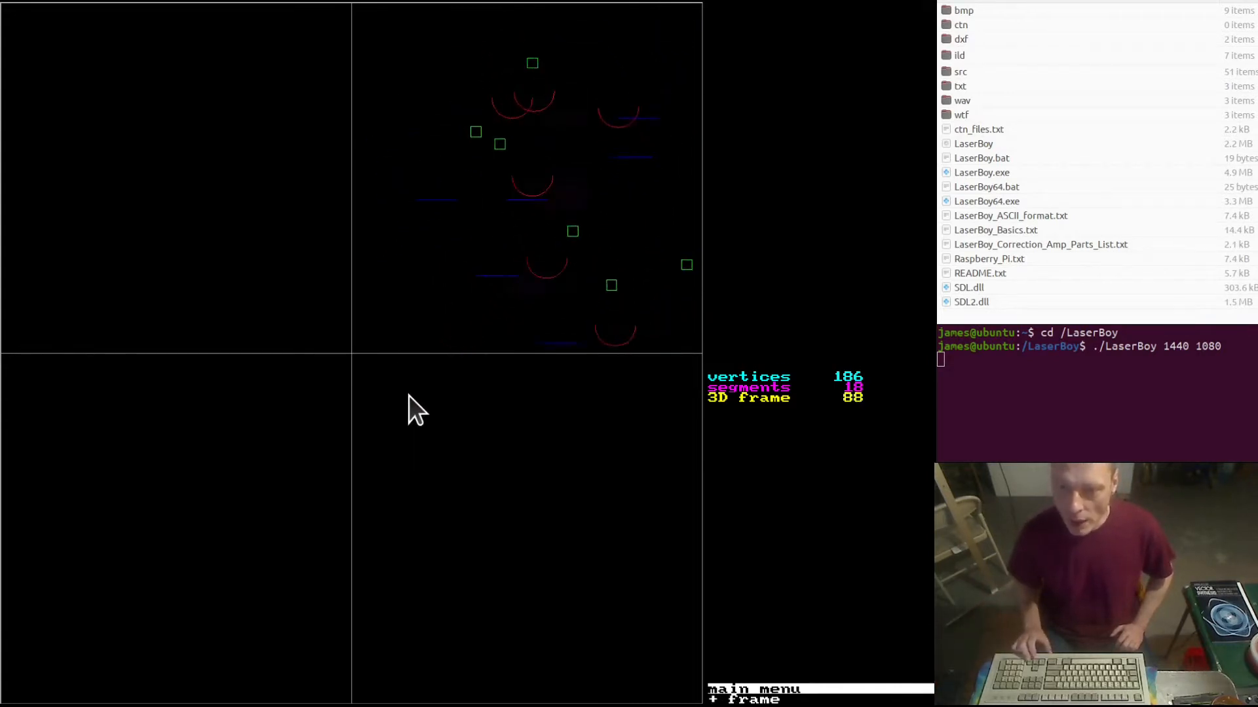
pyautogui.press('-')
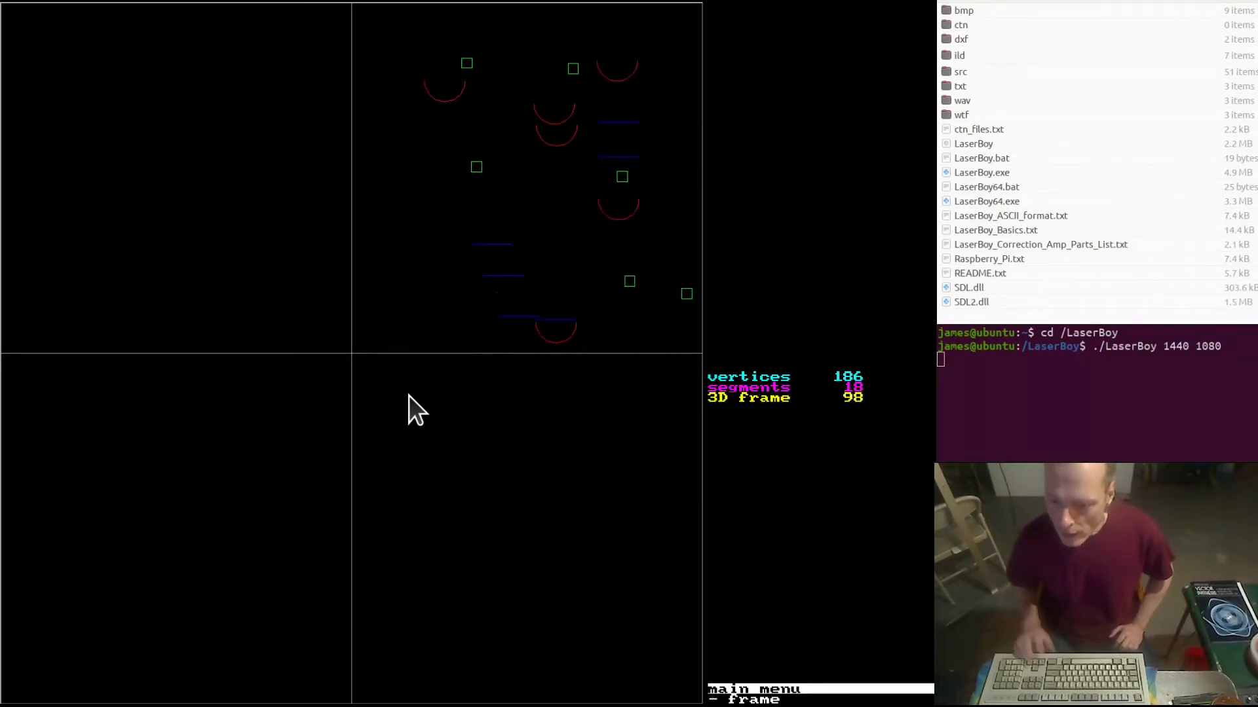
pyautogui.press('=')
pyautogui.press('-')
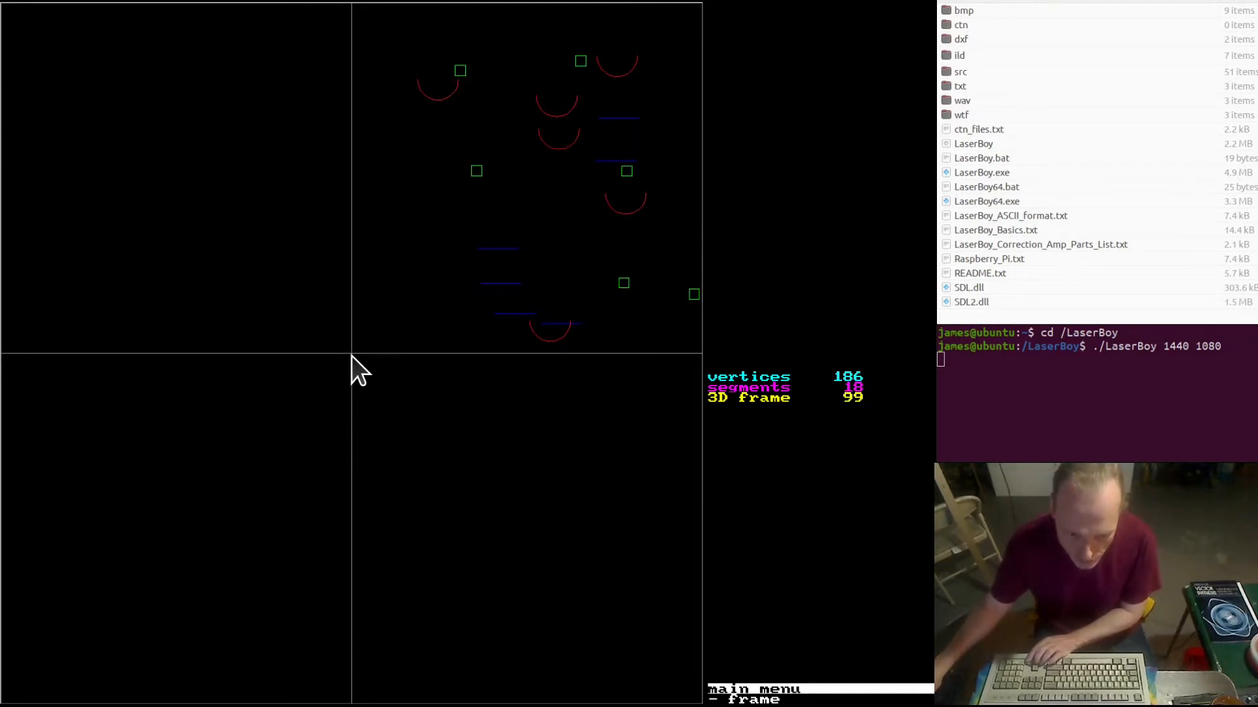
pyautogui.press('+')
pyautogui.press('+')
pyautogui.press('+')
pyautogui.press('+')
pyautogui.press('+')
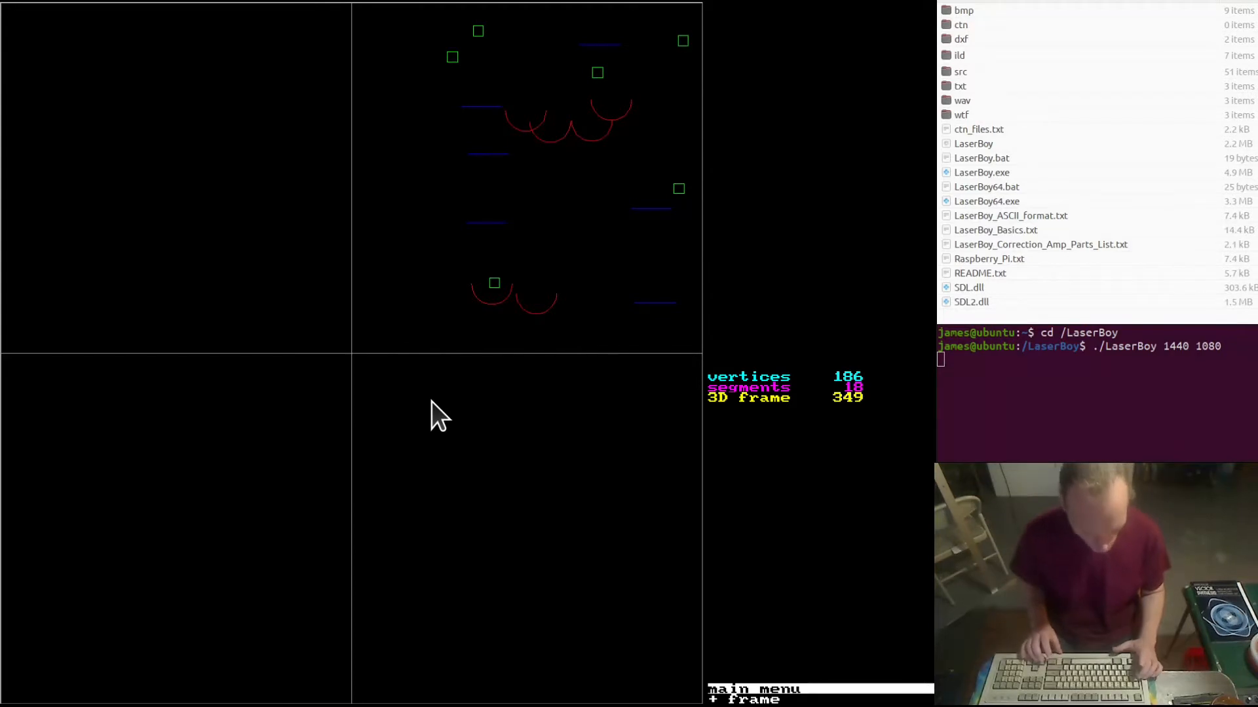
# Turn off the "normalize vectors to origin" switch setting and return to the frame display.
pyautogui.press('Escape')
pyautogui.press('Escape')
pyautogui.press('s')
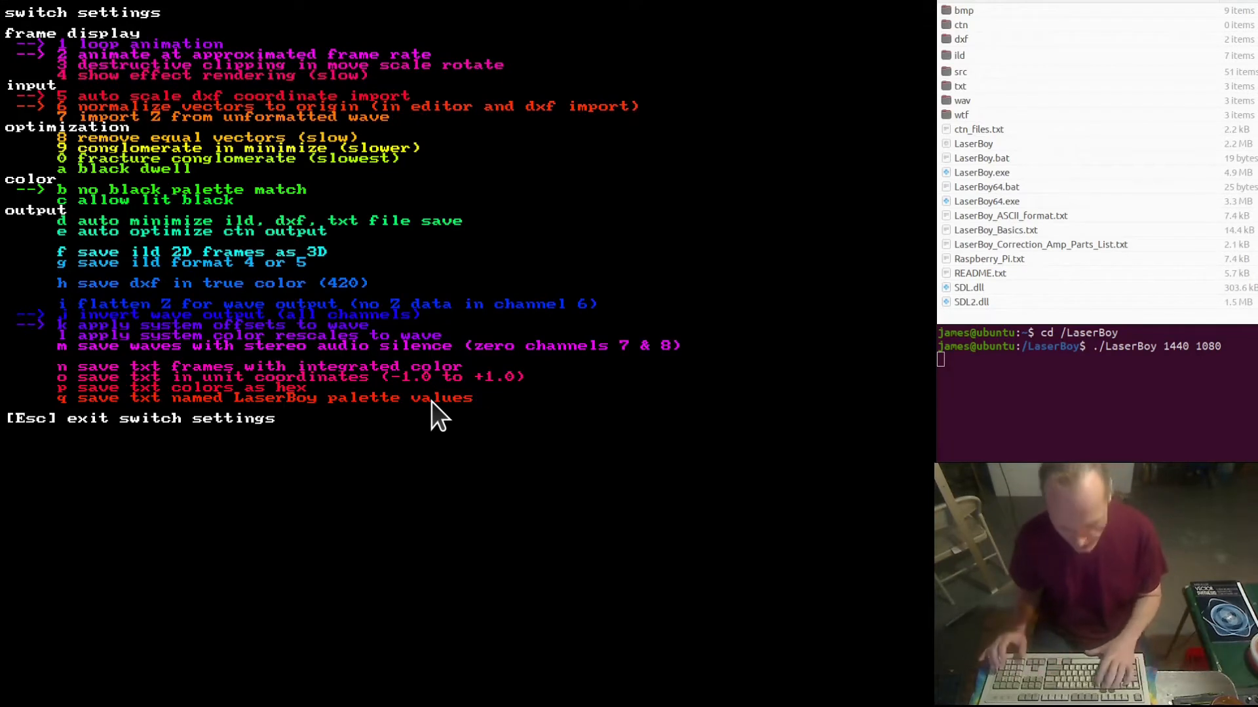
pyautogui.press('Escape')
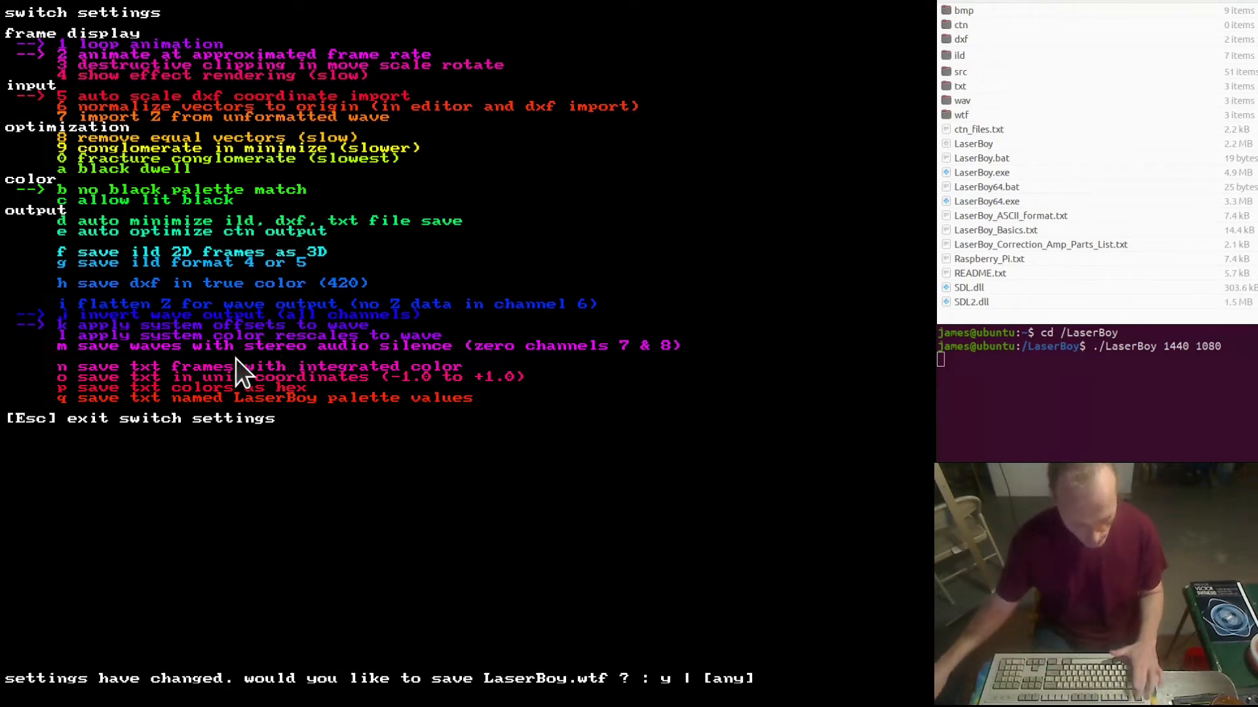
pyautogui.press('y')
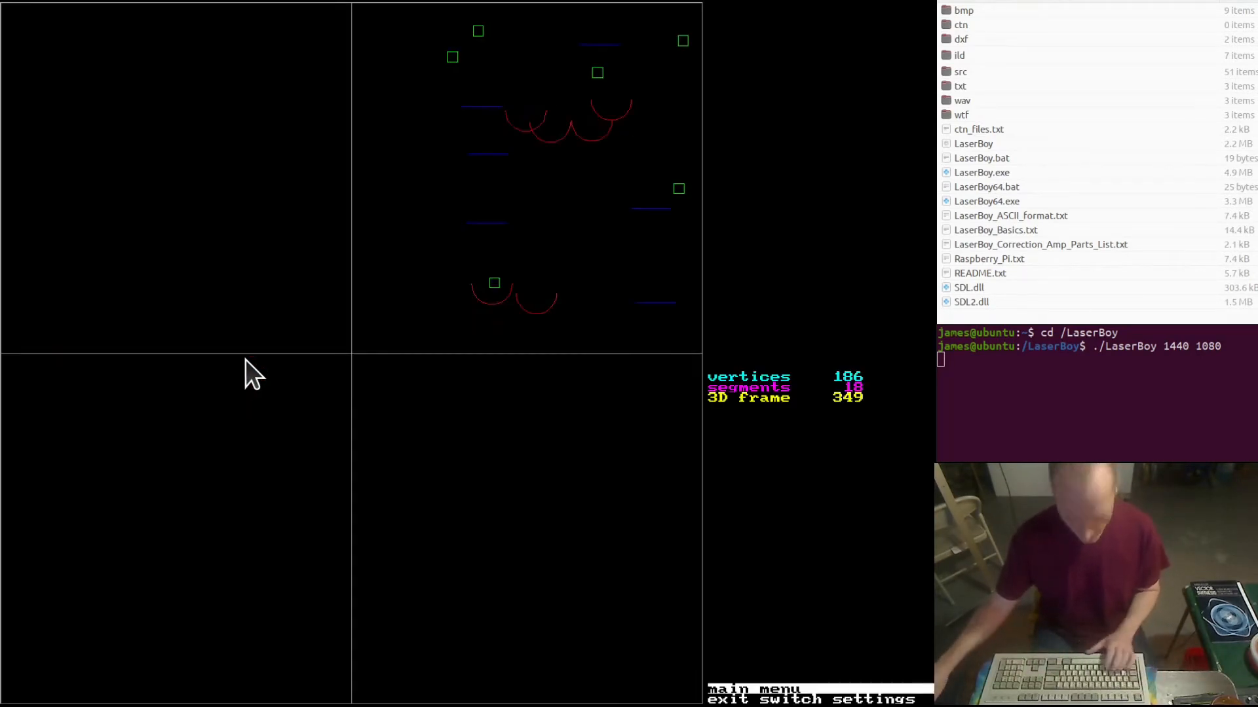
# Normalize the vectors of all frames together to 70% of space by itself and exit the frame transforms.
pyautogui.press('t')
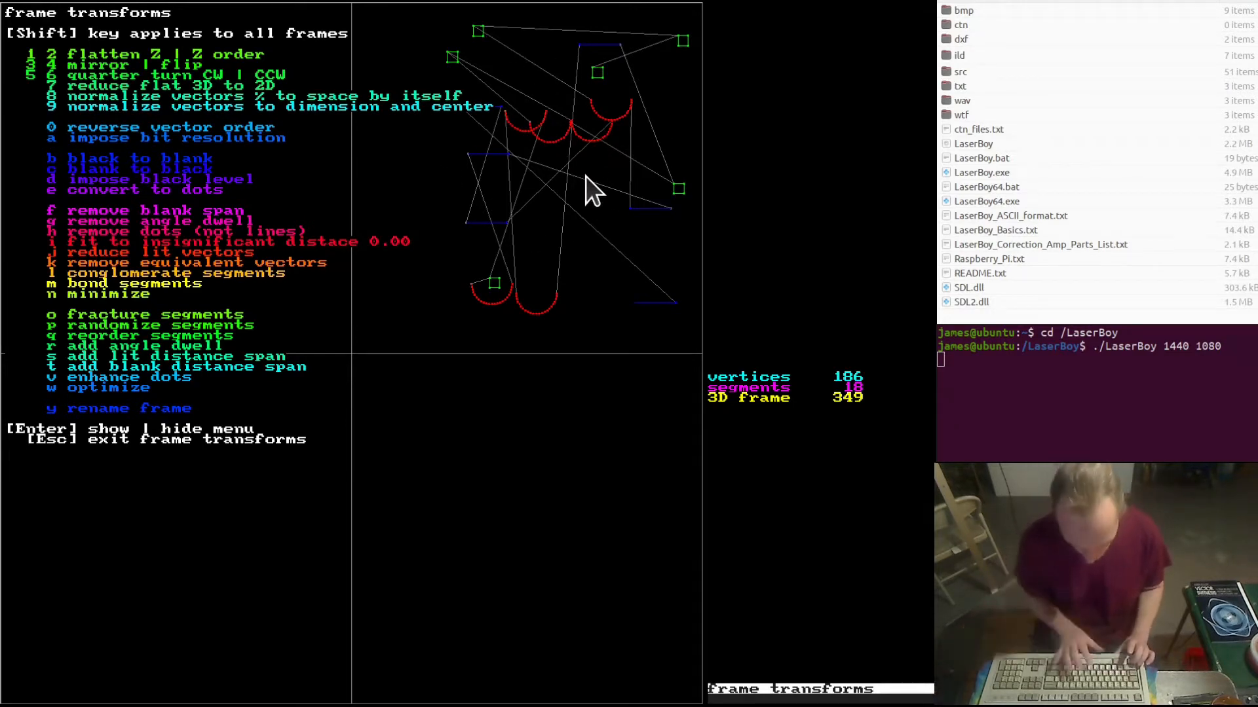
pyautogui.hotkey('shift', '8')
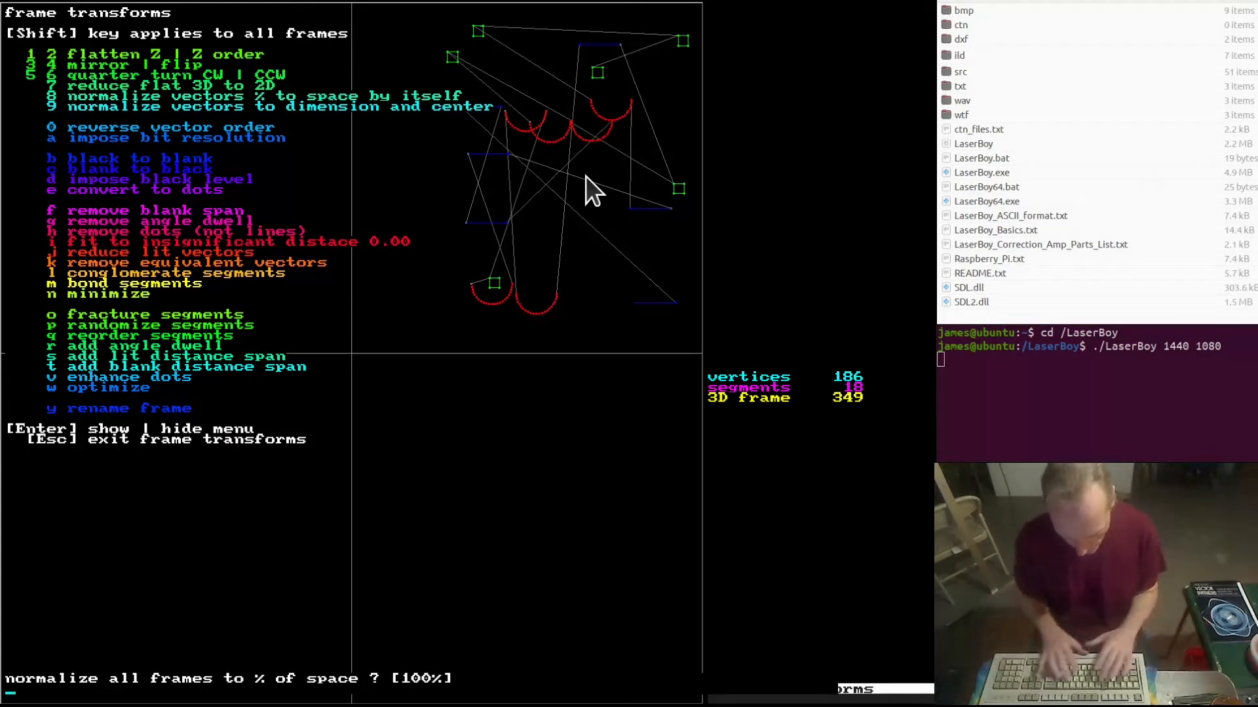
pyautogui.write('70')
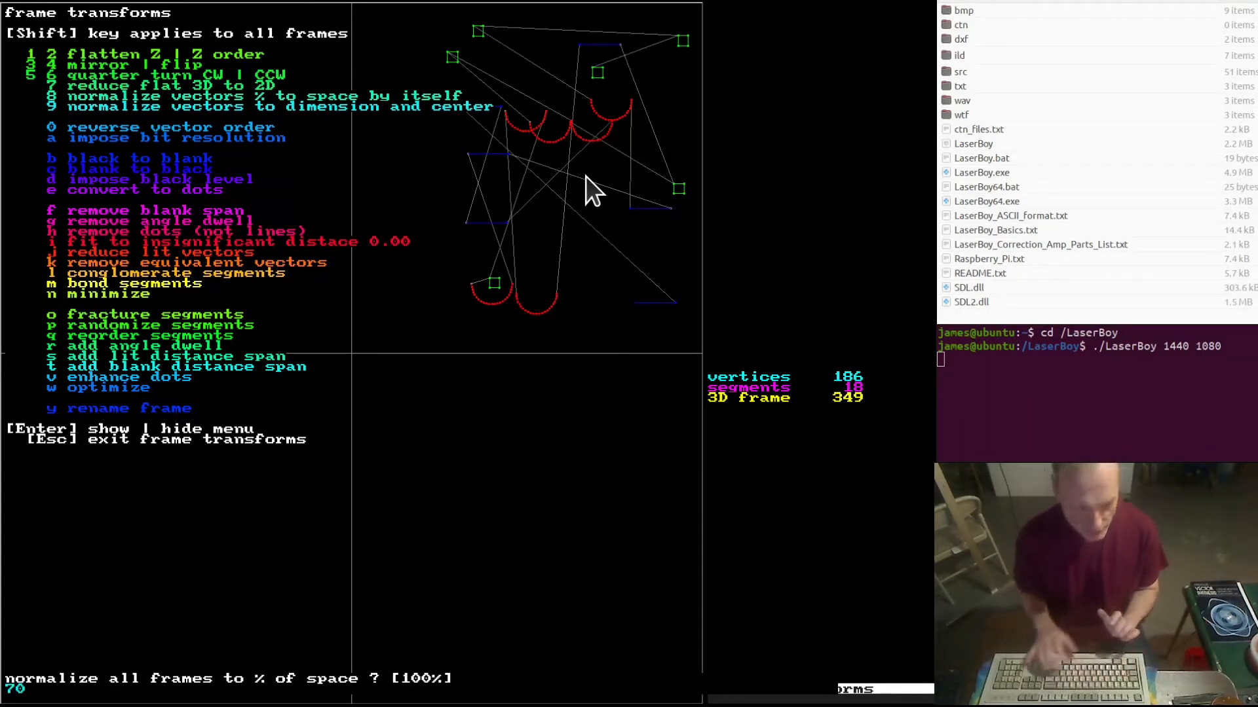
pyautogui.press('Return')
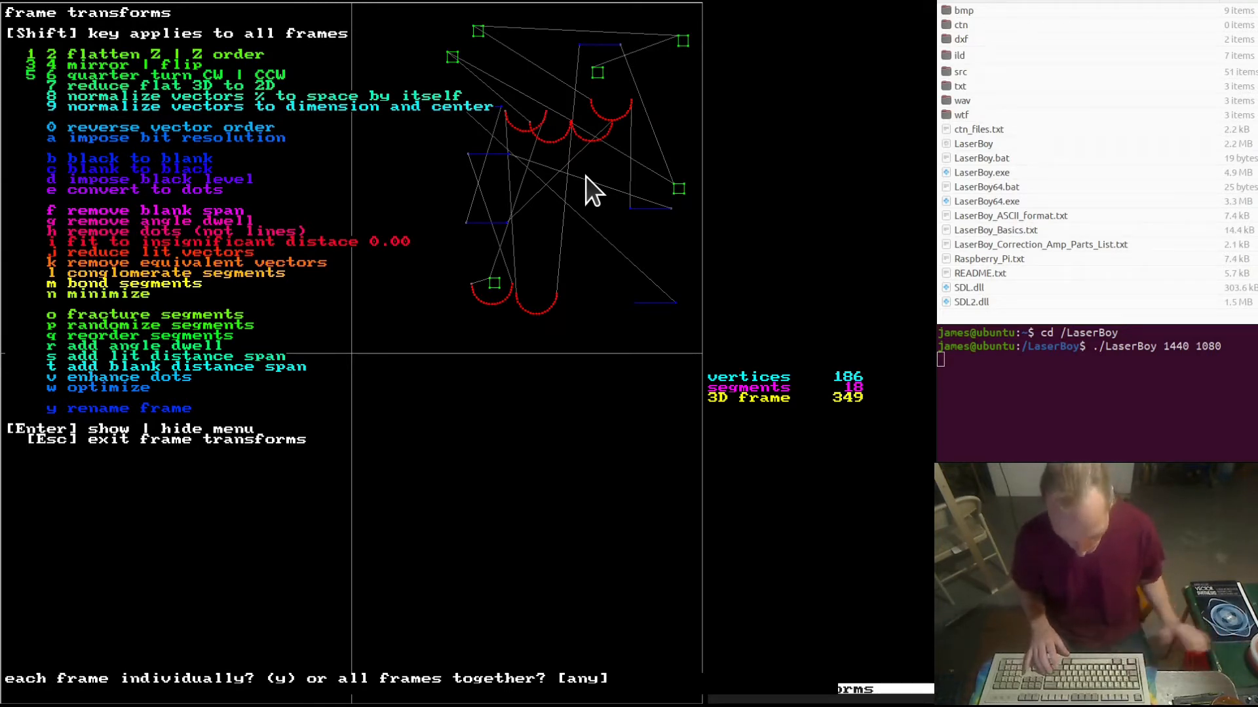
pyautogui.press('Return')
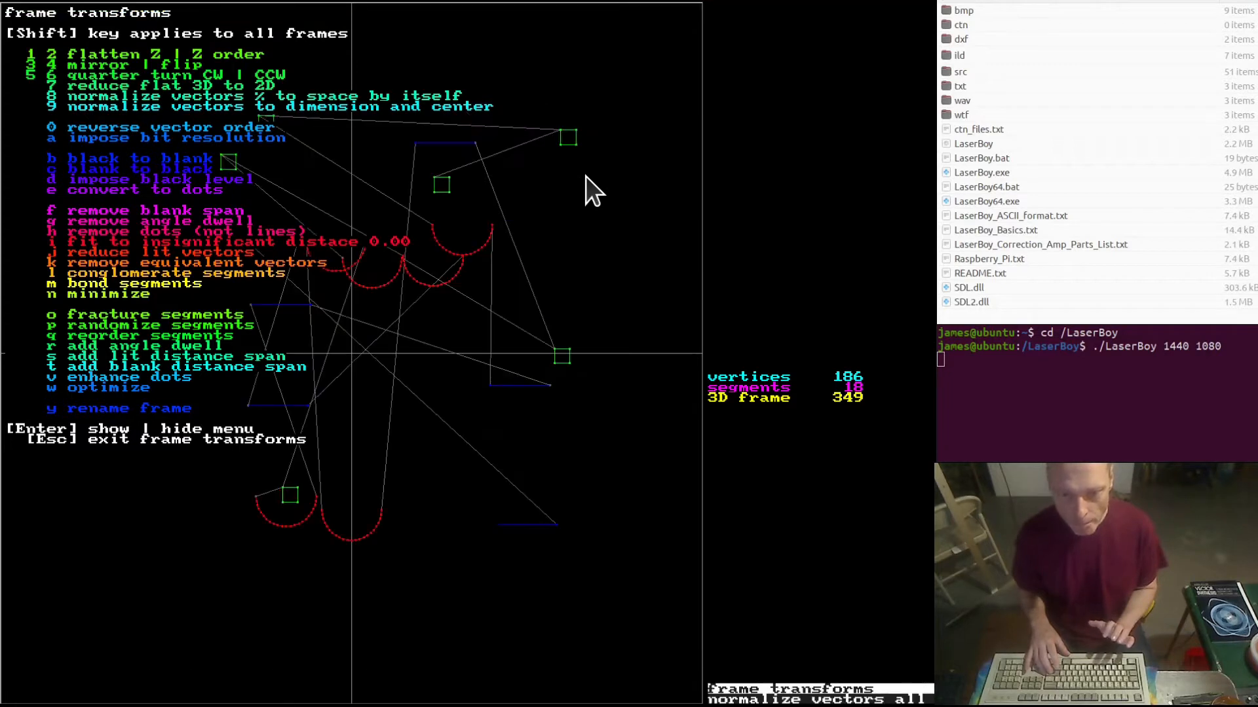
pyautogui.press('Escape')
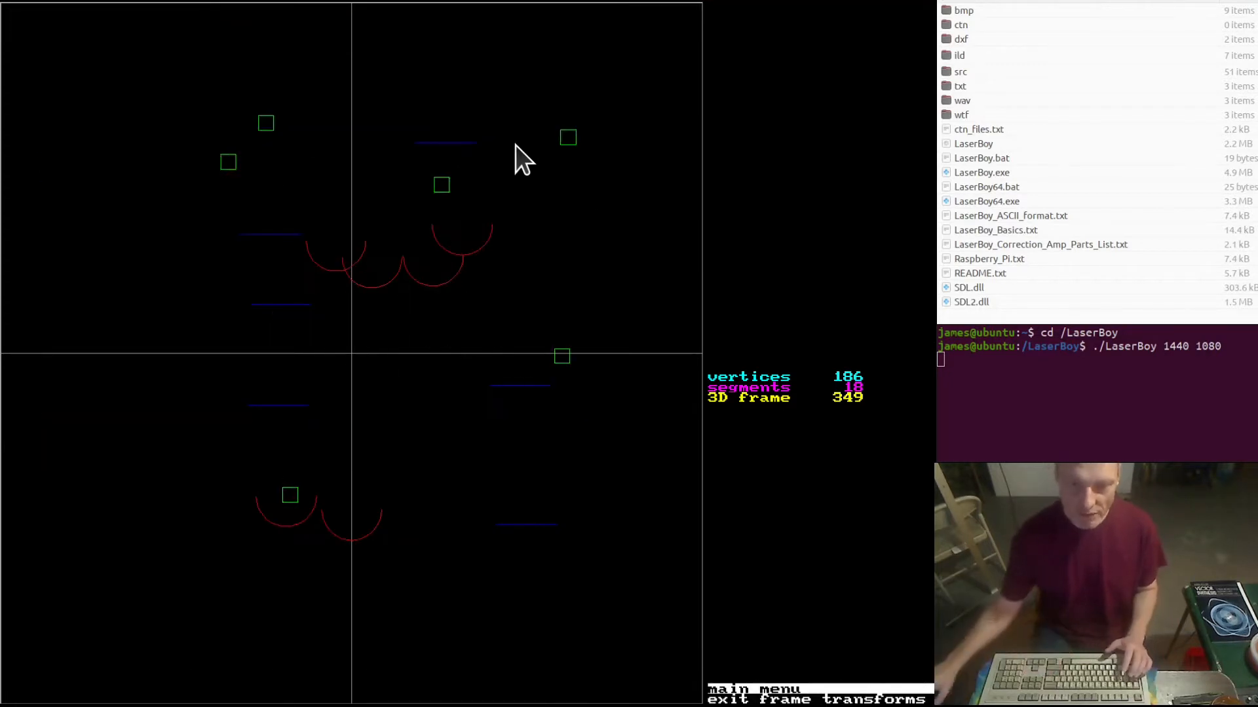
# Run forward through the 70% normalized animation and on to frame 152 to examine how the shapes spread around the centre.
pyautogui.press('=')
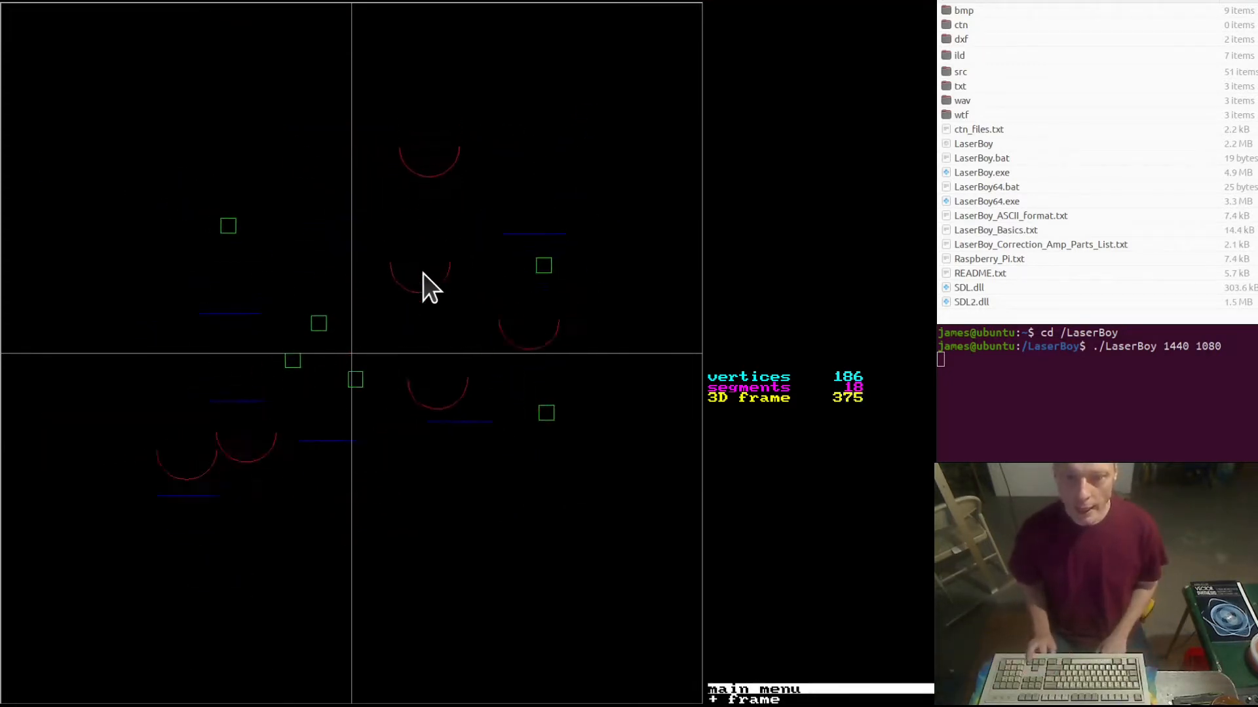
pyautogui.press('=')
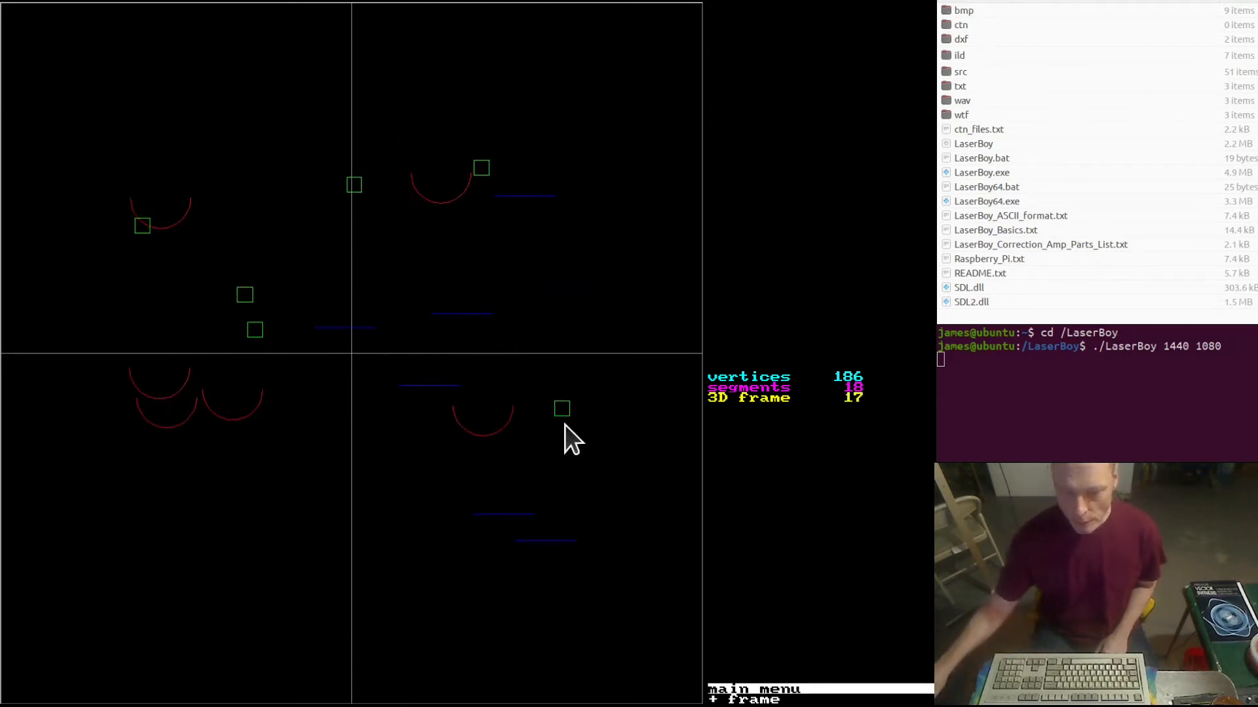
pyautogui.press('=')
pyautogui.press('=')
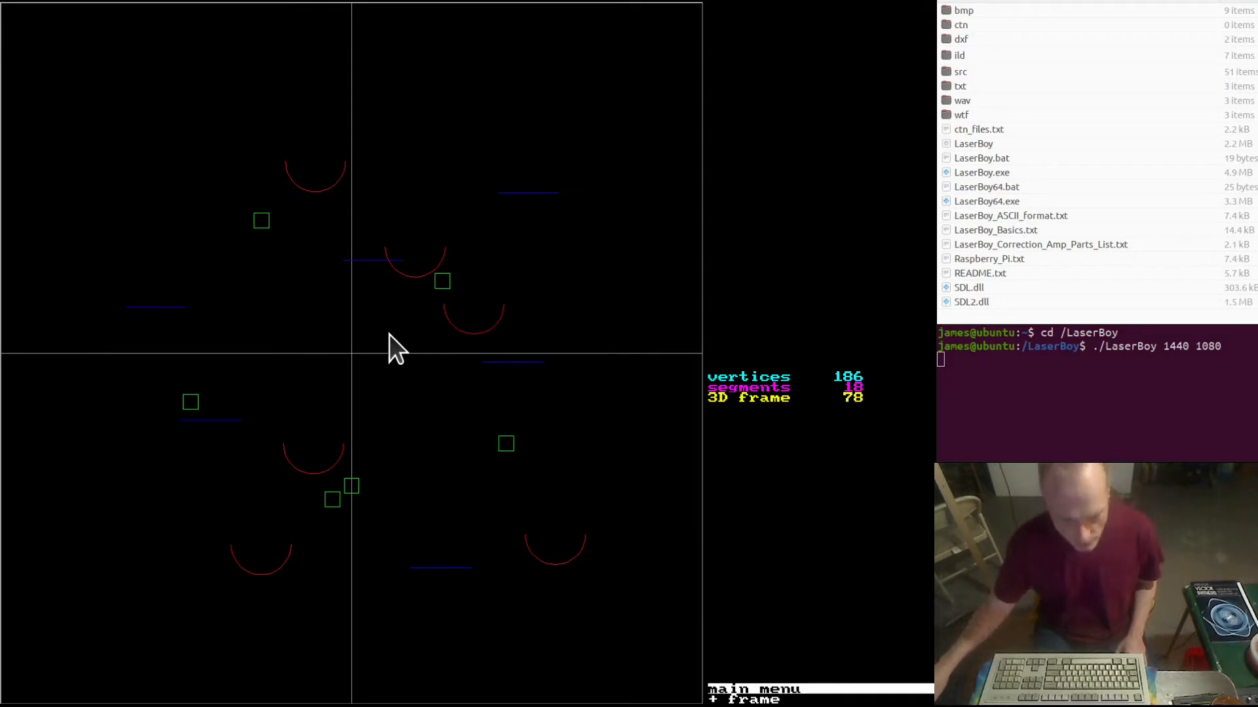
pyautogui.press('+')
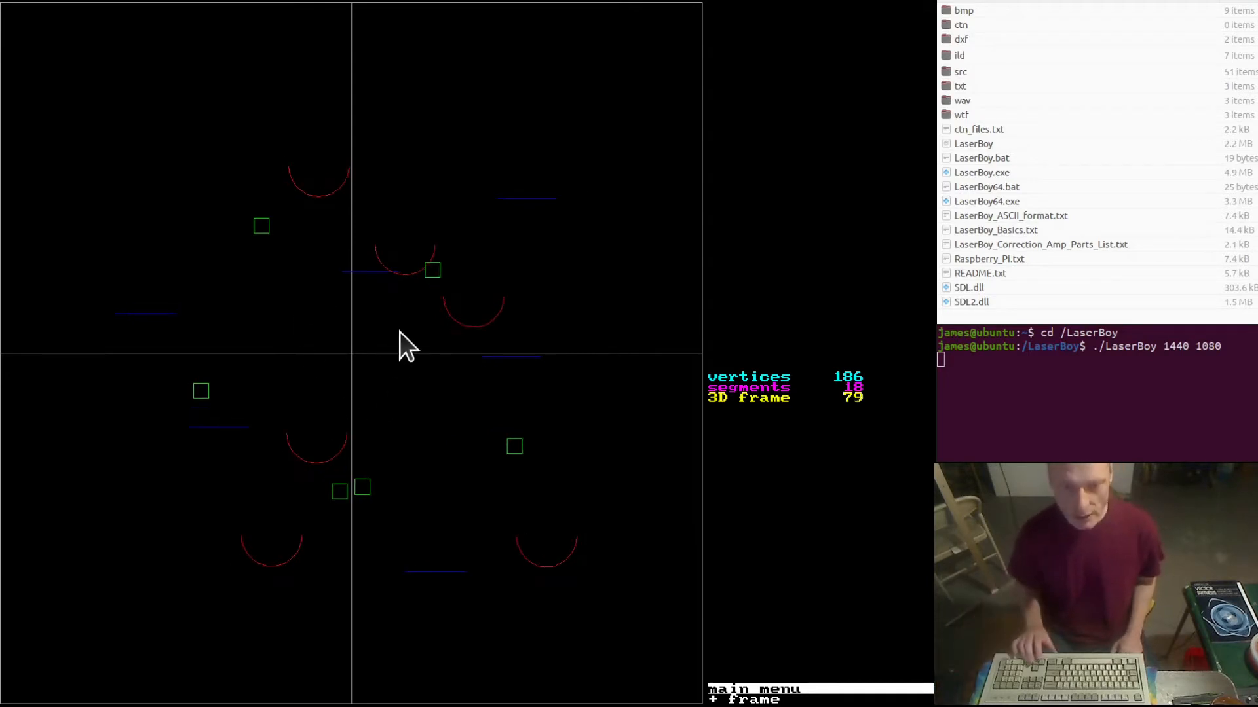
pyautogui.press('+')
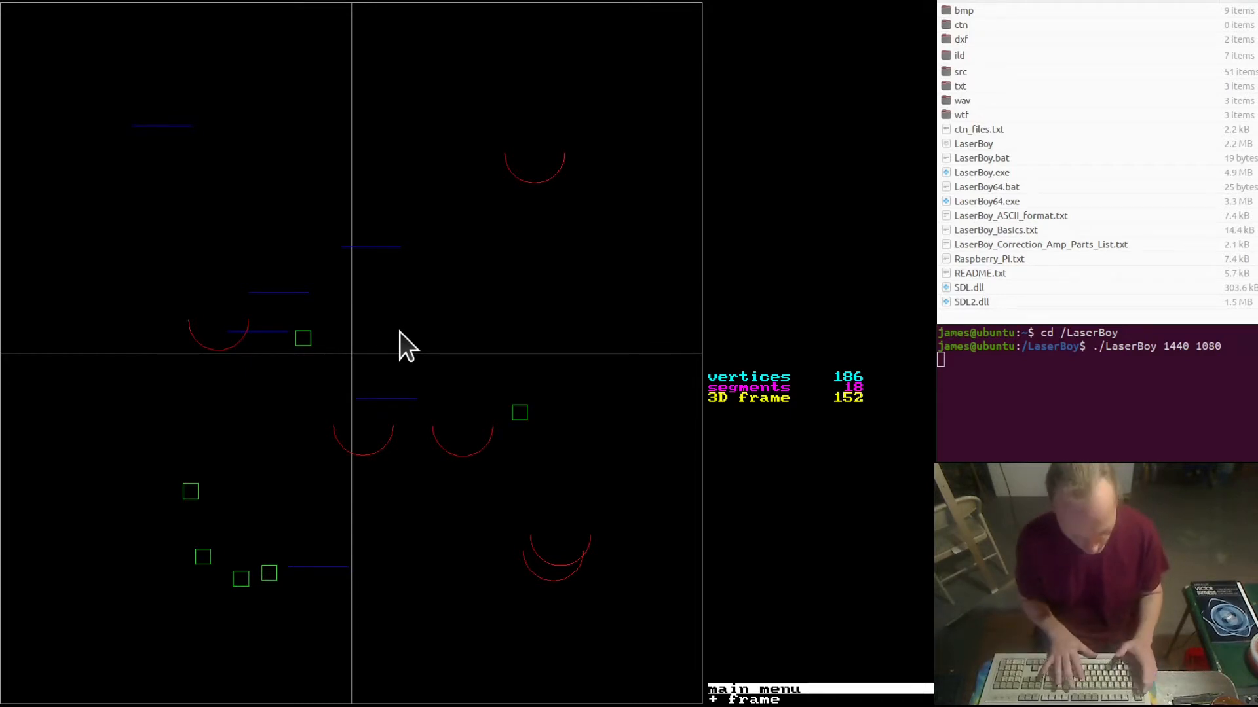
# Load in.ild from the ./ild/ directory, replacing the current frame set.
pyautogui.press('Escape')
pyautogui.press('Escape')
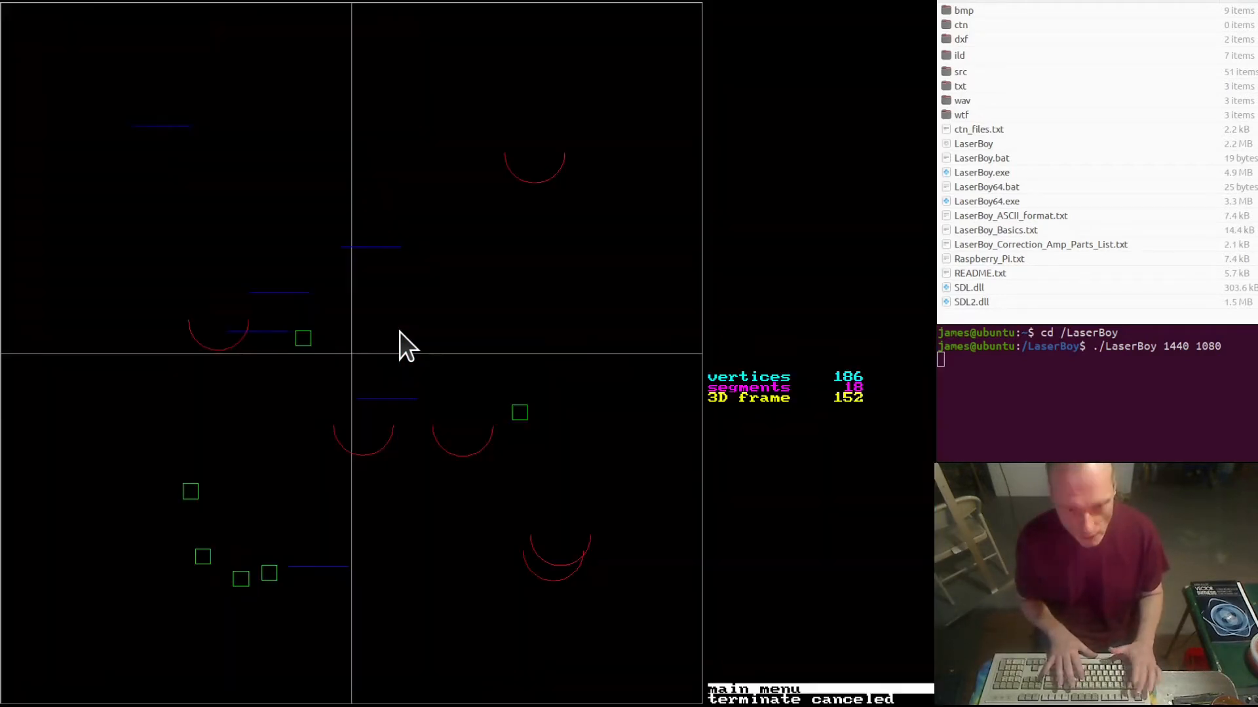
pyautogui.press('i')
pyautogui.press('1')
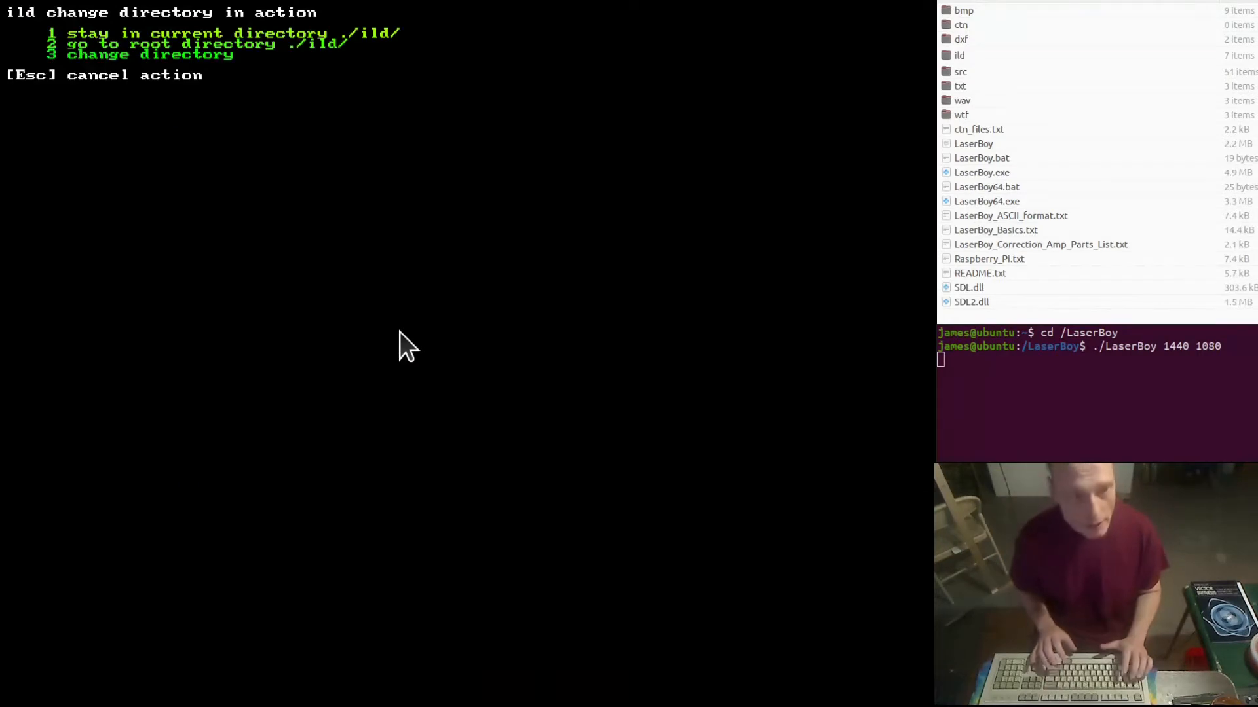
pyautogui.press('1')
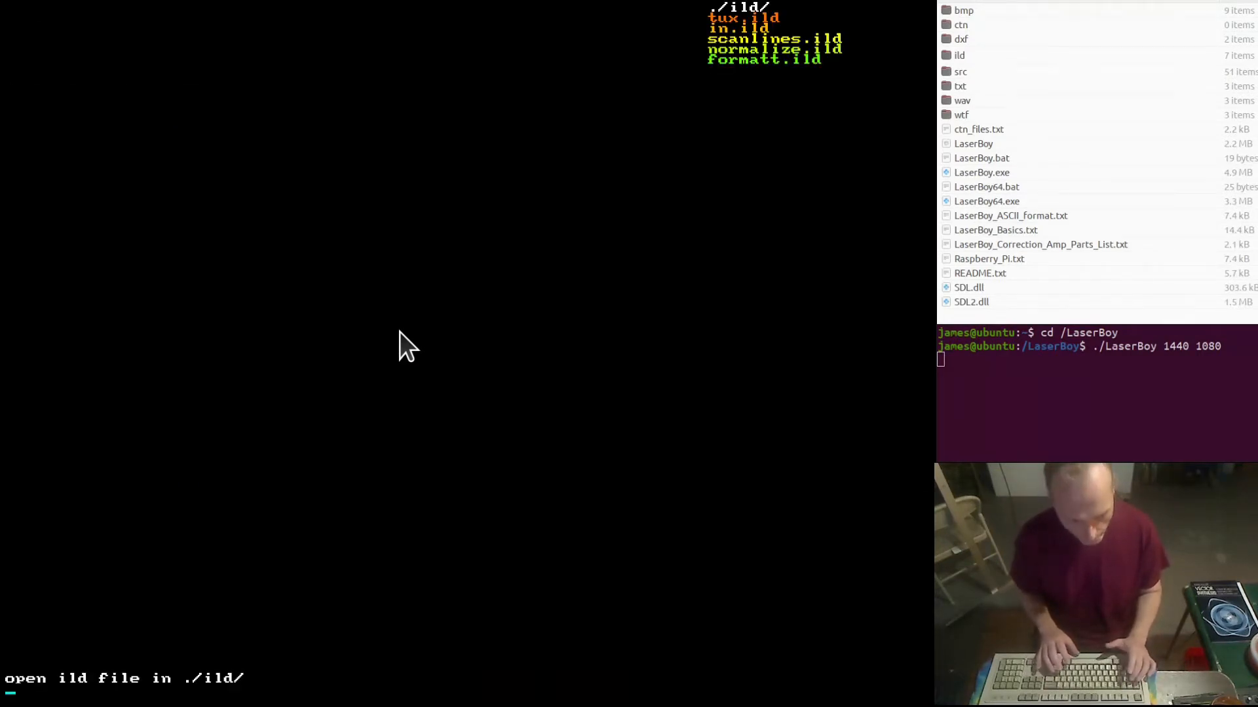
pyautogui.write('in.ild')
pyautogui.press('Return')
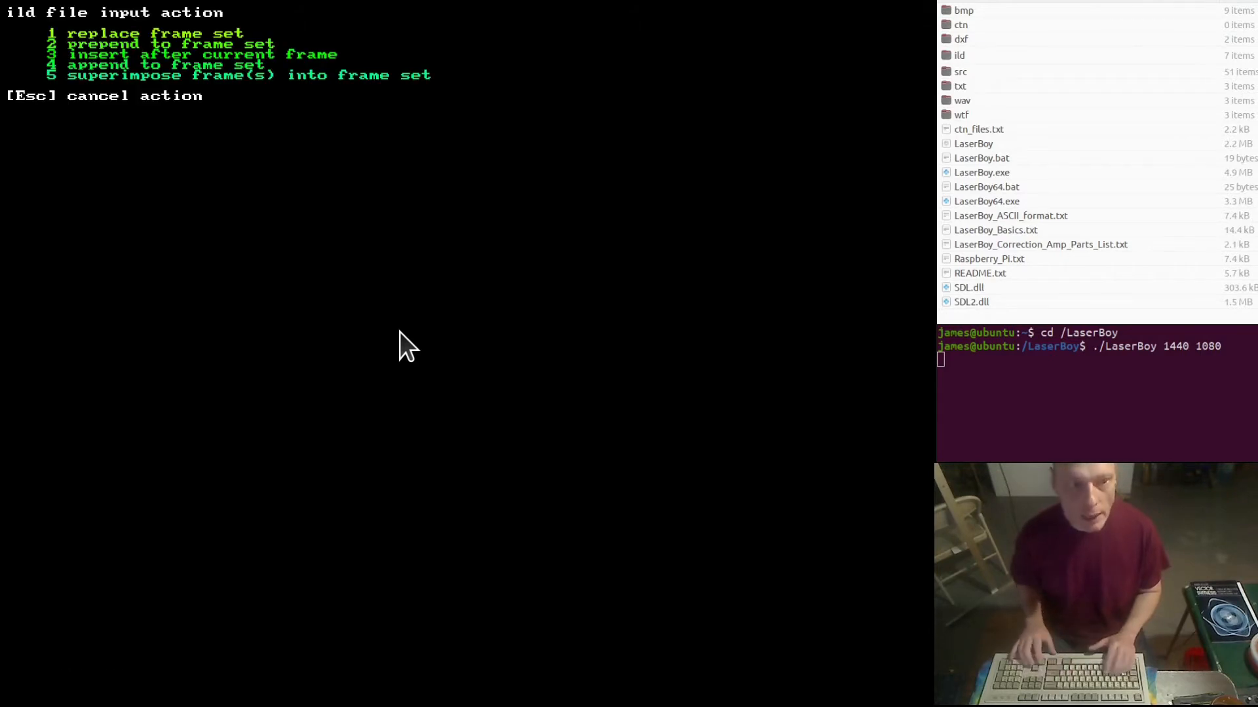
pyautogui.press('1')
pyautogui.press('Escape')
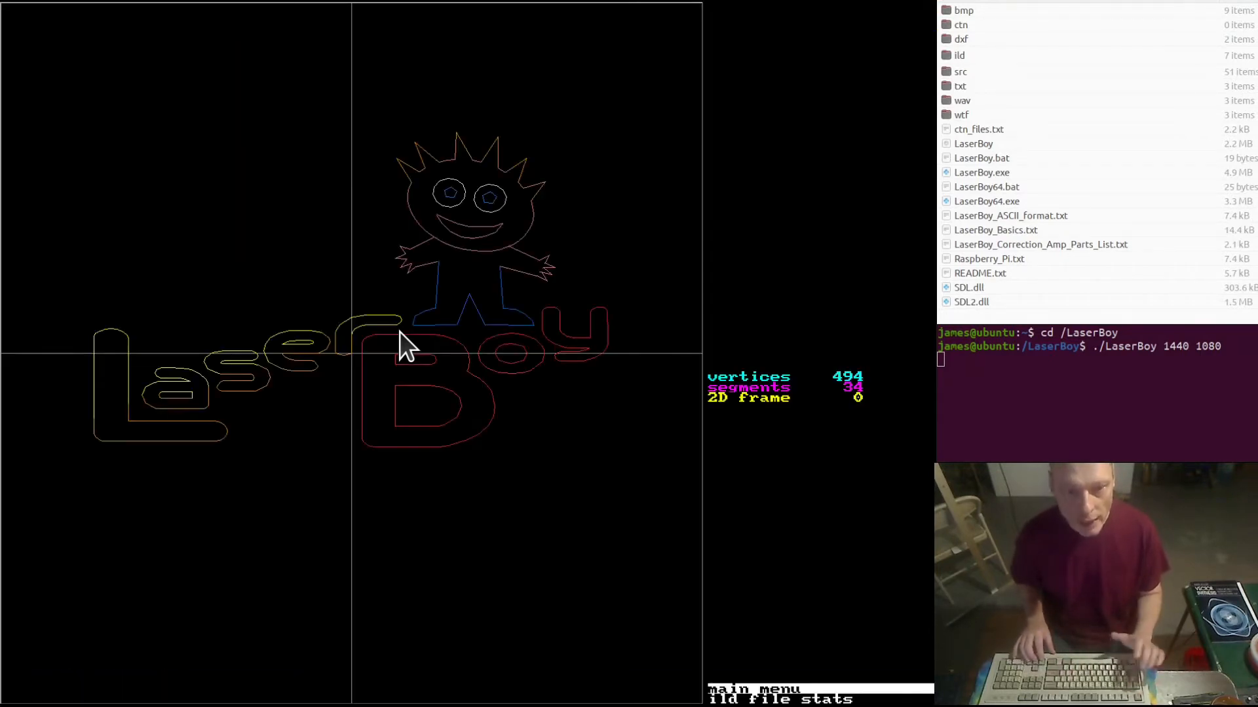
# Step through the loaded frames to the multicoloured spiral in frame 29.
pyautogui.press('-')
pyautogui.press('-')
pyautogui.press('-')
pyautogui.press('-')
pyautogui.press('+')
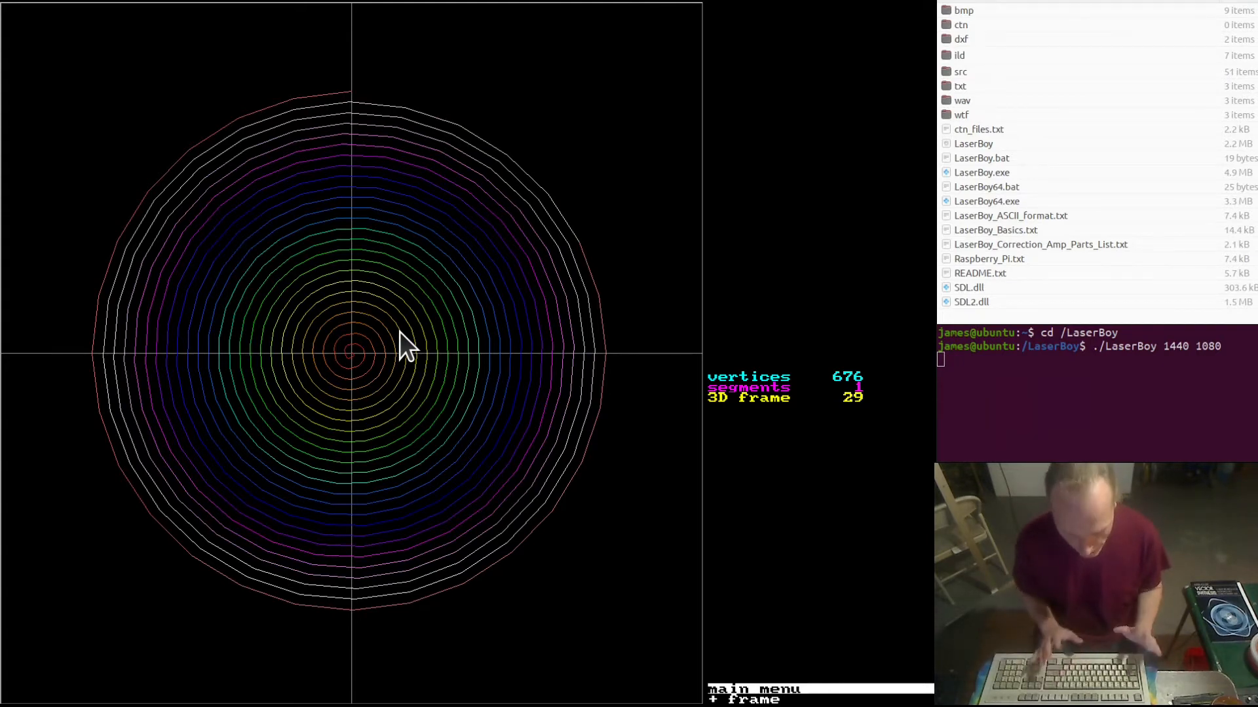
# Orbit frame 29 to examine the spiral's 3D shape, and return to the front view.
pyautogui.press('f')
pyautogui.press('Escape')
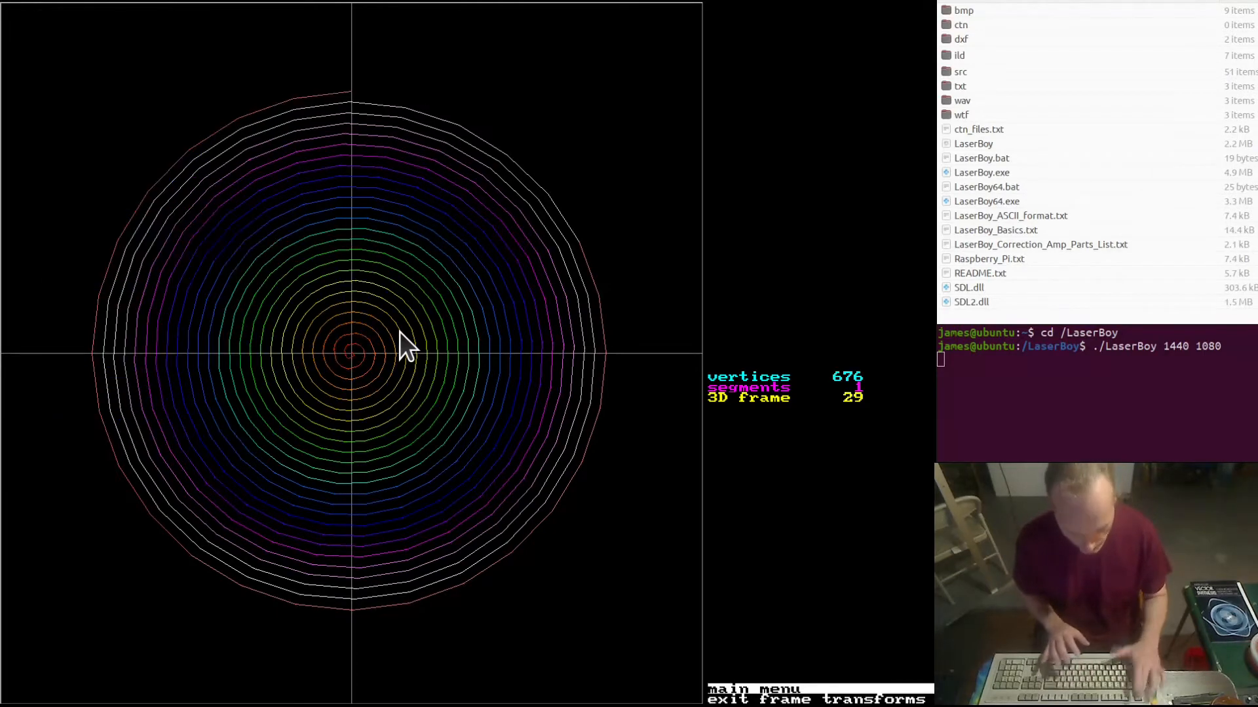
pyautogui.press('o')
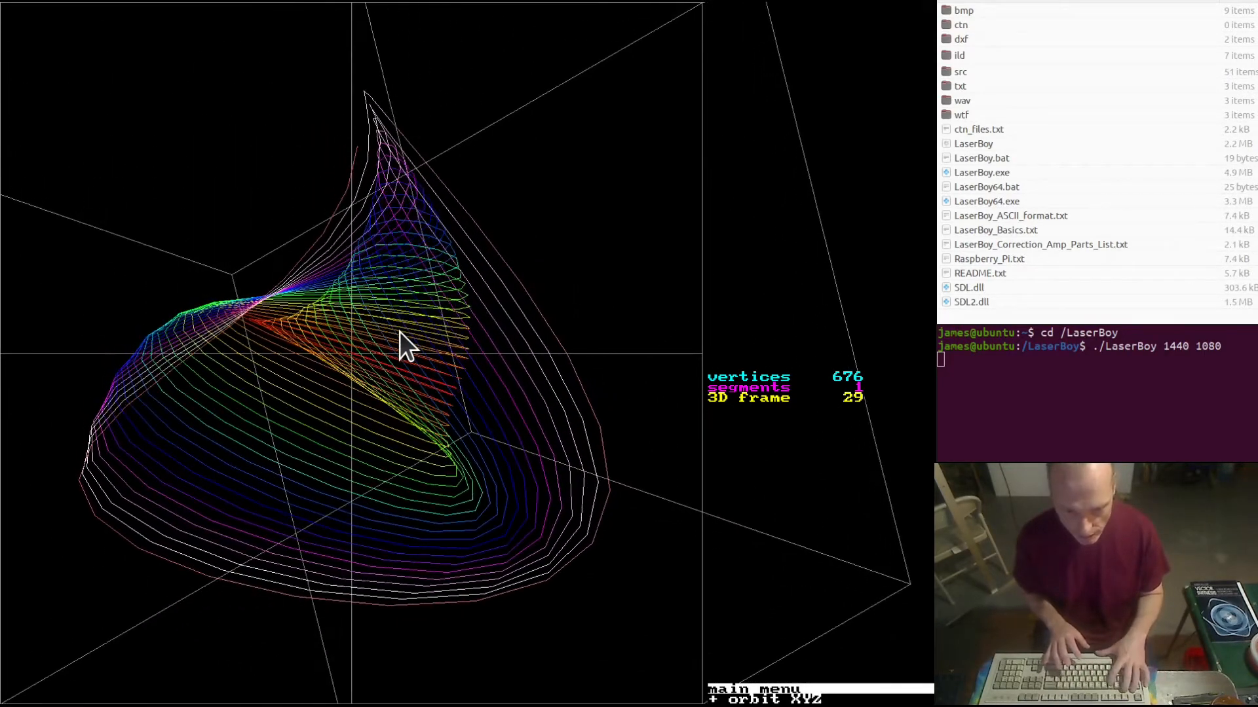
pyautogui.press('1')
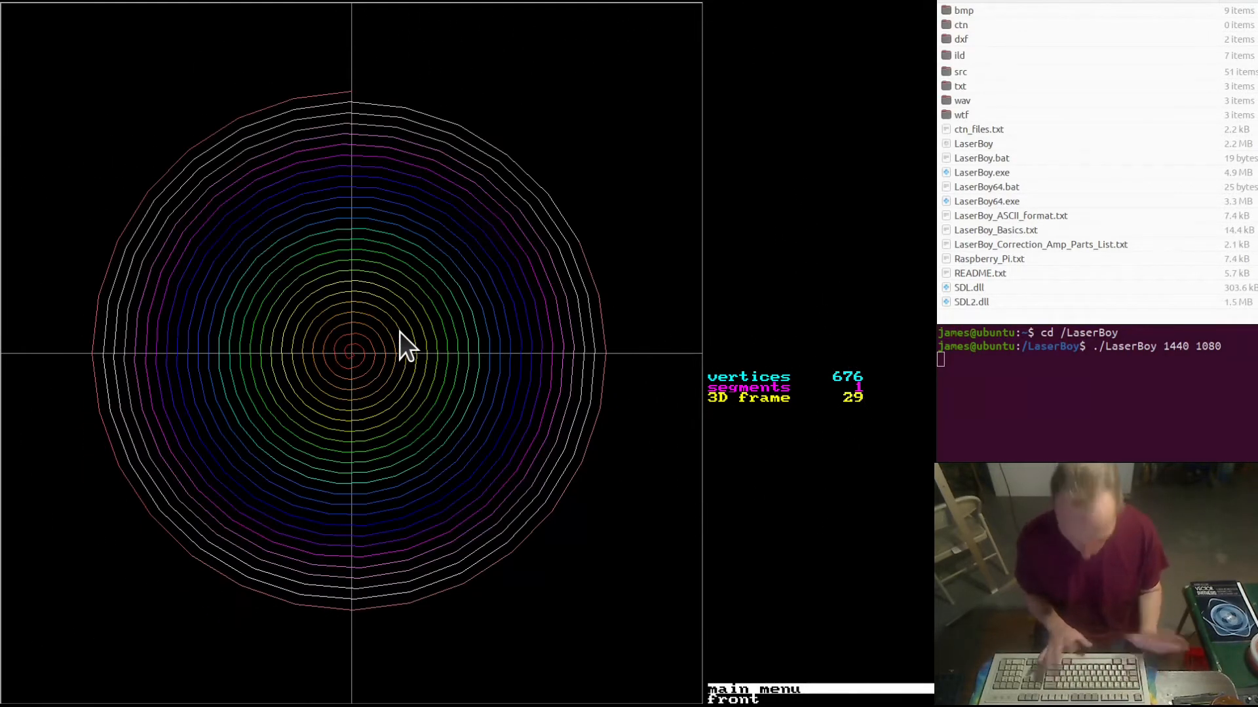
# Flatten frame 29's spiral and reduce it to 2D, checking it from an orbited angle before returning to the front view.
pyautogui.press('f')
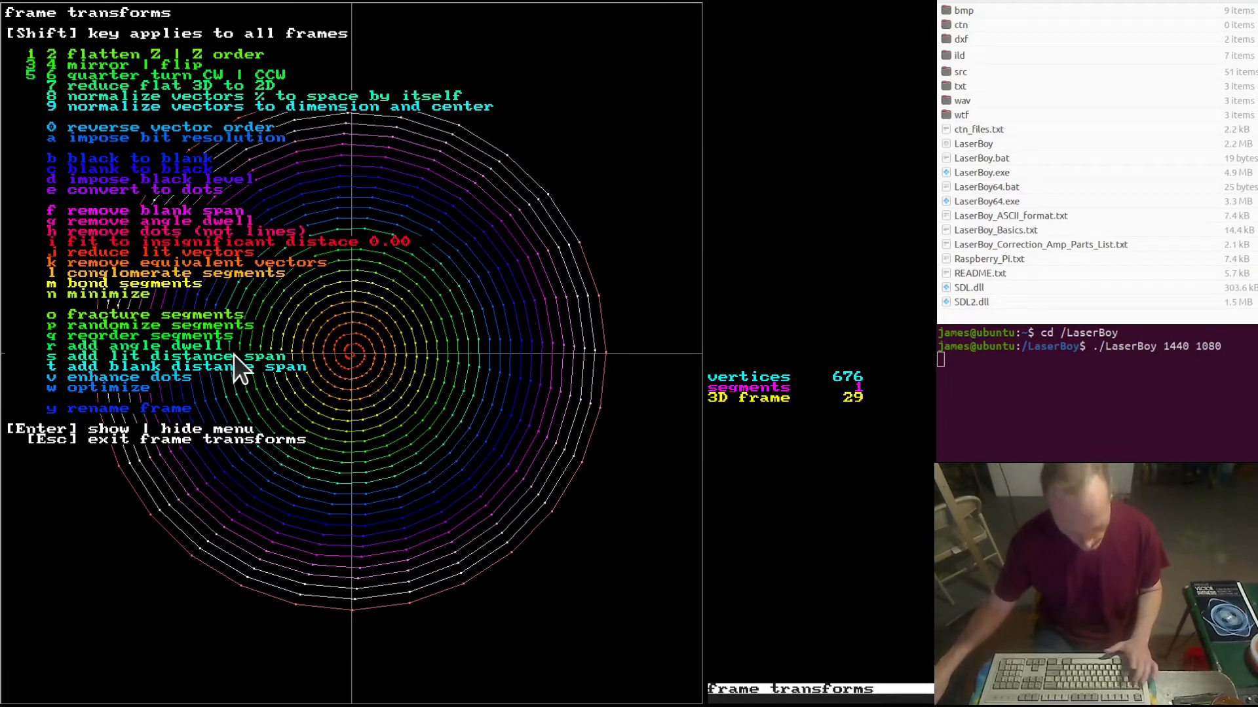
pyautogui.press('7')
pyautogui.press('Escape')
pyautogui.press('o')
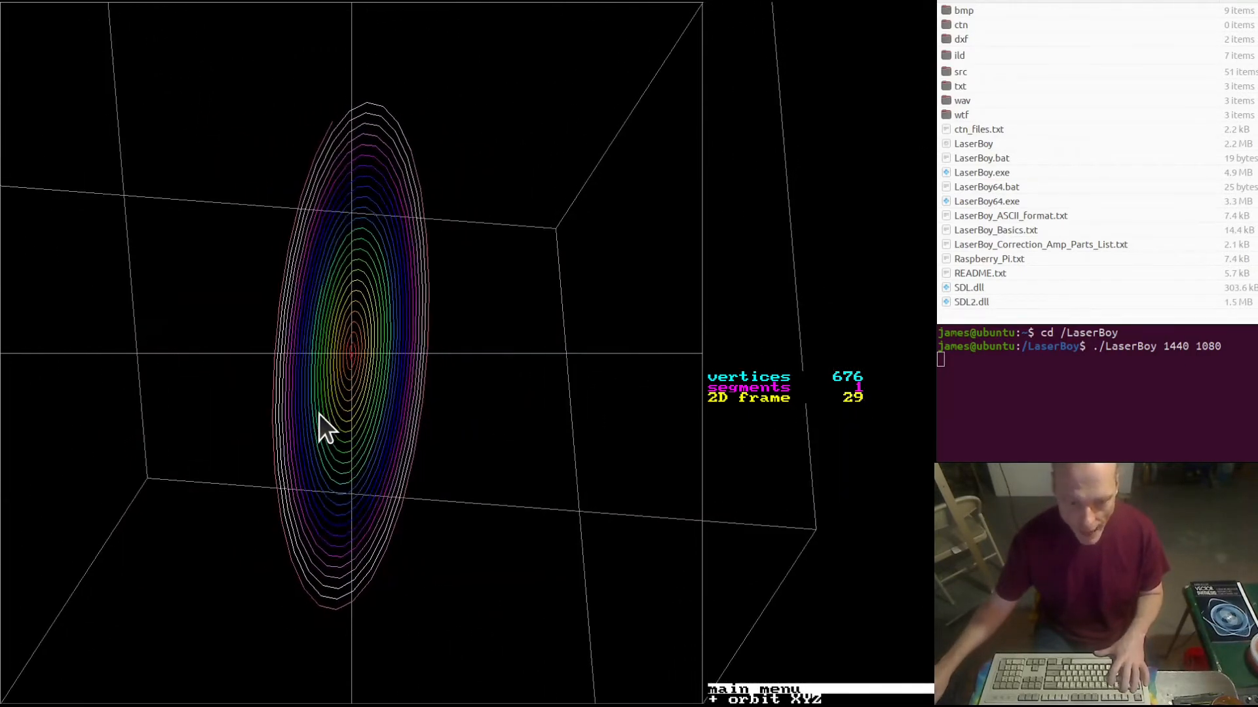
pyautogui.press('1')
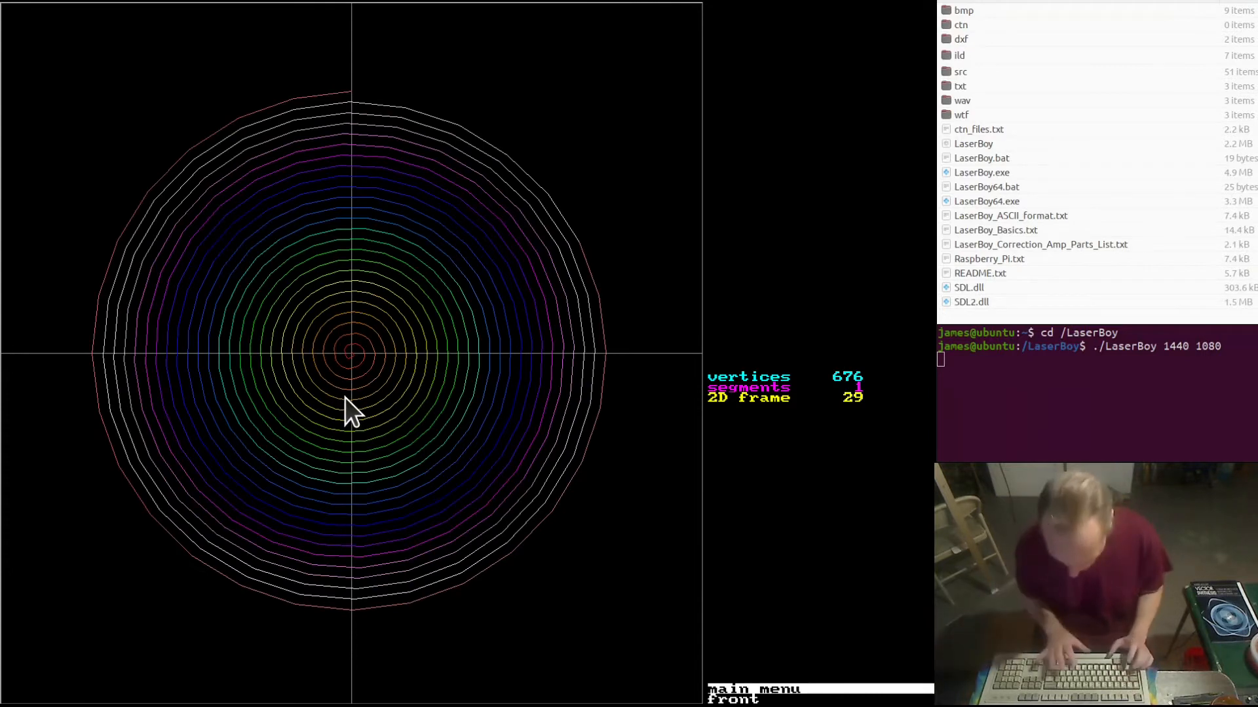
# Select all the spiral's vertices, scale them down in X, Y and Z to a little under half size, and exit the vector editing.
pyautogui.press('m')
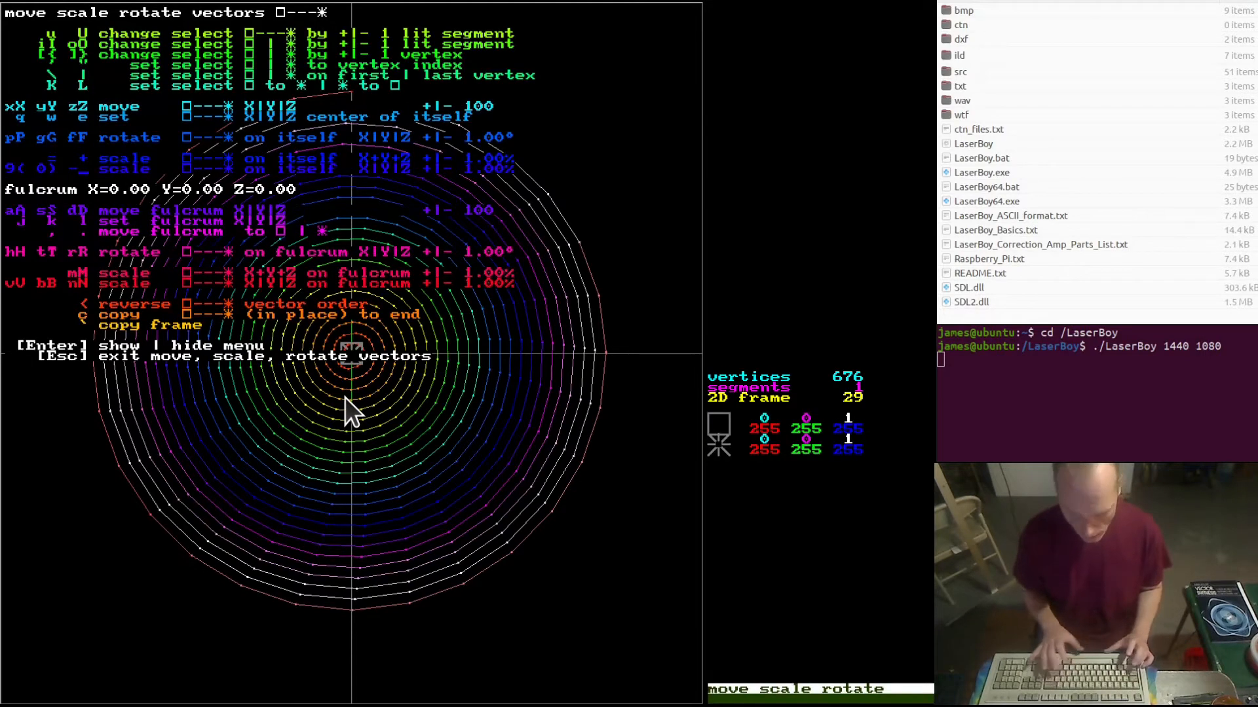
pyautogui.hotkey('shift', '\\')
pyautogui.press('\\')
pyautogui.press('-')
pyautogui.press('-')
pyautogui.press('-')
pyautogui.press('-')
pyautogui.press('-')
pyautogui.press('-')
pyautogui.press('-')
pyautogui.press('-')
pyautogui.press('-')
pyautogui.press('-')
pyautogui.press('-')
pyautogui.press('-')
pyautogui.press('-')
pyautogui.press('-')
pyautogui.press('-')
pyautogui.press('-')
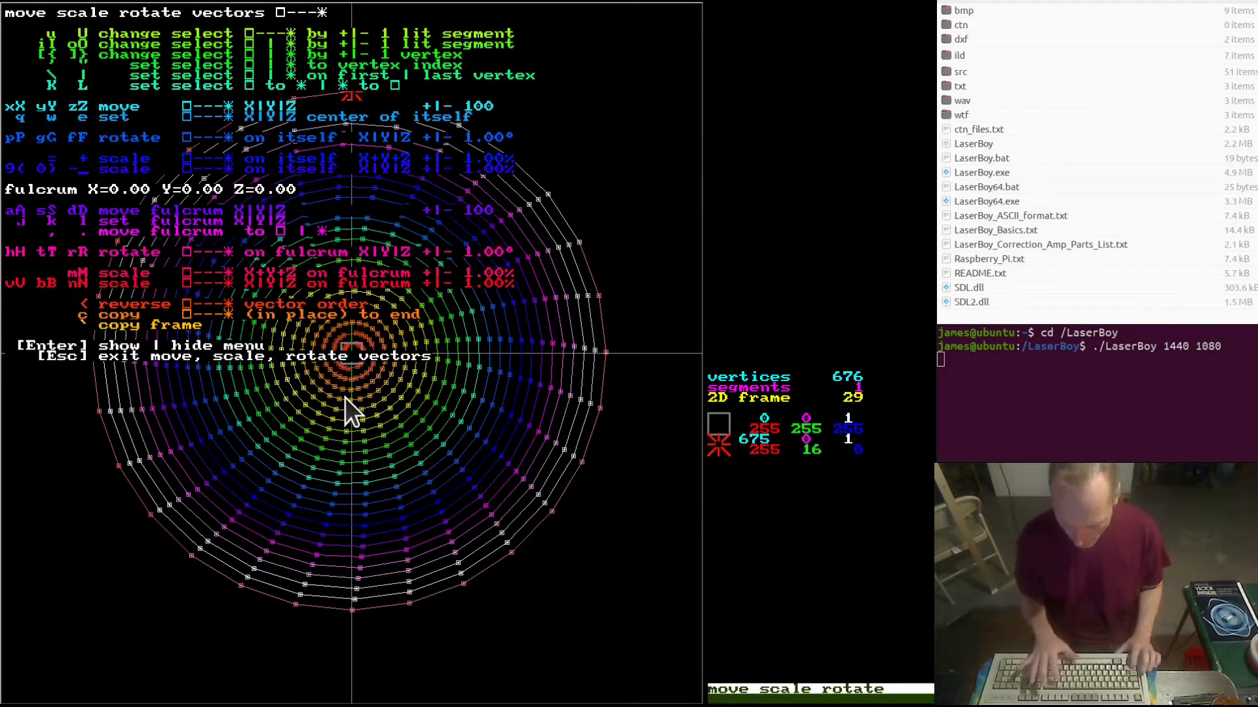
pyautogui.press('-')
pyautogui.press('-')
pyautogui.press('-')
pyautogui.press('-')
pyautogui.press('-')
pyautogui.press('-')
pyautogui.press('-')
pyautogui.press('-')
pyautogui.press('-')
pyautogui.press('-')
pyautogui.press('-')
pyautogui.press('-')
pyautogui.press('-')
pyautogui.press('-')
pyautogui.press('-')
pyautogui.press('-')
pyautogui.press('-')
pyautogui.press('-')
pyautogui.press('-')
pyautogui.press('-')
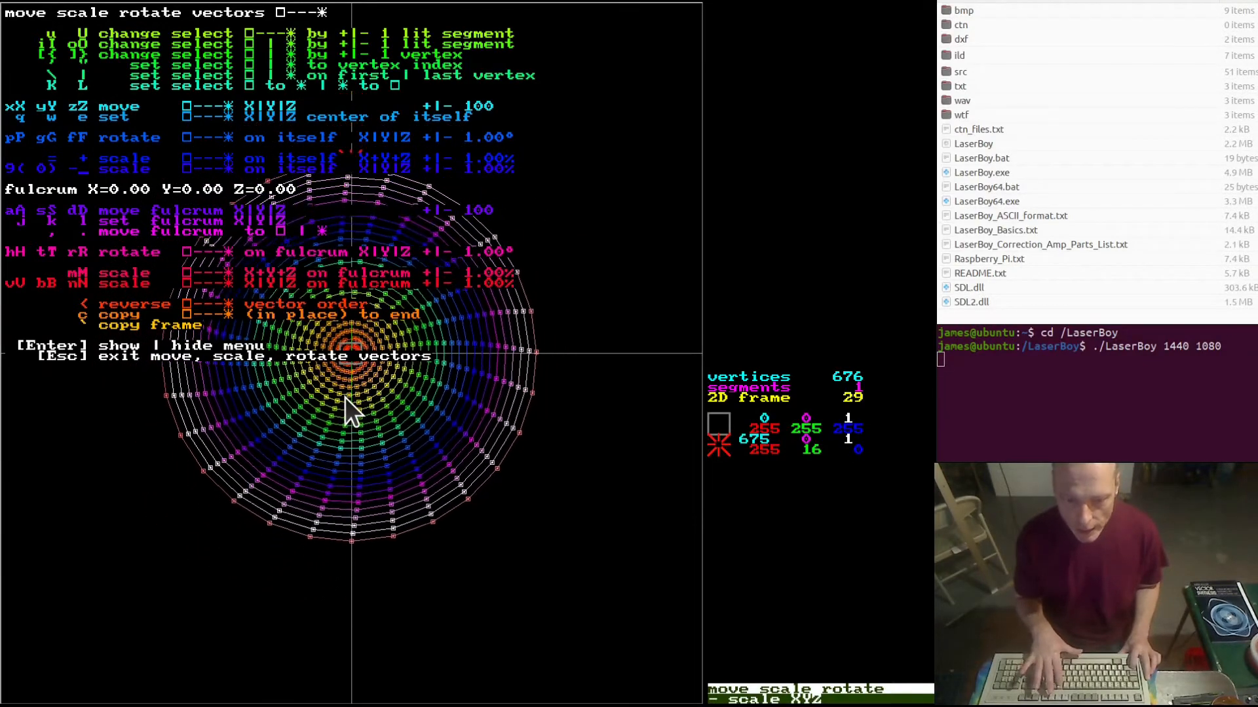
pyautogui.press('-')
pyautogui.press('-')
pyautogui.press('-')
pyautogui.press('-')
pyautogui.press('-')
pyautogui.press('-')
pyautogui.press('-')
pyautogui.press('-')
pyautogui.press('-')
pyautogui.press('-')
pyautogui.press('-')
pyautogui.press('-')
pyautogui.press('-')
pyautogui.press('-')
pyautogui.press('-')
pyautogui.press('-')
pyautogui.press('-')
pyautogui.press('-')
pyautogui.press('-')
pyautogui.press('-')
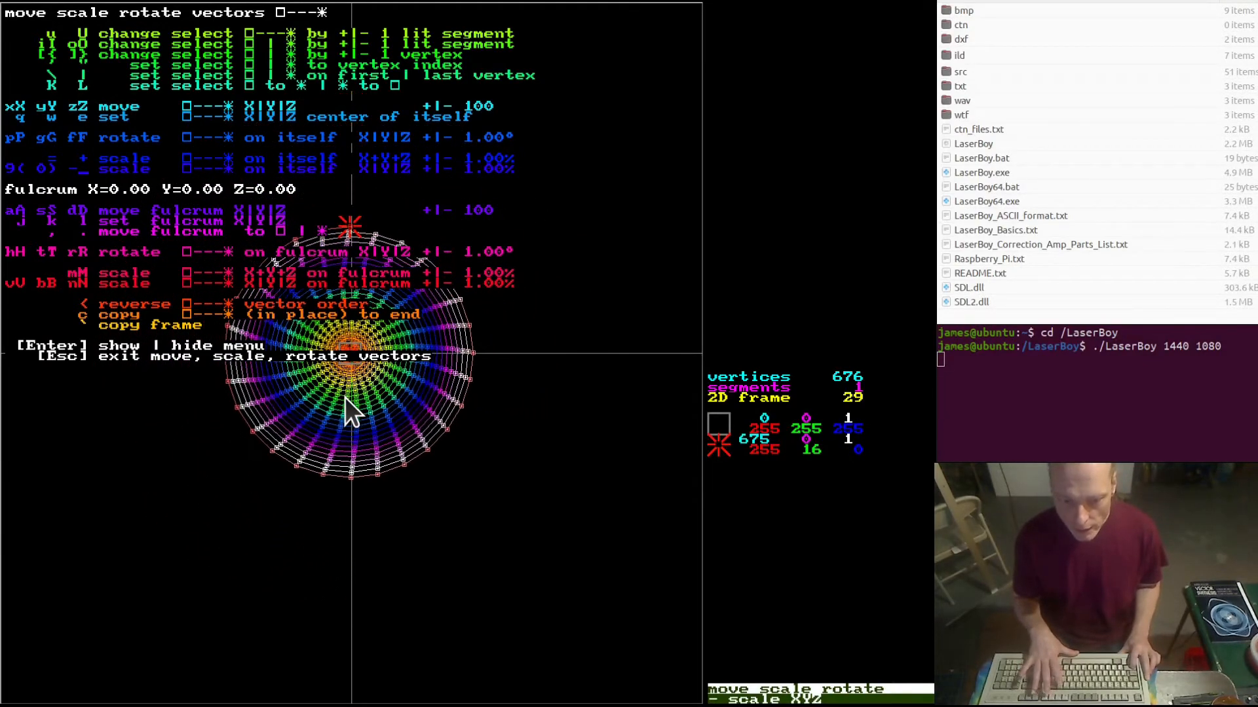
pyautogui.press('+')
pyautogui.press('+')
pyautogui.press('+')
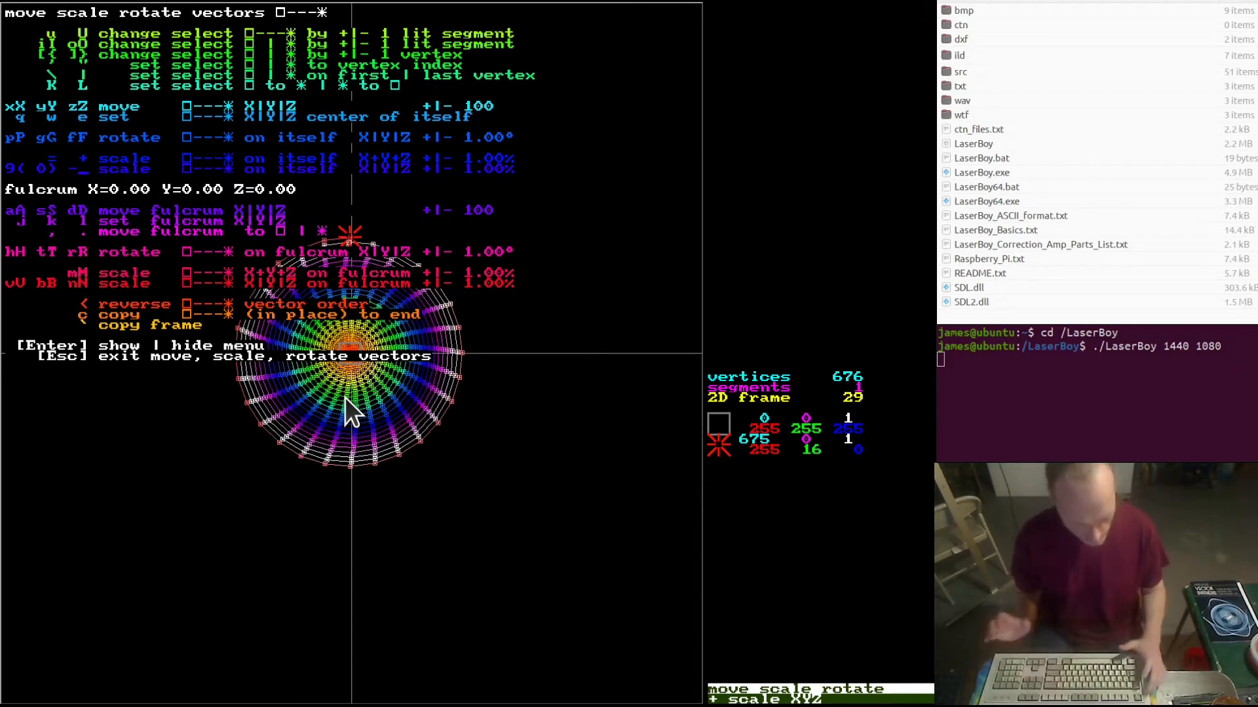
pyautogui.press('Escape')
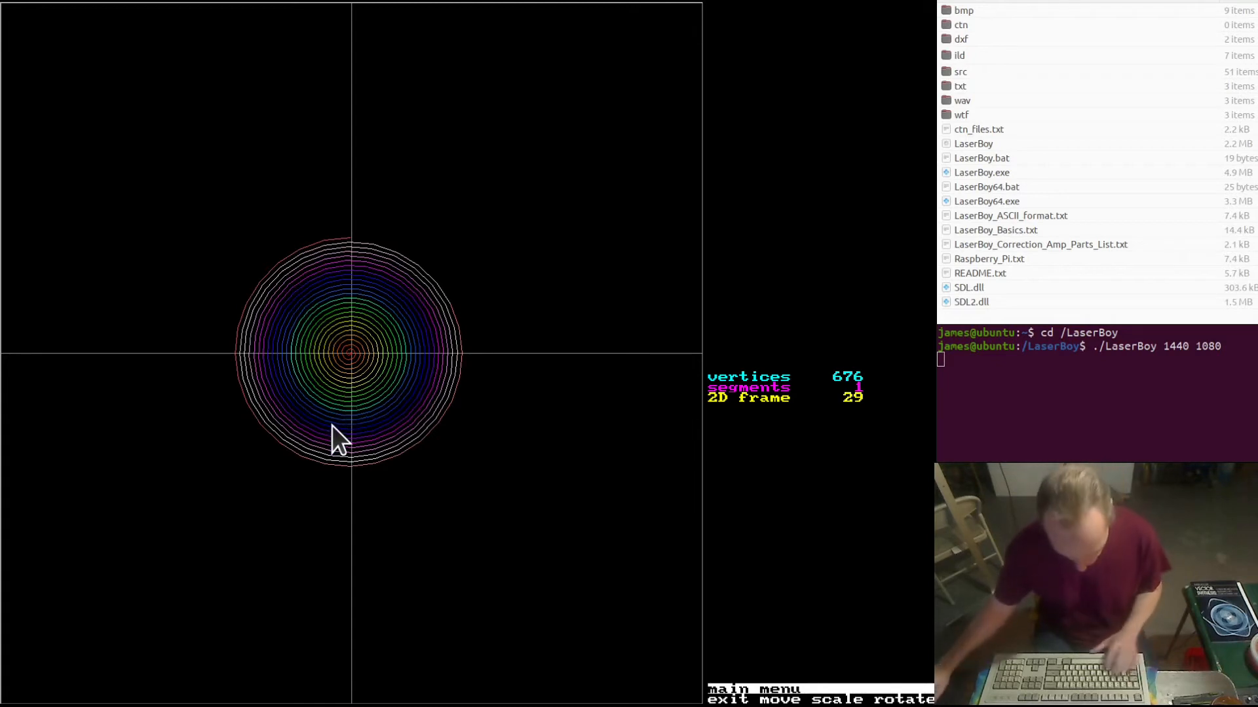
# Show the vertices in the main view and leave blanking hidden.
pyautogui.press('Tab')
pyautogui.press('2')
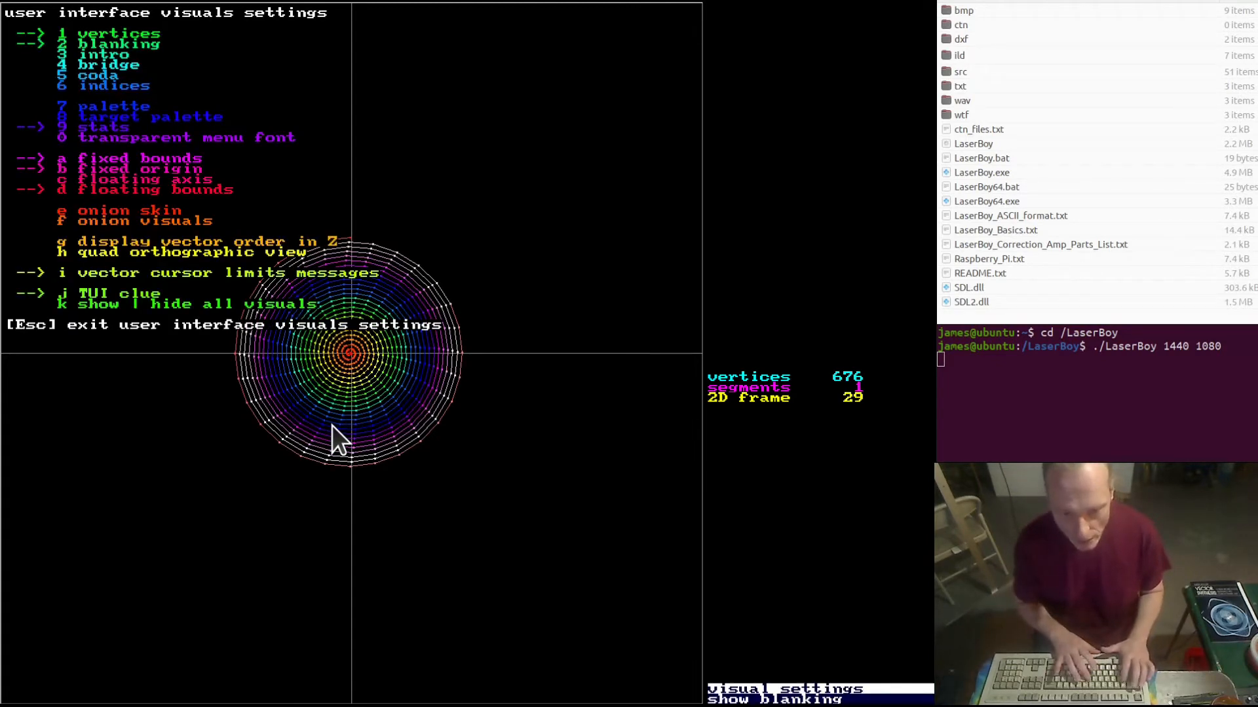
pyautogui.press('2')
pyautogui.press('Escape')
pyautogui.press('Escape')
pyautogui.press('n')
# Hide the fixed origin but keep the fixed bounds shown, and leave the visual settings.
pyautogui.press('Tab')
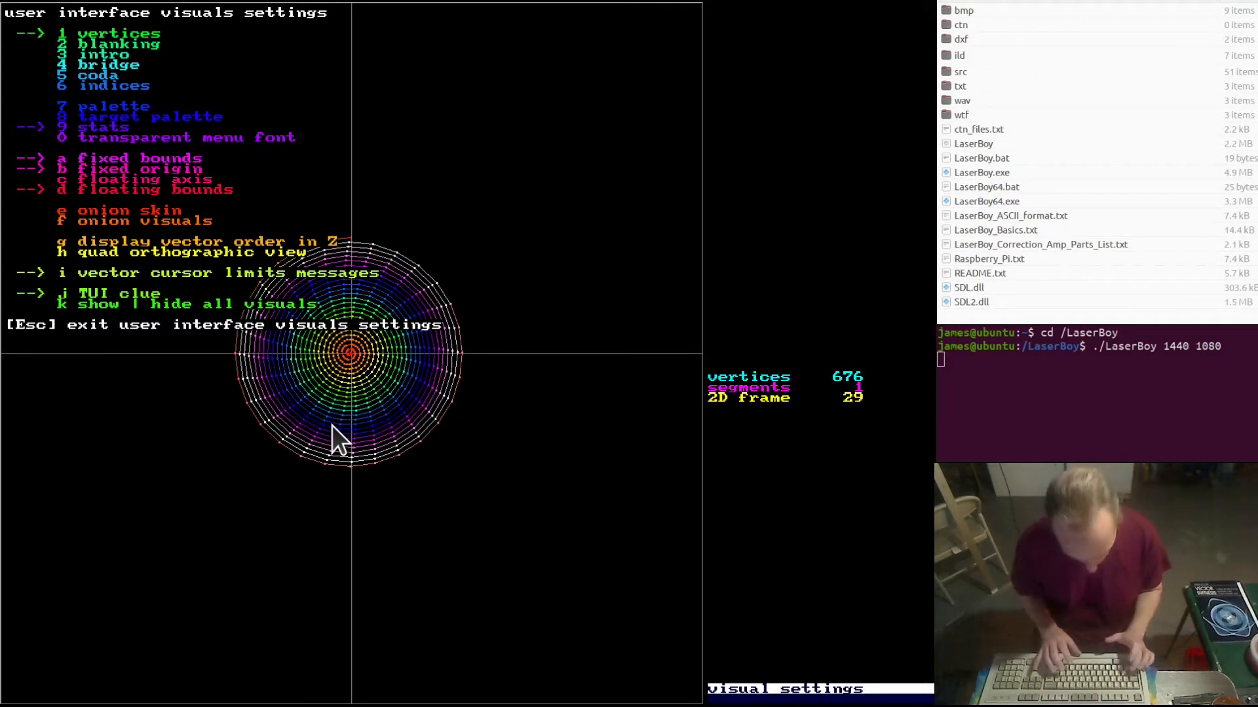
pyautogui.press('b')
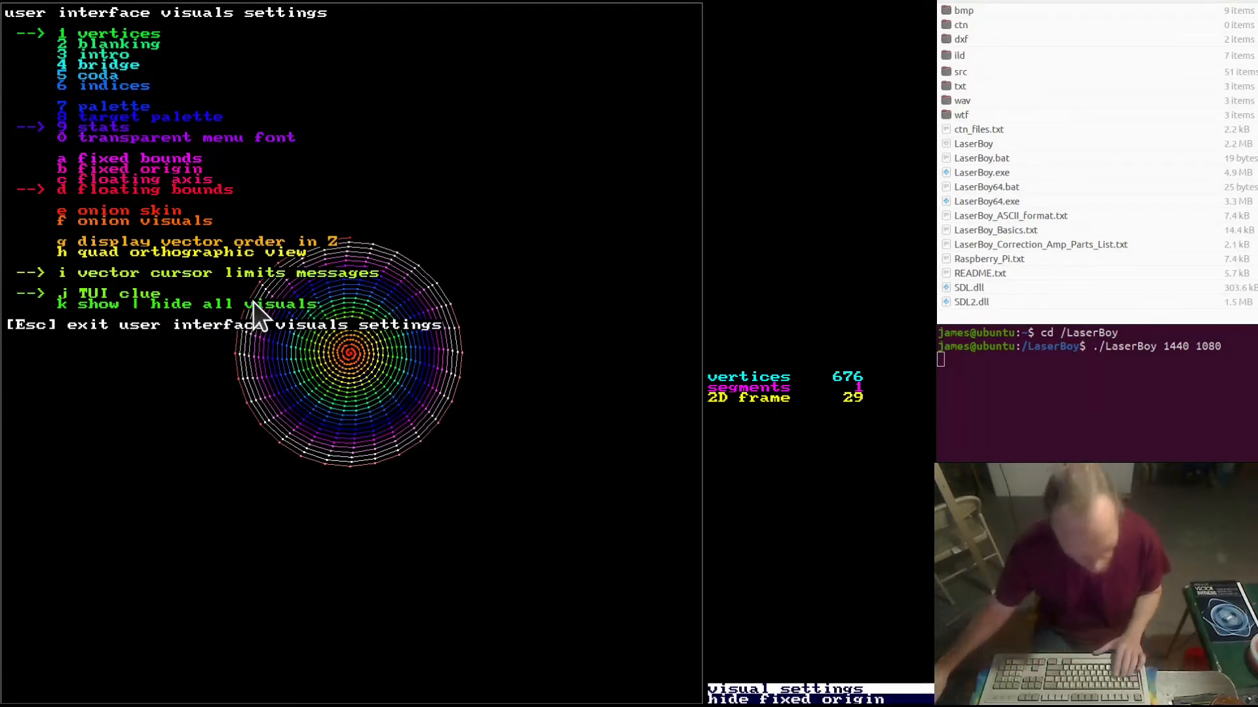
pyautogui.press('b')
pyautogui.press('b')
pyautogui.press('a')
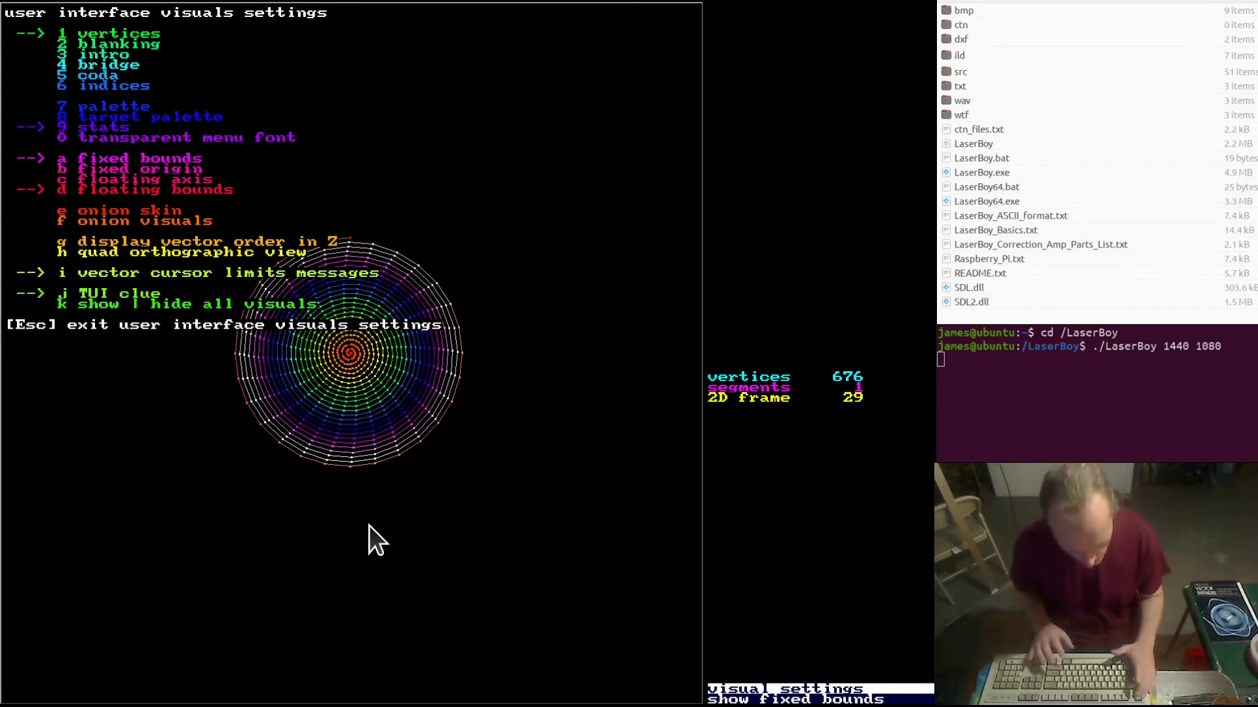
pyautogui.press('Escape')
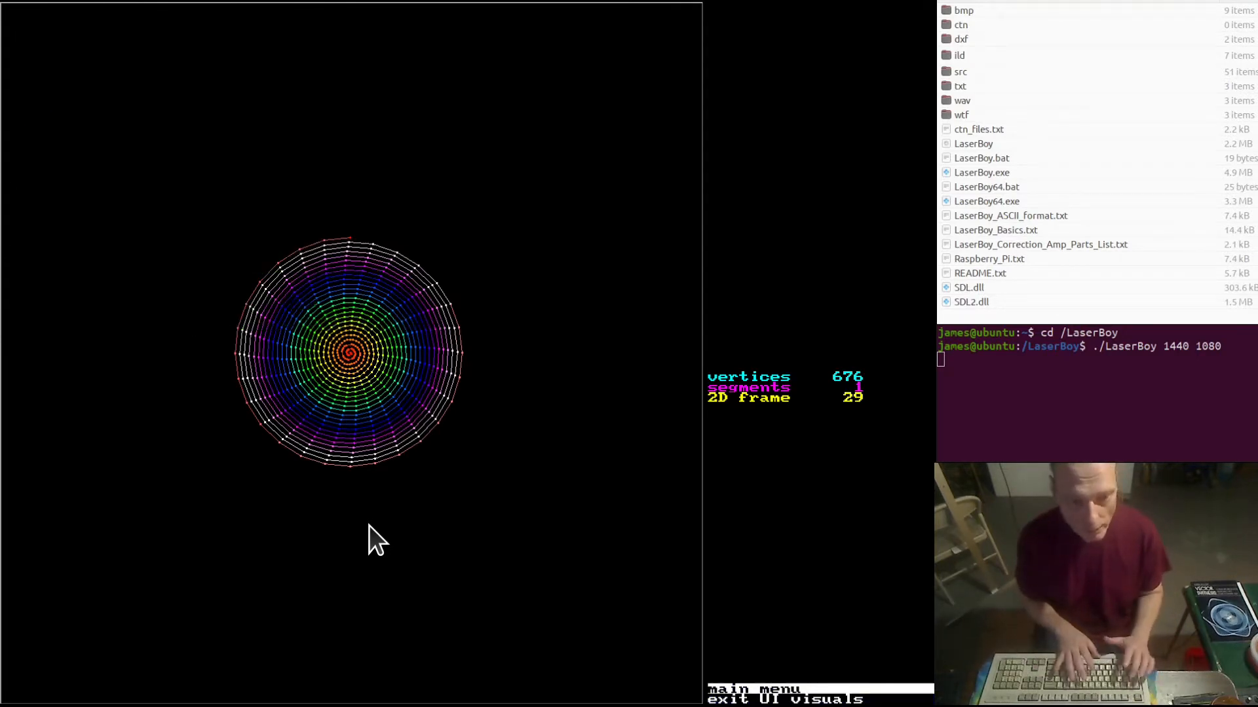
# Set the maximum optimized lit vector length to 160 points.
pyautogui.press('f')
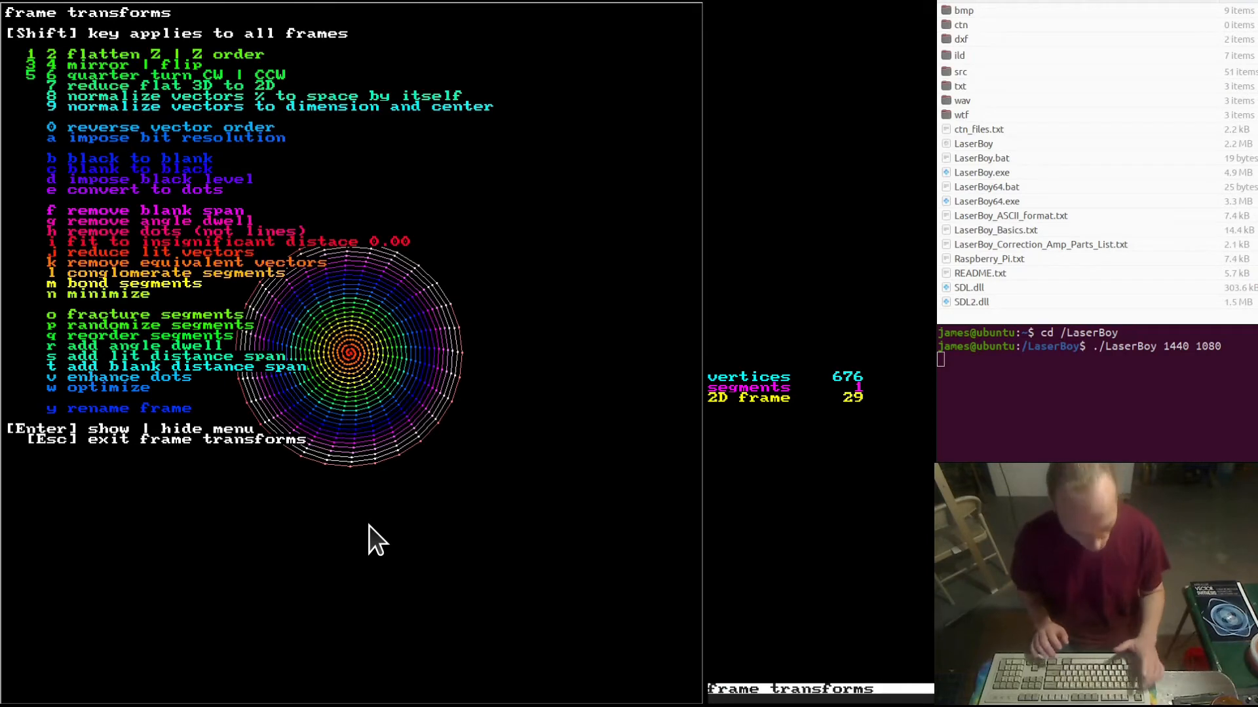
pyautogui.press('Escape')
pyautogui.press('v')
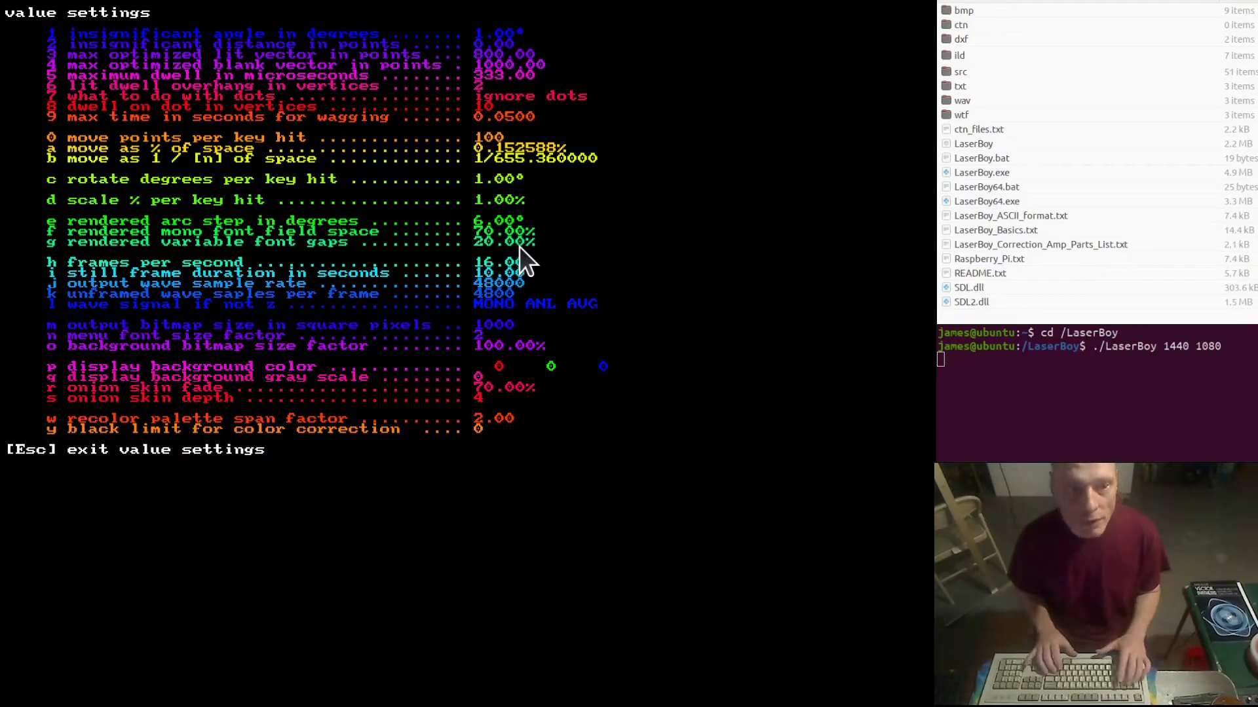
pyautogui.press('3')
pyautogui.write('160')
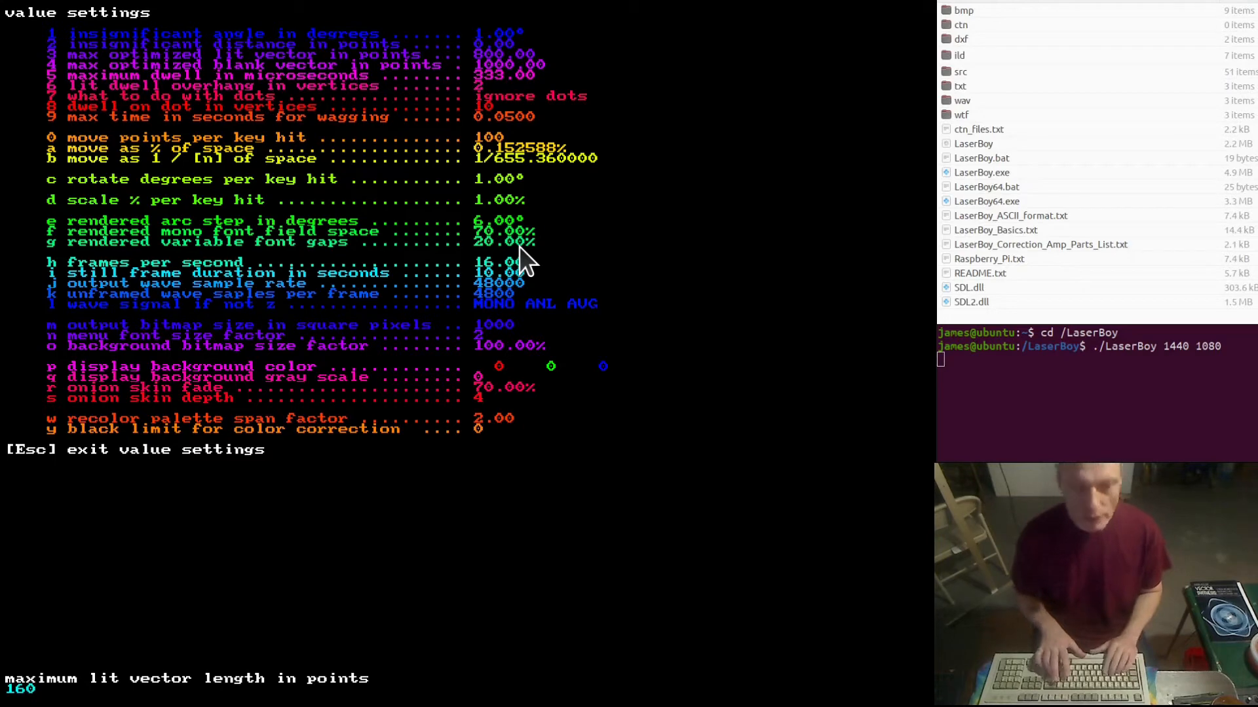
pyautogui.press('Return')
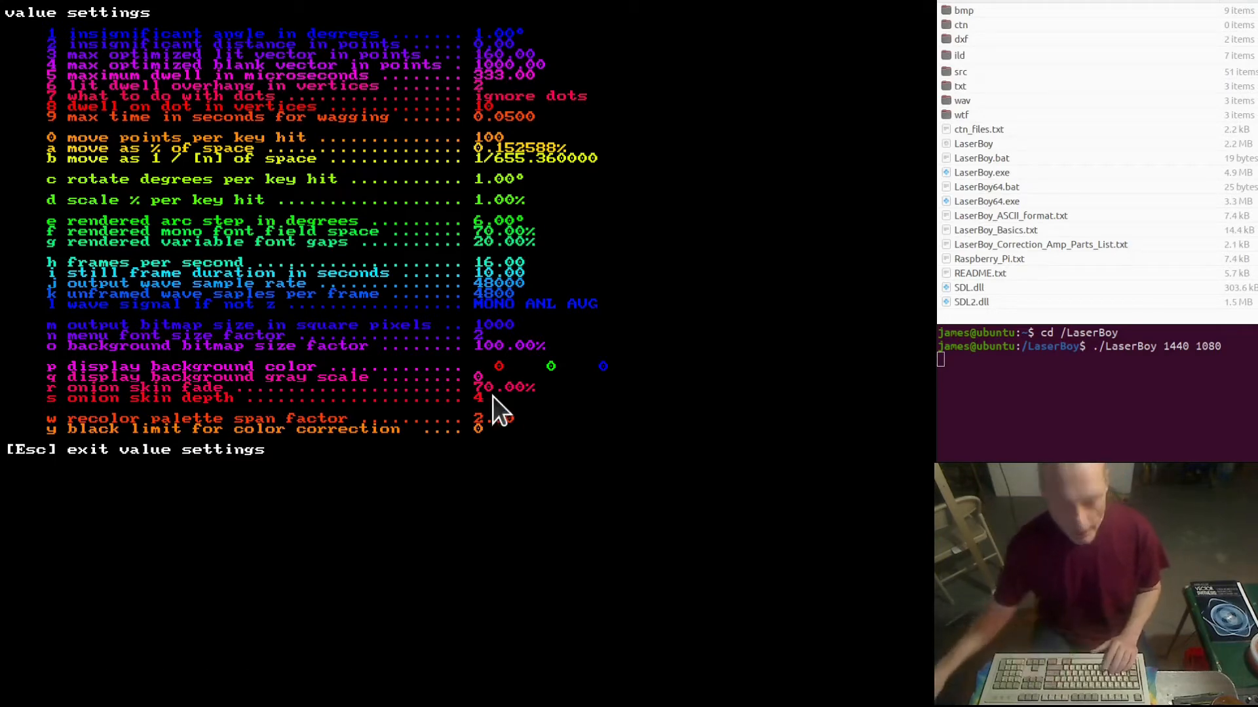
pyautogui.press('Escape')
# Add lit distance span to the spiral in the current frame and exit the frame transforms.
pyautogui.press('y')
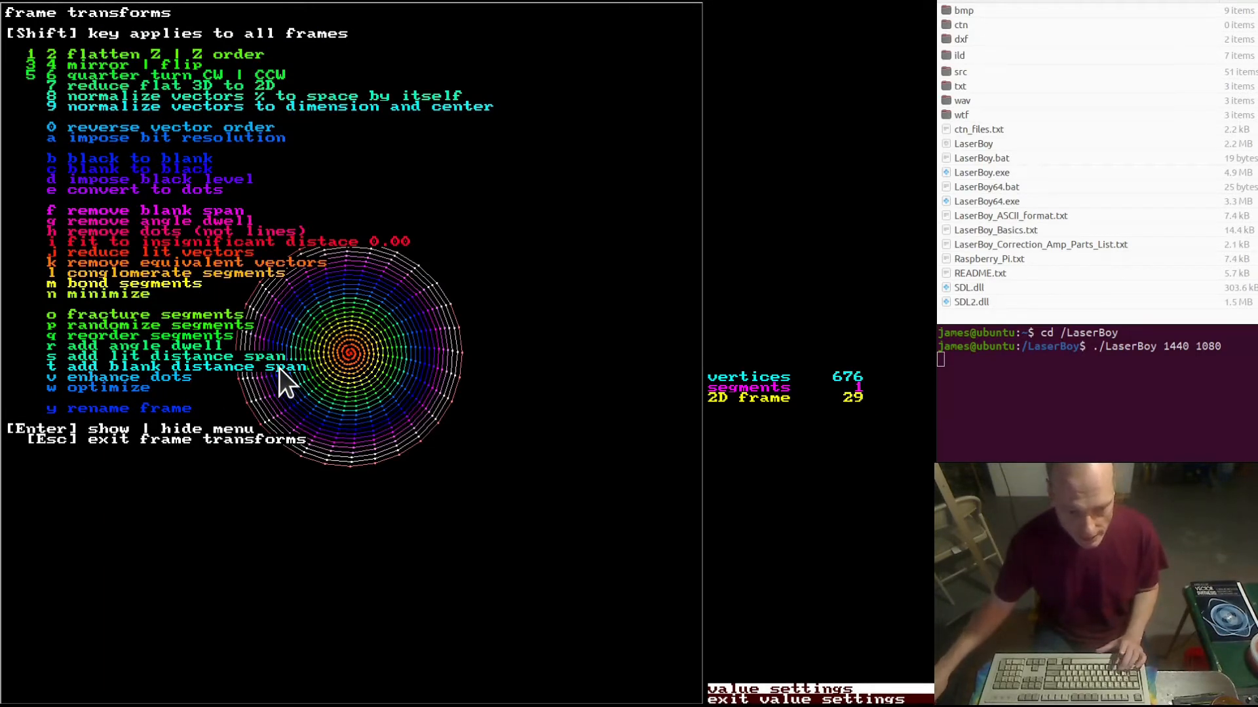
pyautogui.press('s')
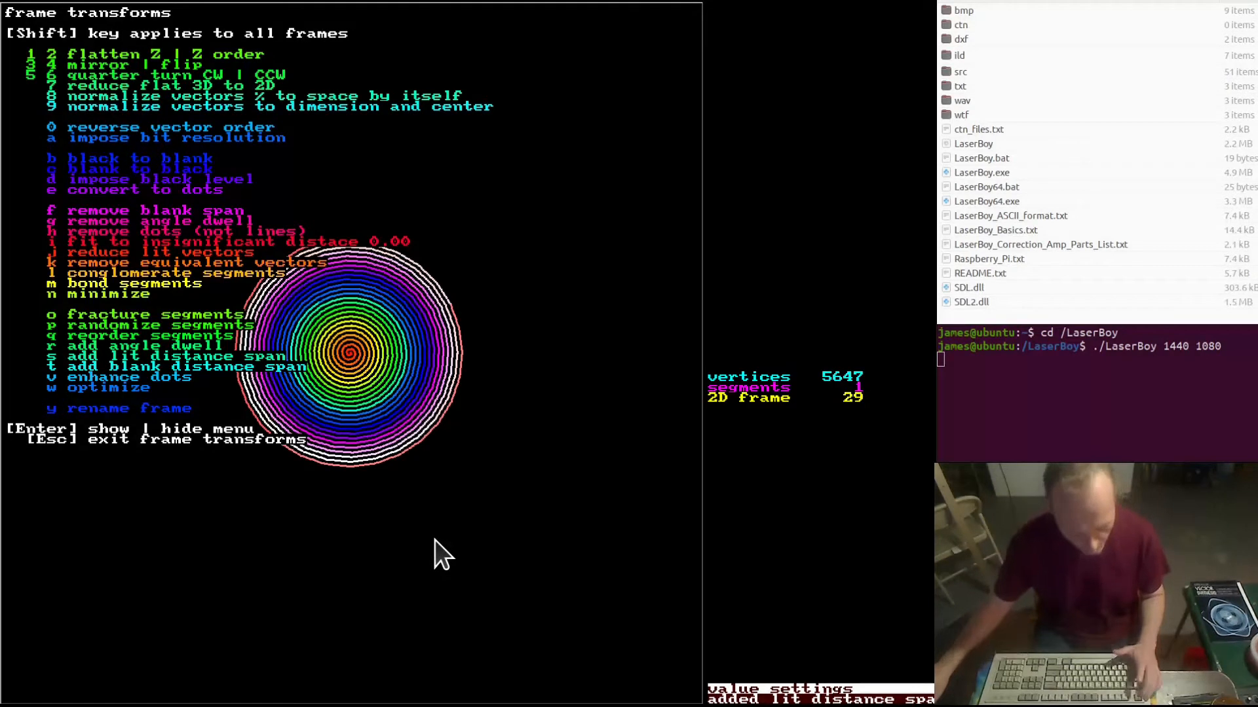
pyautogui.press('Escape')
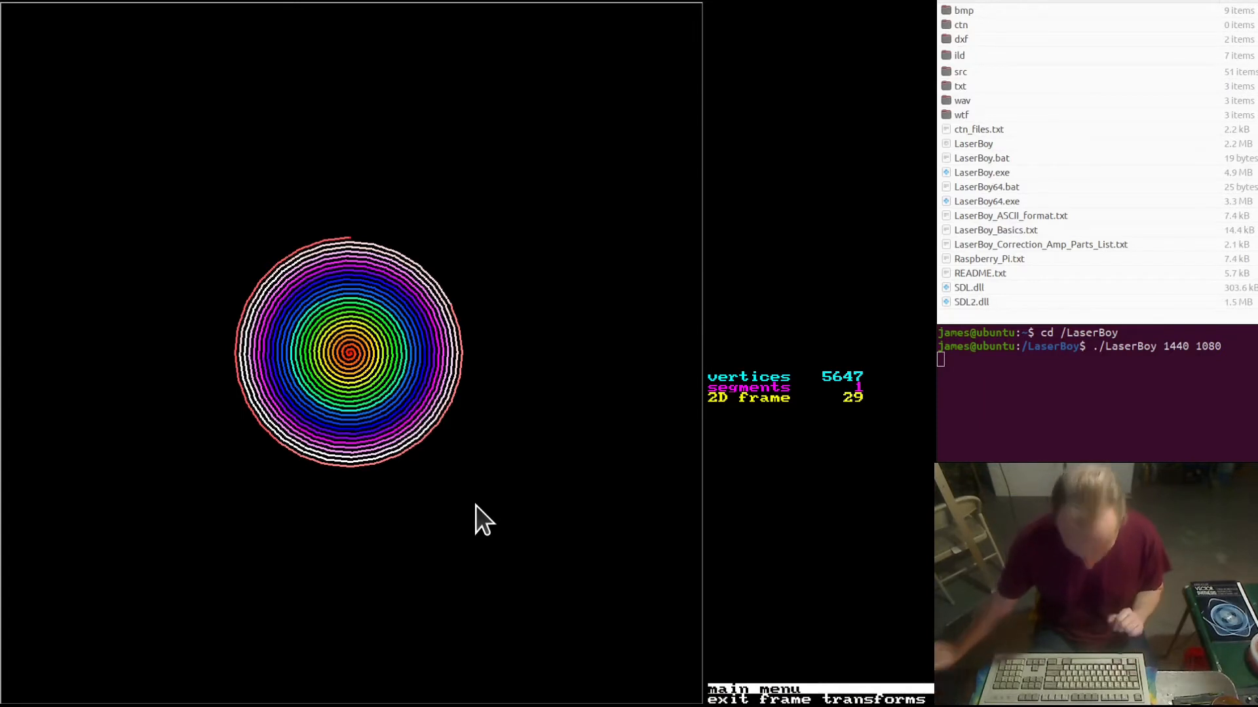
# Apply the scan effect to the current frame with 600 frames, without naming an ild file to save.
pyautogui.press('e')
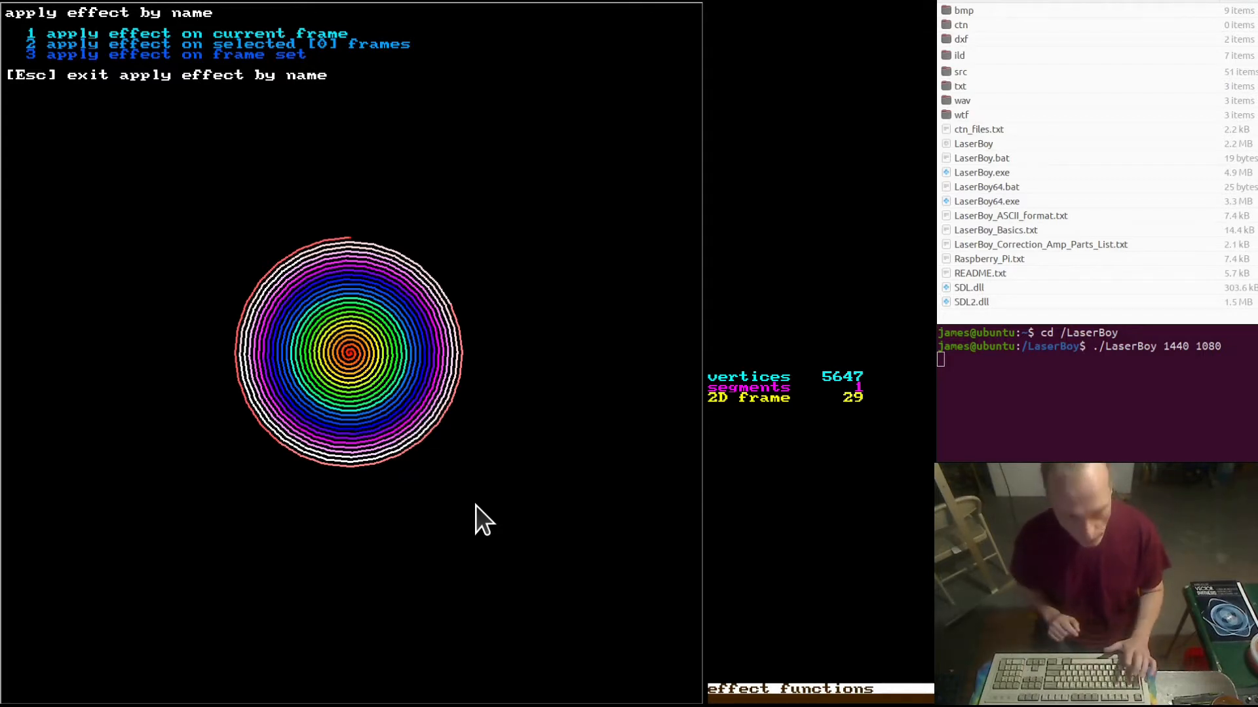
pyautogui.write('1')
pyautogui.write('scan')
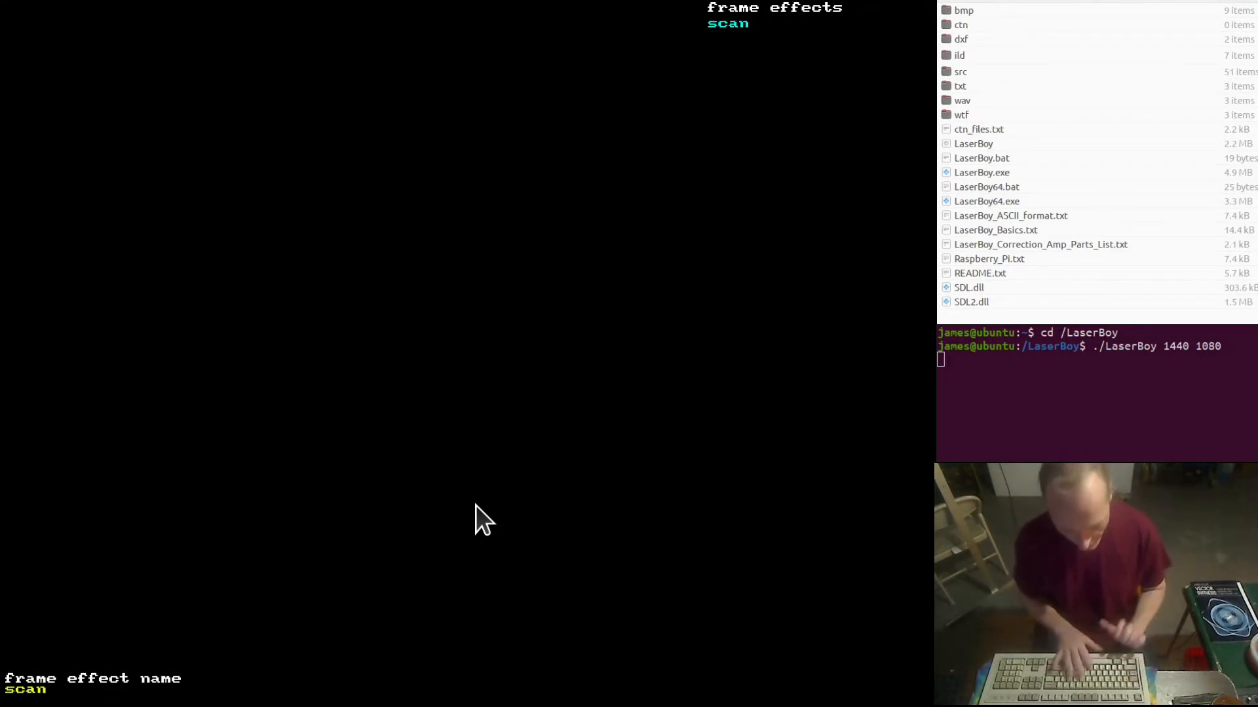
pyautogui.press('Return')
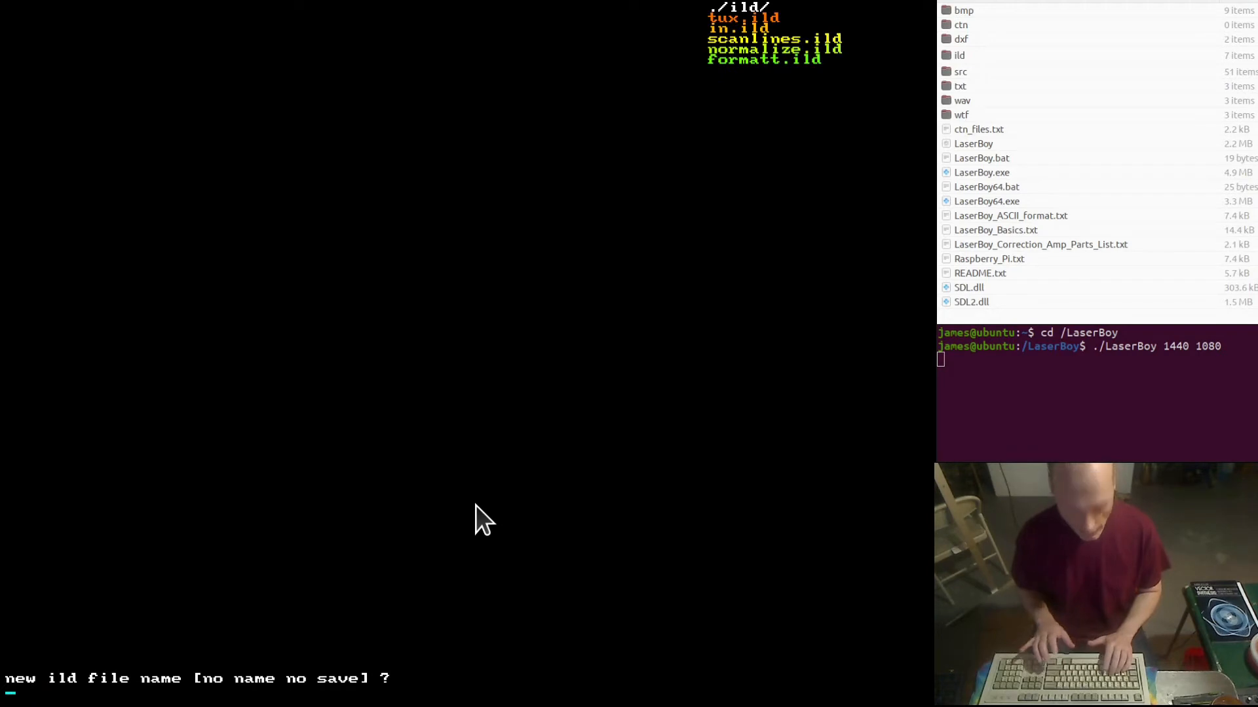
pyautogui.press('Return')
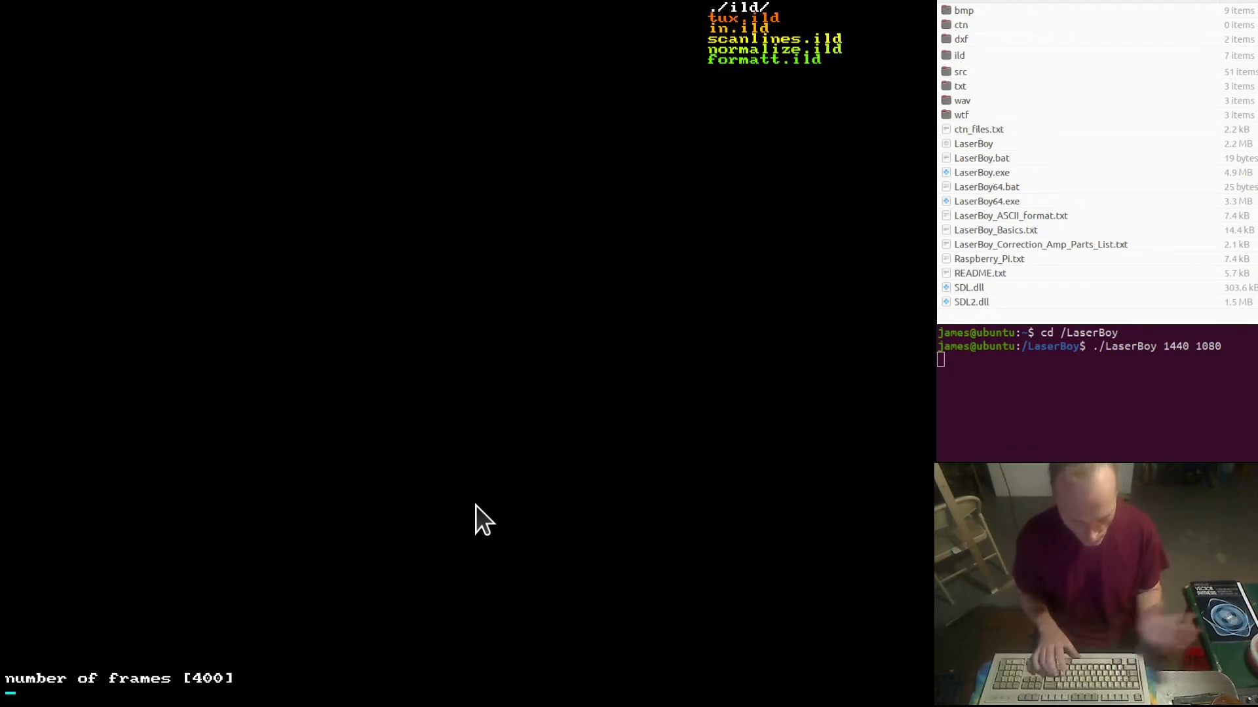
pyautogui.write('600')
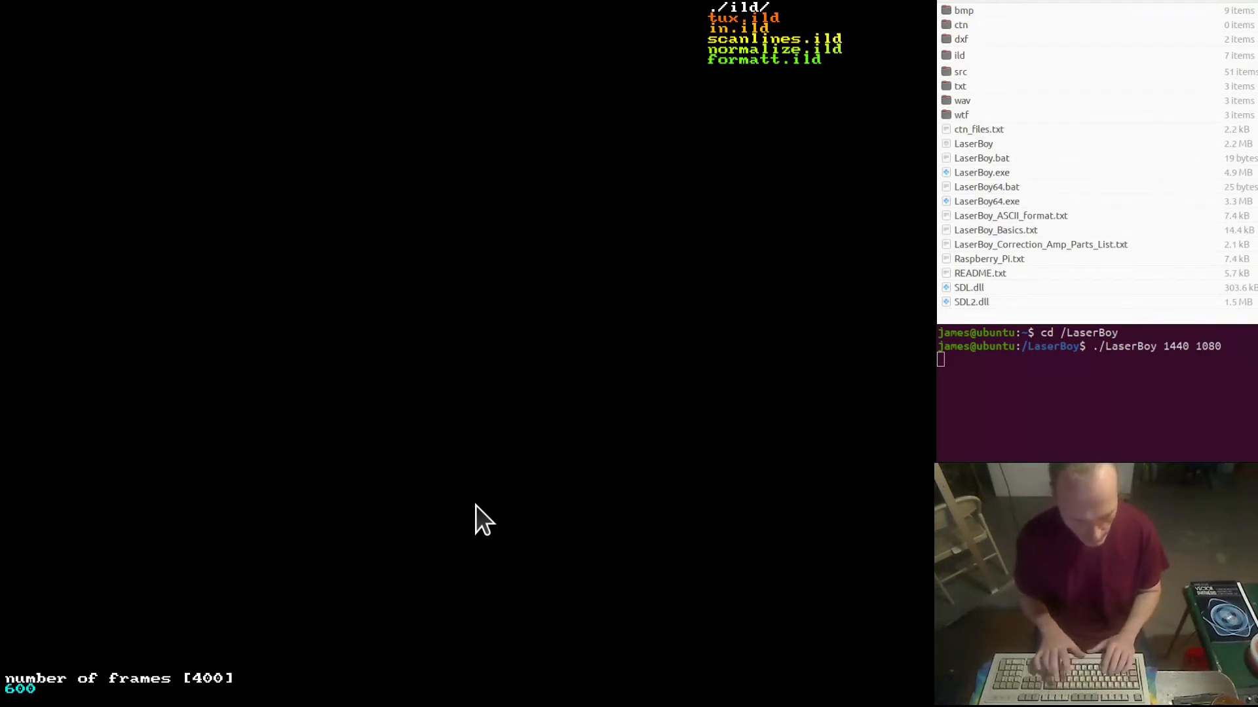
pyautogui.press('Return')
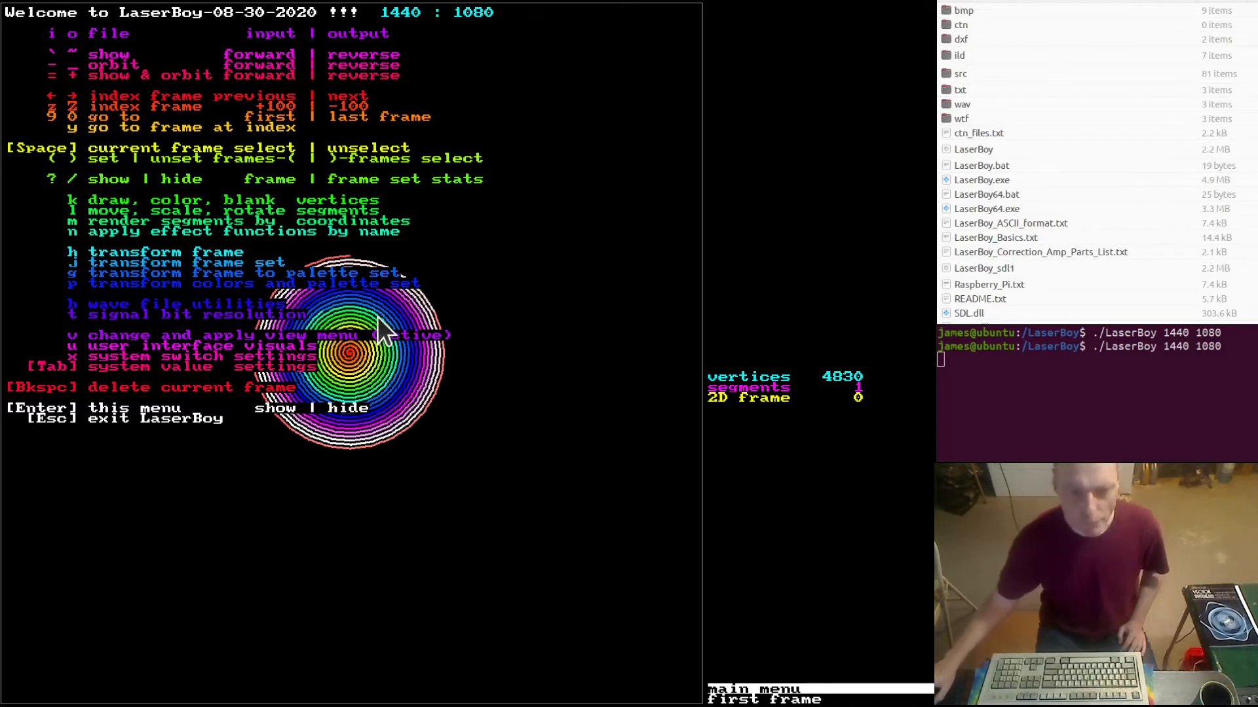
# Hide the main menu and run forward from the first frame to frame 133 to examine how the spiral travels within the bounds.
pyautogui.press('Right')
pyautogui.press('Right')
pyautogui.press('Right')
pyautogui.press('Right')
pyautogui.press('Right')
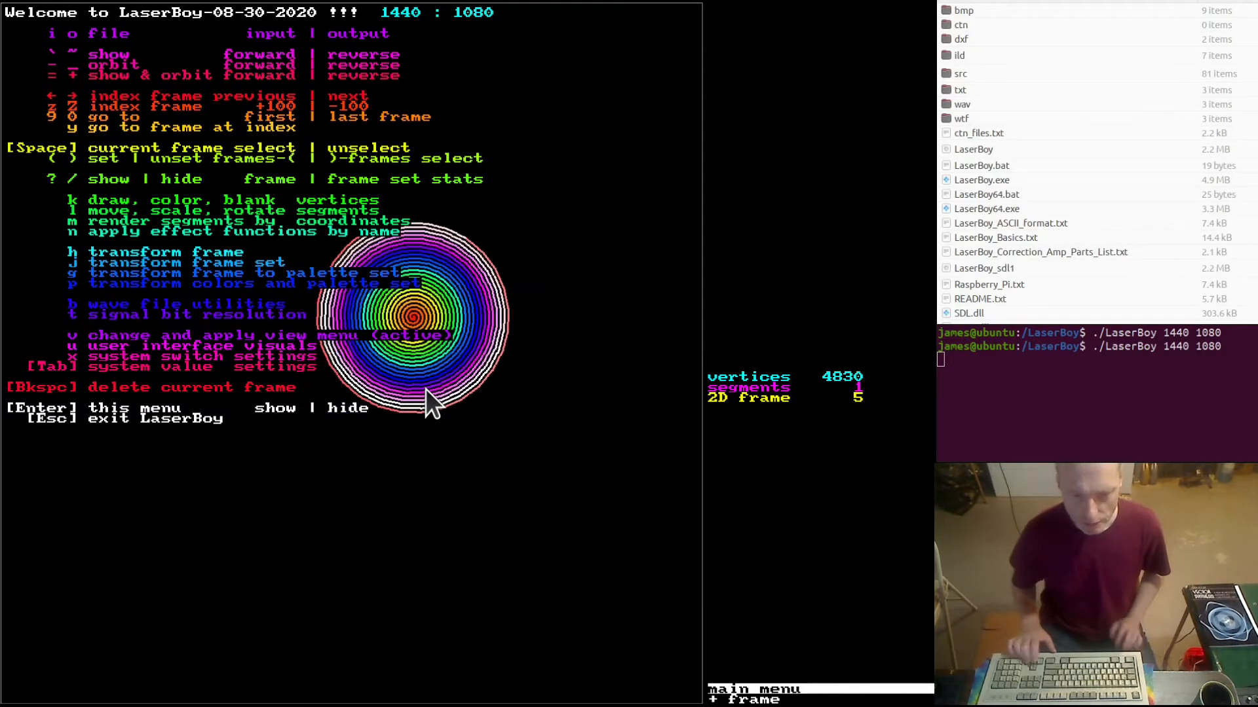
pyautogui.press('Return')
pyautogui.press('Right')
pyautogui.press('Right')
pyautogui.press('Right')
pyautogui.press('Right')
pyautogui.press('Right')
pyautogui.press('Right')
pyautogui.press('Right')
pyautogui.press('Right')
pyautogui.press('Right')
pyautogui.press('Right')
pyautogui.press('Right')
pyautogui.press('Right')
pyautogui.press('Right')
pyautogui.press('Right')
pyautogui.press('Right')
pyautogui.press('Right')
pyautogui.press('Right')
pyautogui.press('Right')
pyautogui.press('Right')
pyautogui.press('Right')
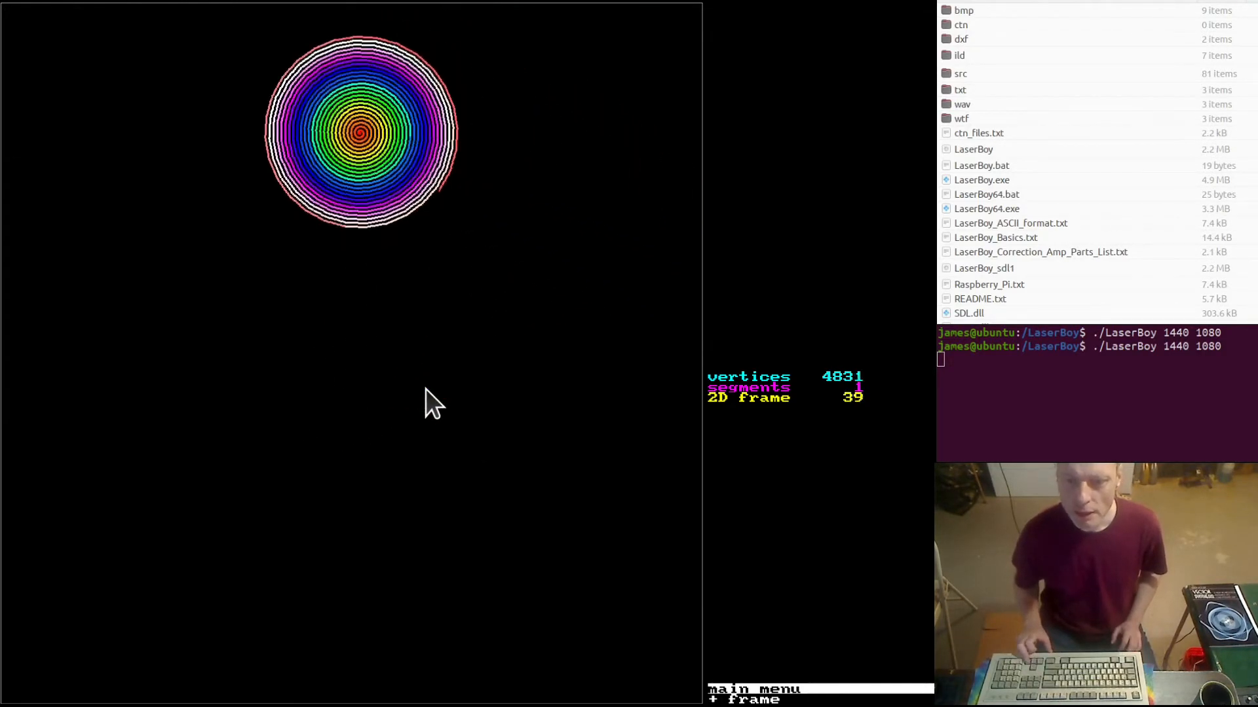
pyautogui.press('Right')
pyautogui.press('Right')
pyautogui.press('Right')
pyautogui.press('Right')
pyautogui.press('Right')
pyautogui.press('Right')
pyautogui.press('Right')
pyautogui.press('Right')
pyautogui.press('Right')
pyautogui.press('Right')
pyautogui.press('Right')
pyautogui.press('Right')
pyautogui.press('Right')
pyautogui.press('Right')
pyautogui.press('Right')
pyautogui.press('Right')
pyautogui.press('Right')
pyautogui.press('Right')
pyautogui.press('Right')
pyautogui.press('Right')
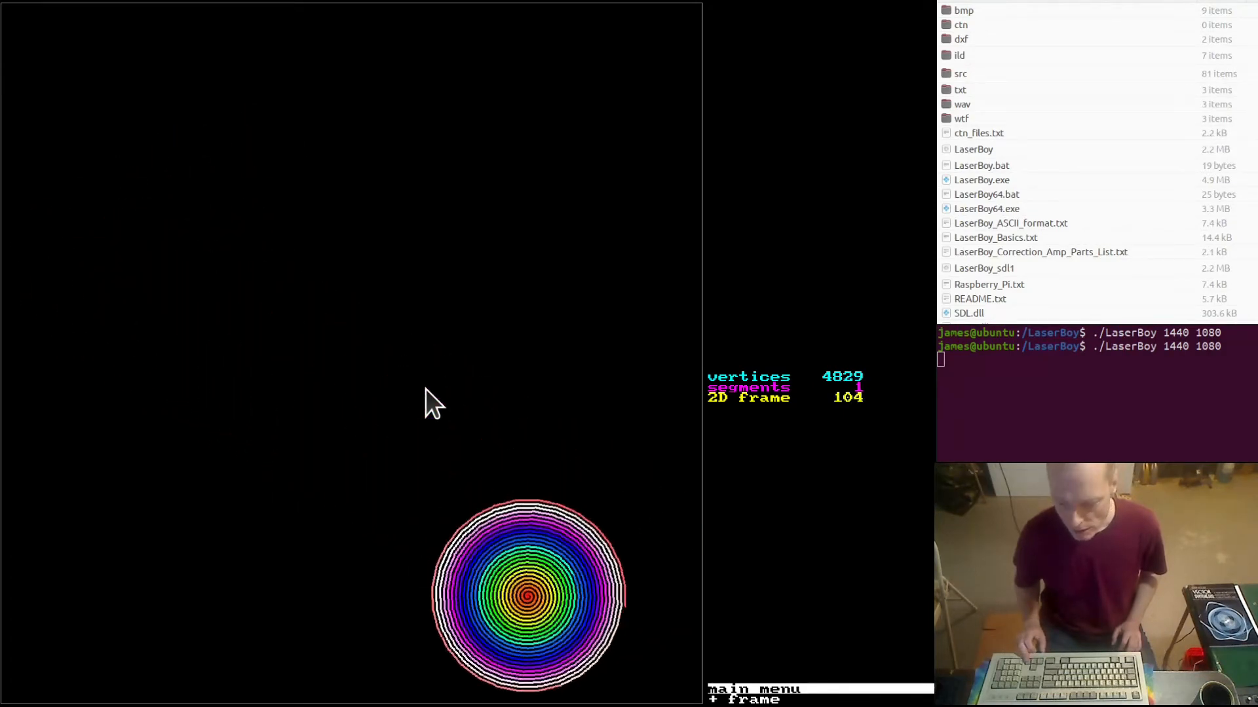
pyautogui.press('Right')
pyautogui.press('Right')
pyautogui.press('Right')
pyautogui.press('Right')
pyautogui.press('Right')
pyautogui.press('Right')
pyautogui.press('Right')
pyautogui.press('Right')
pyautogui.press('Right')
pyautogui.press('Right')
pyautogui.press('Right')
pyautogui.press('Right')
pyautogui.press('Right')
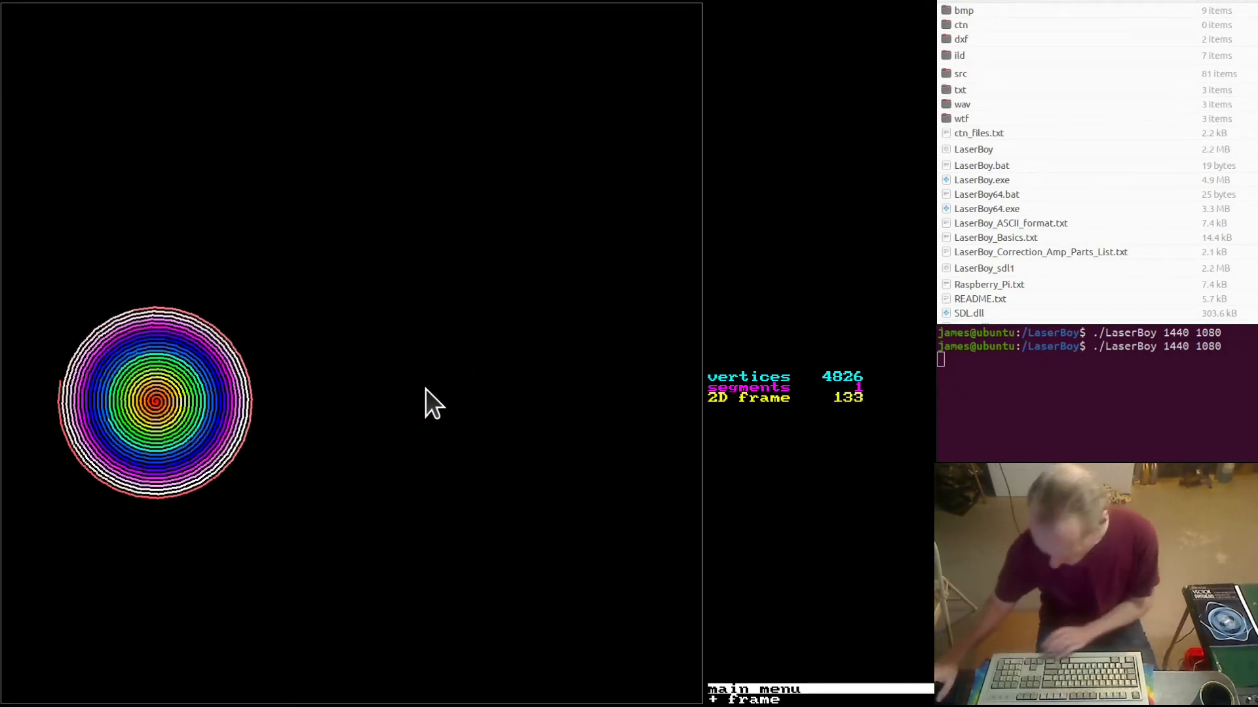
# Keep running forward through the scan animation to frame 165 to examine how the spiral moves.
pyautogui.press('Right')
pyautogui.press('Right')
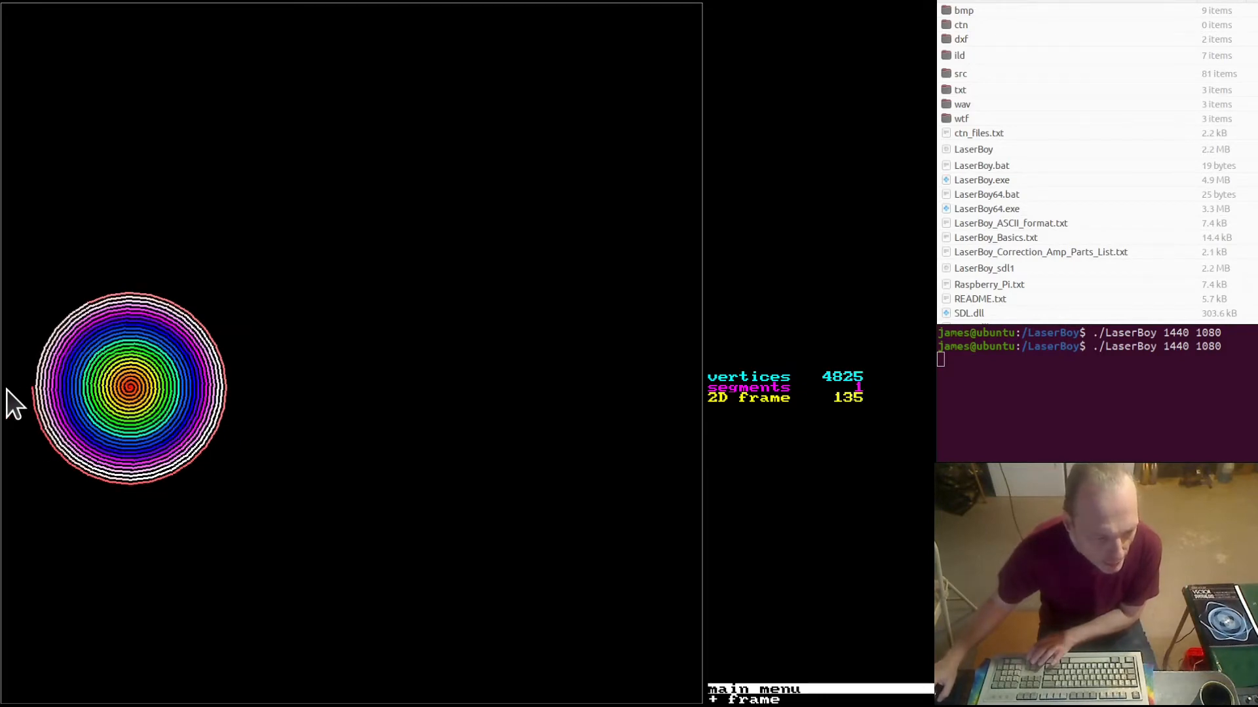
pyautogui.press('Right')
pyautogui.press('Right')
pyautogui.press('Right')
pyautogui.press('Right')
pyautogui.press('Right')
pyautogui.press('Right')
pyautogui.press('Right')
pyautogui.press('Right')
pyautogui.press('Right')
pyautogui.press('Right')
pyautogui.press('Right')
pyautogui.press('Right')
pyautogui.press('Right')
pyautogui.press('Right')
pyautogui.press('Right')
pyautogui.press('Right')
pyautogui.press('Right')
pyautogui.press('Right')
pyautogui.press('Right')
pyautogui.press('Right')
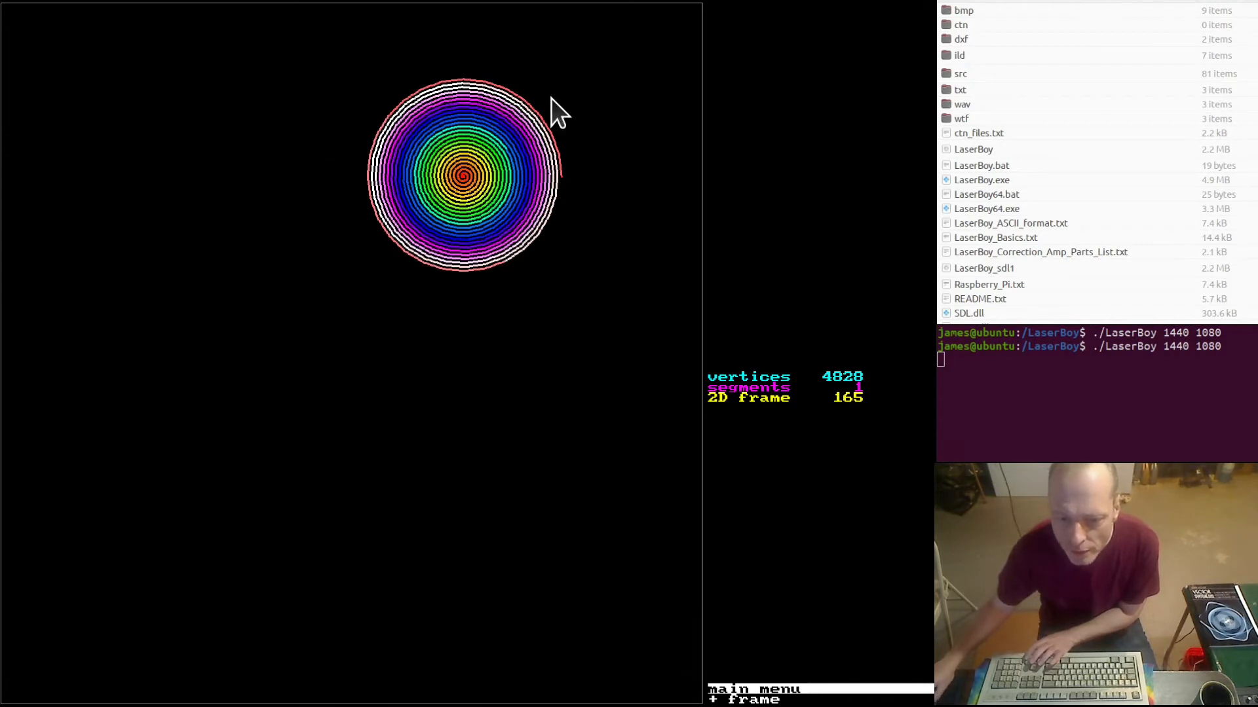
pyautogui.press('Right')
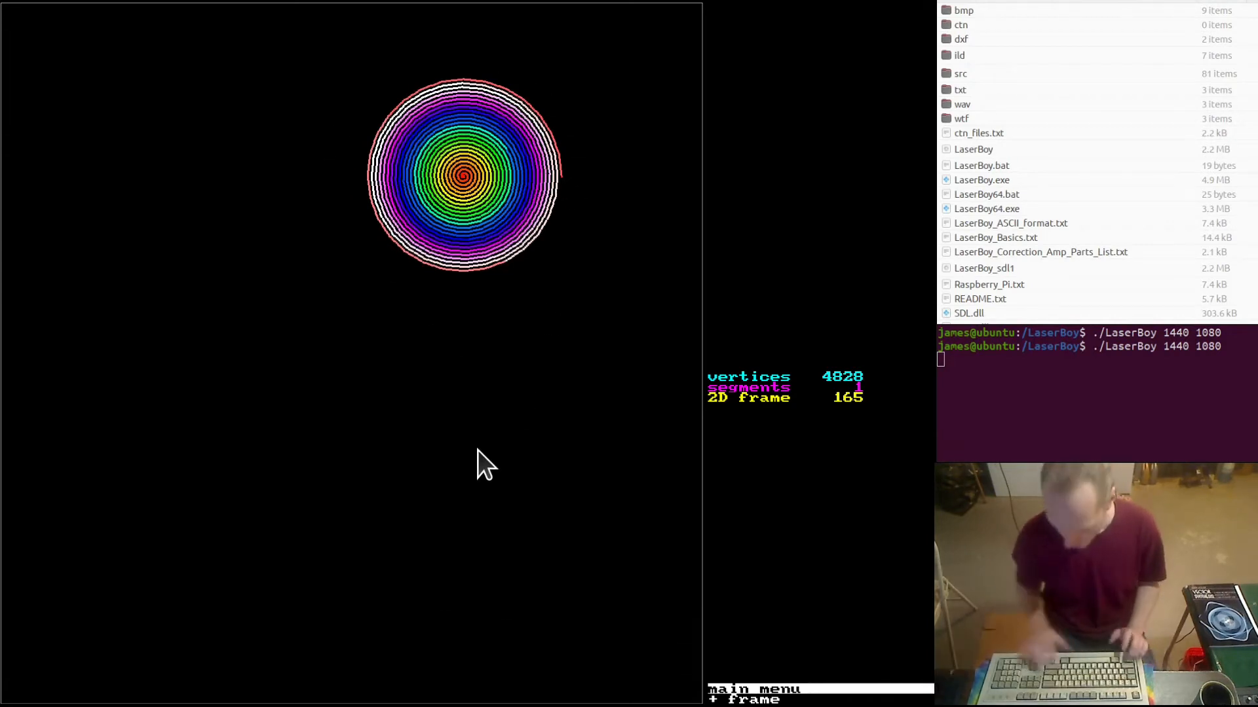
# Return to the first frame, show the main menu, and open the bitmap tux768.bmp as a color map for the whole frame set.
pyautogui.press('Home')
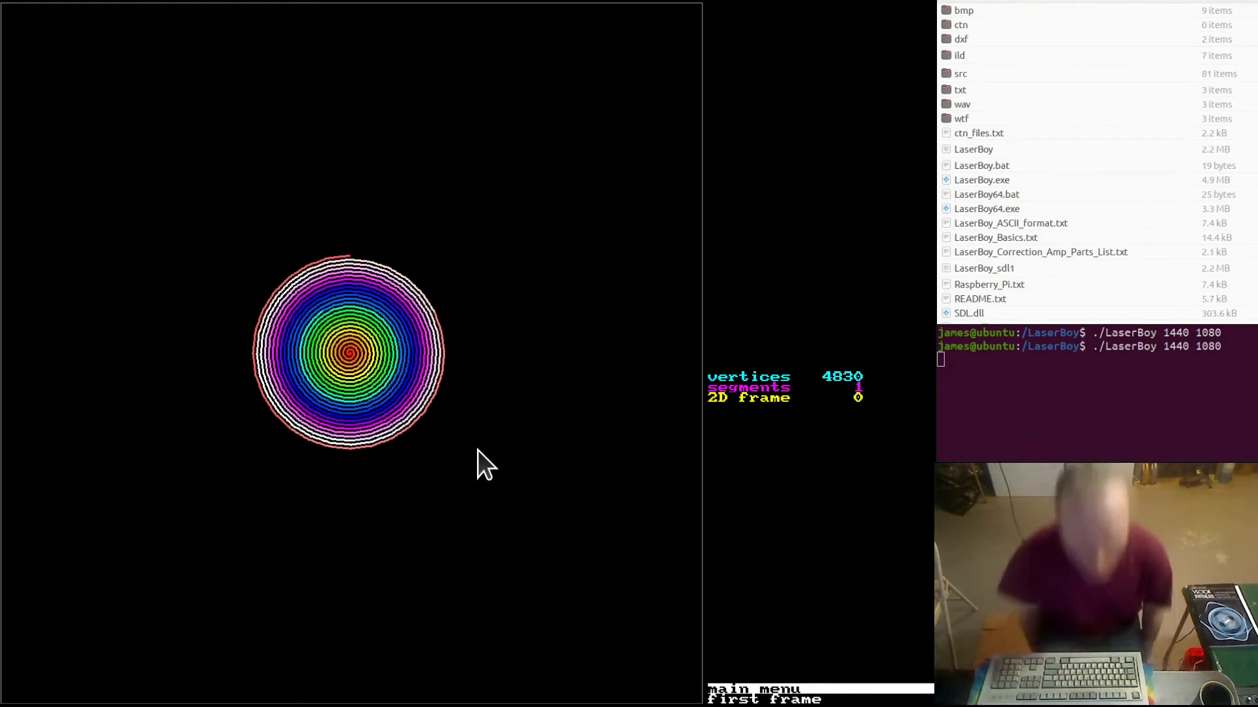
pyautogui.press('Return')
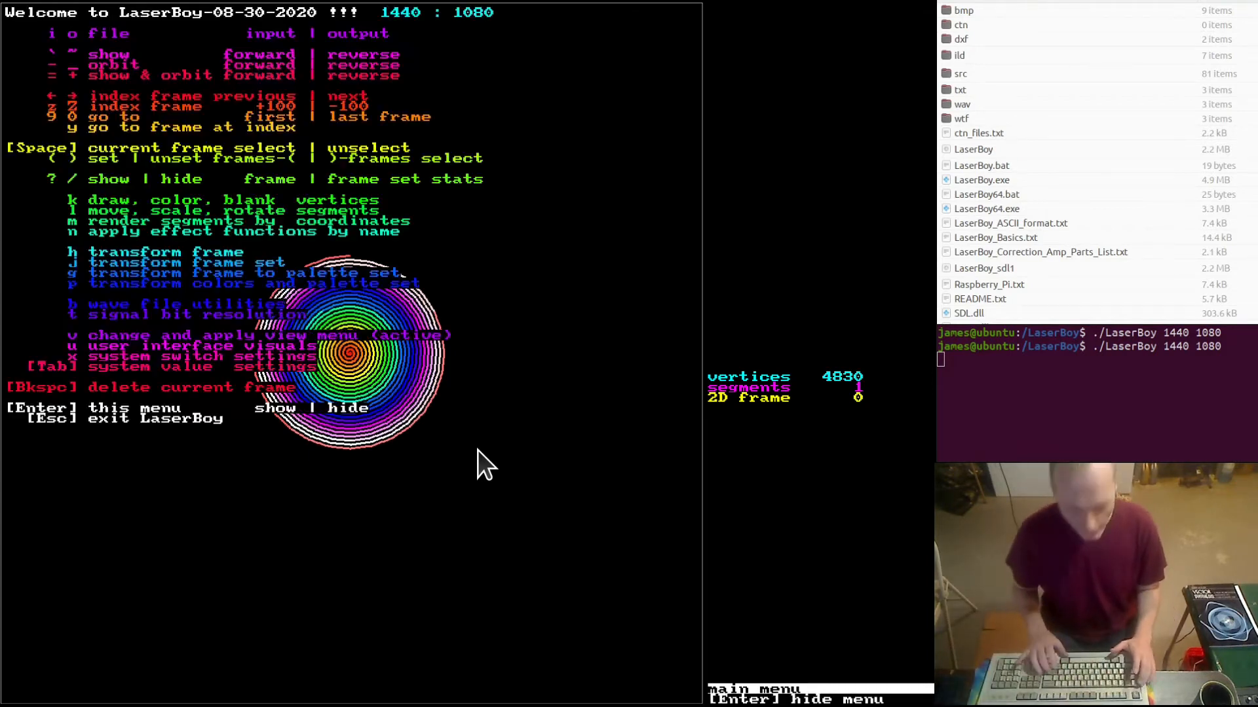
pyautogui.press('Return')
pyautogui.press('Return')
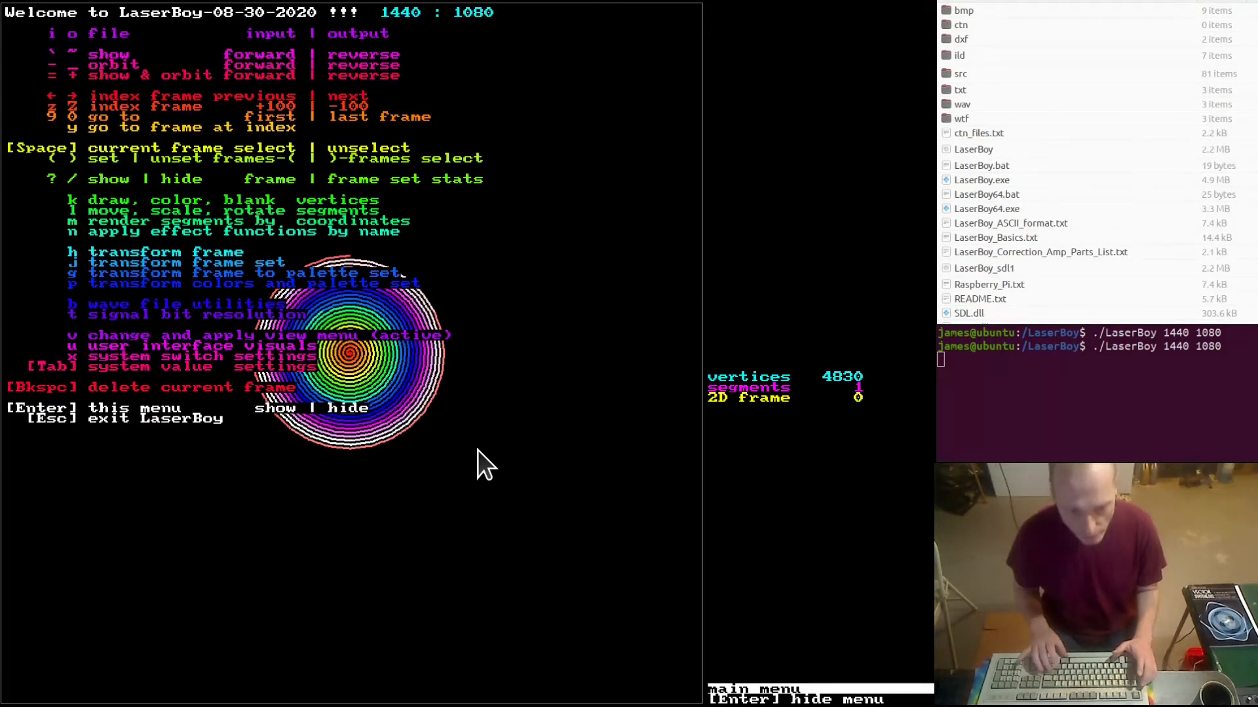
pyautogui.press('i')
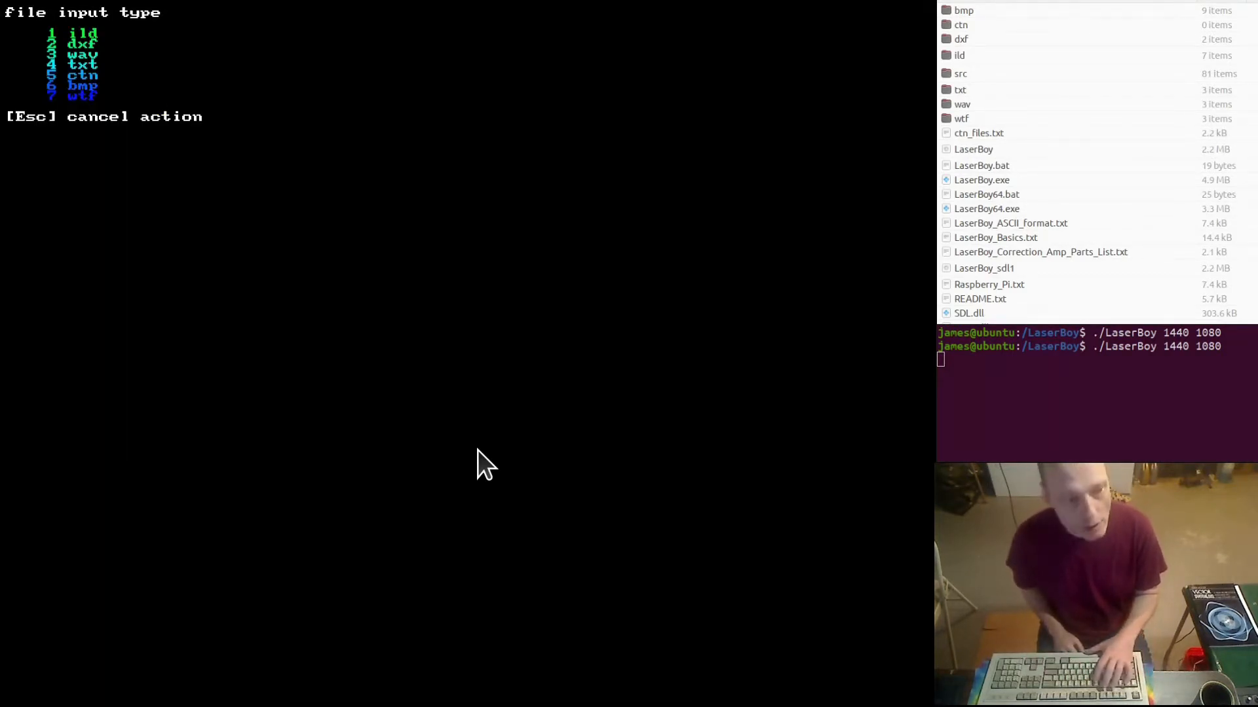
pyautogui.press('6')
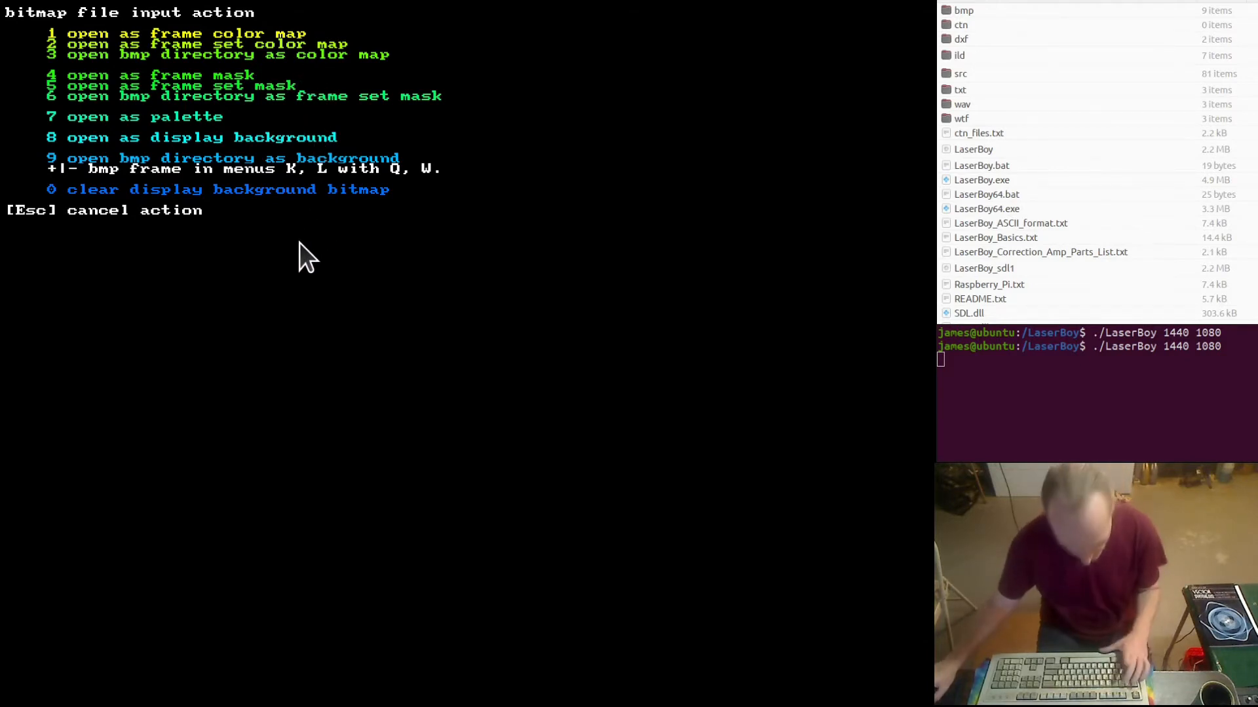
pyautogui.press('1')
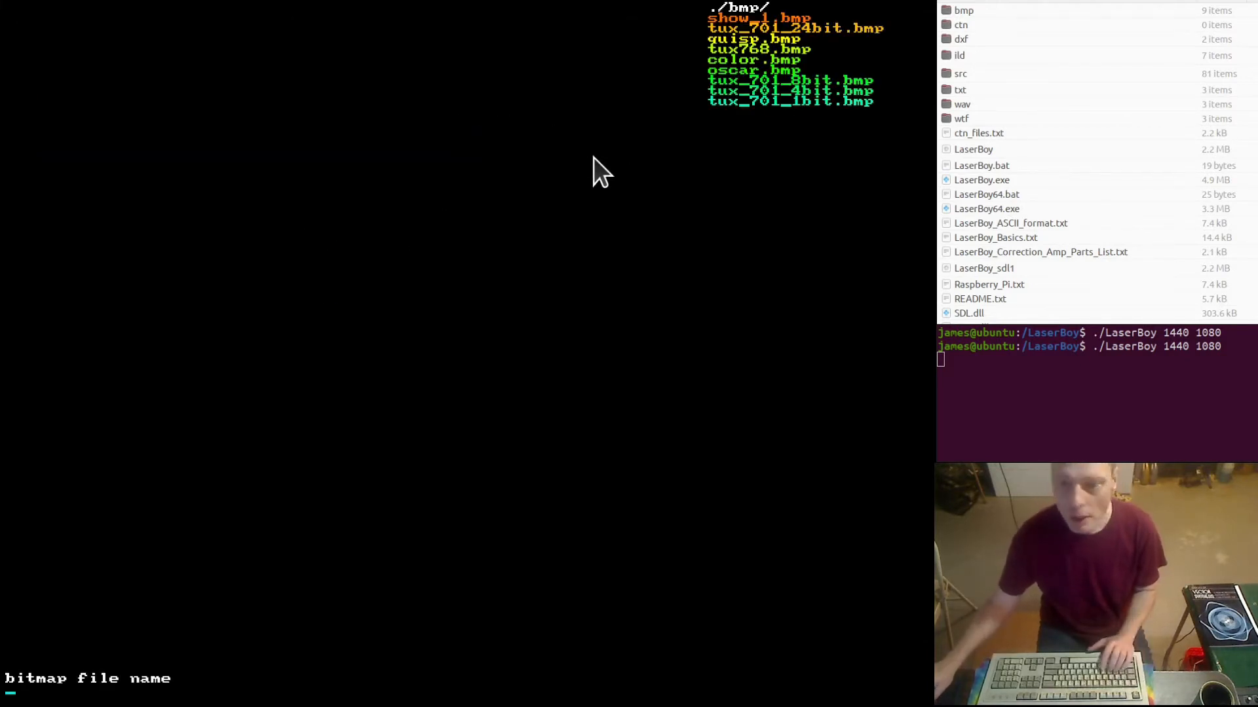
pyautogui.write('tux')
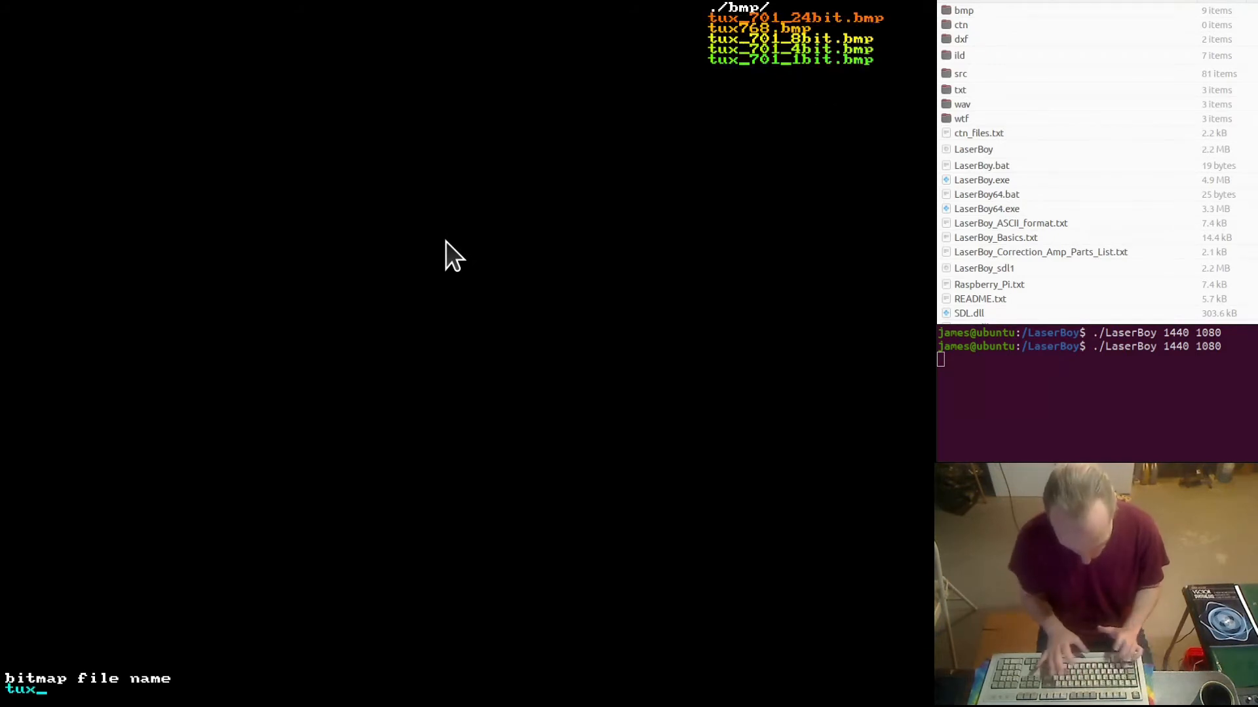
pyautogui.write('768.bmp')
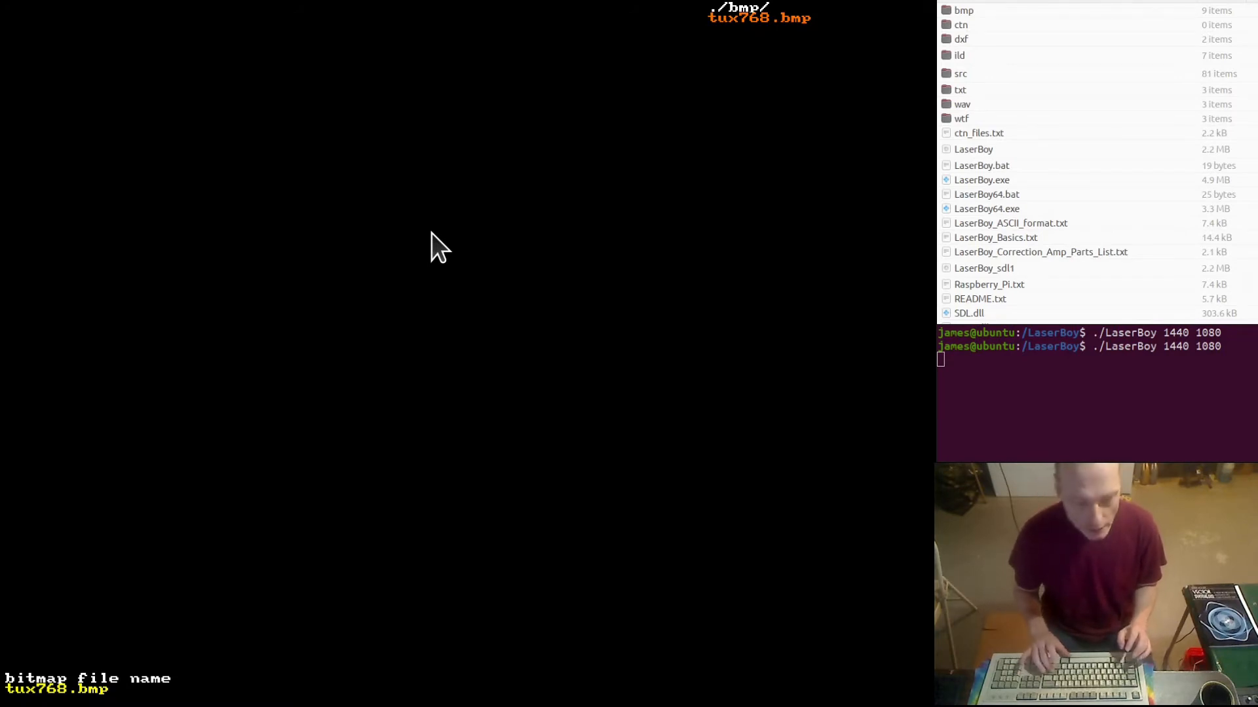
pyautogui.press('Return')
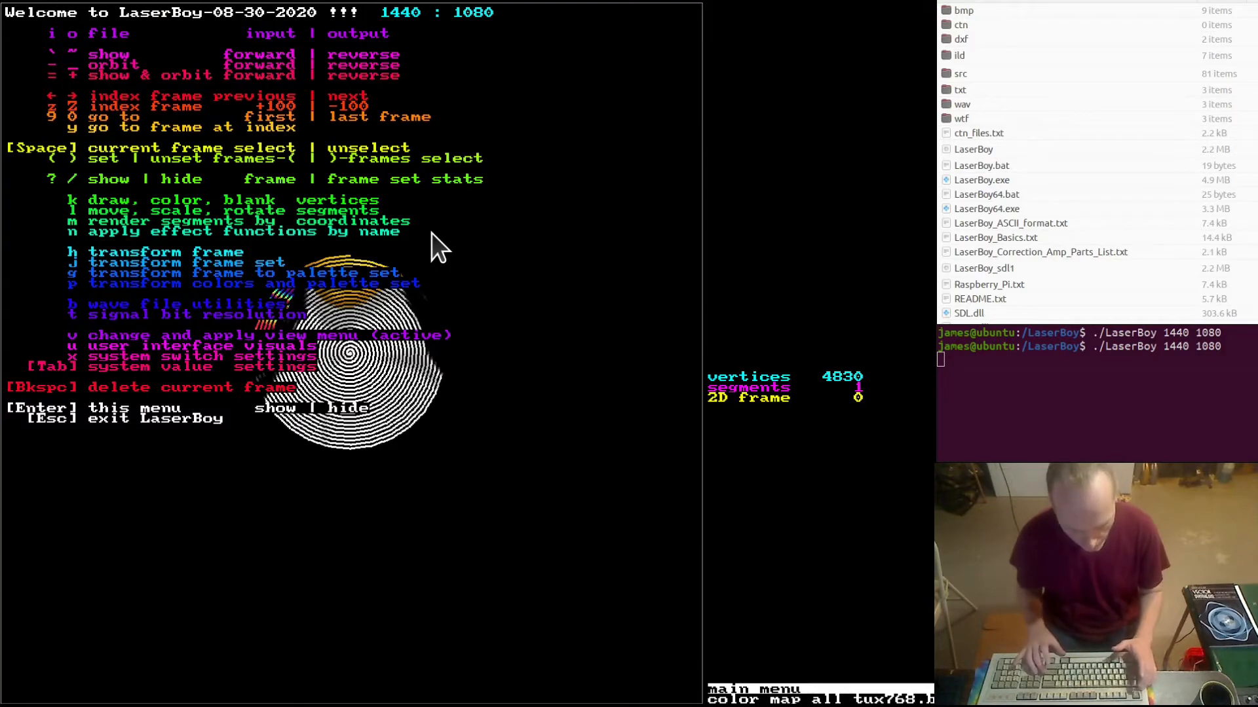
# Hide the main menu and run forward from the first frame to frame 352 to examine the bitmap's colors on the moving spiral.
pyautogui.press('Return')
pyautogui.press('Right')
pyautogui.press('Right')
pyautogui.press('Right')
pyautogui.press('Right')
pyautogui.press('Right')
pyautogui.press('Right')
pyautogui.press('Right')
pyautogui.press('Right')
pyautogui.press('Right')
pyautogui.press('Right')
pyautogui.press('Right')
pyautogui.press('Right')
pyautogui.press('Right')
pyautogui.press('Right')
pyautogui.press('Right')
pyautogui.press('Right')
pyautogui.press('Right')
pyautogui.press('Right')
pyautogui.press('Right')
pyautogui.press('Right')
pyautogui.press('Right')
pyautogui.press('Right')
pyautogui.press('Right')
pyautogui.press('Right')
pyautogui.press('Right')
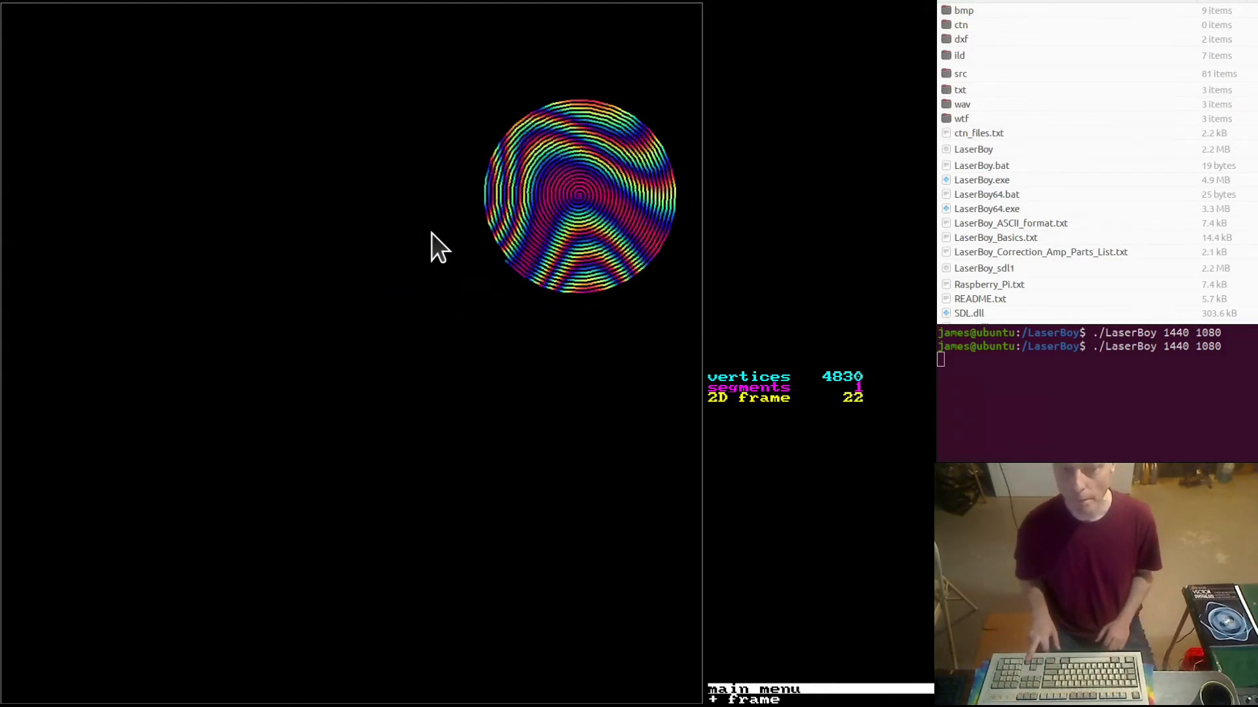
pyautogui.press('Right')
pyautogui.press('Right')
pyautogui.press('Right')
pyautogui.press('Right')
pyautogui.press('Right')
pyautogui.press('Right')
pyautogui.press('Right')
pyautogui.press('Right')
pyautogui.press('Right')
pyautogui.press('Right')
pyautogui.press('Right')
pyautogui.press('Right')
pyautogui.press('Right')
pyautogui.press('Right')
pyautogui.press('Right')
pyautogui.press('Right')
pyautogui.press('Right')
pyautogui.press('Right')
pyautogui.press('Right')
pyautogui.press('Right')
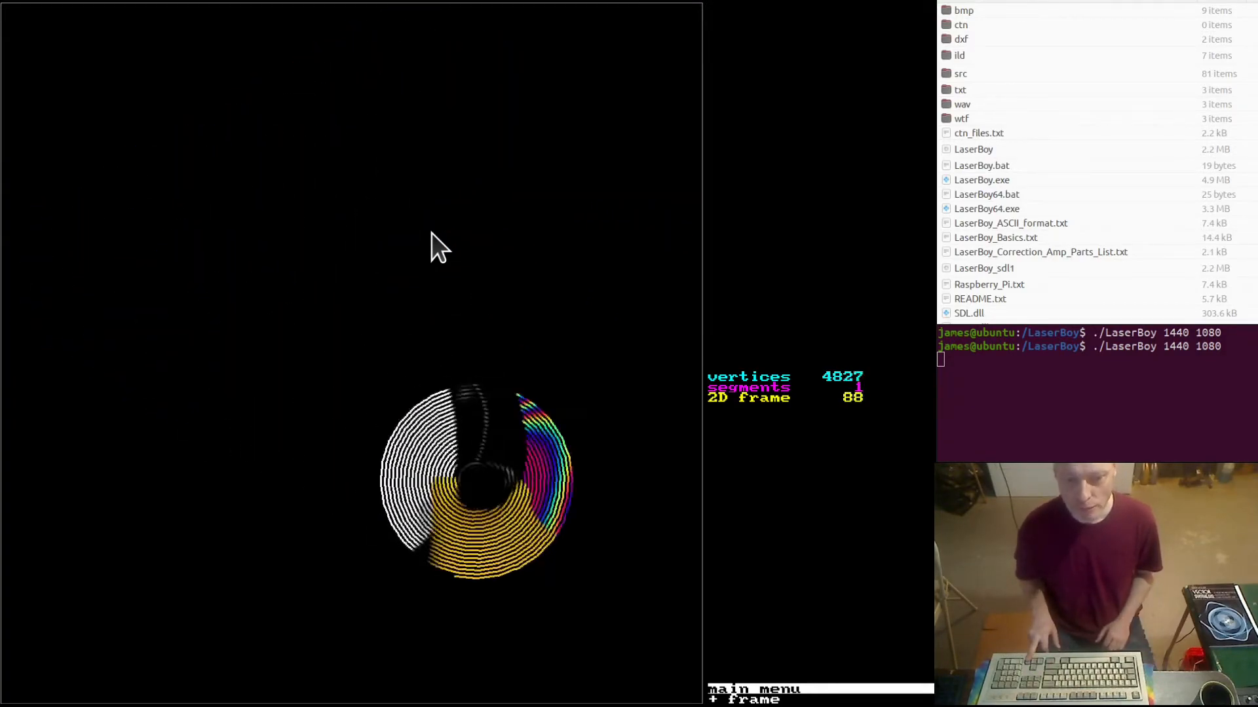
pyautogui.press('Right')
pyautogui.press('Right')
pyautogui.press('Right')
pyautogui.press('Right')
pyautogui.press('Right')
pyautogui.press('Right')
pyautogui.press('Right')
pyautogui.press('Right')
pyautogui.press('Right')
pyautogui.press('Right')
pyautogui.press('Right')
pyautogui.press('Right')
pyautogui.press('Right')
pyautogui.press('Right')
pyautogui.press('Right')
pyautogui.press('Right')
pyautogui.press('Right')
pyautogui.press('Right')
pyautogui.press('Right')
pyautogui.press('Right')
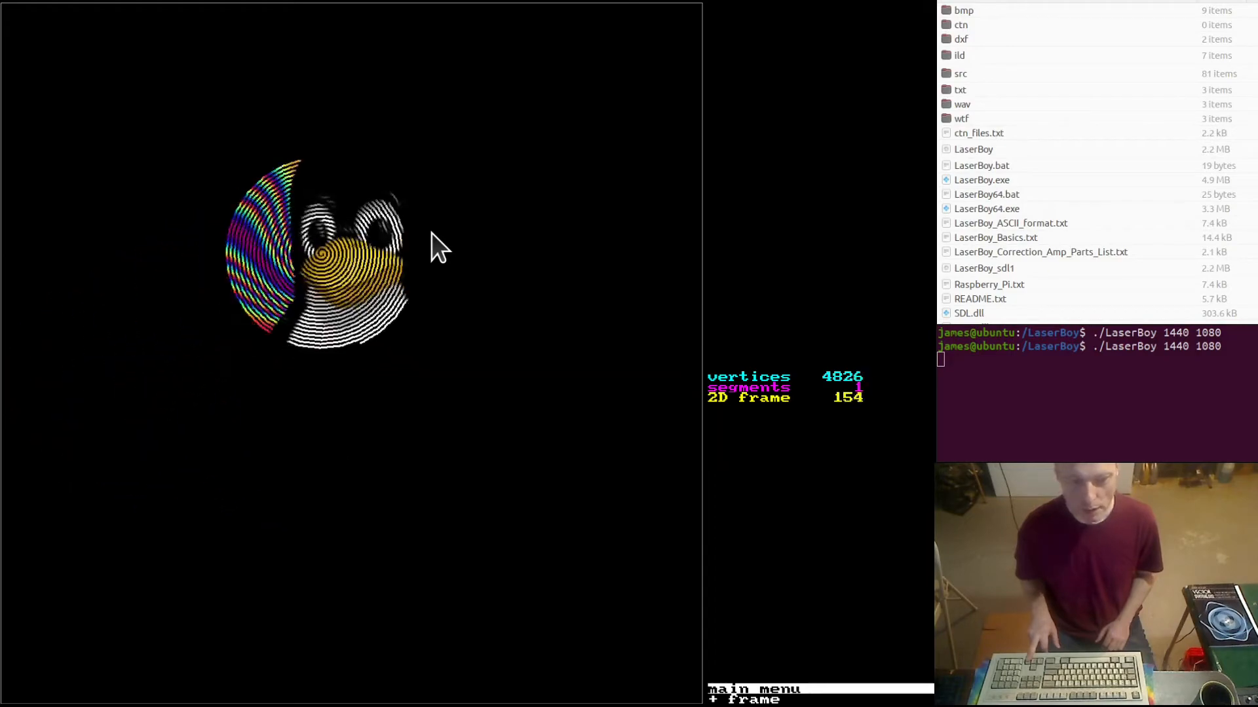
pyautogui.press('Right')
pyautogui.press('Right')
pyautogui.press('Right')
pyautogui.press('Right')
pyautogui.press('Right')
pyautogui.press('Right')
pyautogui.press('Right')
pyautogui.press('Right')
pyautogui.press('Right')
pyautogui.press('Right')
pyautogui.press('Right')
pyautogui.press('Right')
pyautogui.press('Right')
pyautogui.press('Right')
pyautogui.press('Right')
pyautogui.press('Right')
pyautogui.press('Right')
pyautogui.press('Right')
pyautogui.press('Right')
pyautogui.press('Right')
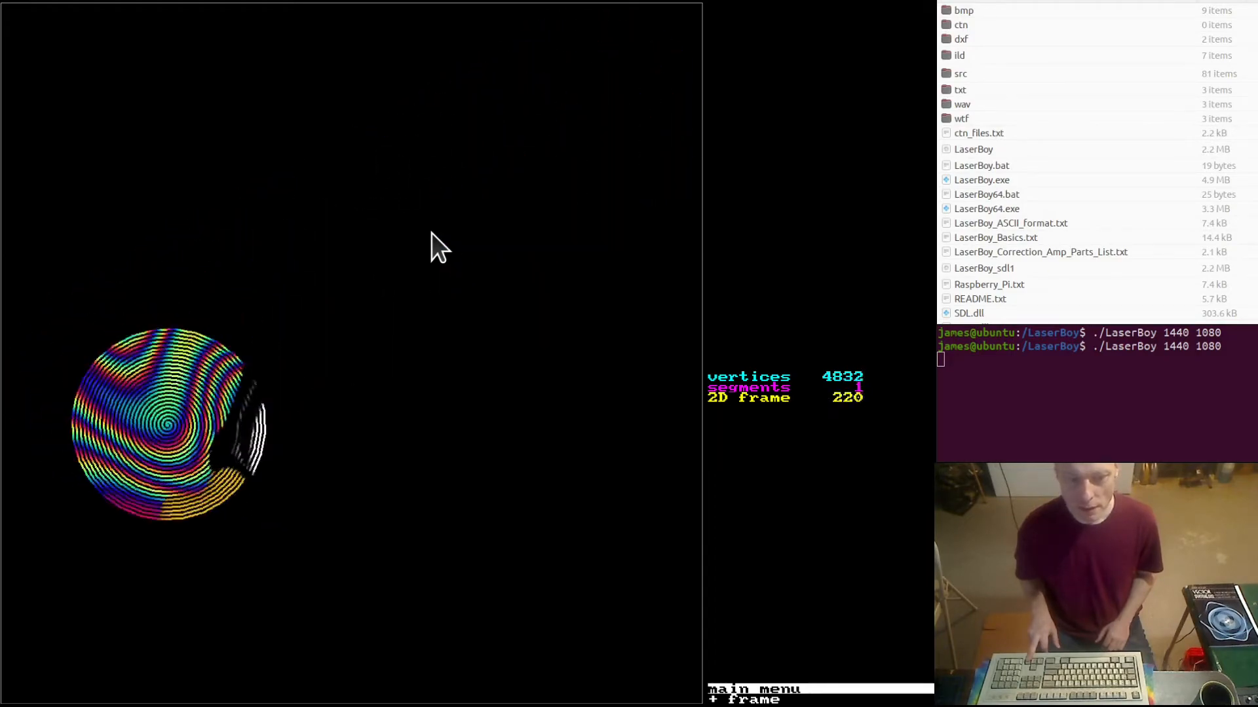
pyautogui.press('Right')
pyautogui.press('Right')
pyautogui.press('Right')
pyautogui.press('Right')
pyautogui.press('Right')
pyautogui.press('Right')
pyautogui.press('Right')
pyautogui.press('Right')
pyautogui.press('Right')
pyautogui.press('Right')
pyautogui.press('Right')
pyautogui.press('Right')
pyautogui.press('Right')
pyautogui.press('Right')
pyautogui.press('Right')
pyautogui.press('Right')
pyautogui.press('Right')
pyautogui.press('Right')
pyautogui.press('Right')
pyautogui.press('Right')
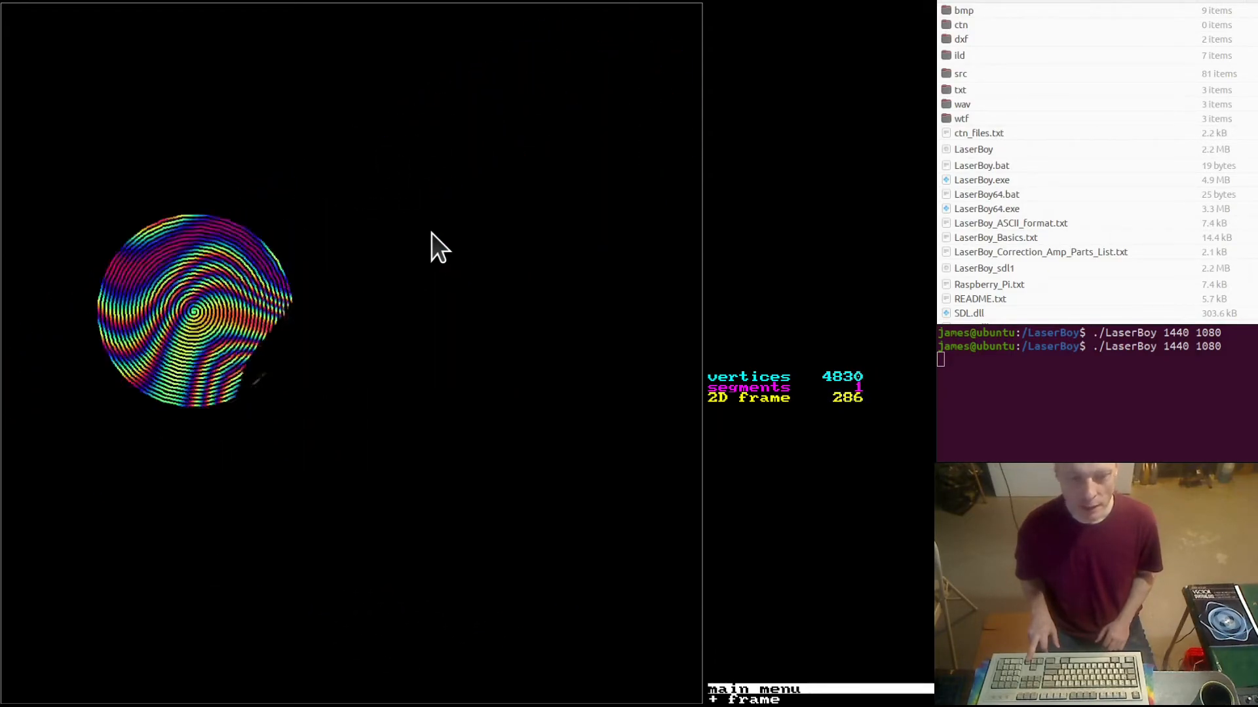
pyautogui.press('Right')
pyautogui.press('Right')
pyautogui.press('Right')
pyautogui.press('Right')
pyautogui.press('Right')
pyautogui.press('Right')
pyautogui.press('Right')
pyautogui.press('Right')
pyautogui.press('Right')
pyautogui.press('Right')
pyautogui.press('Right')
pyautogui.press('Right')
pyautogui.press('Right')
pyautogui.press('Right')
pyautogui.press('Right')
pyautogui.press('Right')
pyautogui.press('Right')
pyautogui.press('Right')
pyautogui.press('Right')
pyautogui.press('Right')
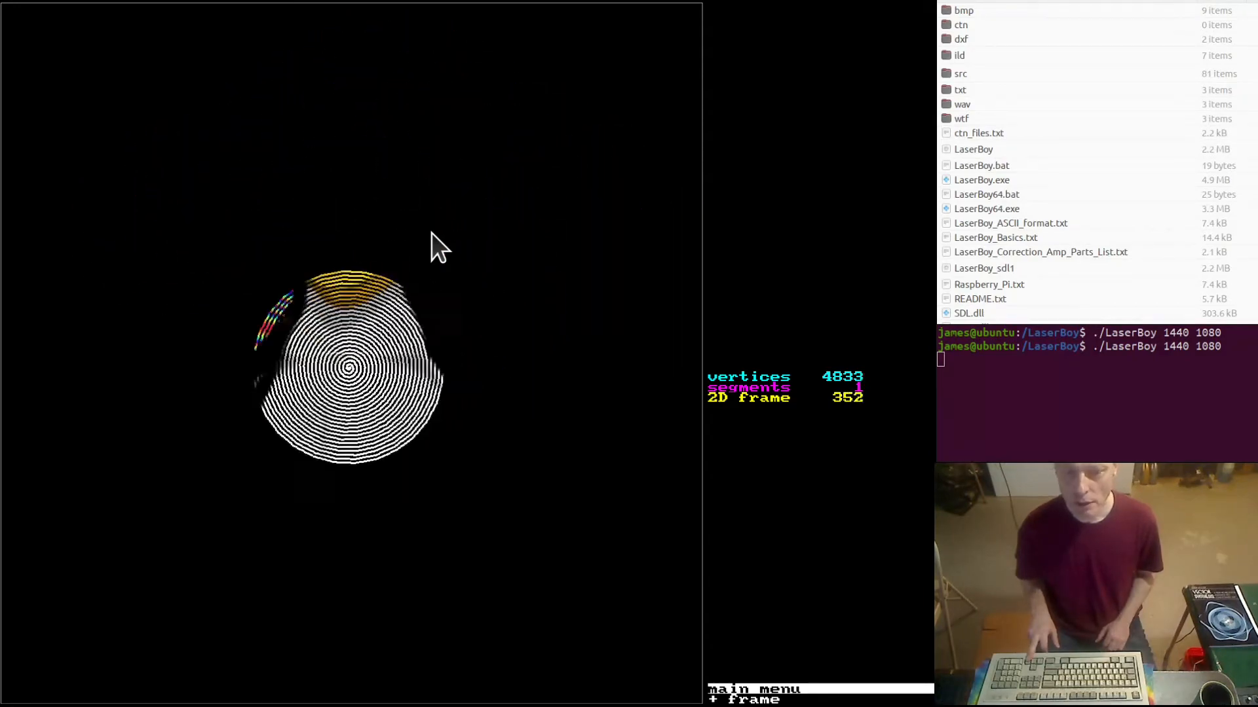
# Run forward through the color-mapped animation from frame 352 to frame 439 to examine how the bitmap's colors fall on the spiral.
pyautogui.press('Right')
pyautogui.press('Right')
pyautogui.press('Right')
pyautogui.press('Right')
pyautogui.press('Right')
pyautogui.press('Right')
pyautogui.press('Right')
pyautogui.press('Right')
pyautogui.press('Right')
pyautogui.press('Right')
pyautogui.press('Right')
pyautogui.press('Right')
pyautogui.press('Right')
pyautogui.press('Right')
pyautogui.press('Right')
pyautogui.press('Right')
pyautogui.press('Right')
pyautogui.press('Right')
pyautogui.press('Right')
pyautogui.press('Right')
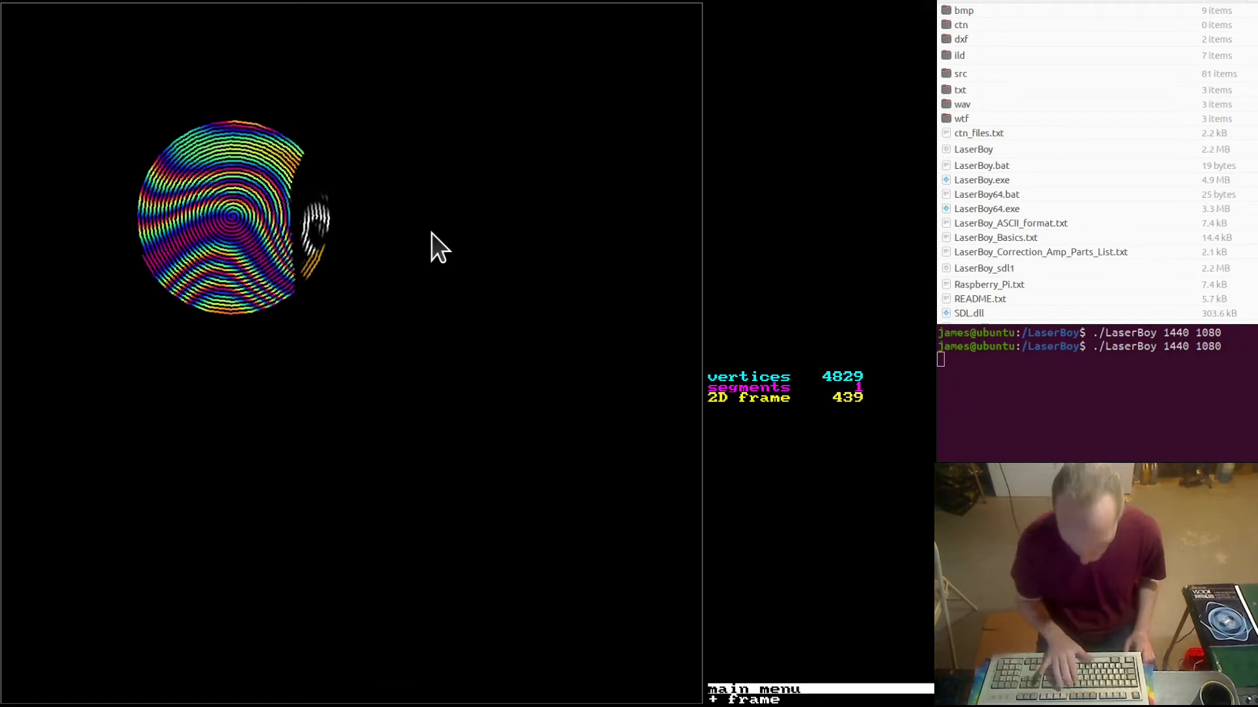
# Return to the first frame, review the switch settings, and save the changed settings to LaserBoy.wtf.
pyautogui.press('Home')
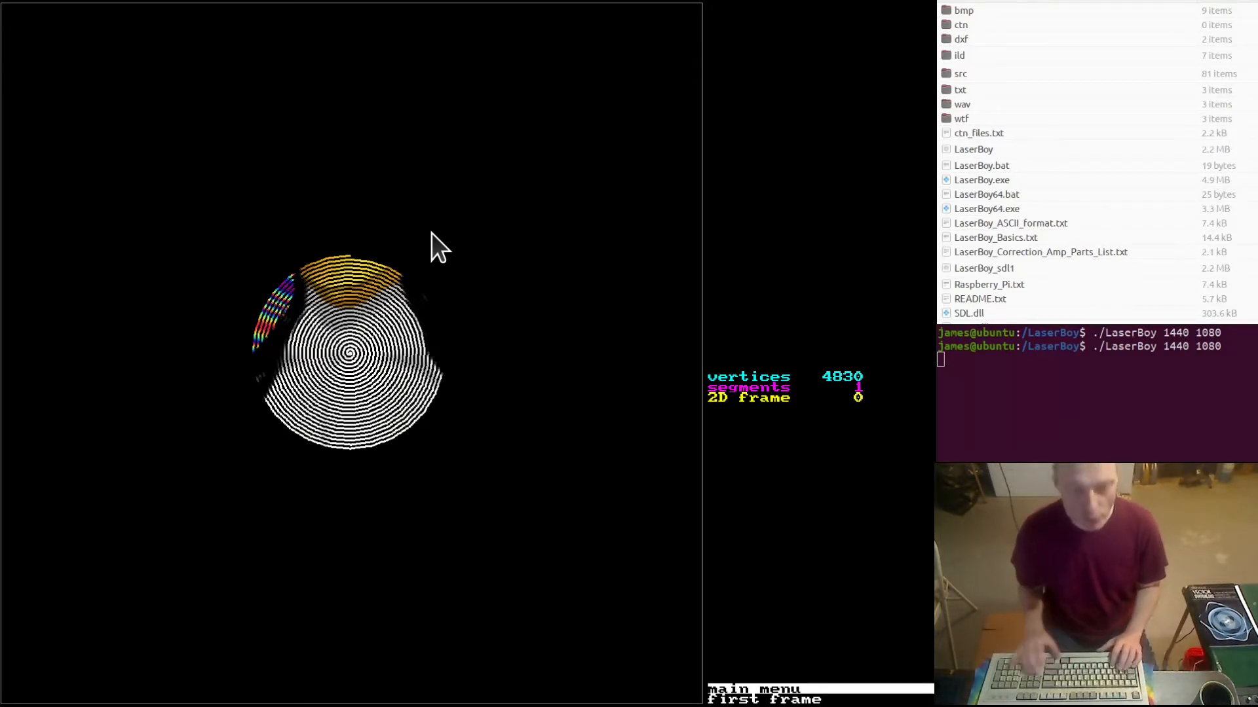
pyautogui.press('s')
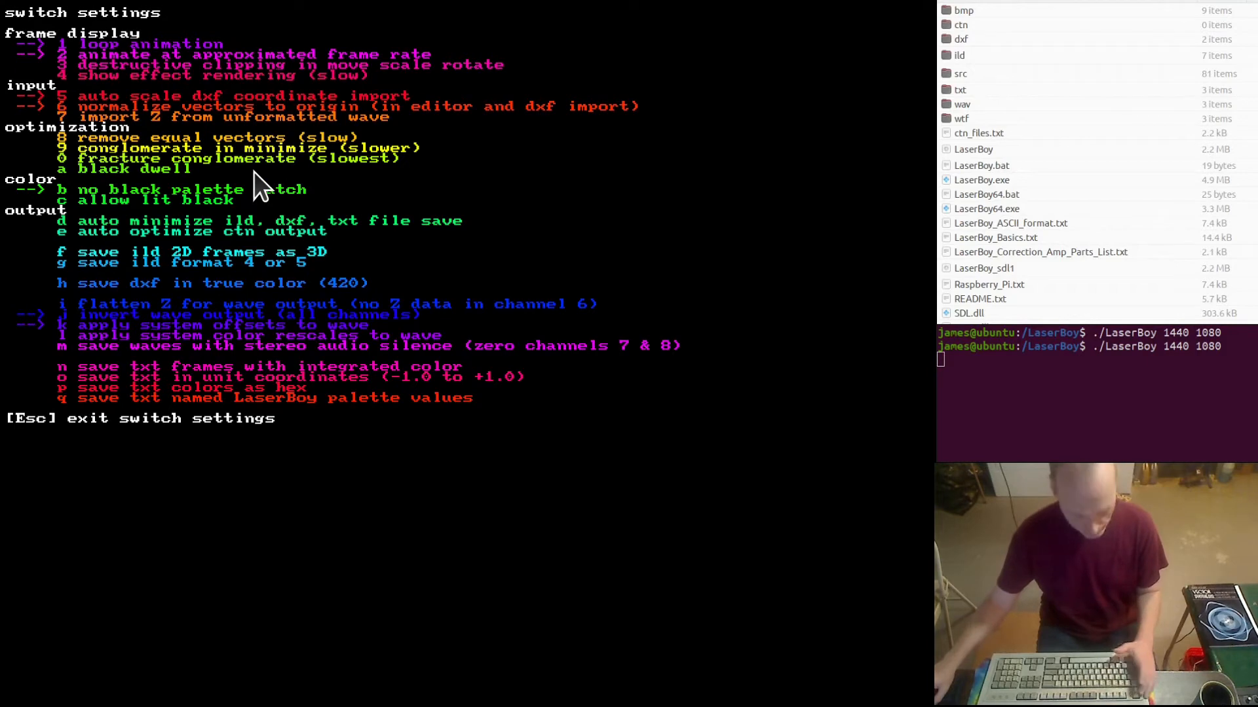
pyautogui.press('Escape')
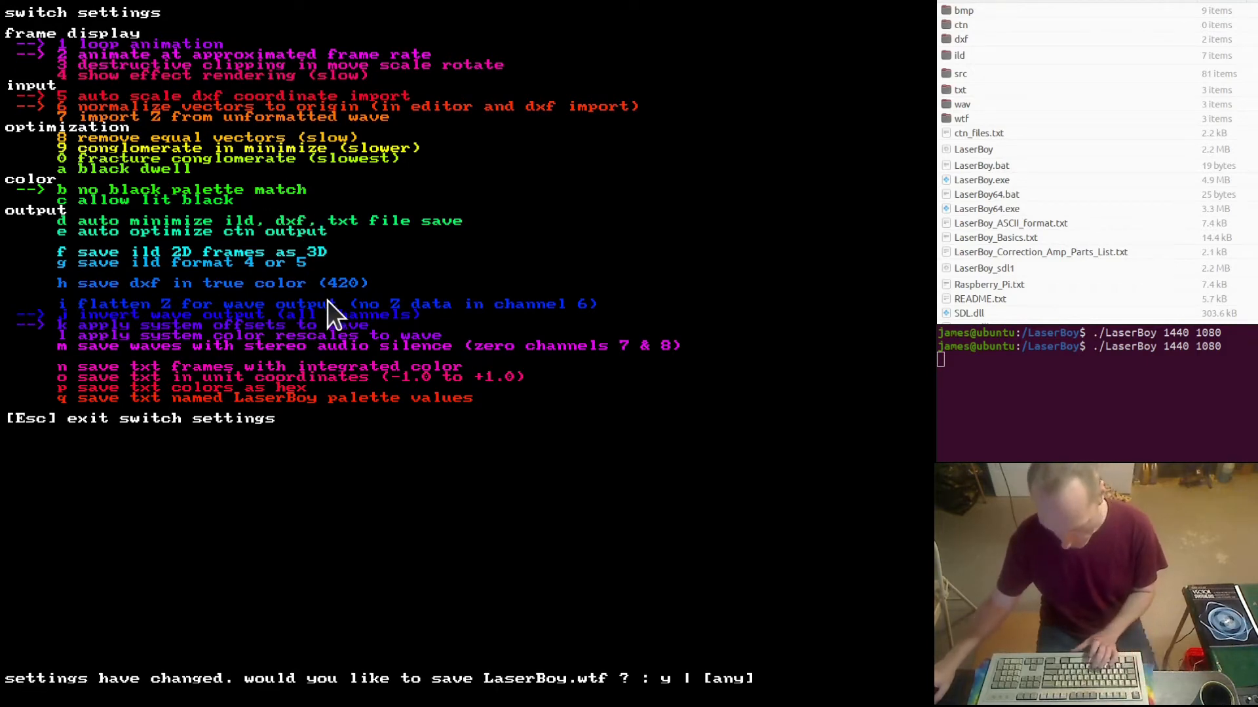
pyautogui.press('y')
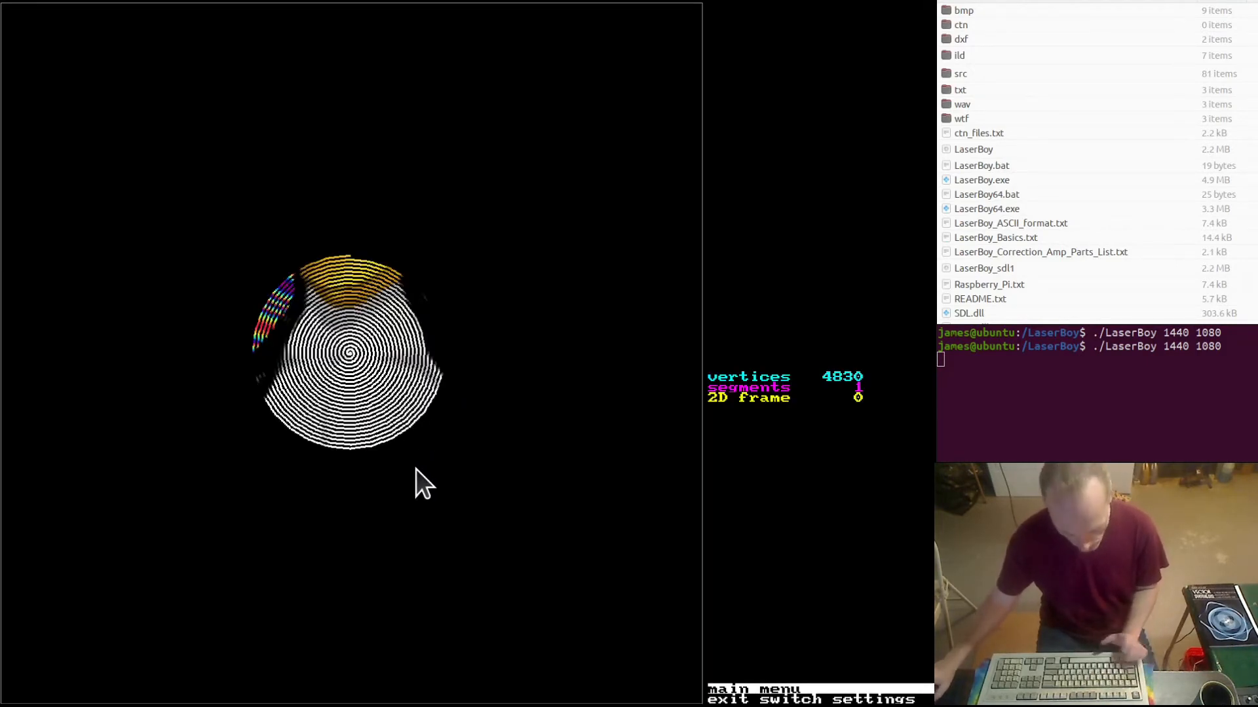
# Look over the frame transforms, then run through the animation from the first frame to frame 76 to examine the spiral's position.
pyautogui.press('f')
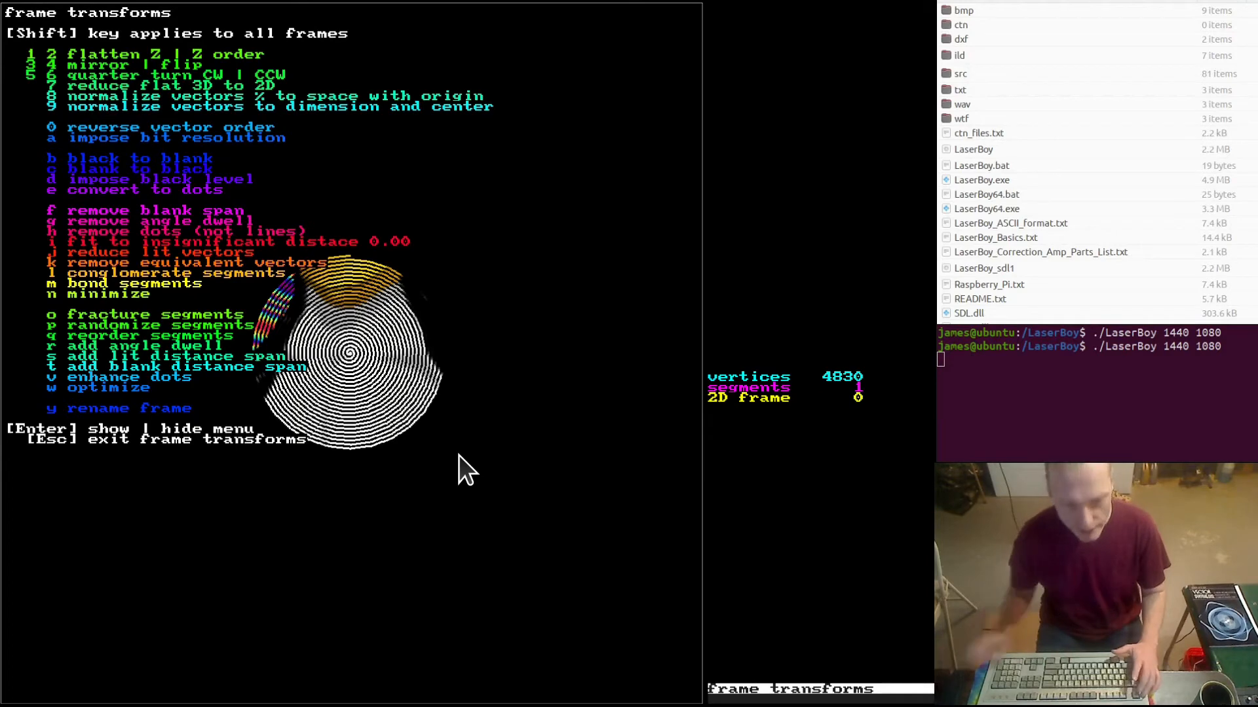
pyautogui.press('Escape')
pyautogui.press('+')
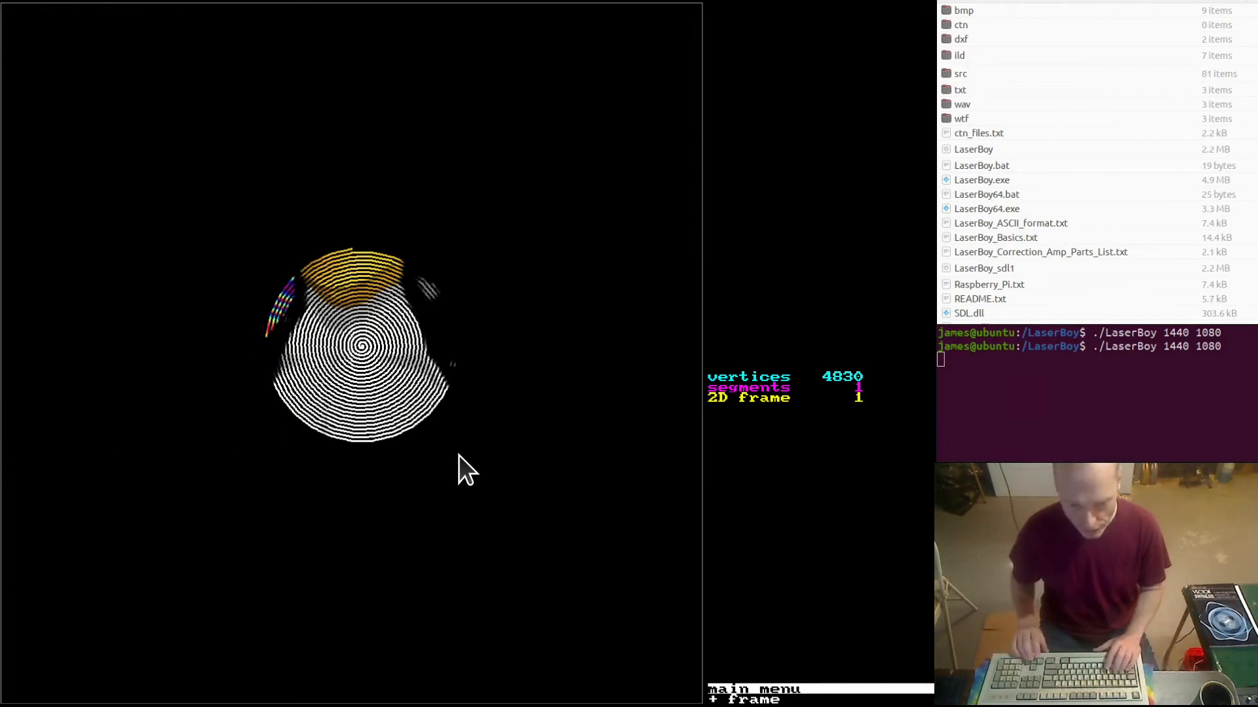
pyautogui.press('+')
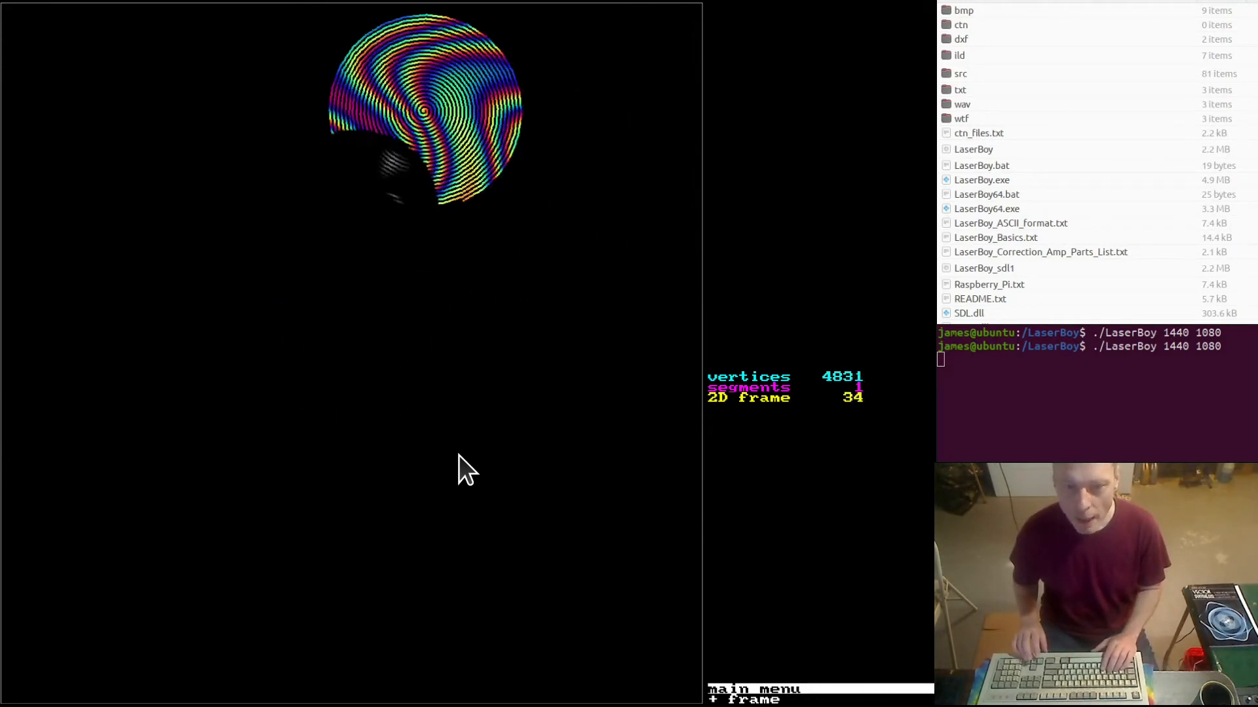
pyautogui.press('+')
pyautogui.press('+')
pyautogui.press('-')
pyautogui.press('-')
pyautogui.press('+')
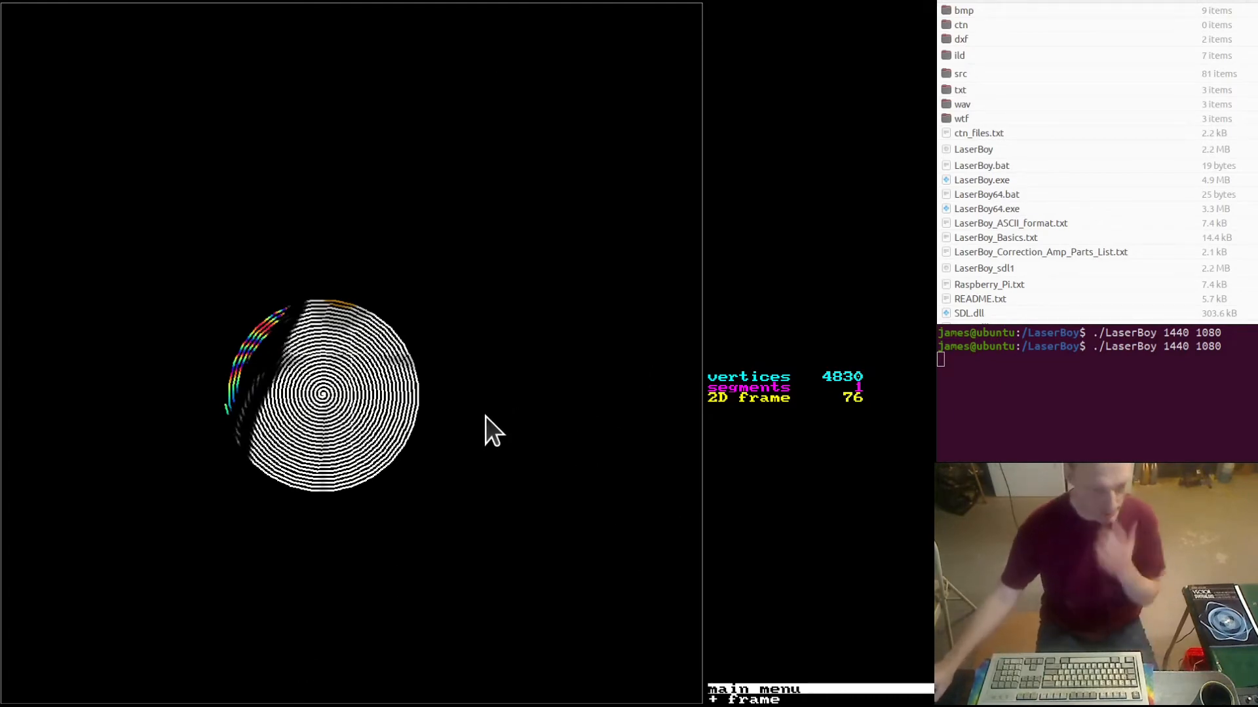
# Run backward from frame 76 to frame 7 and return to the first frame, examining the spiral's position against the bounds.
pyautogui.press('-')
pyautogui.press('-')
pyautogui.press('-')
pyautogui.press('-')
pyautogui.press('-')
pyautogui.press('-')
pyautogui.press('-')
pyautogui.press('-')
pyautogui.press('-')
pyautogui.press('-')
pyautogui.press('-')
pyautogui.press('-')
pyautogui.press('-')
pyautogui.press('-')
pyautogui.press('-')
pyautogui.press('-')
pyautogui.press('-')
pyautogui.press('-')
pyautogui.press('-')
pyautogui.press('-')
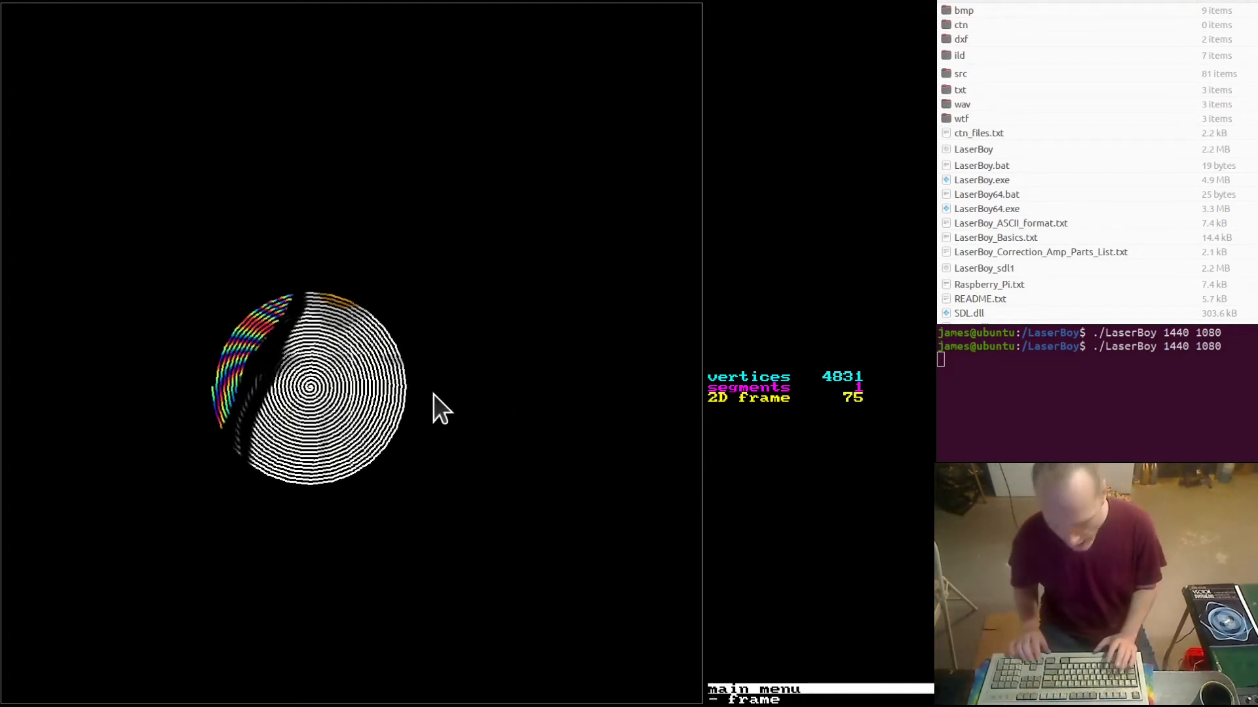
pyautogui.press('-')
pyautogui.press('-')
pyautogui.press('-')
pyautogui.press('-')
pyautogui.press('-')
pyautogui.press('-')
pyautogui.press('-')
pyautogui.press('-')
pyautogui.press('-')
pyautogui.press('-')
pyautogui.press('-')
pyautogui.press('-')
pyautogui.press('-')
pyautogui.press('-')
pyautogui.press('-')
pyautogui.press('-')
pyautogui.press('-')
pyautogui.press('-')
pyautogui.press('-')
pyautogui.press('-')
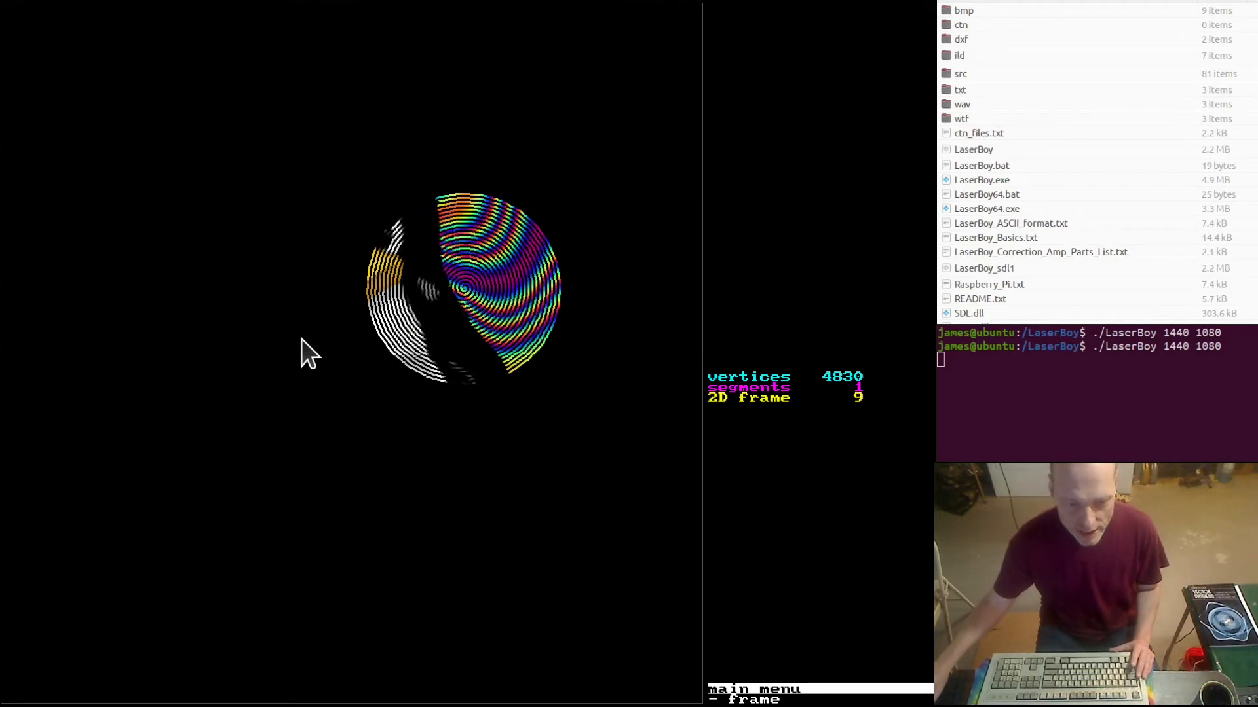
pyautogui.press('-')
pyautogui.press('-')
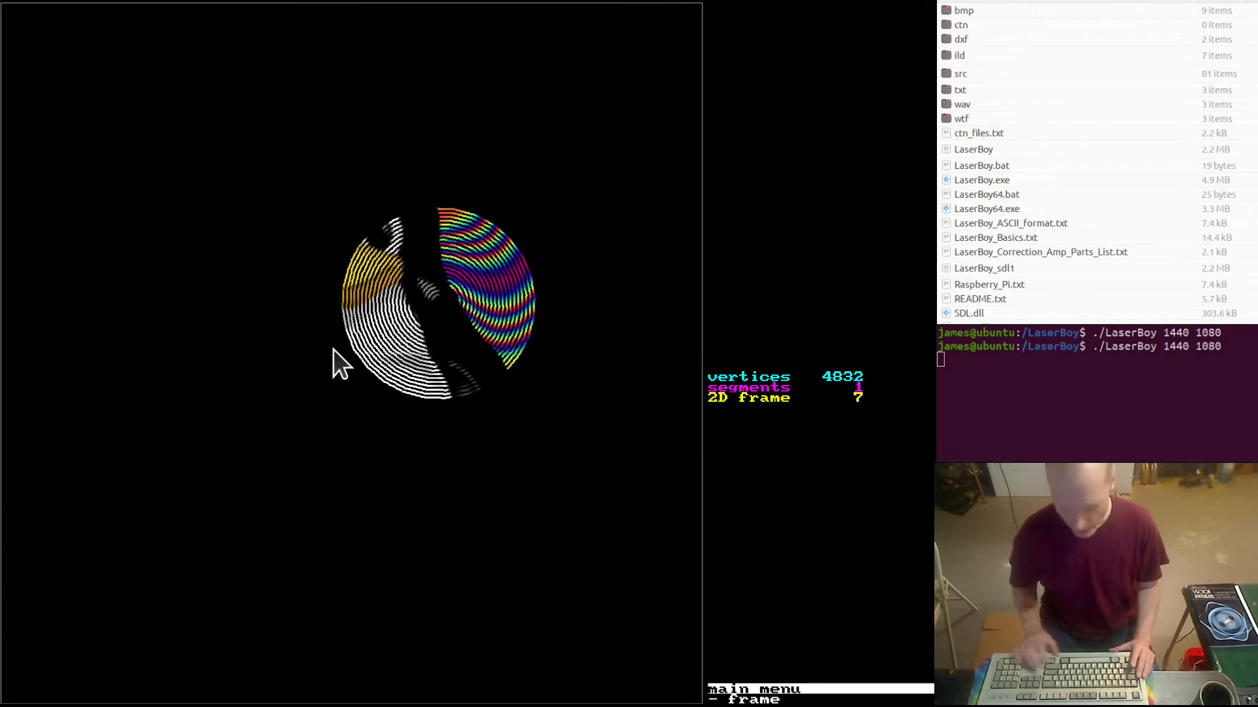
pyautogui.press('_')
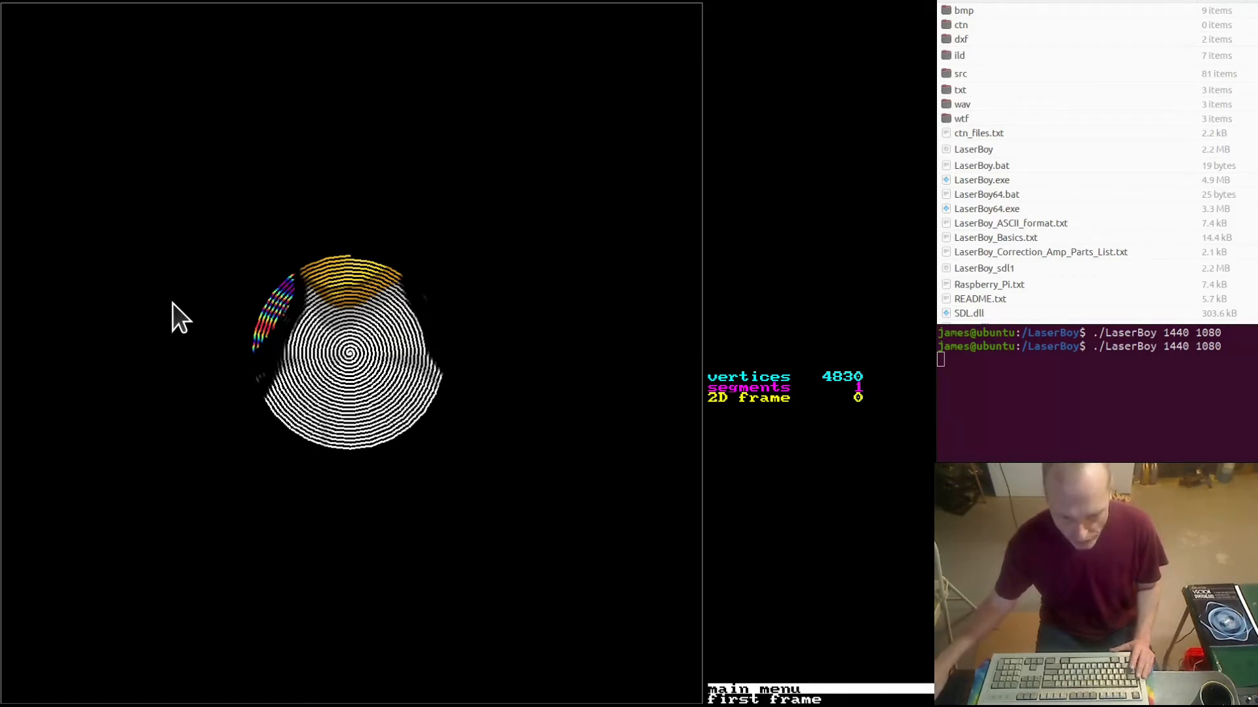
# Run forward from the first frame and step back to frame 20 to examine the spiral near the edge of the space.
pyautogui.press('=')
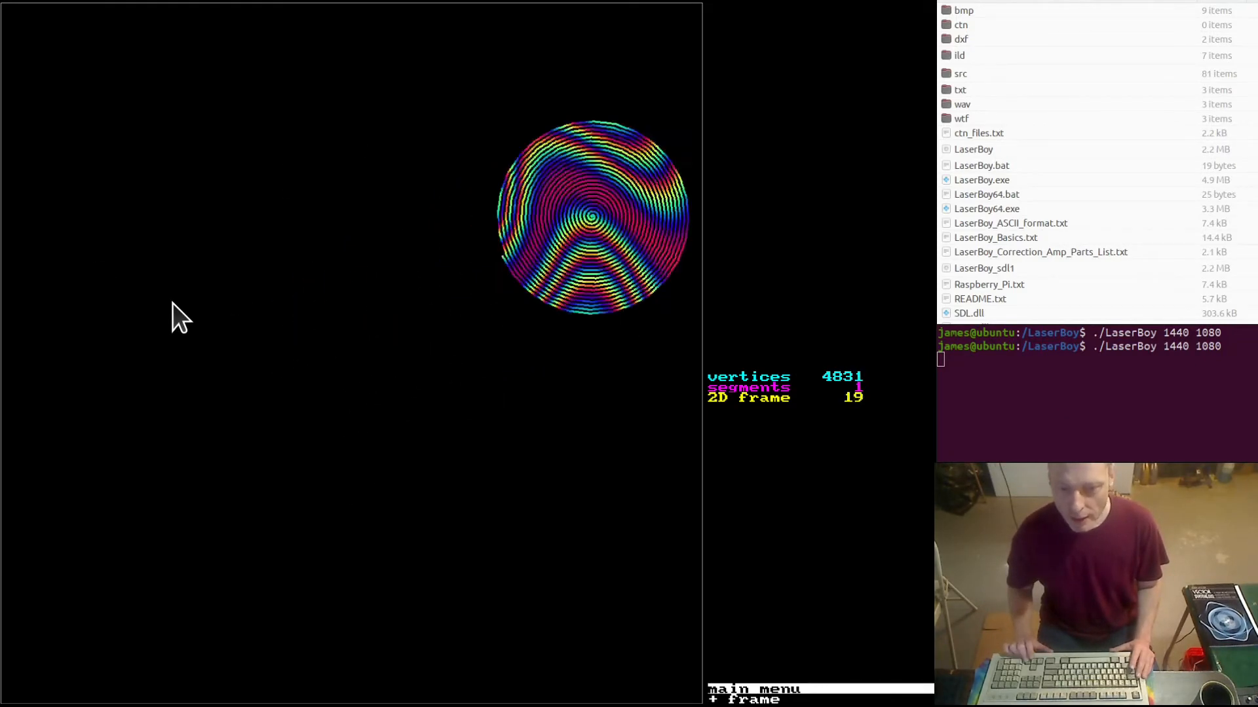
pyautogui.press('=')
pyautogui.press('=')
pyautogui.press('=')
pyautogui.press('=')
pyautogui.press('-')
pyautogui.press('-')
pyautogui.press('-')
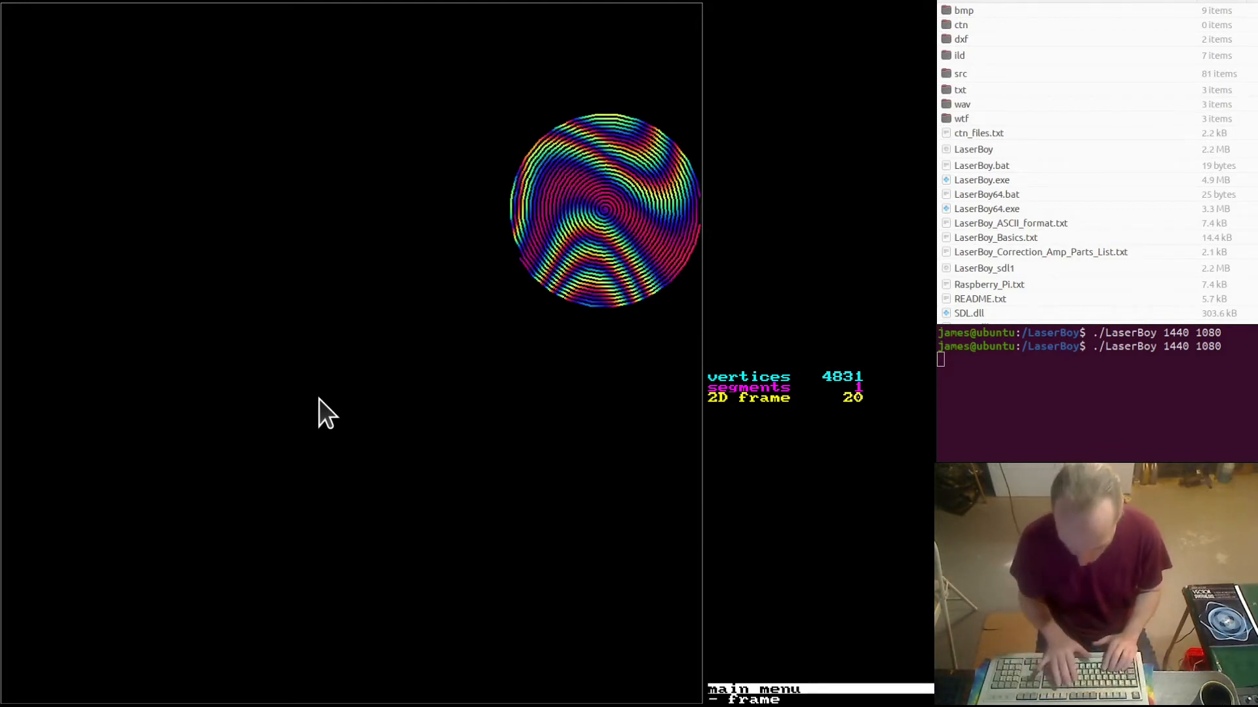
# From the first frame, normalize the vectors of all frames to 100% of space with origin, treating each frame individually.
pyautogui.press('_')
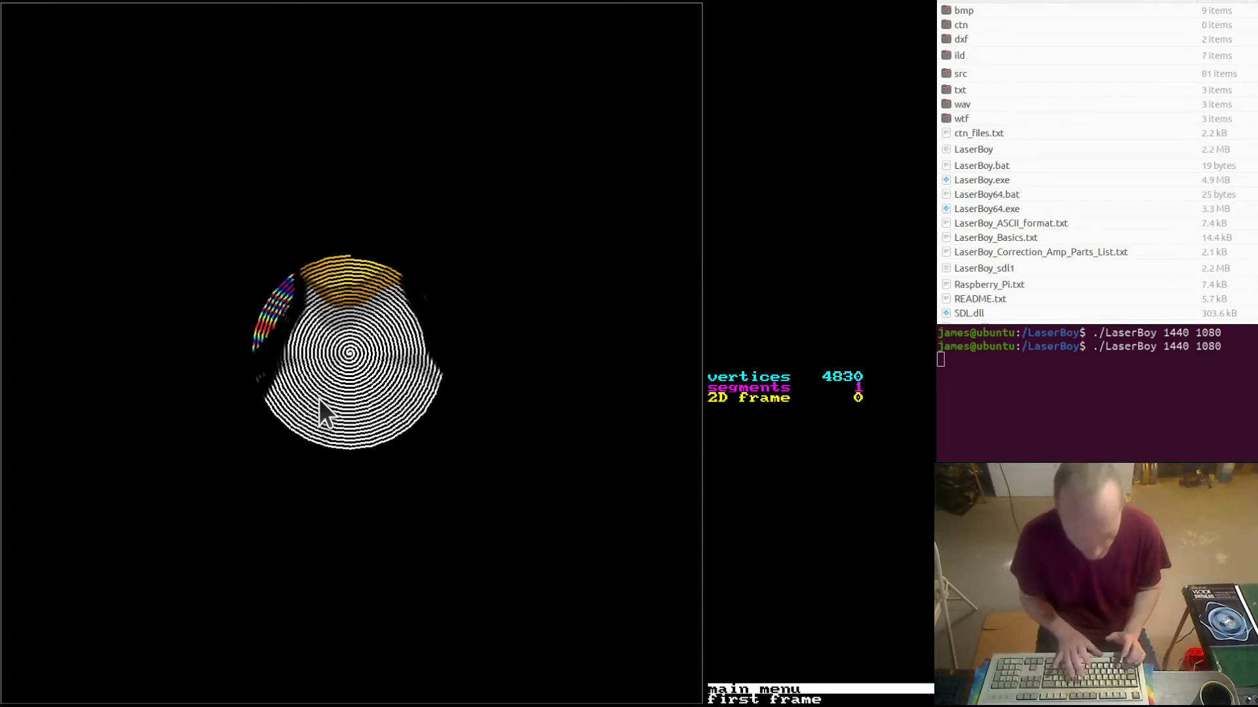
pyautogui.press('x')
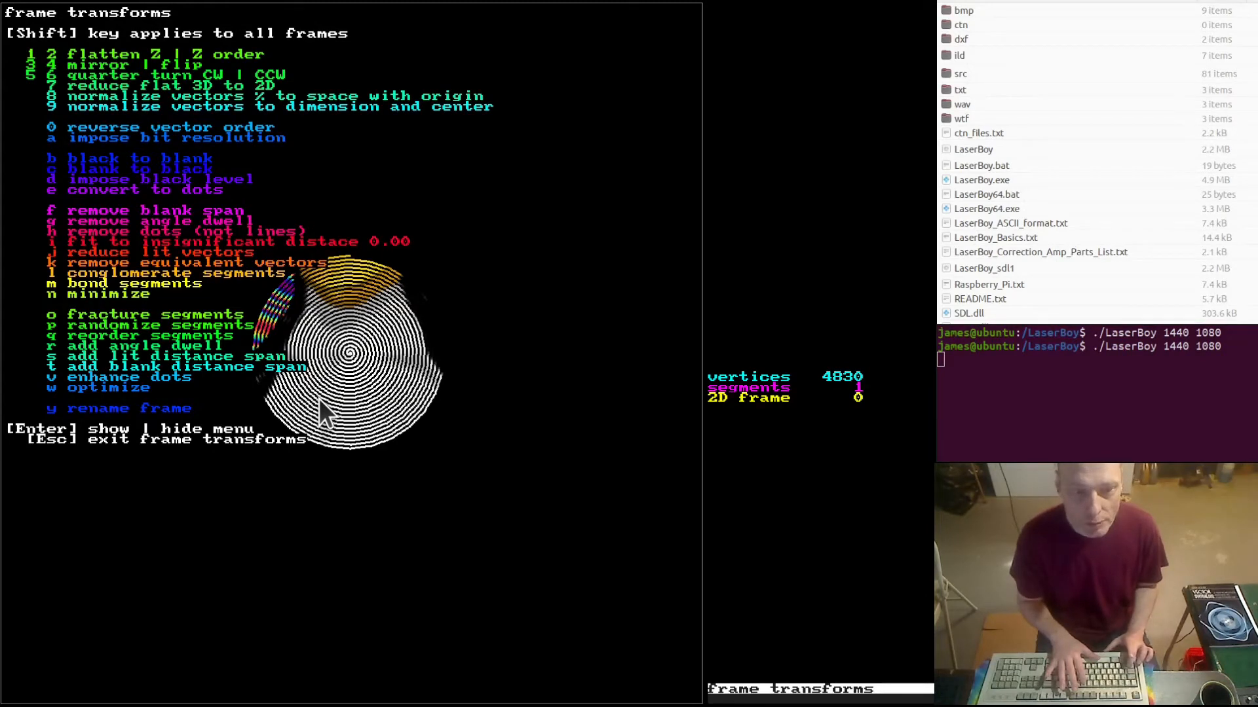
pyautogui.hotkey('shift', '8')
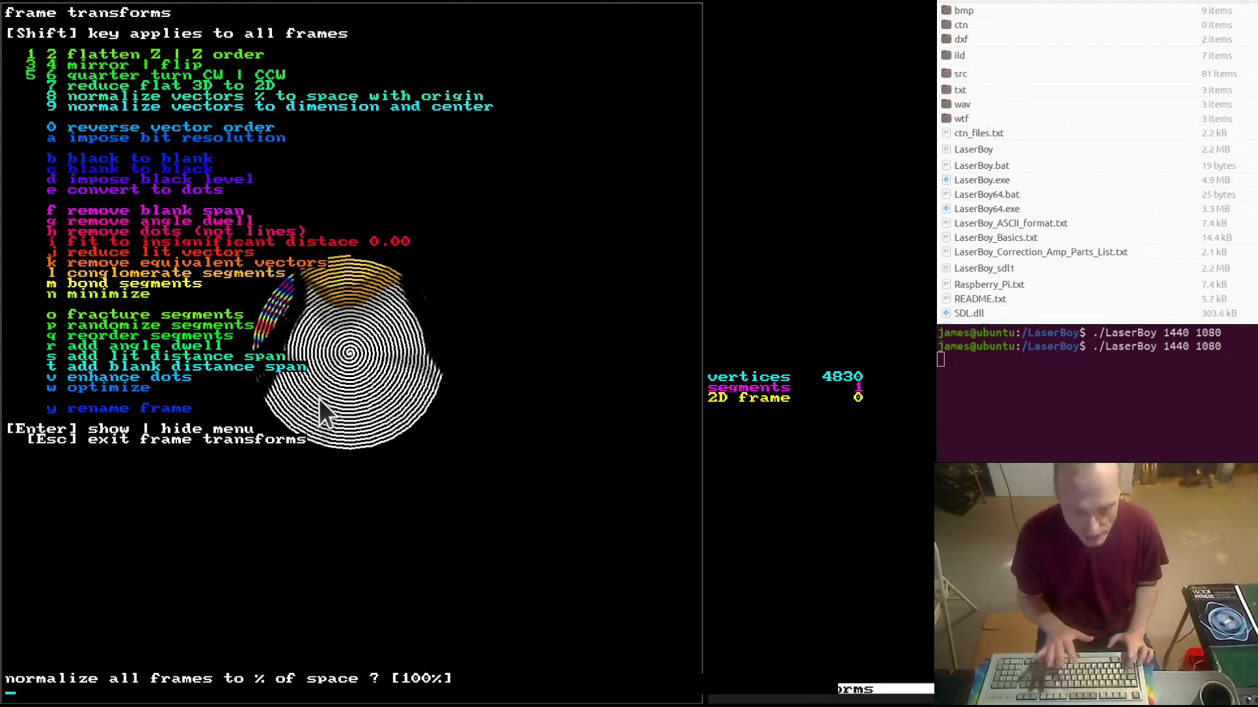
pyautogui.press('Return')
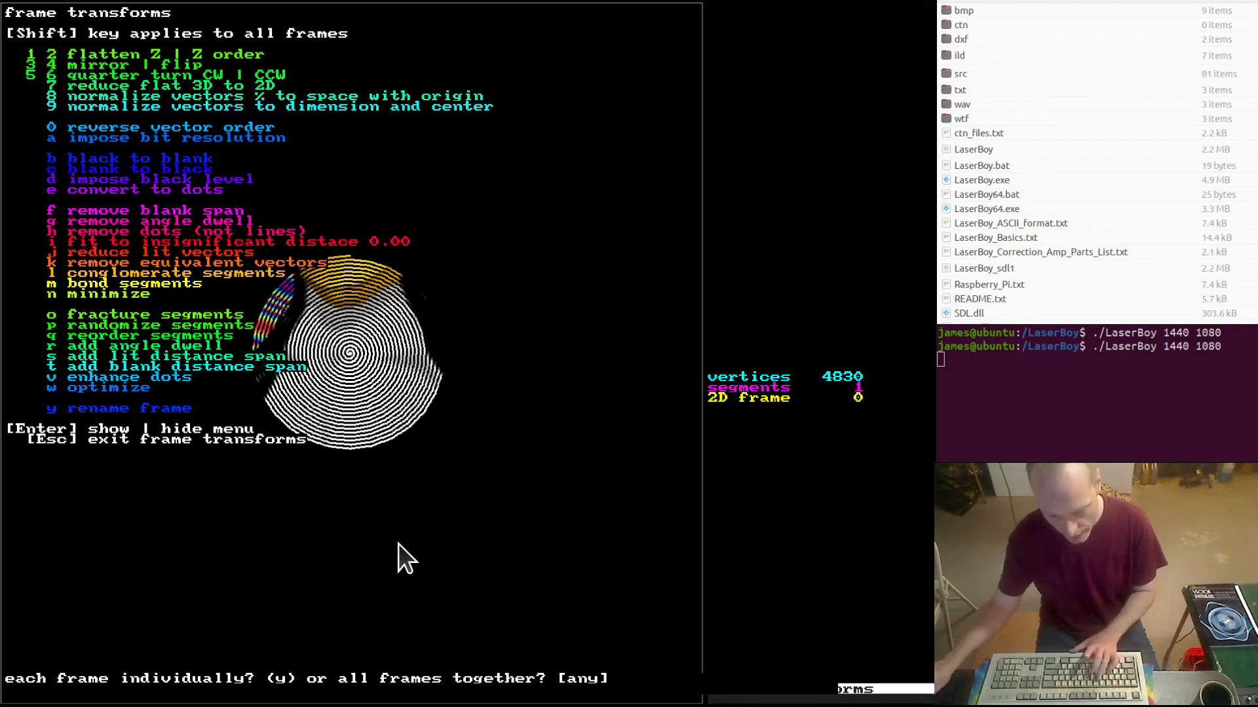
pyautogui.press('Return')
pyautogui.press('Escape')
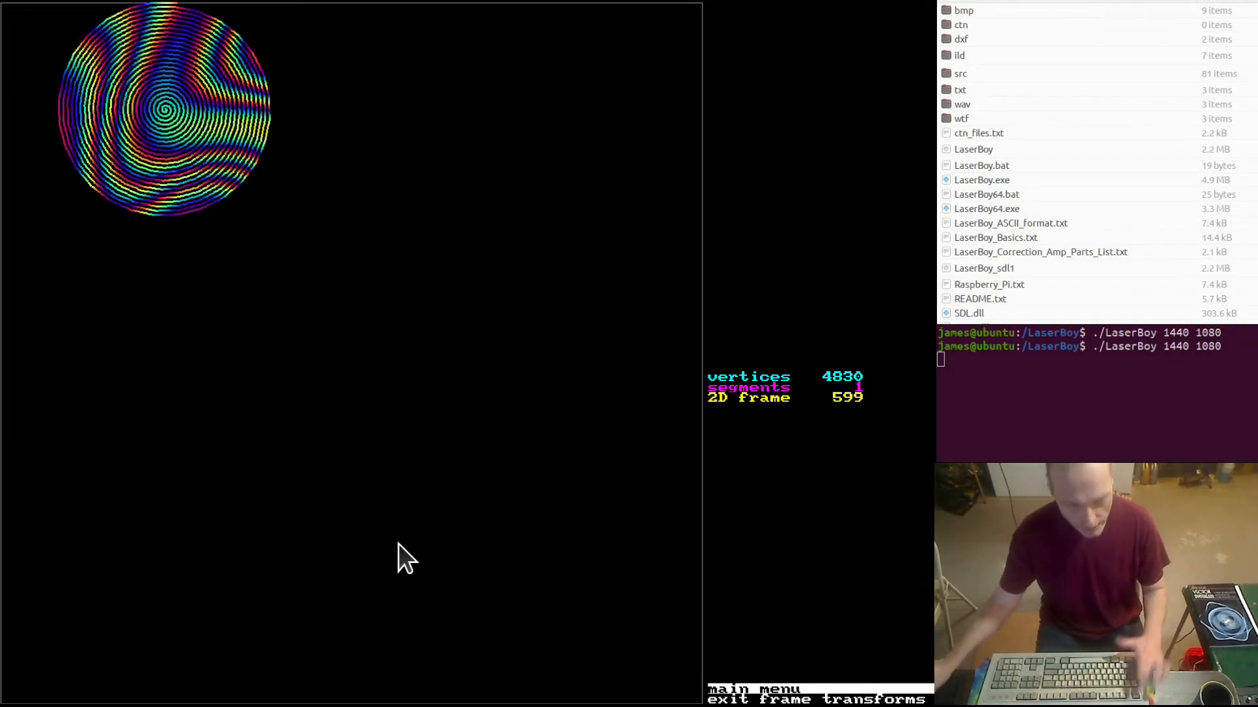
# Run forward from the last frame through the start of the animation to about frame 455 to examine the normalized spiral's changing size.
pyautogui.press('+')
pyautogui.press('+')
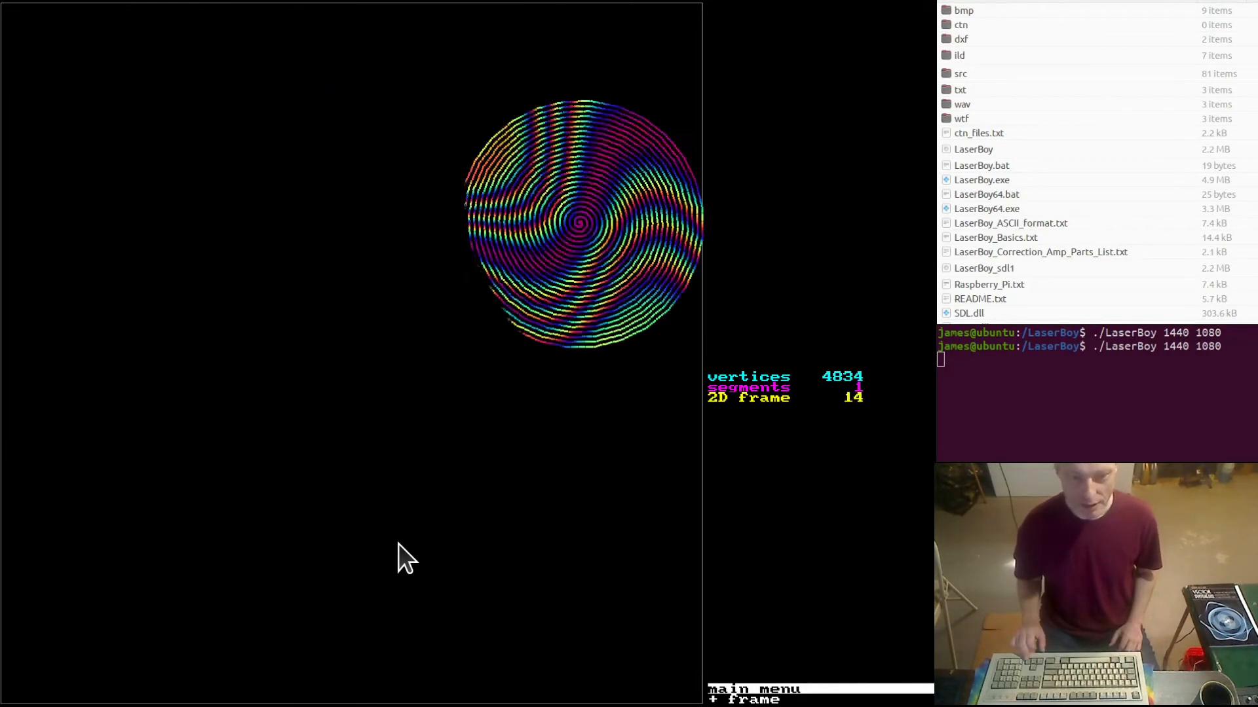
pyautogui.press('+')
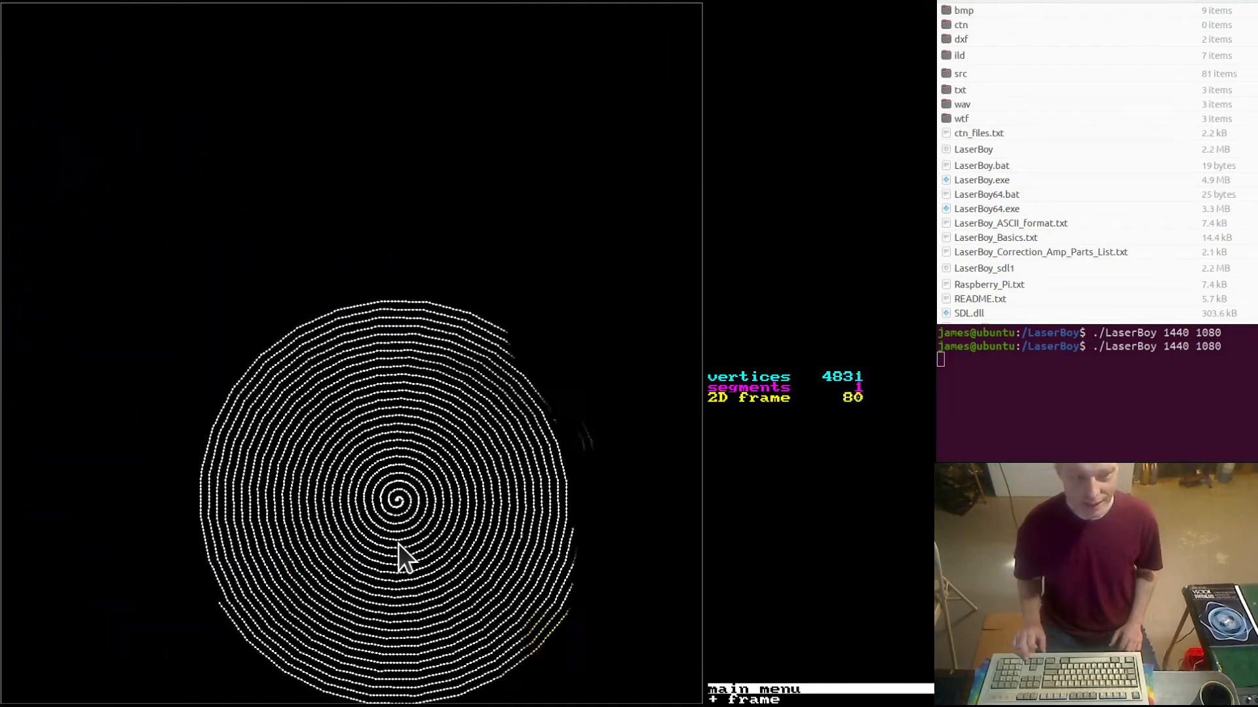
pyautogui.press('+')
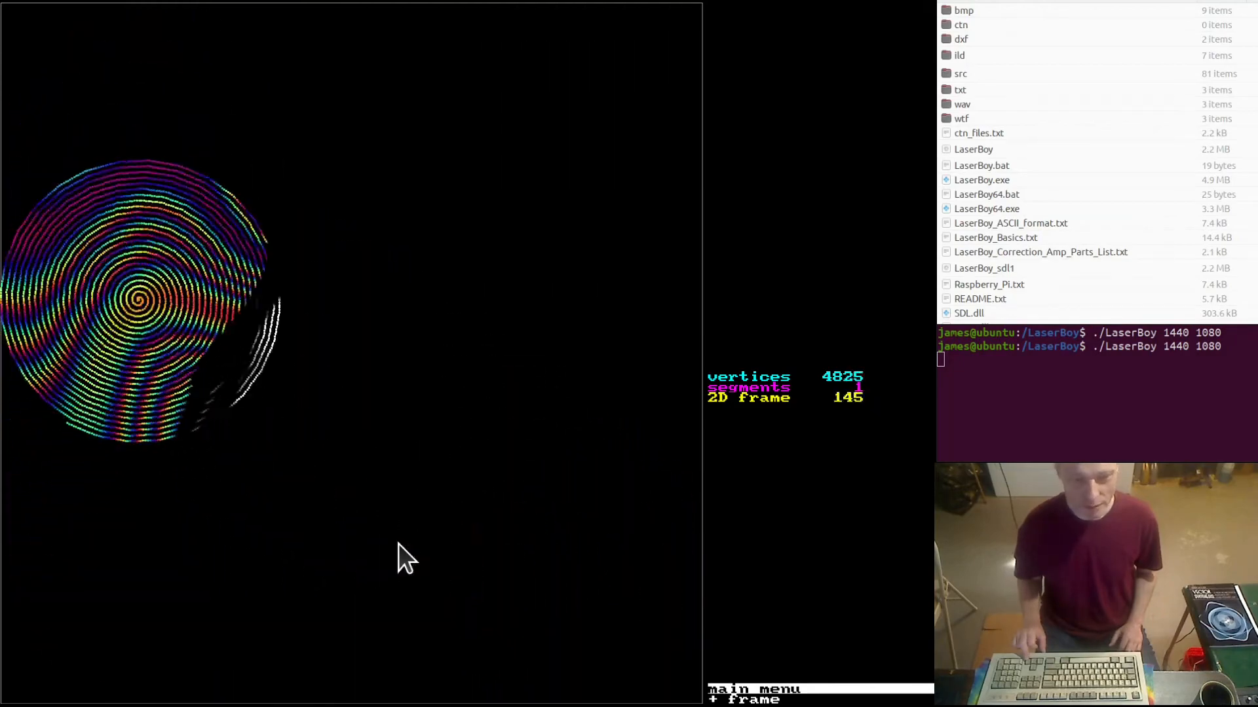
pyautogui.press('+')
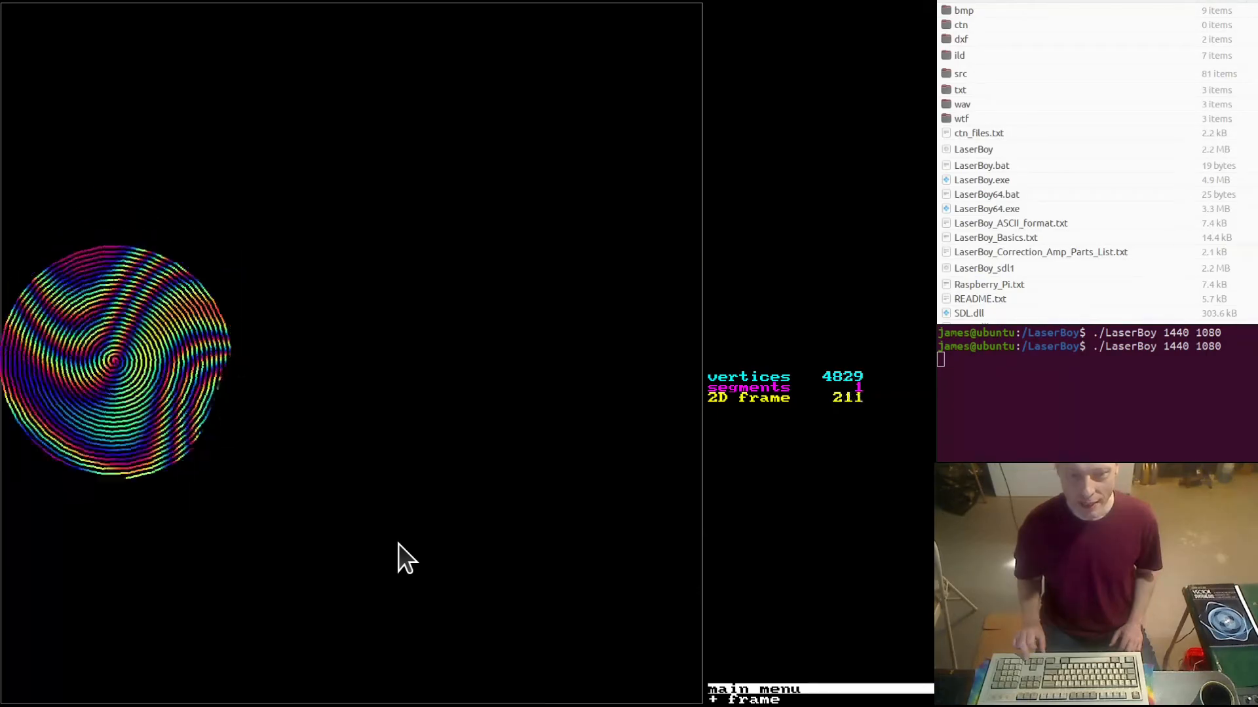
pyautogui.press('+')
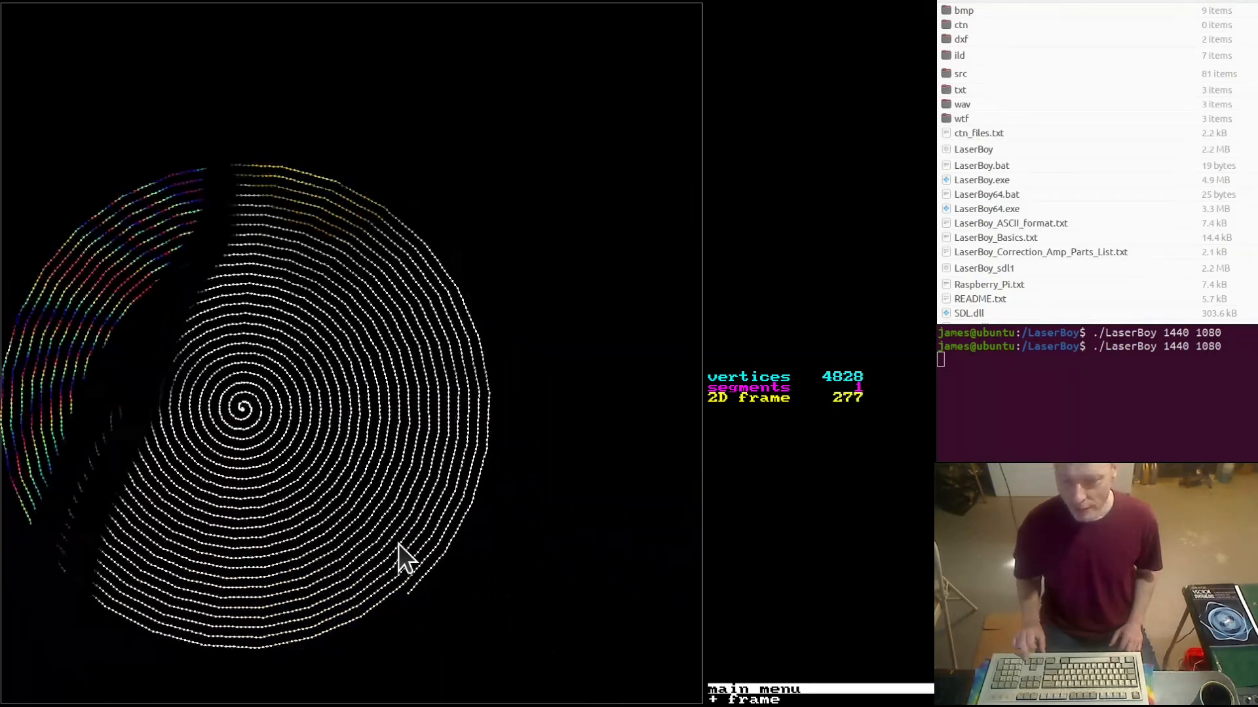
pyautogui.press('+')
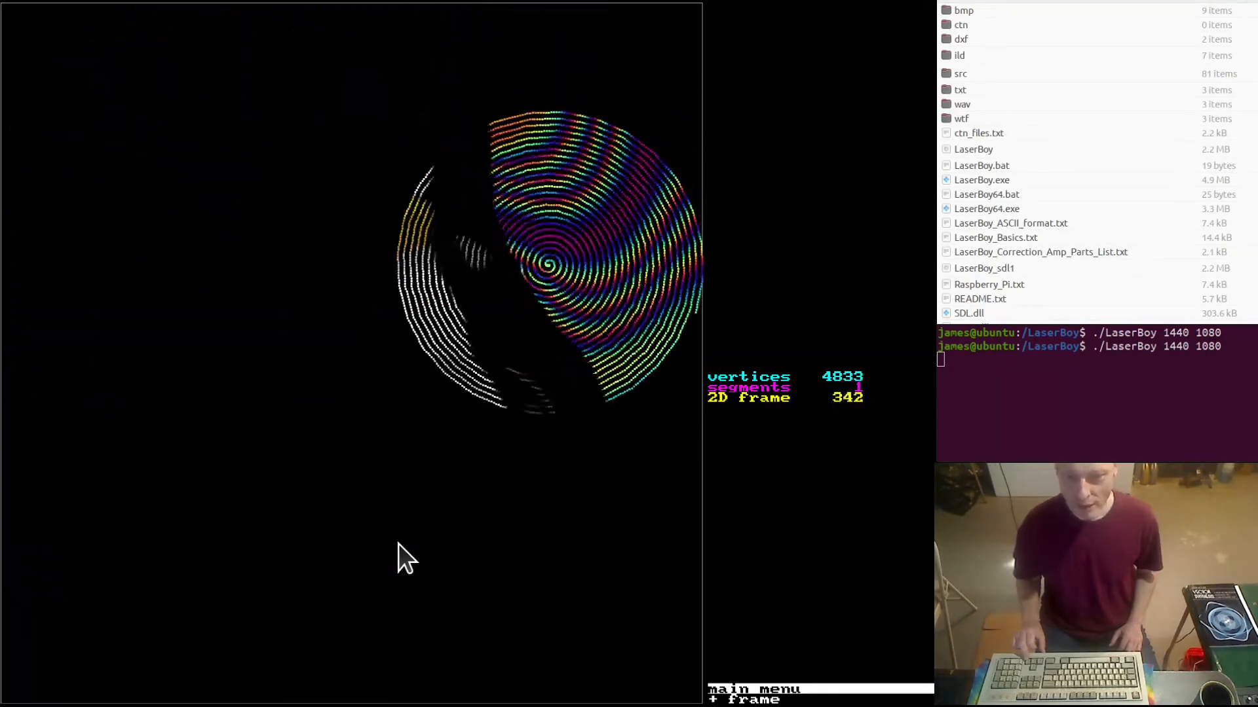
pyautogui.press('+')
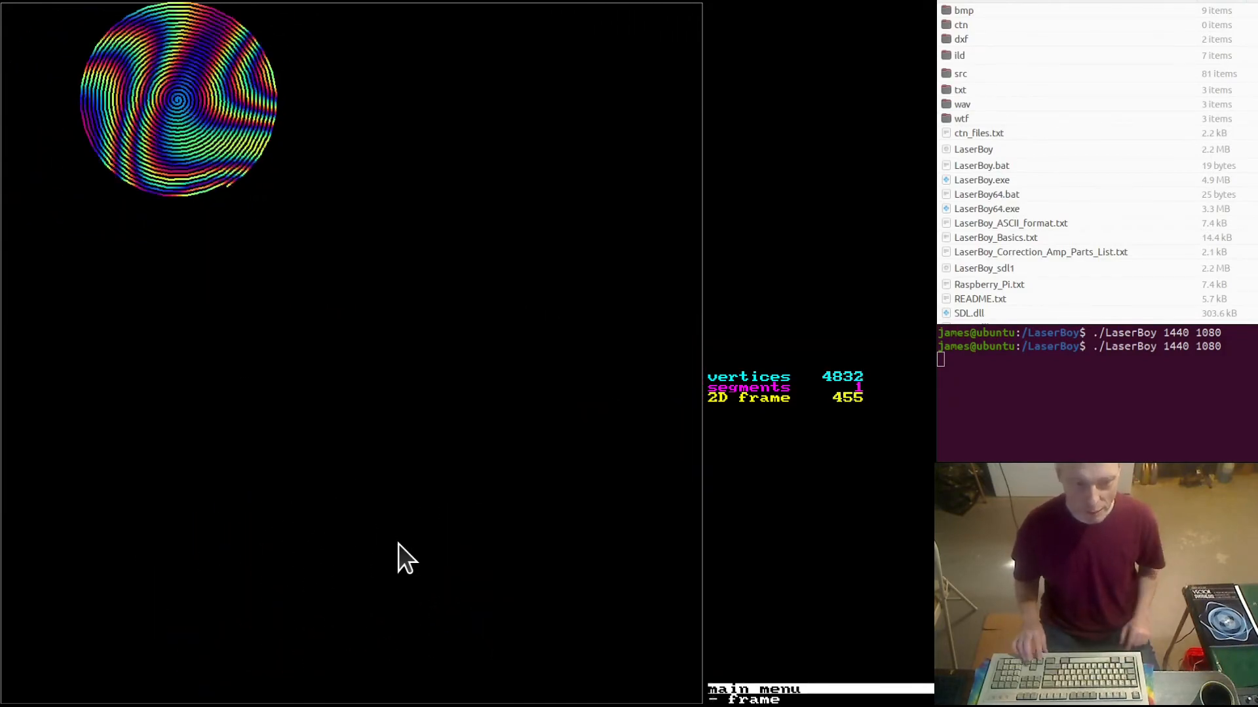
# Move backward and forward between frames 455 and 427, stopping at frame 428, to compare the scaled spirals near the center.
pyautogui.press('-')
pyautogui.press('-')
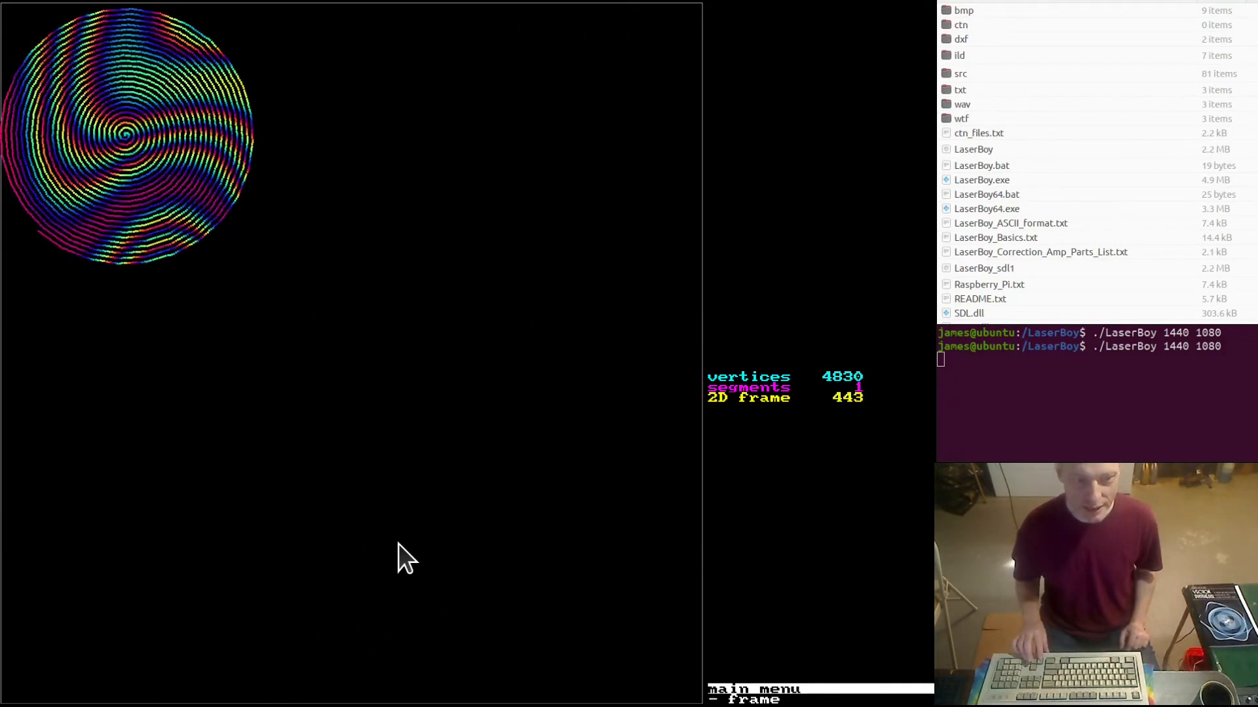
pyautogui.press('-')
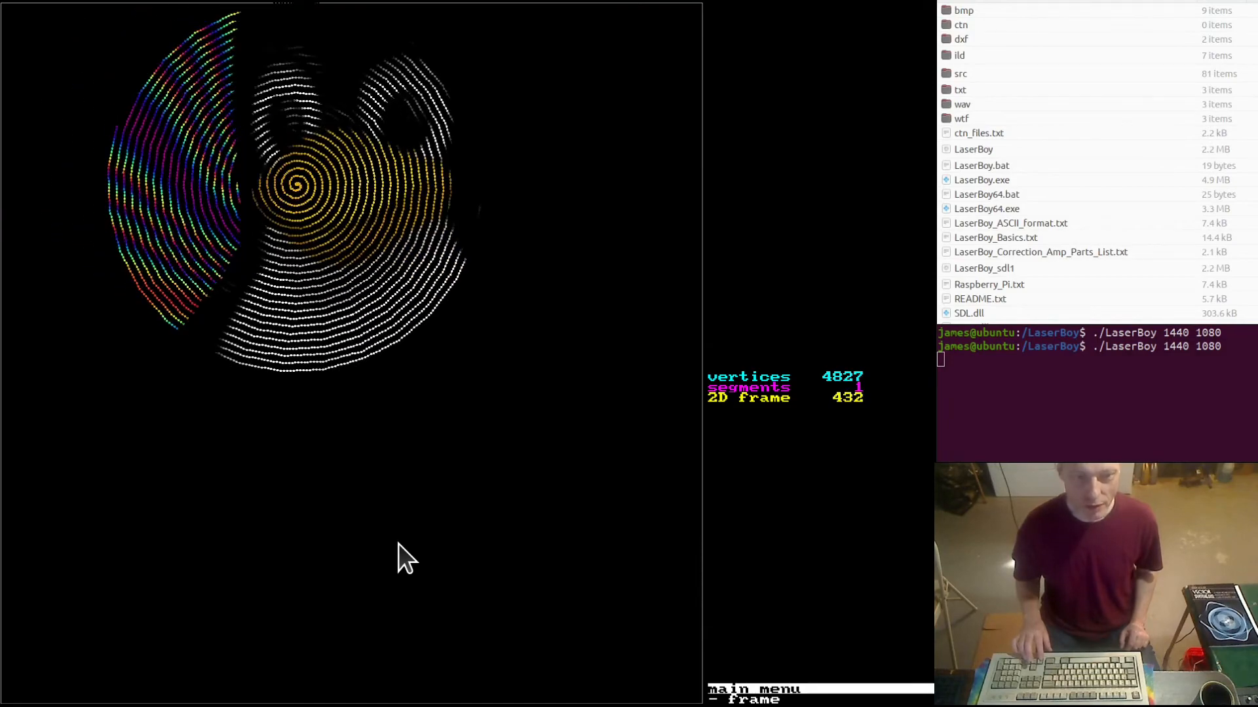
pyautogui.press('=')
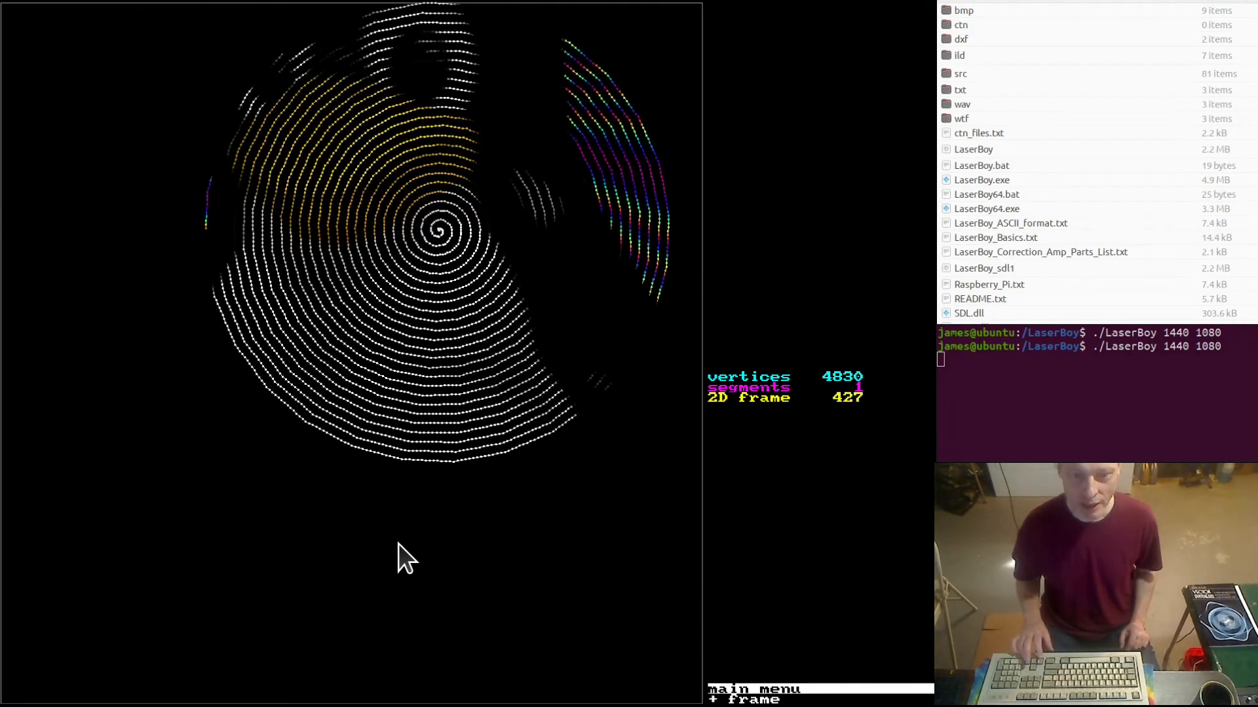
pyautogui.press('-')
pyautogui.press('-')
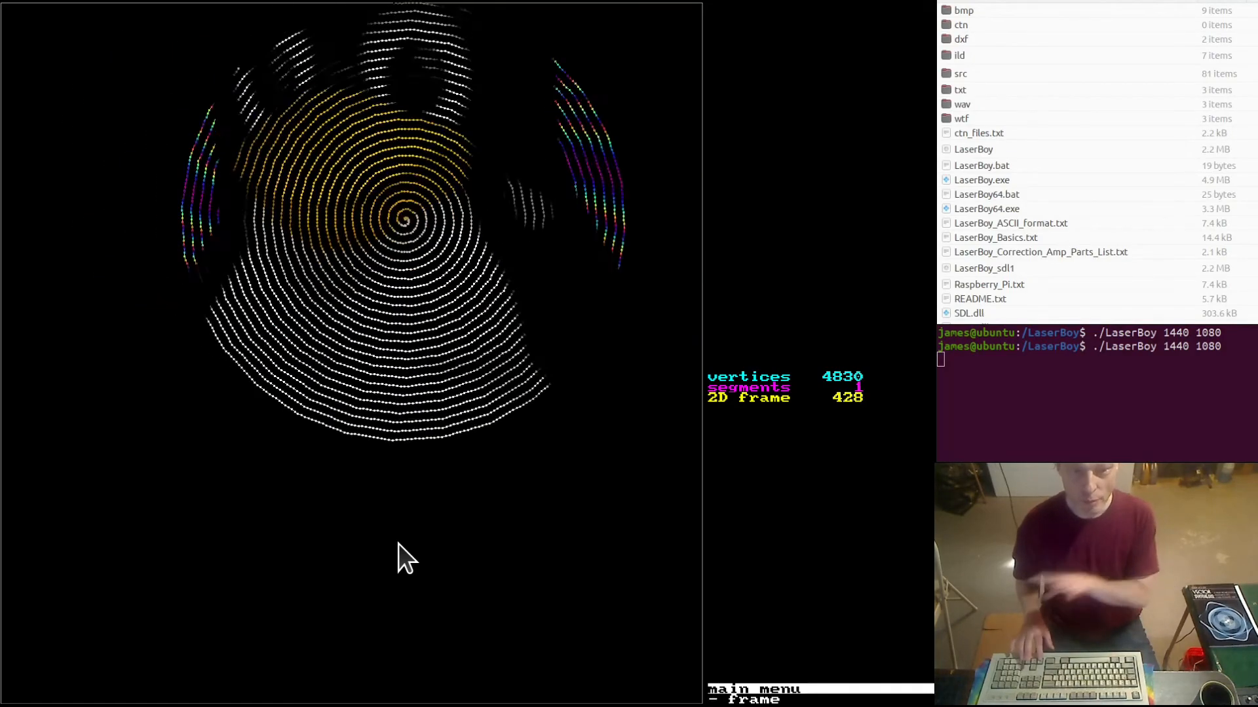
# Run backward from frame 428 to frame 318 and forward to frame 350 to examine the spiral scaling between edge and center.
pyautogui.press('-')
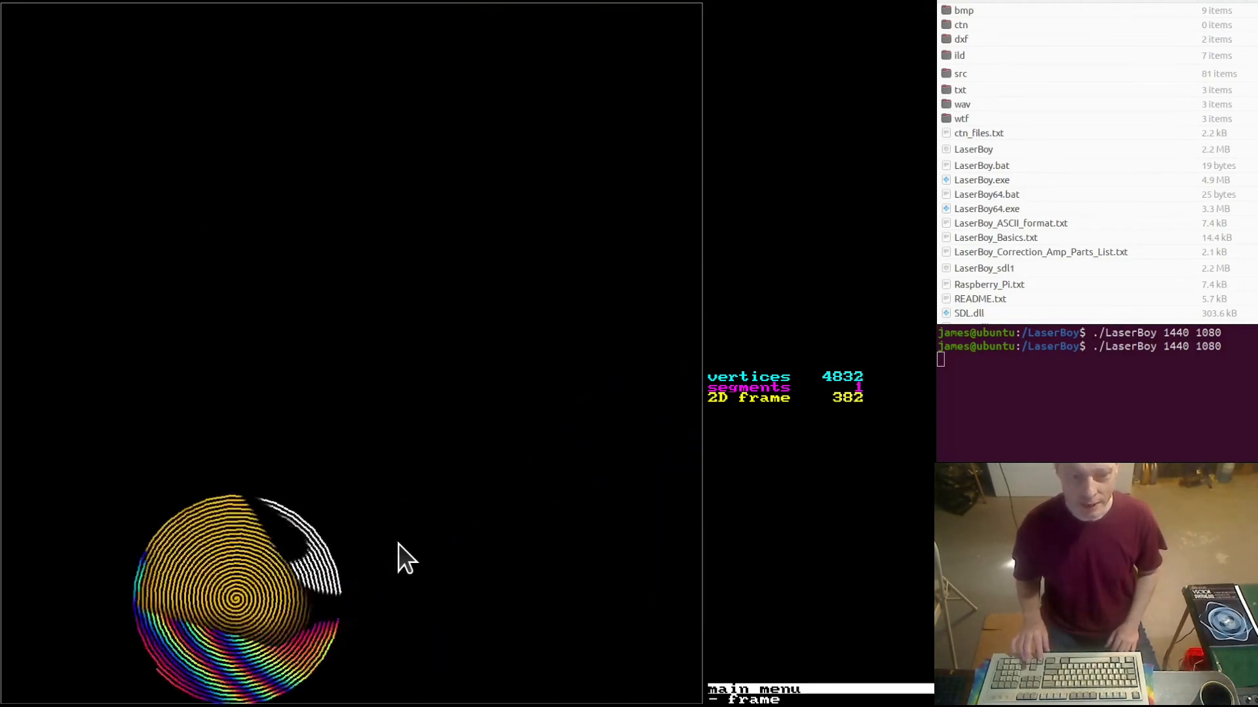
pyautogui.press('-')
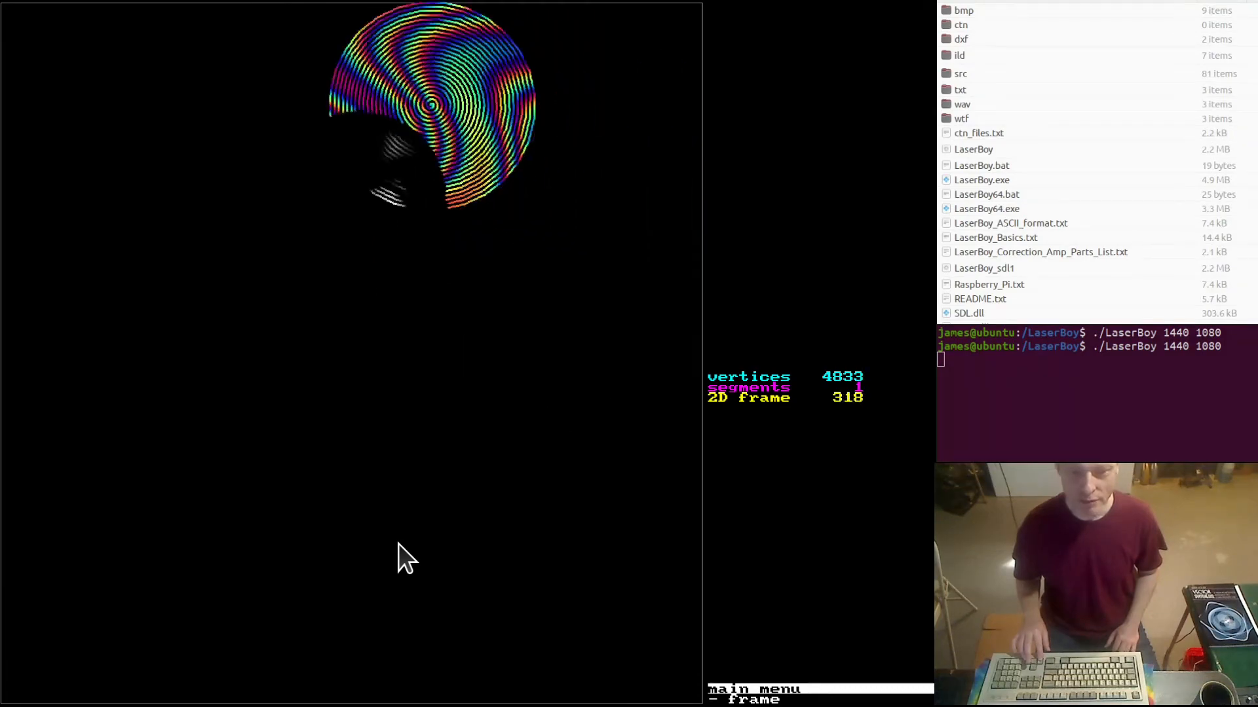
pyautogui.press('+')
pyautogui.press('+')
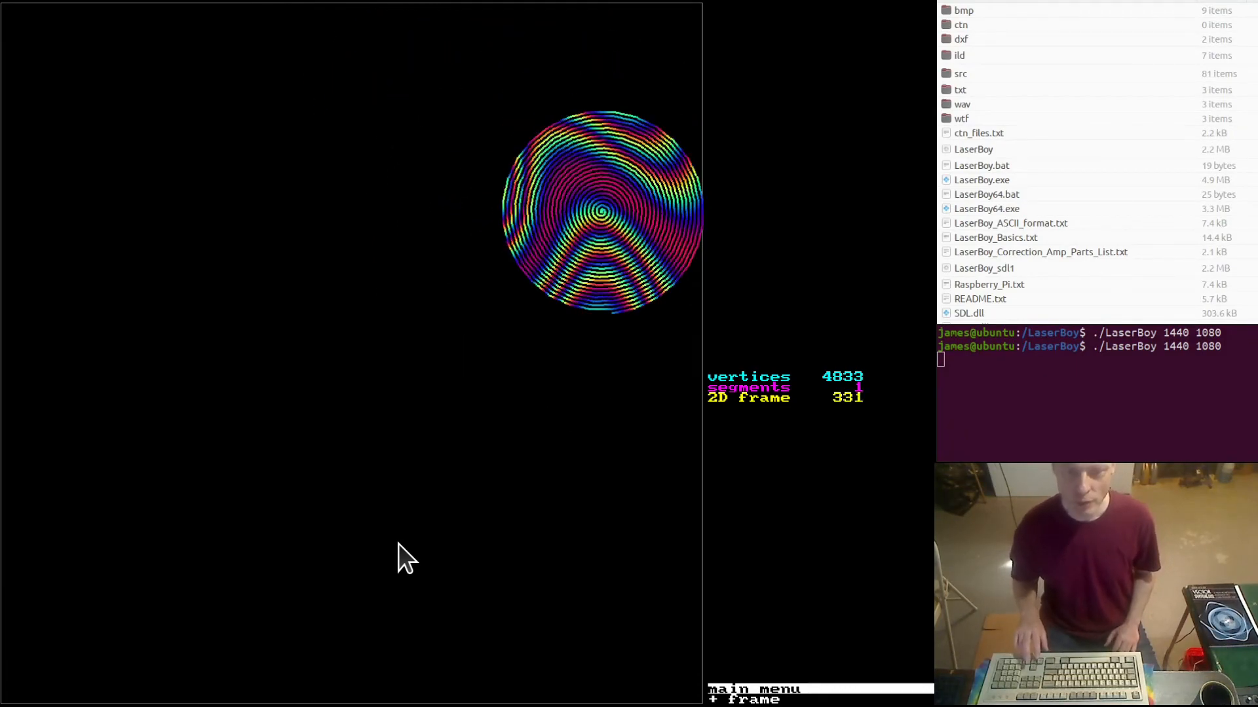
pyautogui.press('+')
pyautogui.press('-')
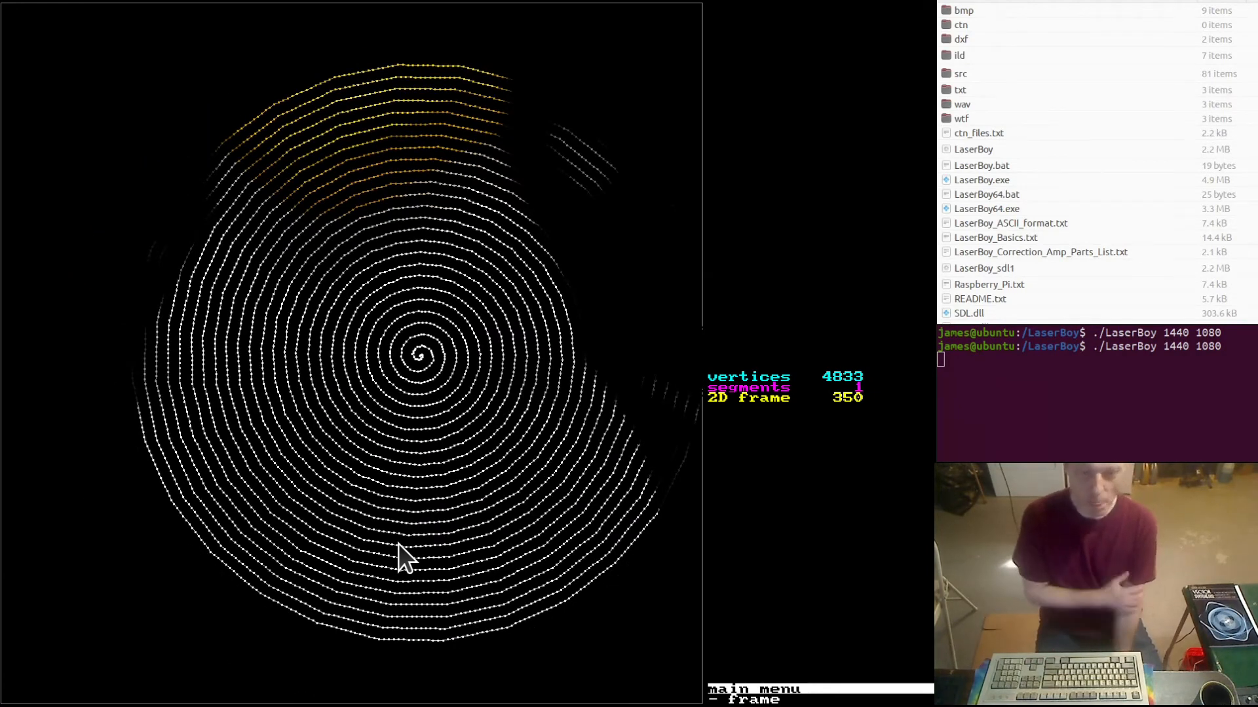
# Compare the normalized spiral in frames 350 and 349, and return to the first frame of the animation.
pyautogui.press('-')
pyautogui.press('-')
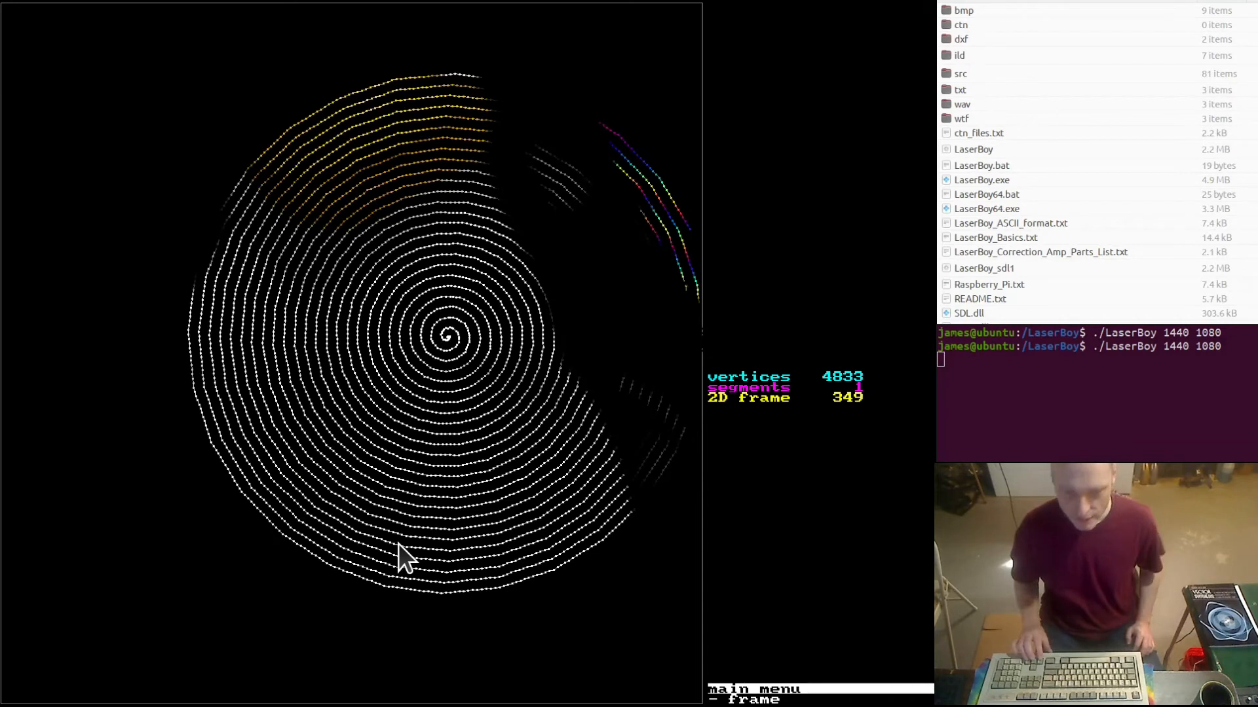
pyautogui.press('+')
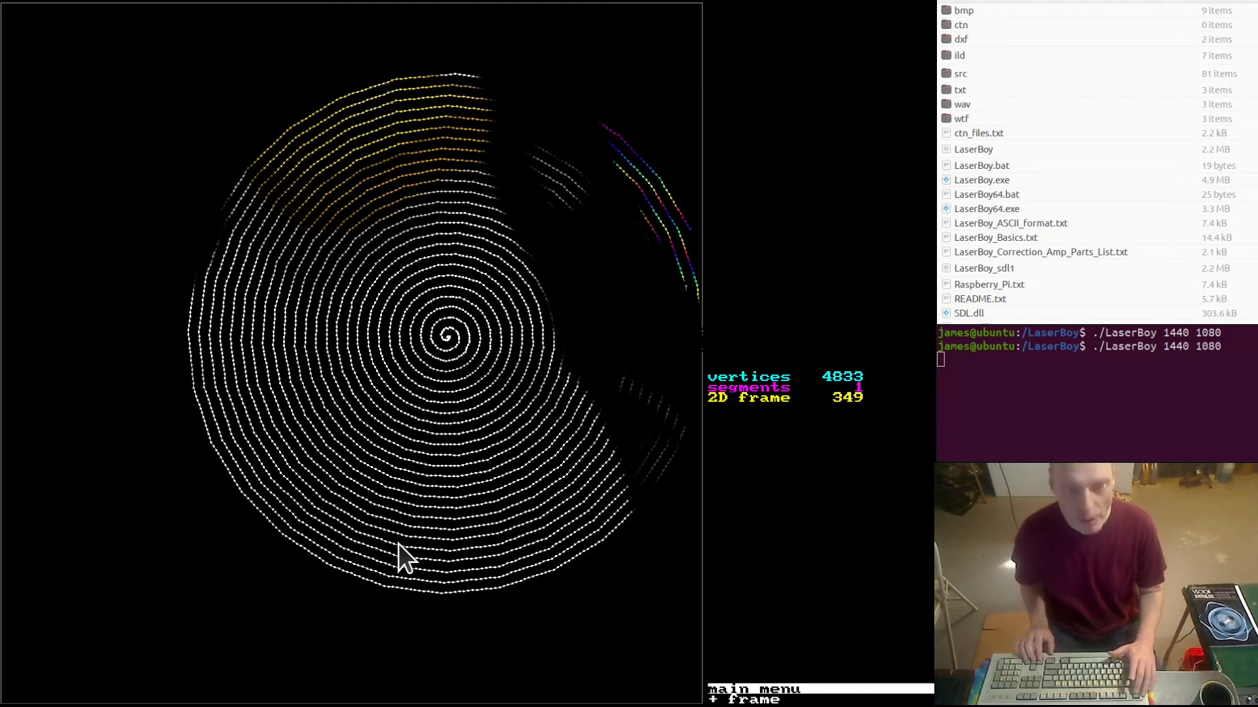
pyautogui.press('Escape')
pyautogui.press('n')
pyautogui.press('Home')
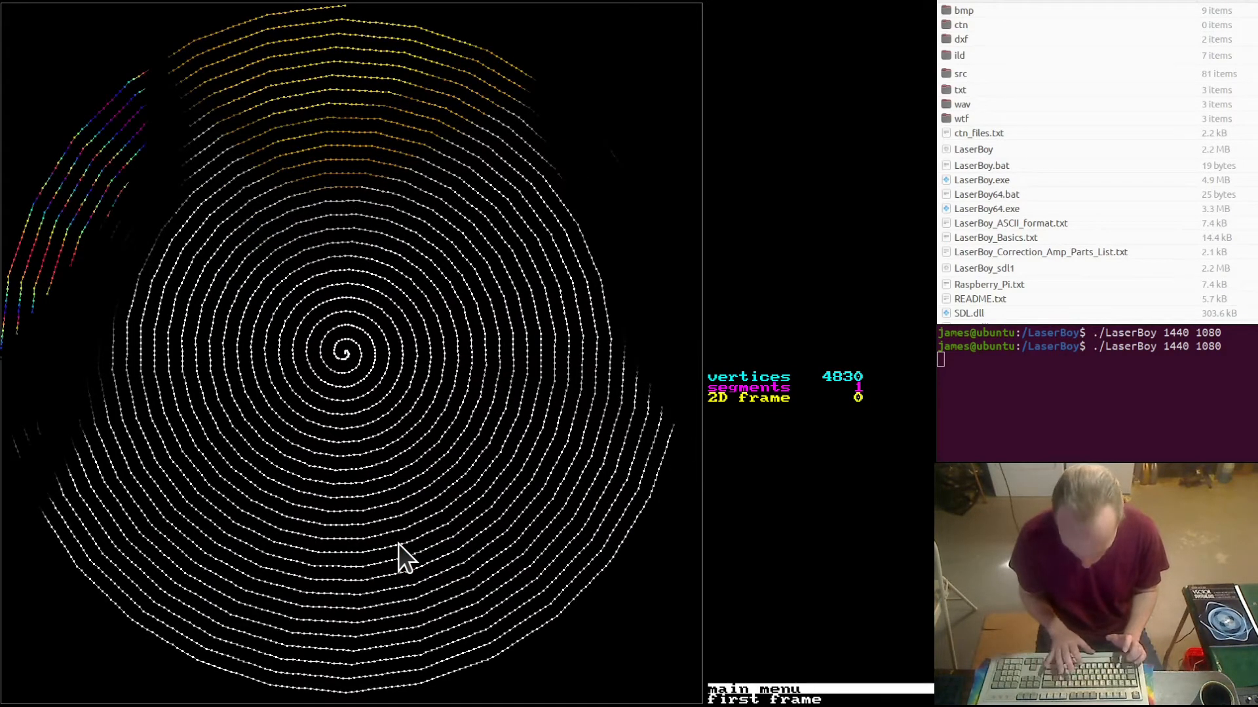
# Add an empty frame to the beginning of the frame set.
pyautogui.press('r')
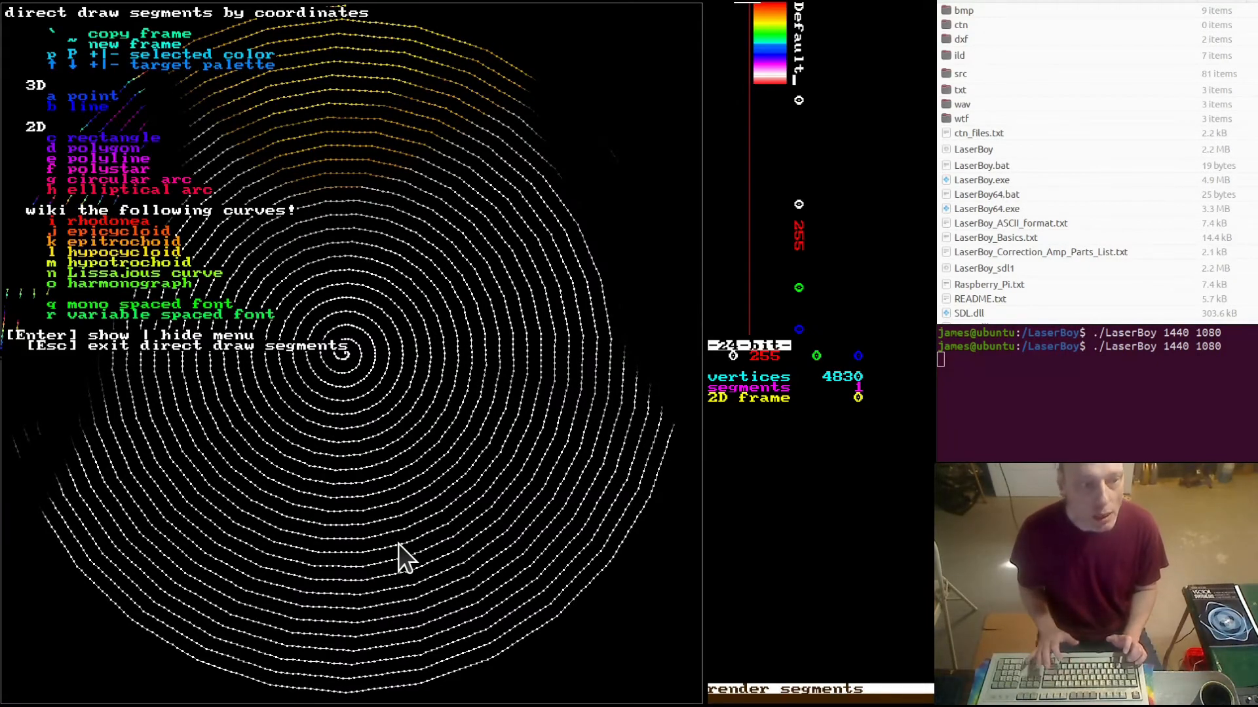
pyautogui.press('Escape')
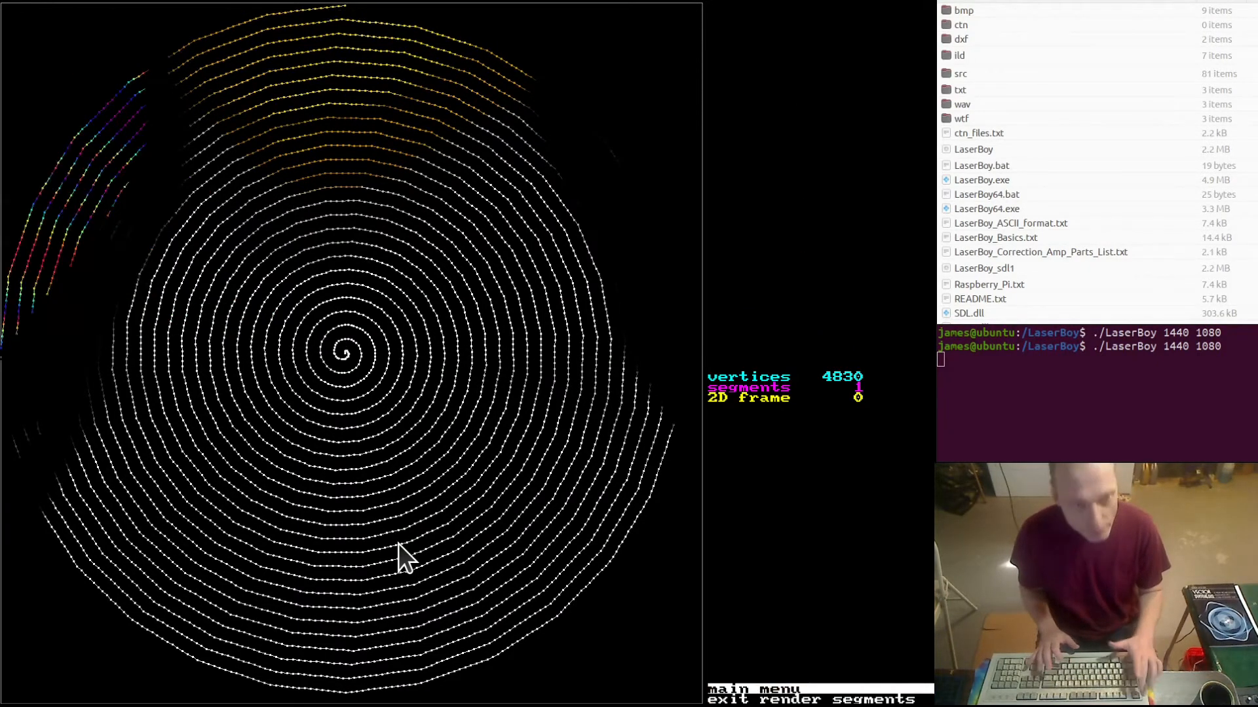
pyautogui.press('f')
pyautogui.press('9')
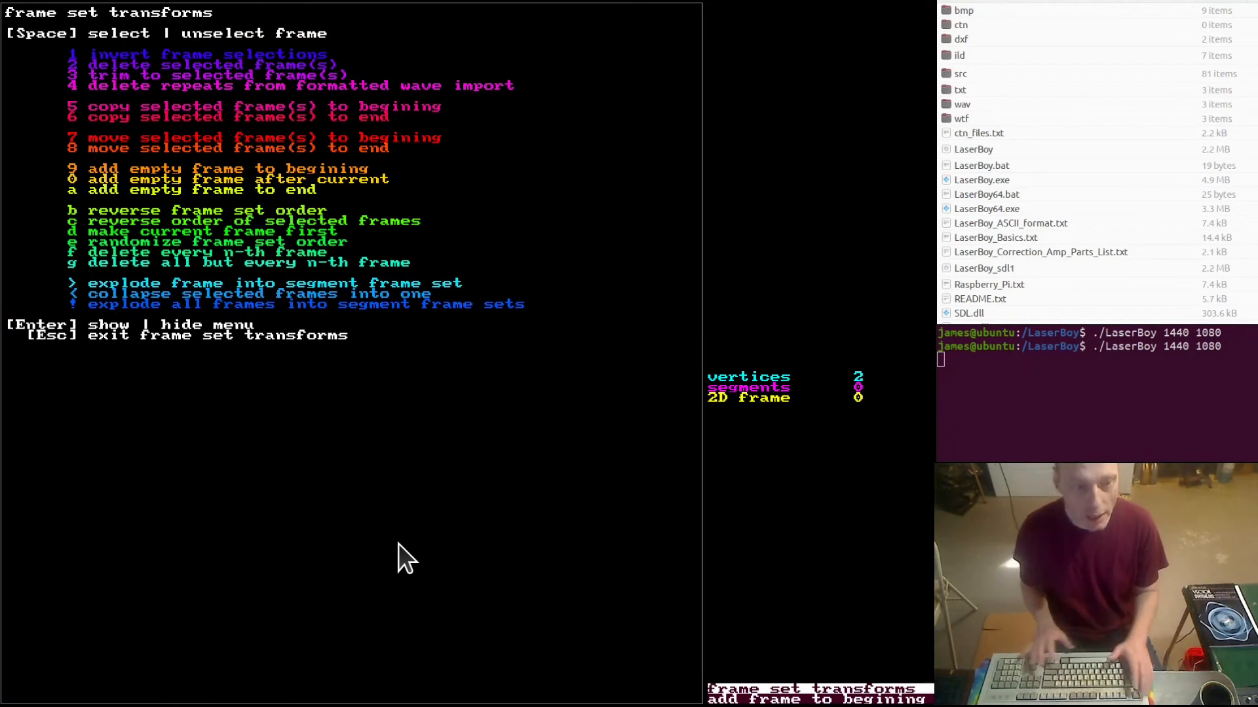
pyautogui.press('Escape')
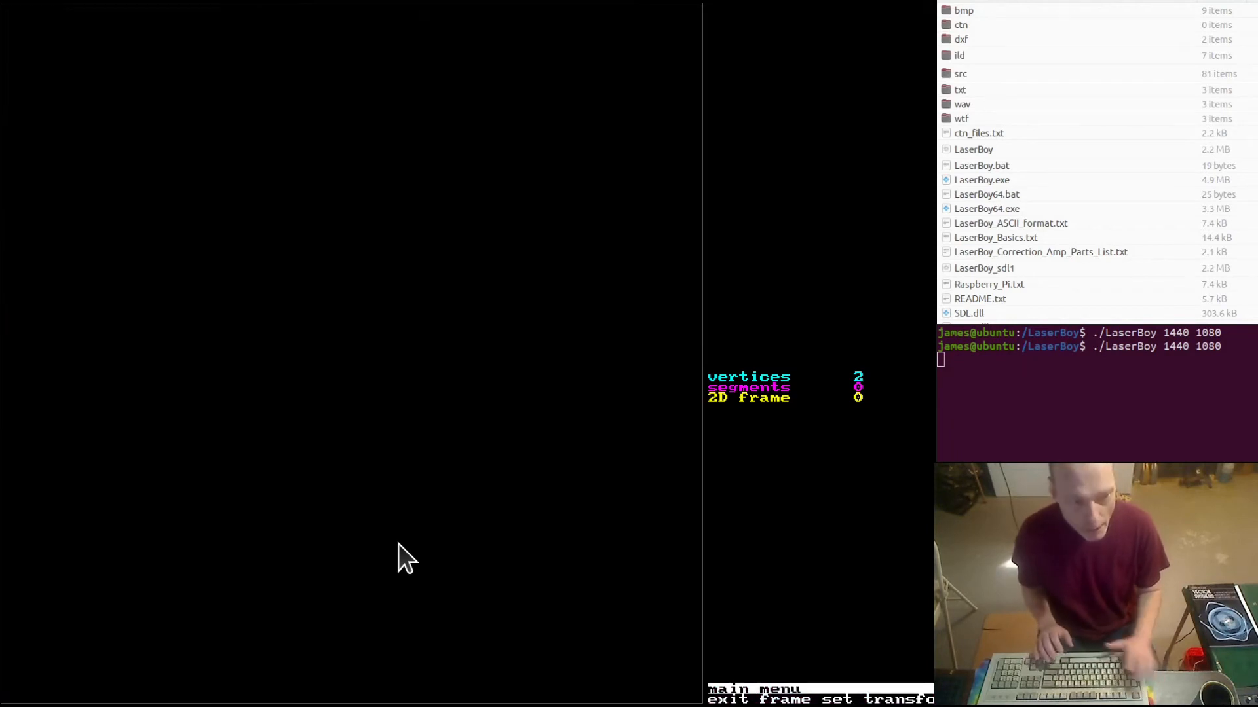
# Draw a polygon with 3 sides in the empty frame, keeping the default center and first vertex coordinates.
pyautogui.press('r')
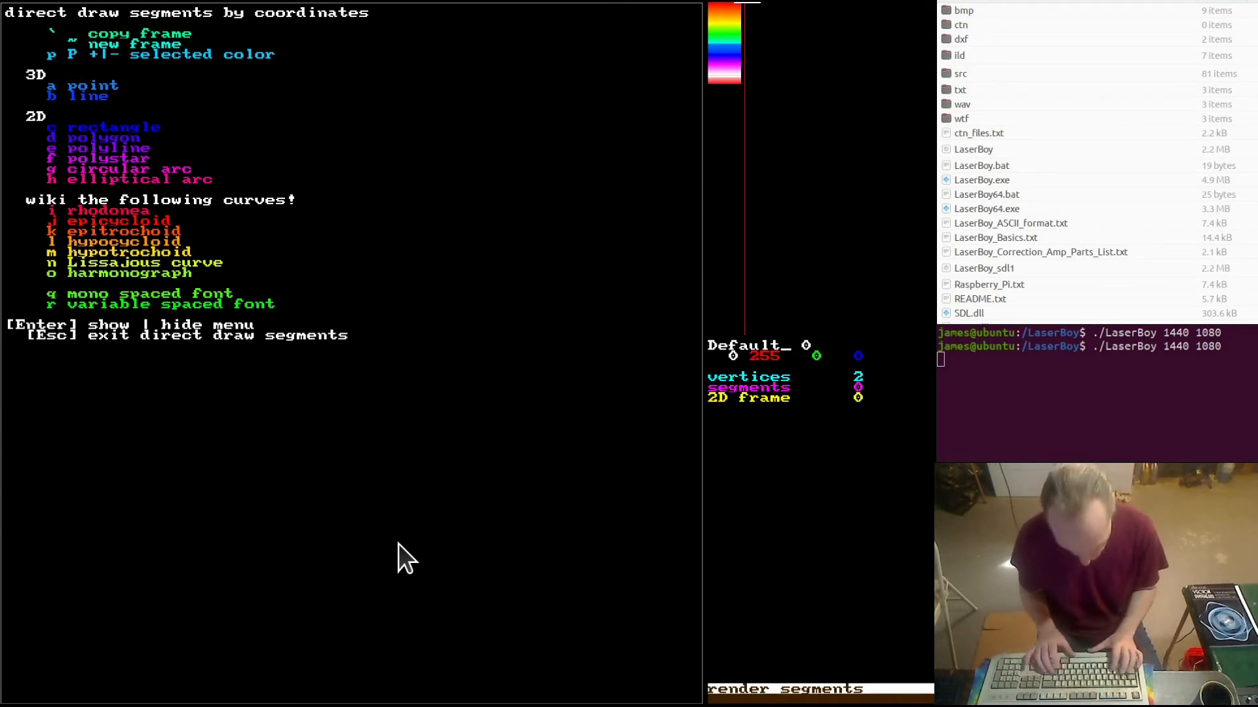
pyautogui.press('d')
pyautogui.press('Return')
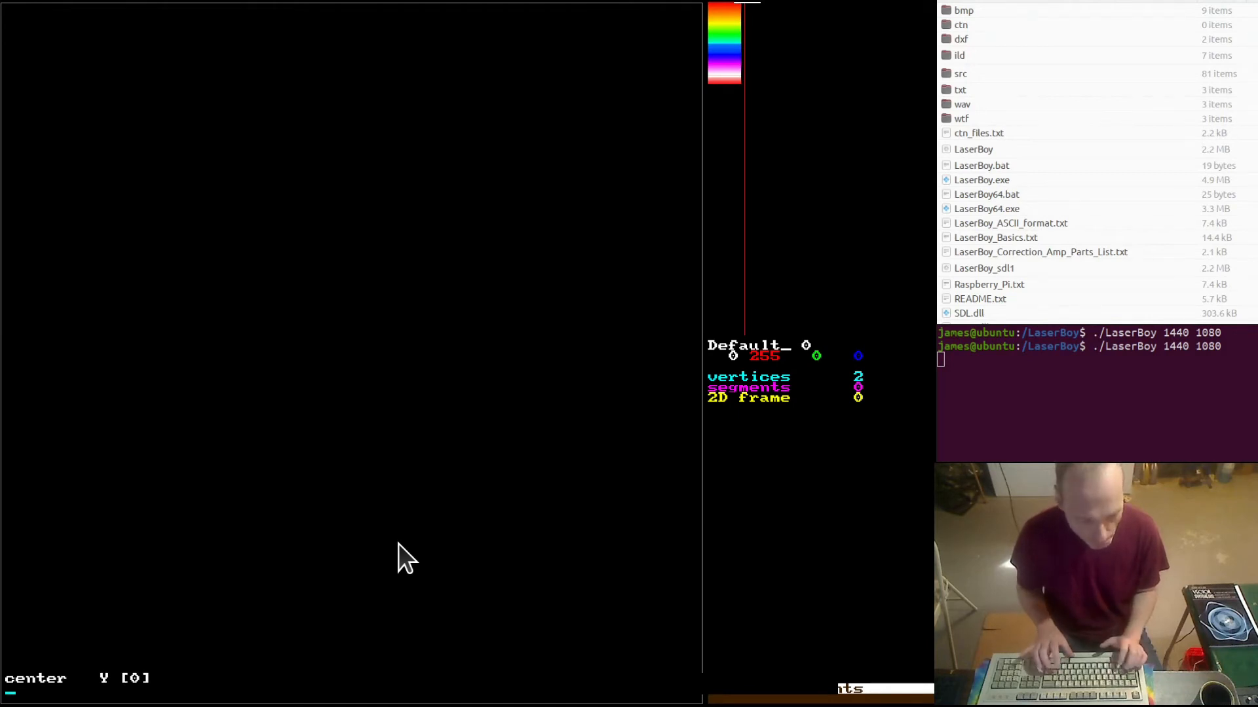
pyautogui.press('Return')
pyautogui.press('Return')
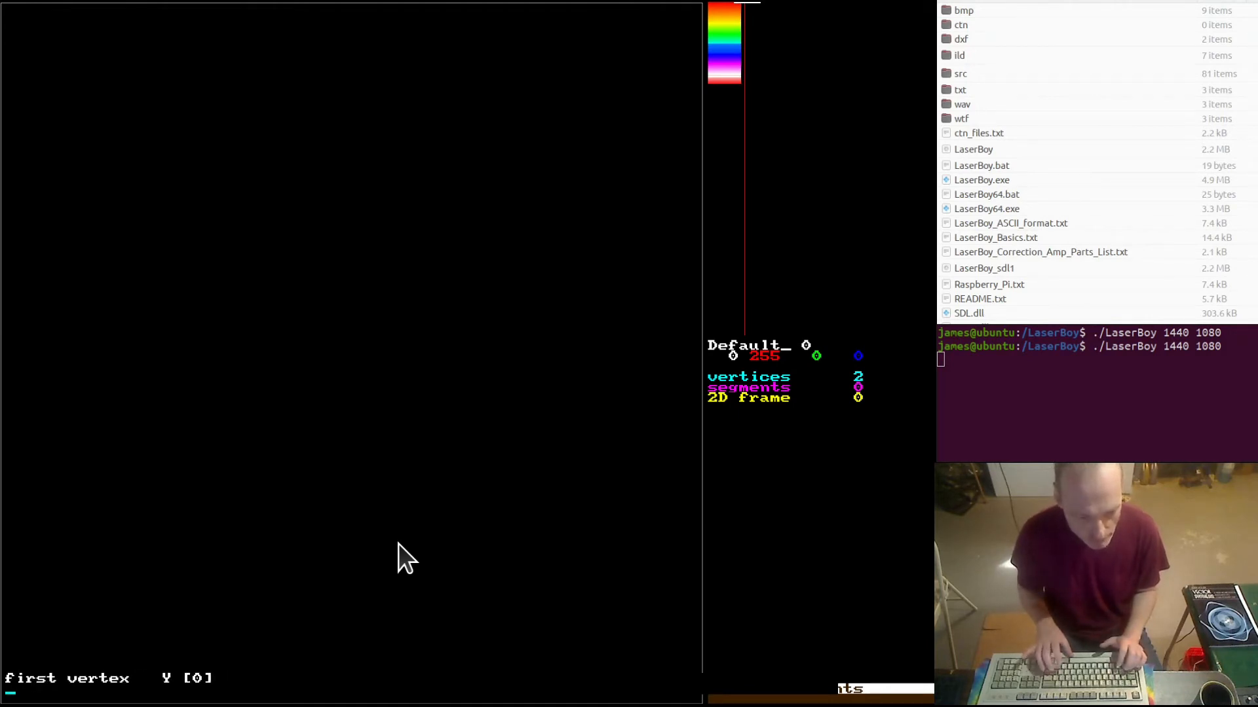
pyautogui.press('Return')
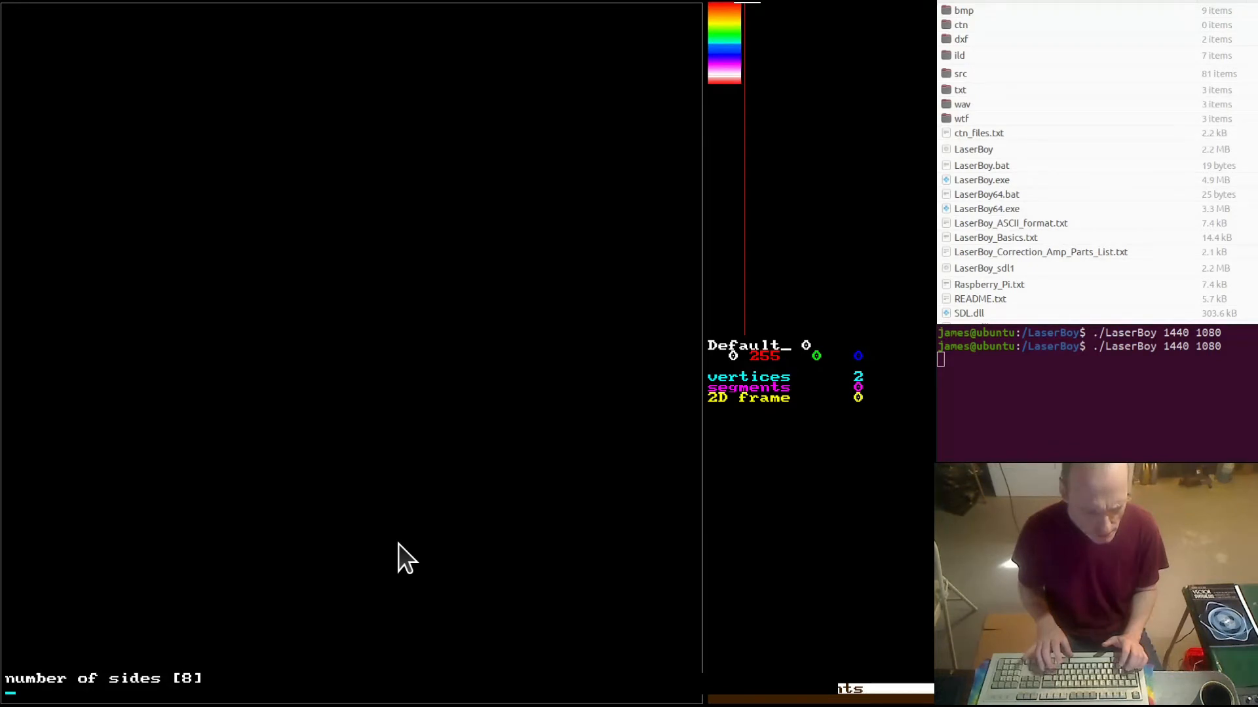
pyautogui.write('3')
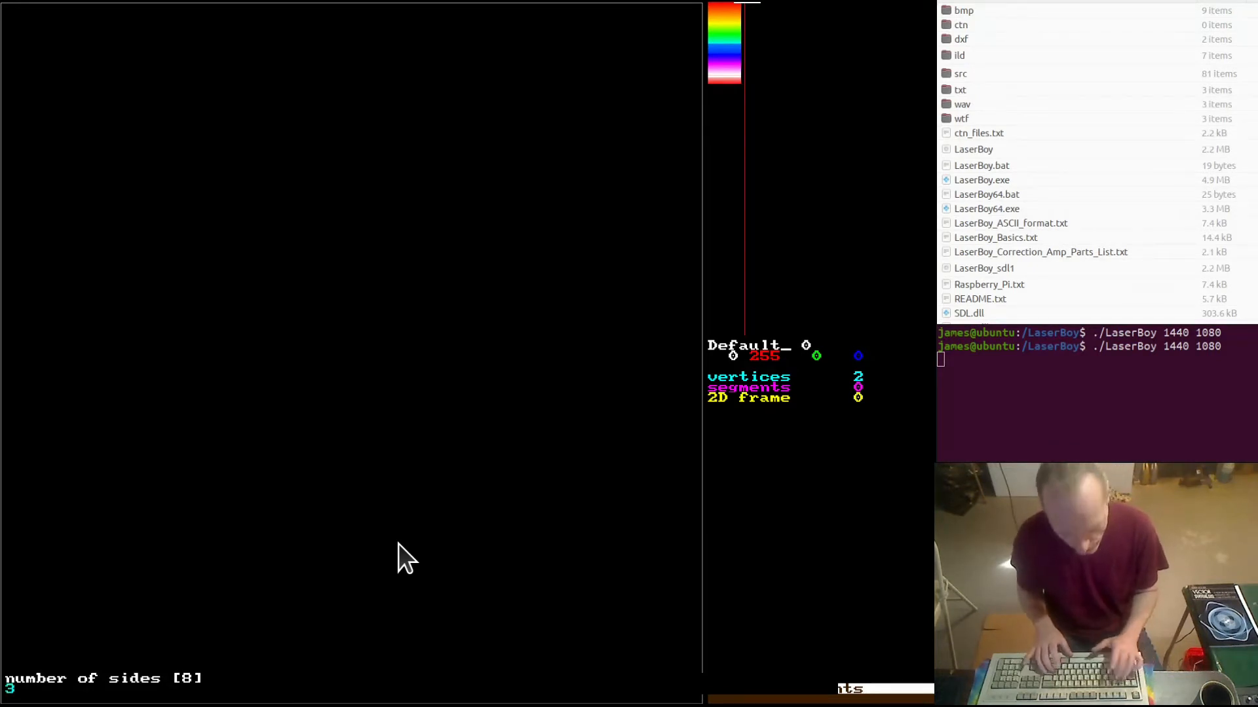
pyautogui.press('Return')
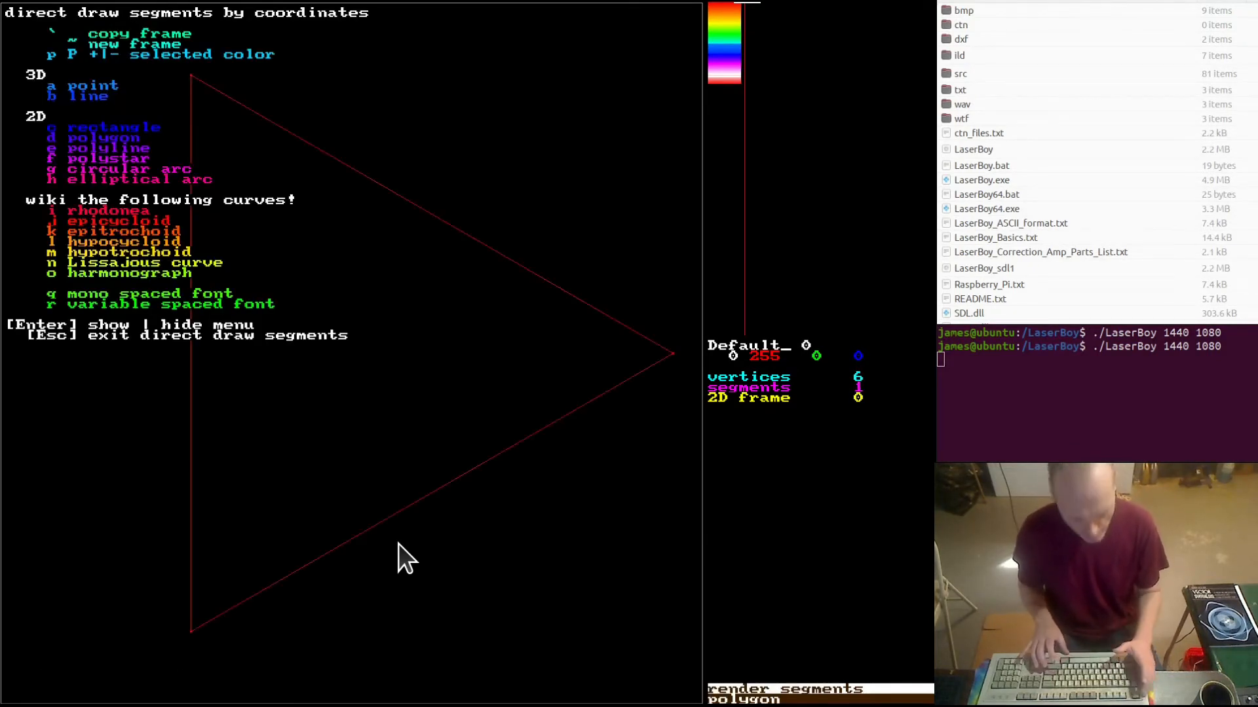
pyautogui.press('Escape')
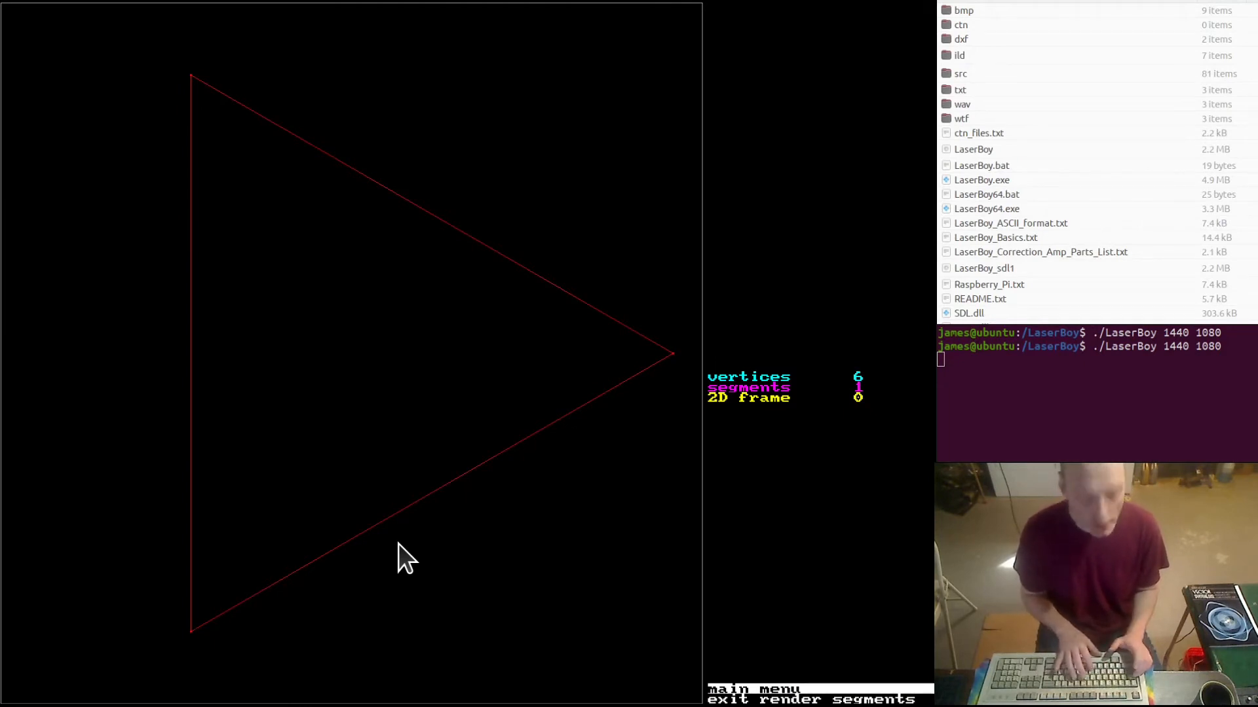
# Set the maximum optimized lit vector length to 2600 points and save the settings to LaserBoy.wtf.
pyautogui.press('v')
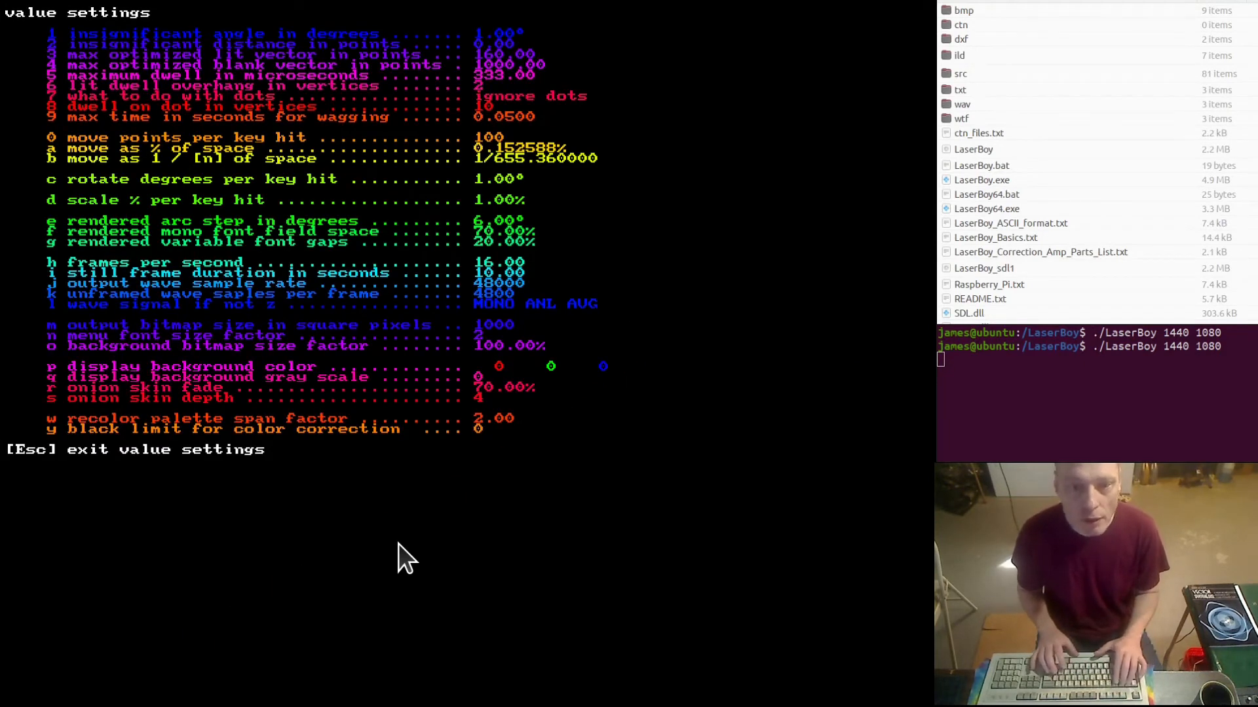
pyautogui.press('3')
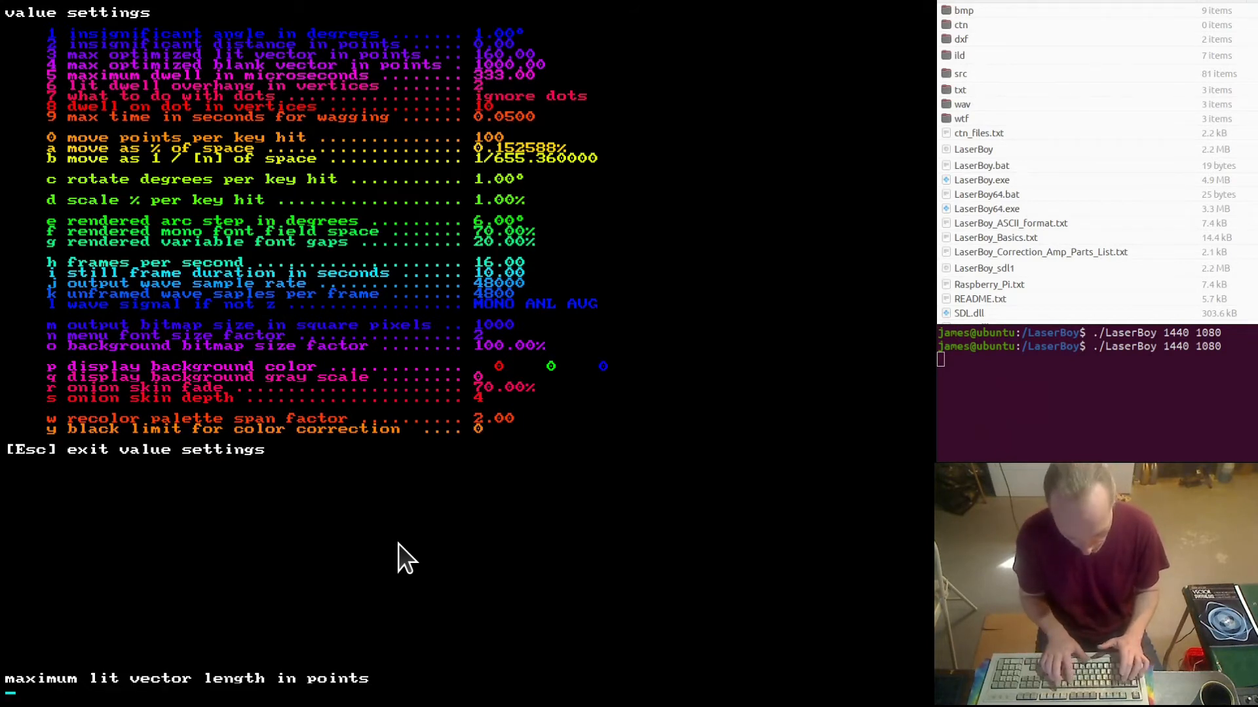
pyautogui.write('2600')
pyautogui.press('Return')
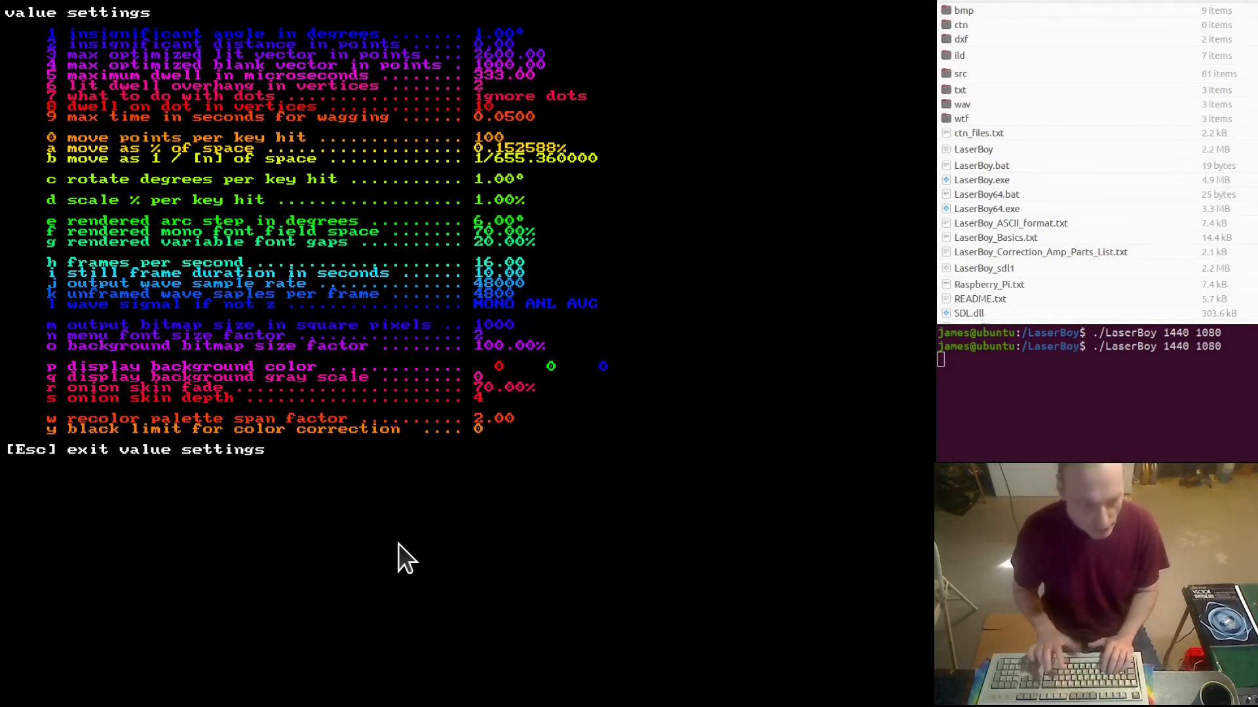
pyautogui.press('Escape')
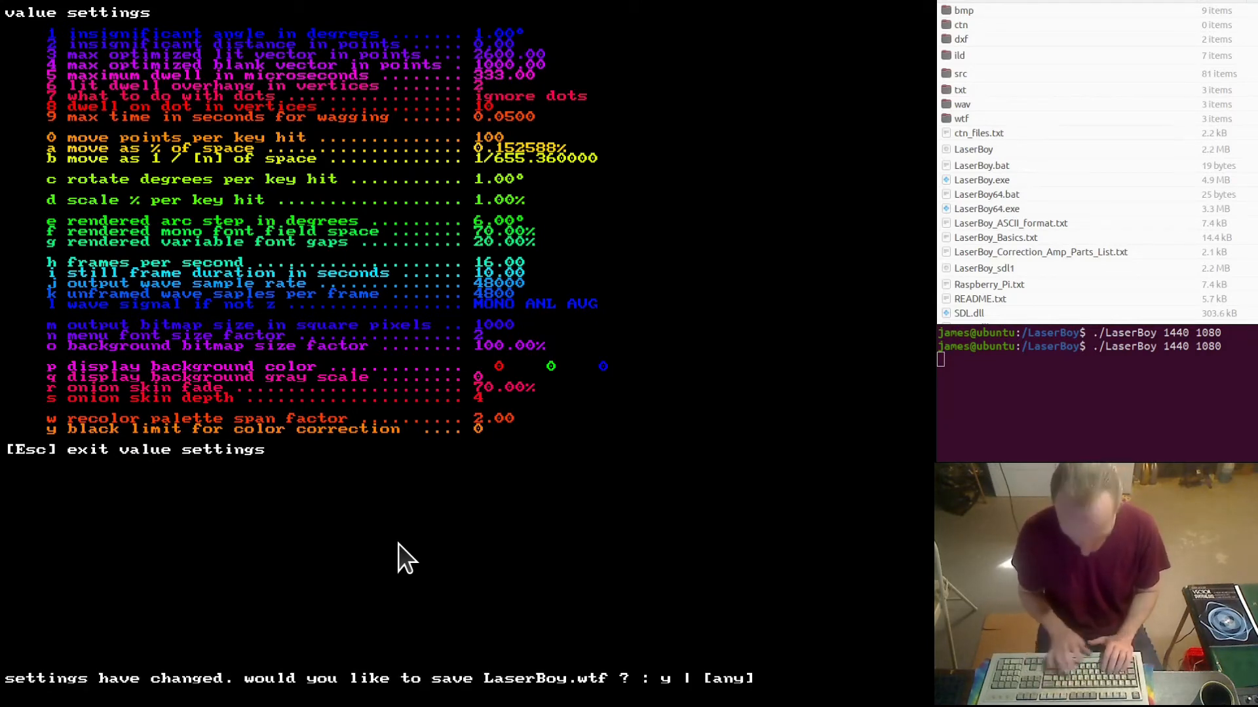
pyautogui.press('y')
# Minimize the triangle's vectors and add lit distance span along its sides.
pyautogui.press('t')
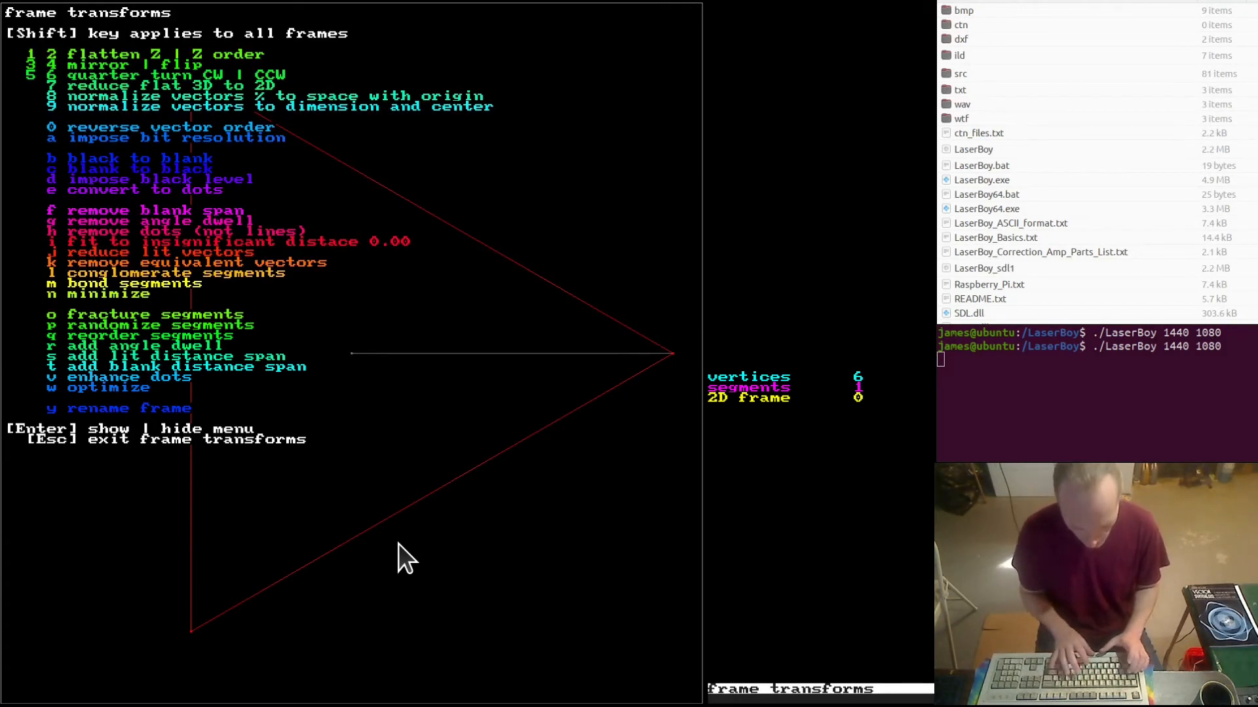
pyautogui.press('n')
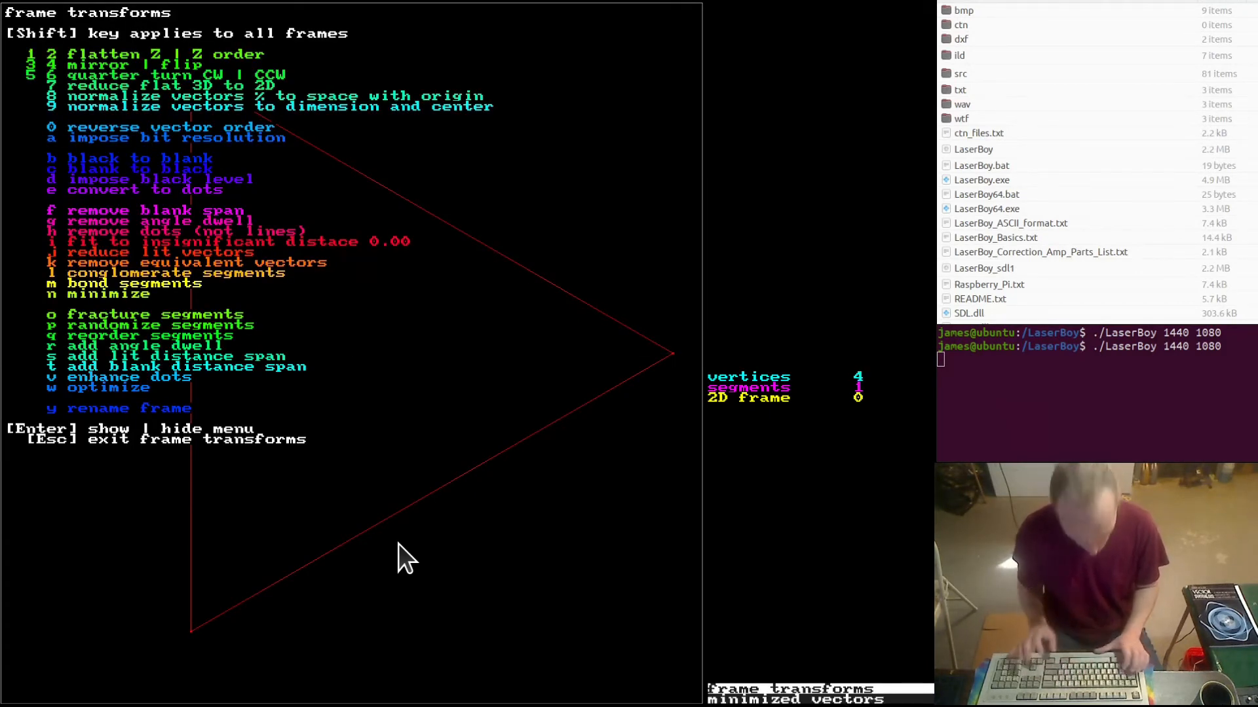
pyautogui.press('s')
pyautogui.press('Escape')
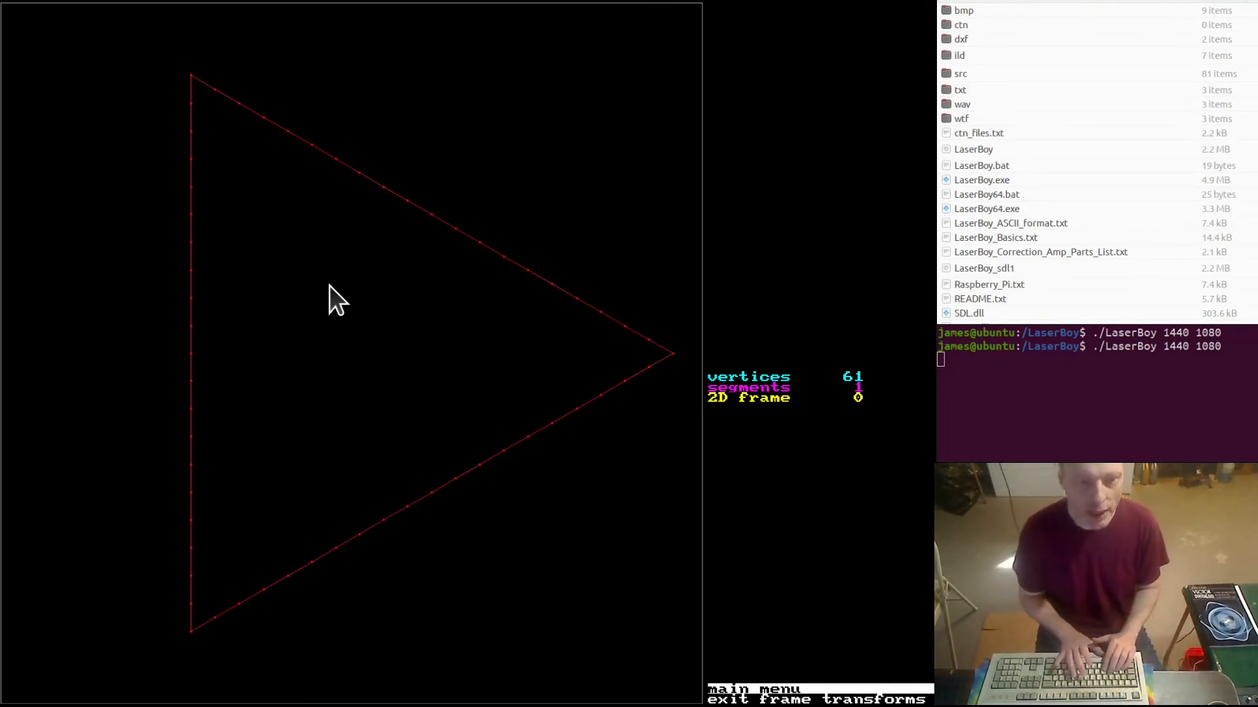
# Convert the triangle in the current frame to dots.
pyautogui.press('t')
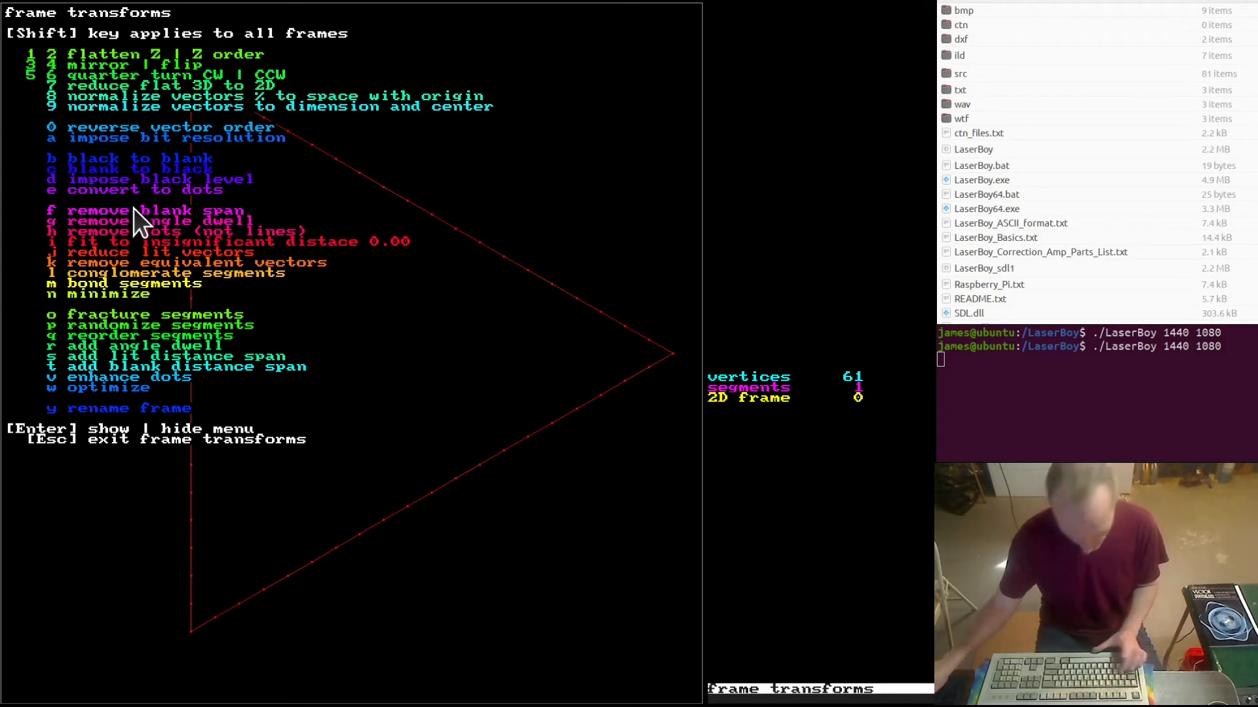
pyautogui.press('e')
pyautogui.press('Escape')
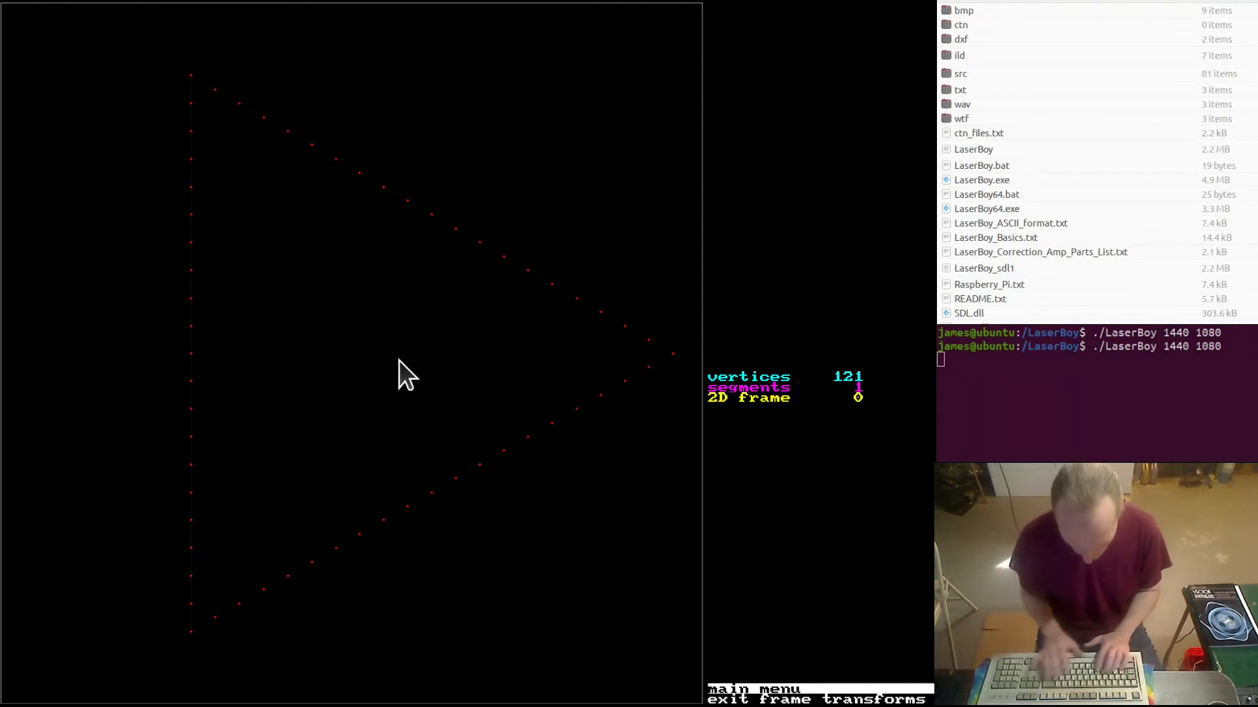
# Choose ezfbHues as the target palette and best match the current frame's colors to it.
pyautogui.press('p')
pyautogui.press('+')
pyautogui.press('+')
pyautogui.press('+')
pyautogui.press('+')
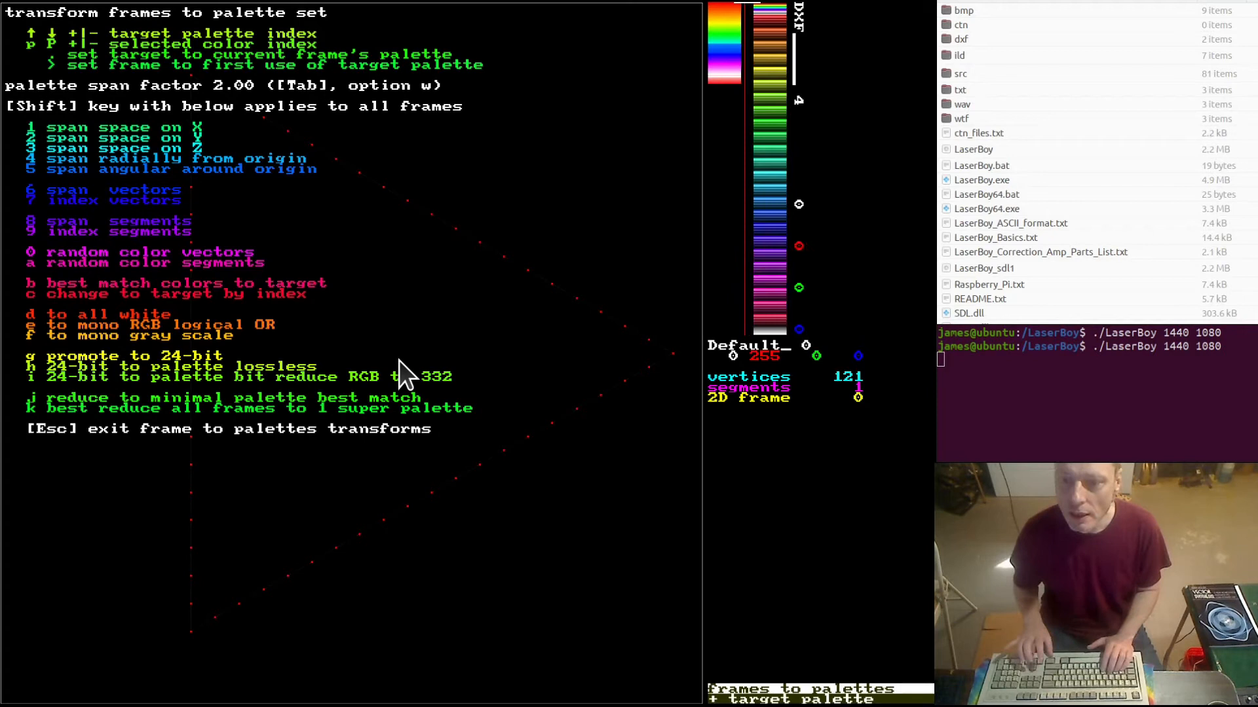
pyautogui.press('+')
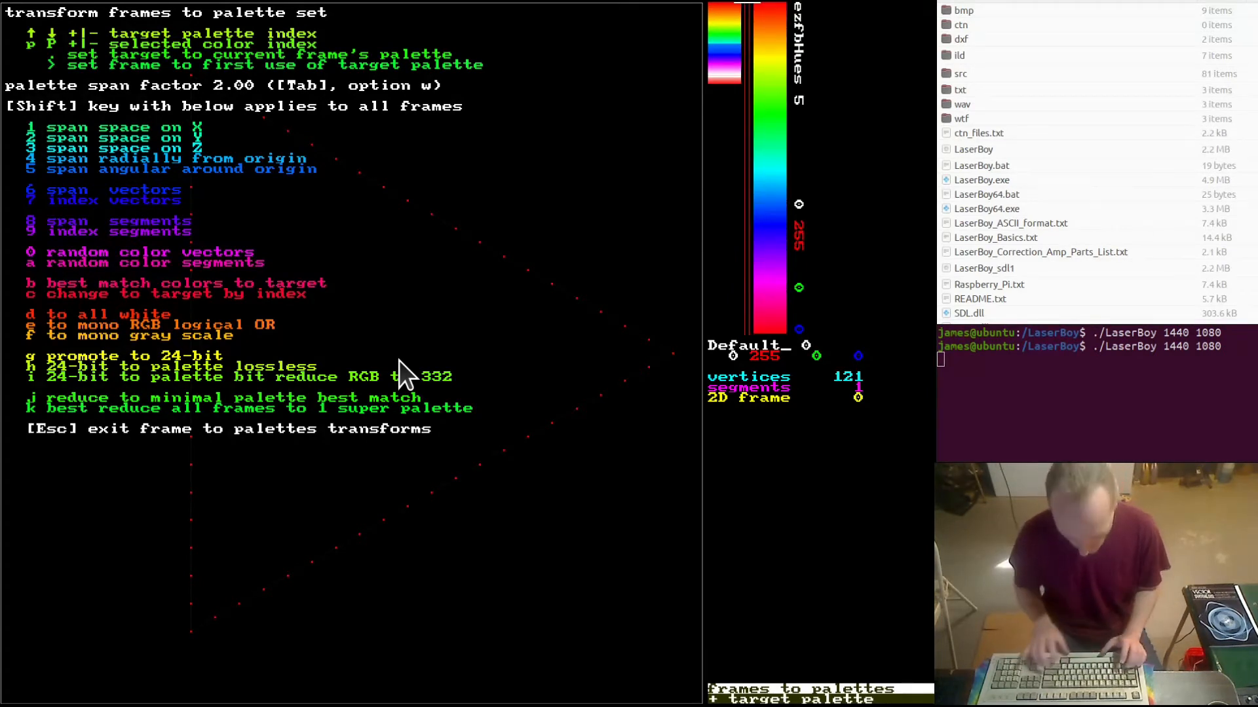
pyautogui.press('b')
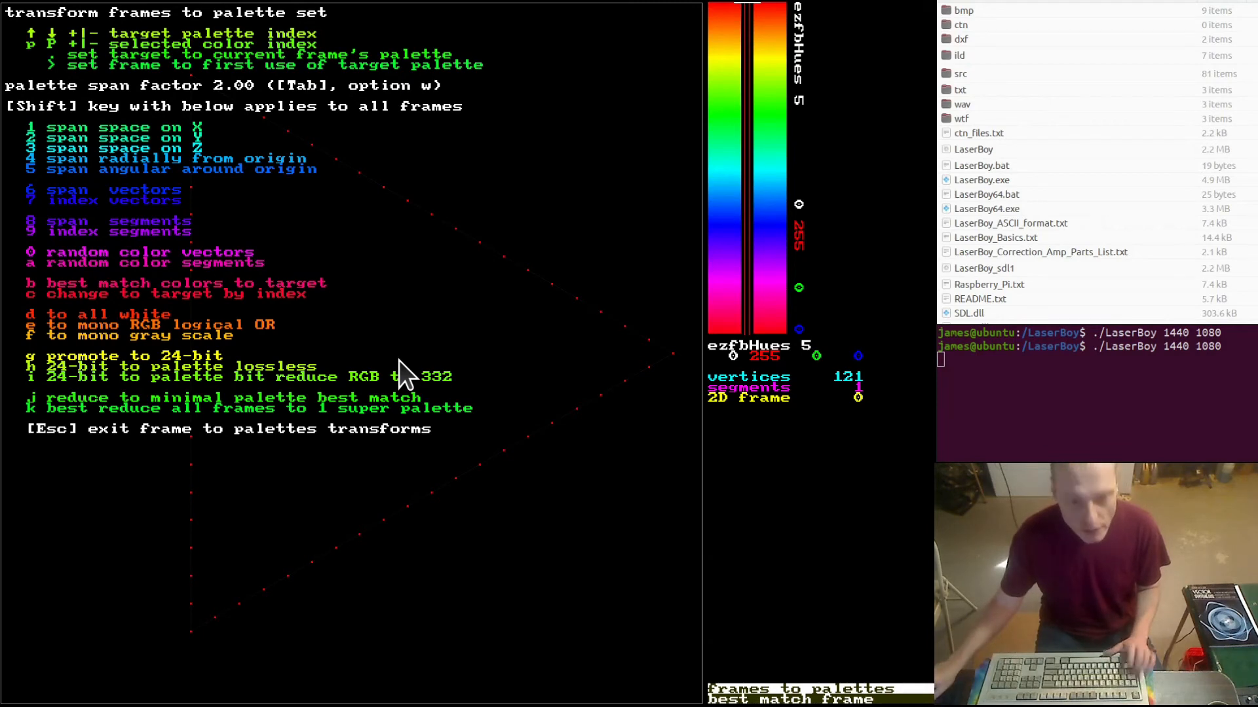
# Set the recolor palette span factor to 1 without saving the settings file, and span the palette angularly around the origin on the dots.
pyautogui.press('Tab')
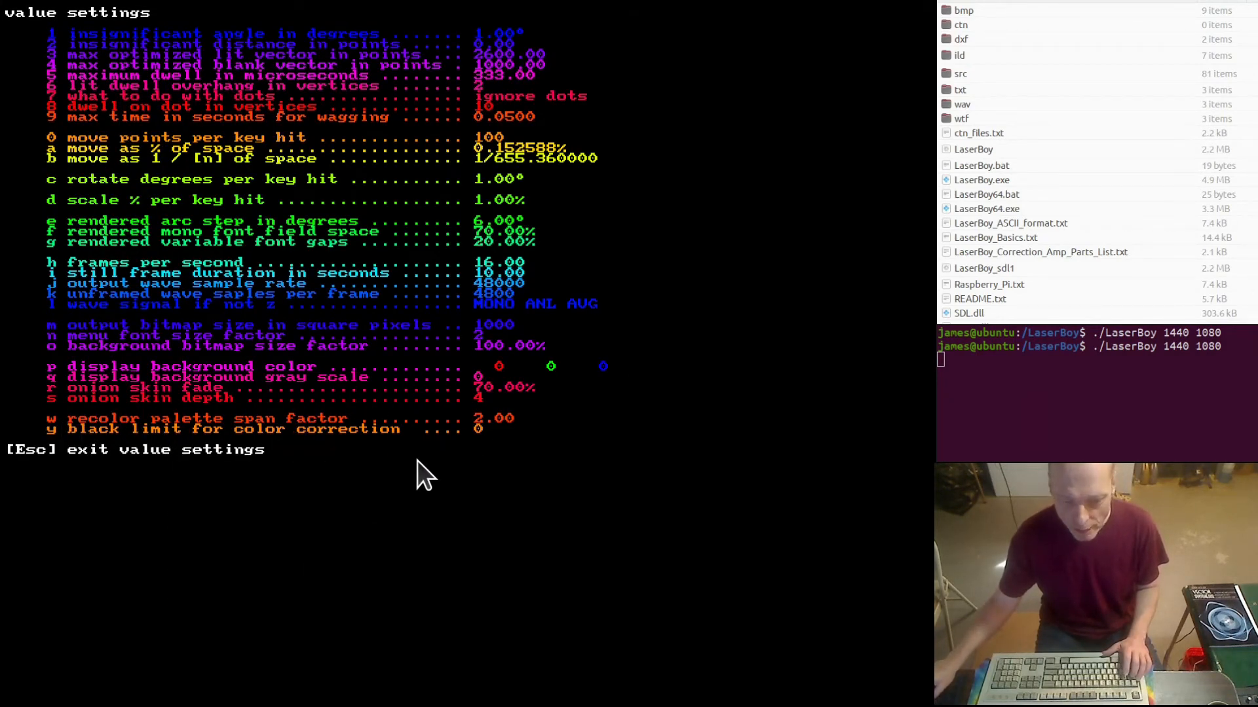
pyautogui.press('w')
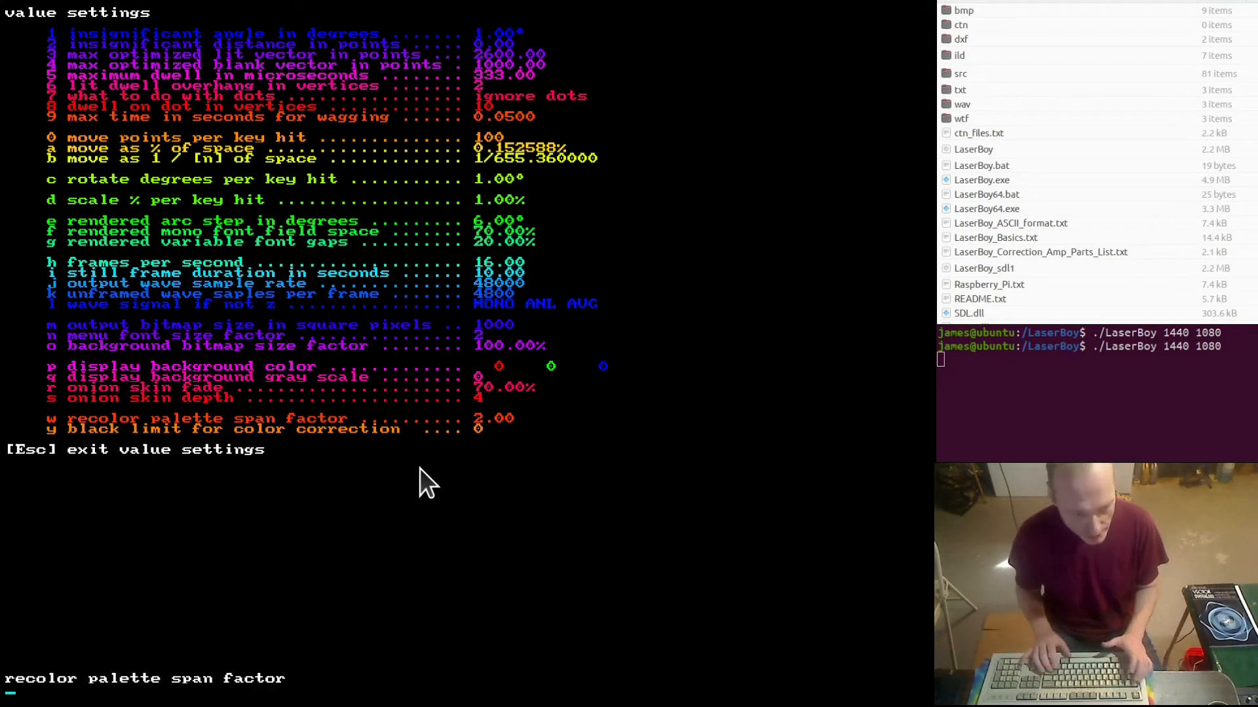
pyautogui.write('1')
pyautogui.press('Return')
pyautogui.press('Escape')
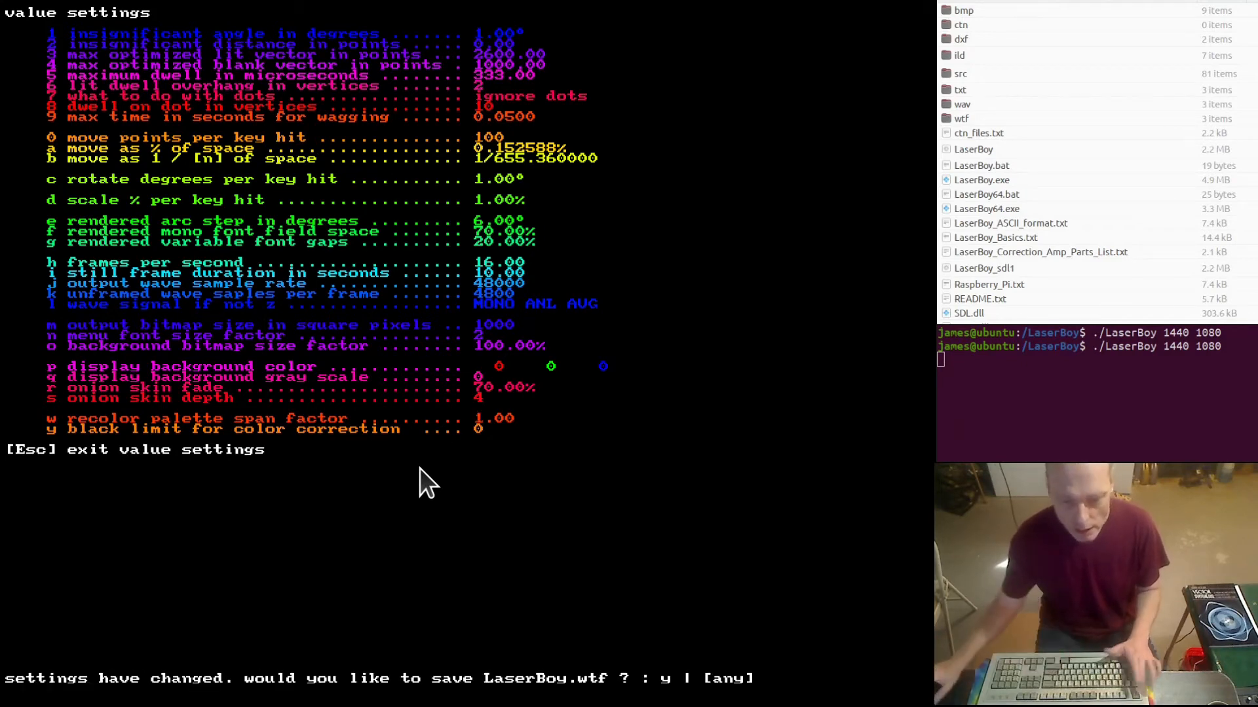
pyautogui.press('Escape')
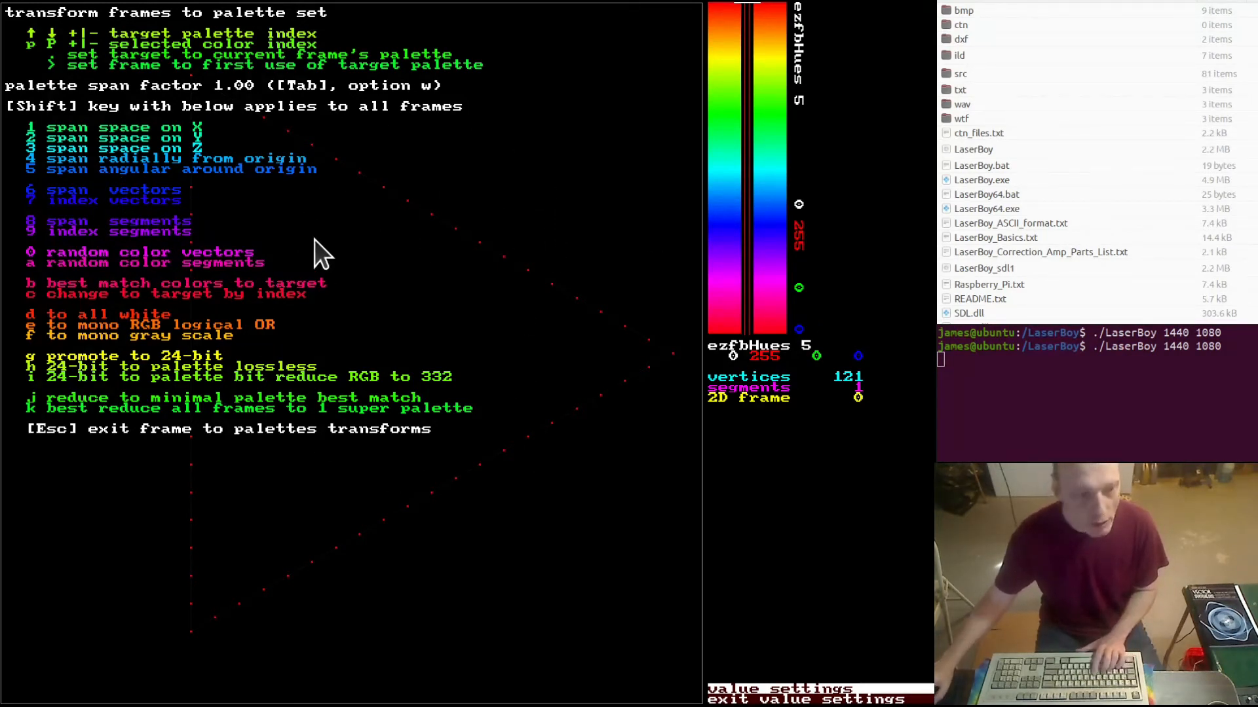
pyautogui.press('5')
pyautogui.press('Escape')
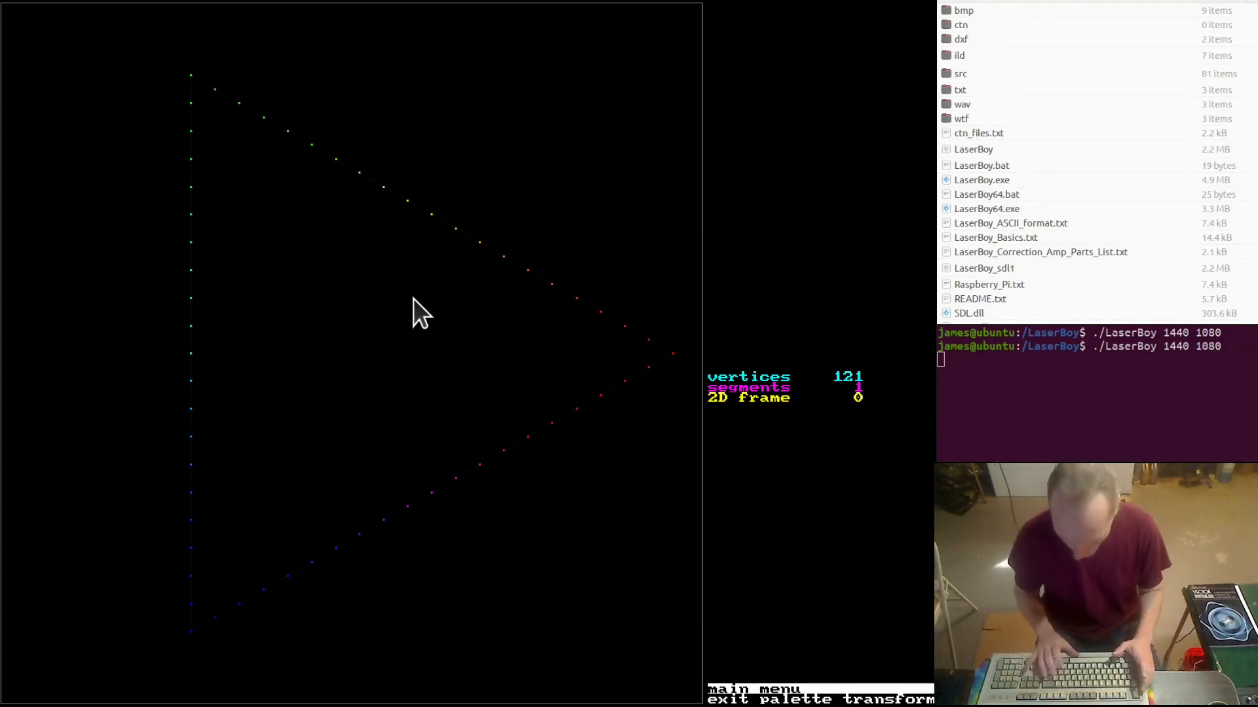
# Select all the dots of the triangle and scale them down uniformly on themselves to about a third of their size.
pyautogui.press('m')
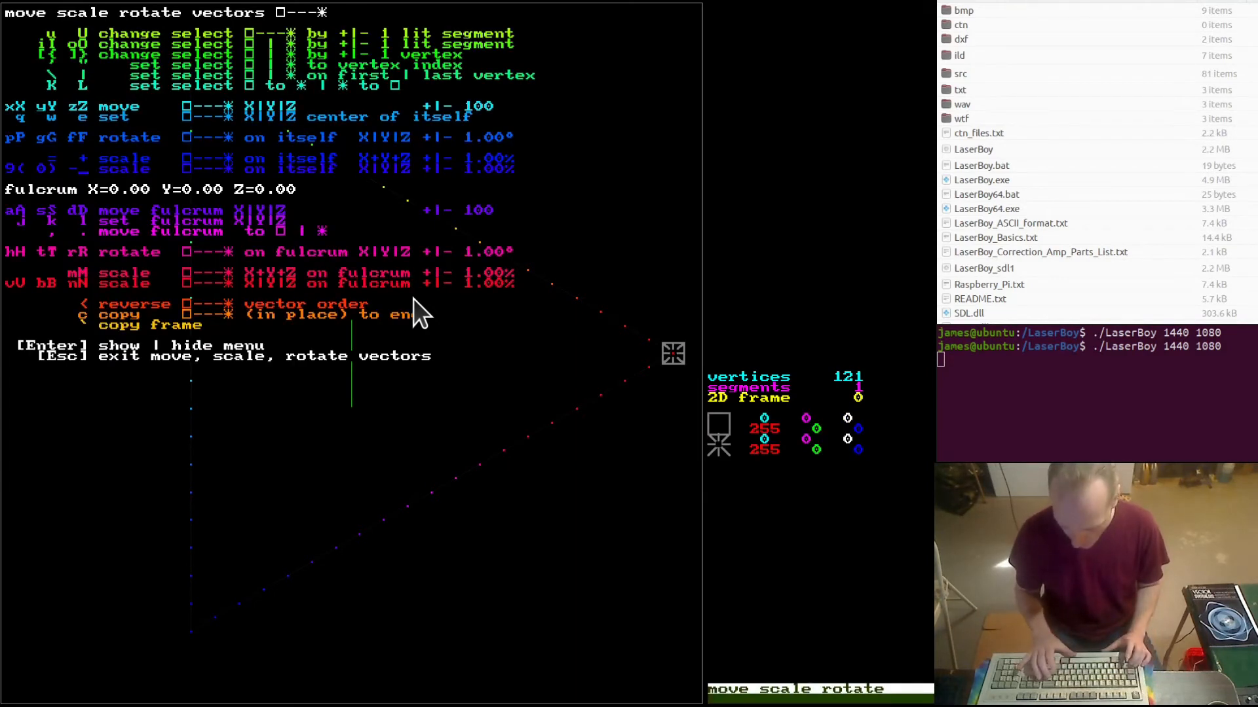
pyautogui.press('u')
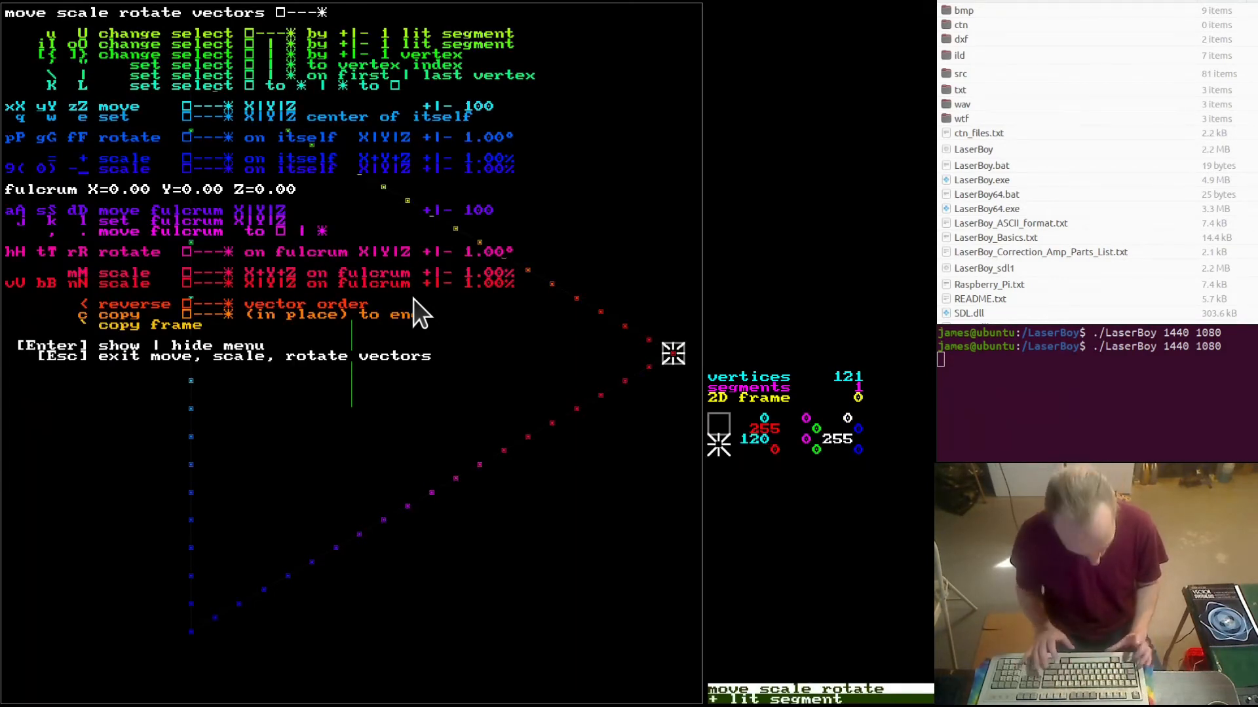
pyautogui.press('-')
pyautogui.press('-')
pyautogui.press('-')
pyautogui.press('-')
pyautogui.press('-')
pyautogui.press('-')
pyautogui.press('-')
pyautogui.press('-')
pyautogui.press('-')
pyautogui.press('-')
pyautogui.press('-')
pyautogui.press('-')
pyautogui.press('-')
pyautogui.press('-')
pyautogui.press('-')
pyautogui.press('-')
pyautogui.press('-')
pyautogui.press('-')
pyautogui.press('-')
pyautogui.press('-')
pyautogui.press('-')
pyautogui.press('-')
pyautogui.press('-')
pyautogui.press('-')
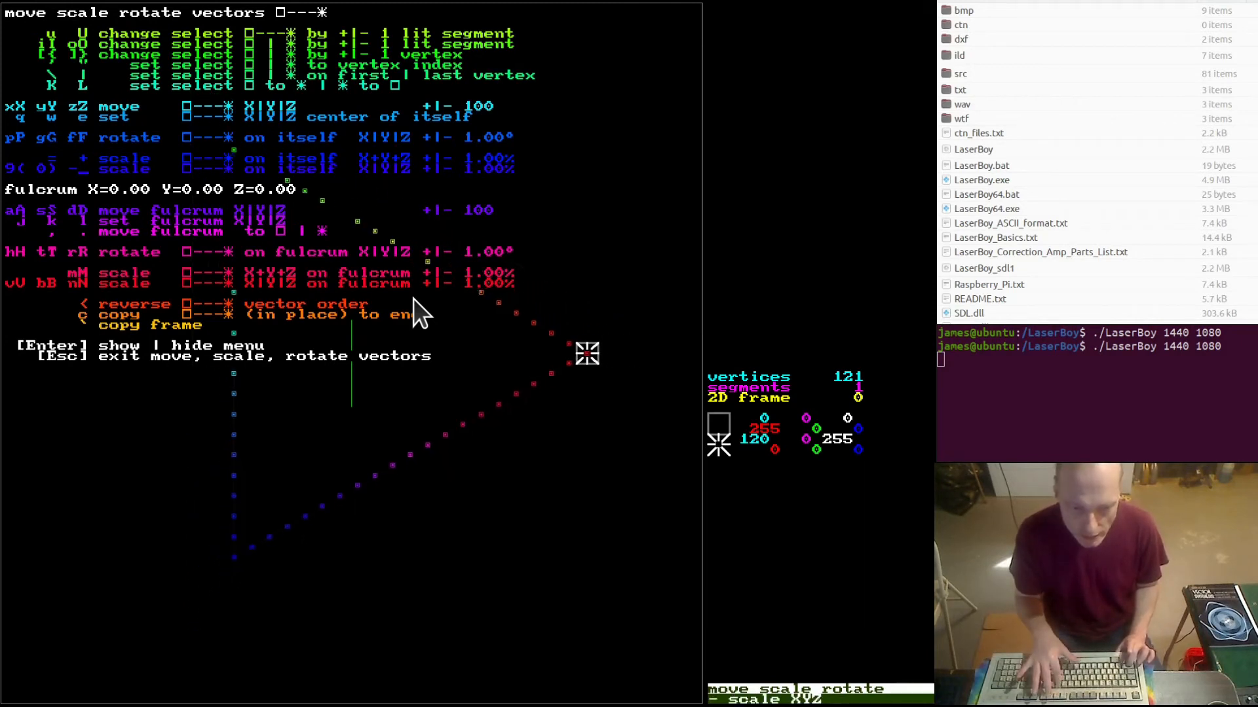
pyautogui.press('-')
pyautogui.press('-')
pyautogui.press('-')
pyautogui.press('-')
pyautogui.press('-')
pyautogui.press('-')
pyautogui.press('-')
pyautogui.press('-')
pyautogui.press('-')
pyautogui.press('-')
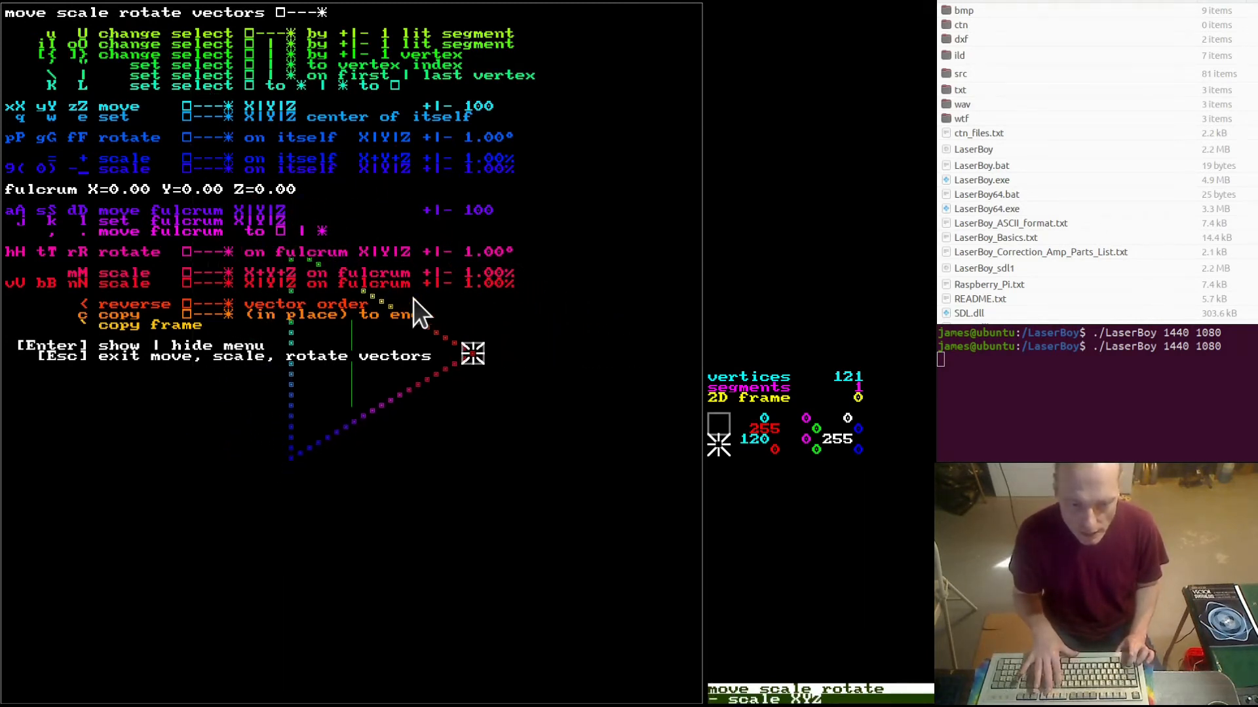
pyautogui.press('-')
pyautogui.press('-')
pyautogui.press('-')
pyautogui.press('-')
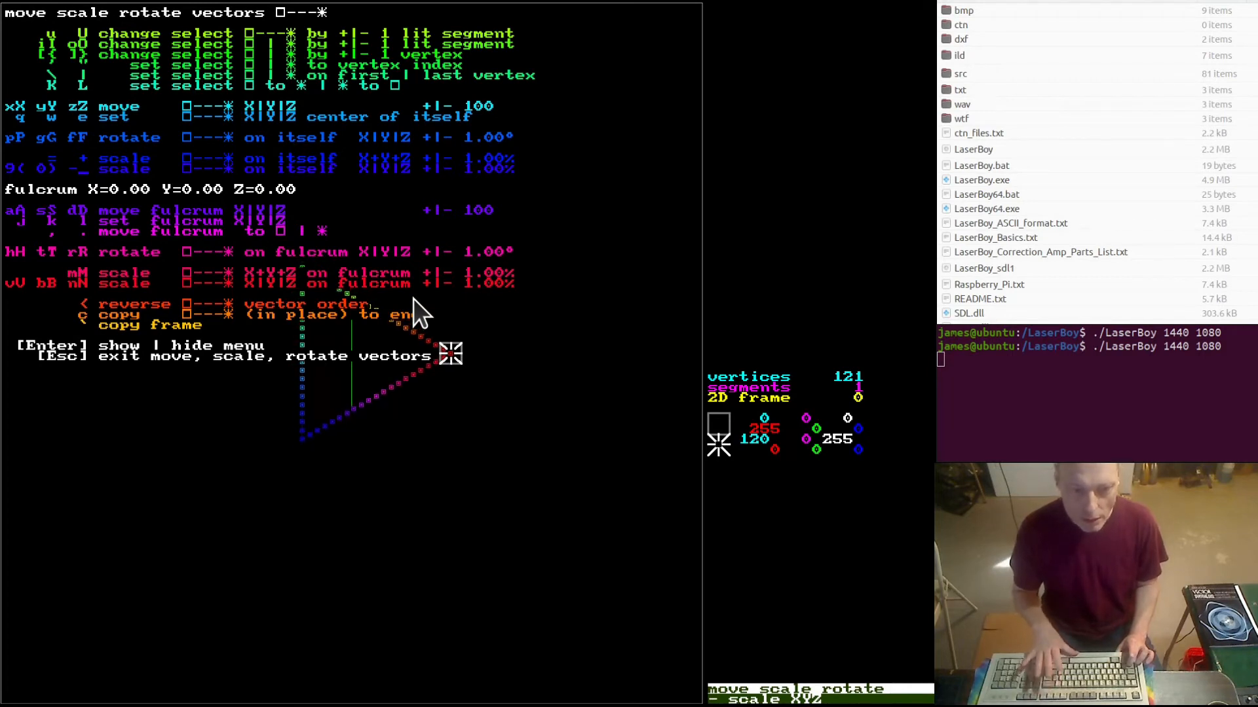
pyautogui.press('Escape')
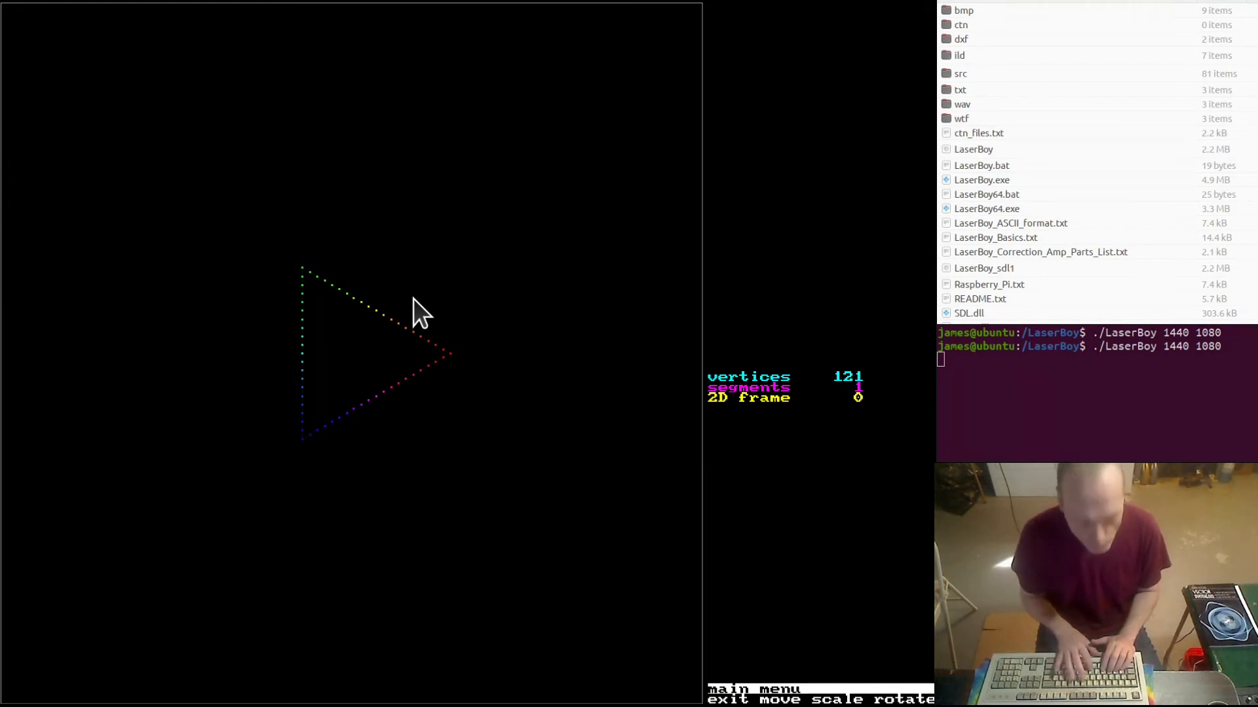
# Apply the scan effect to the current frame over 1000 frames without saving an ild file, preview the animation and return to the first frame.
pyautogui.press('e')
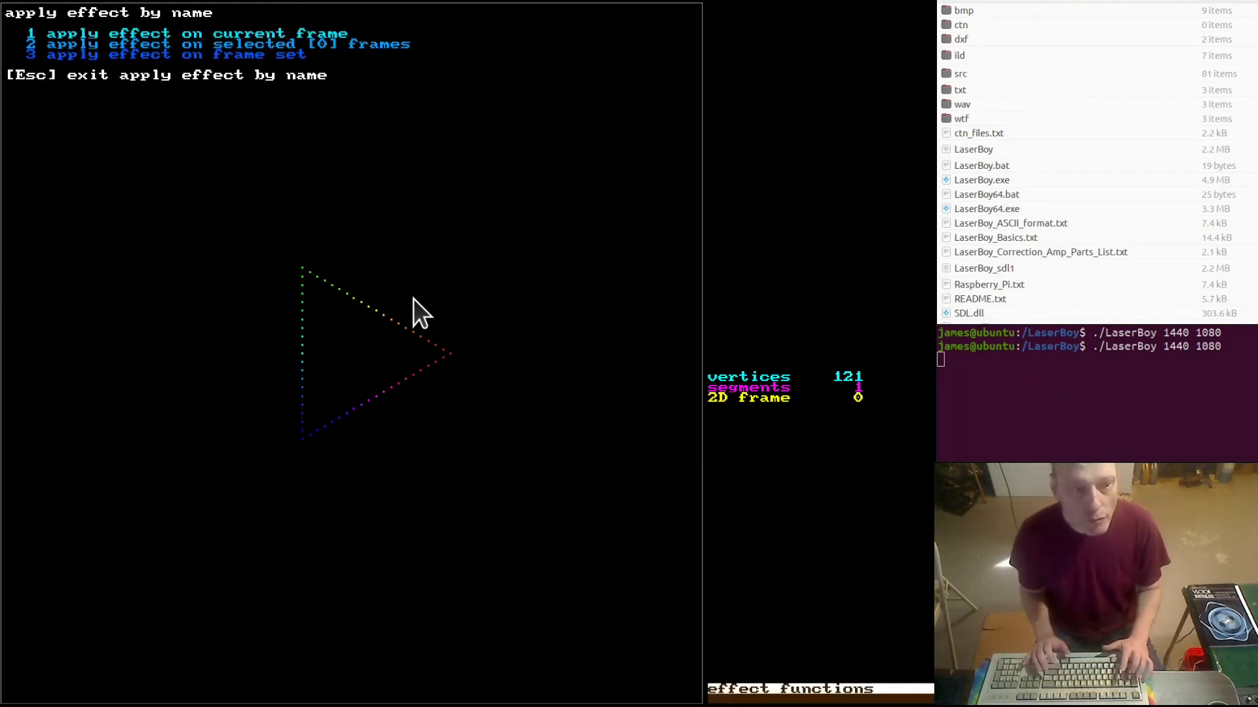
pyautogui.press('1')
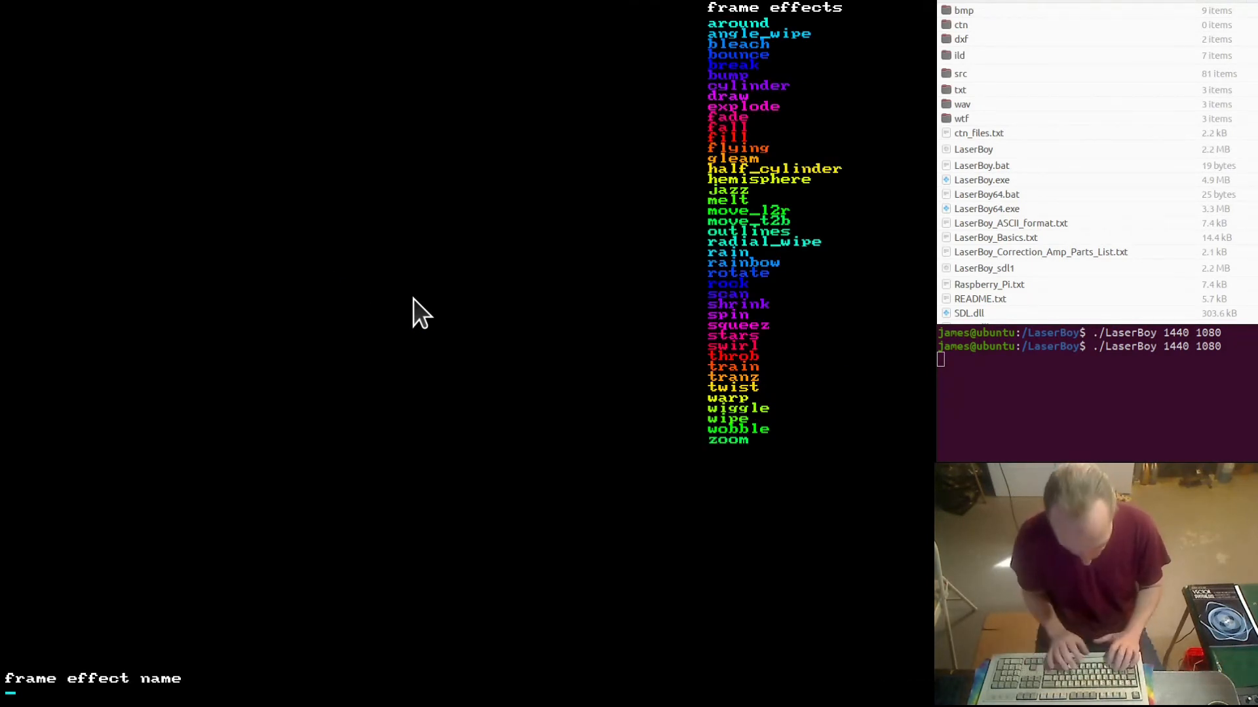
pyautogui.write('scan')
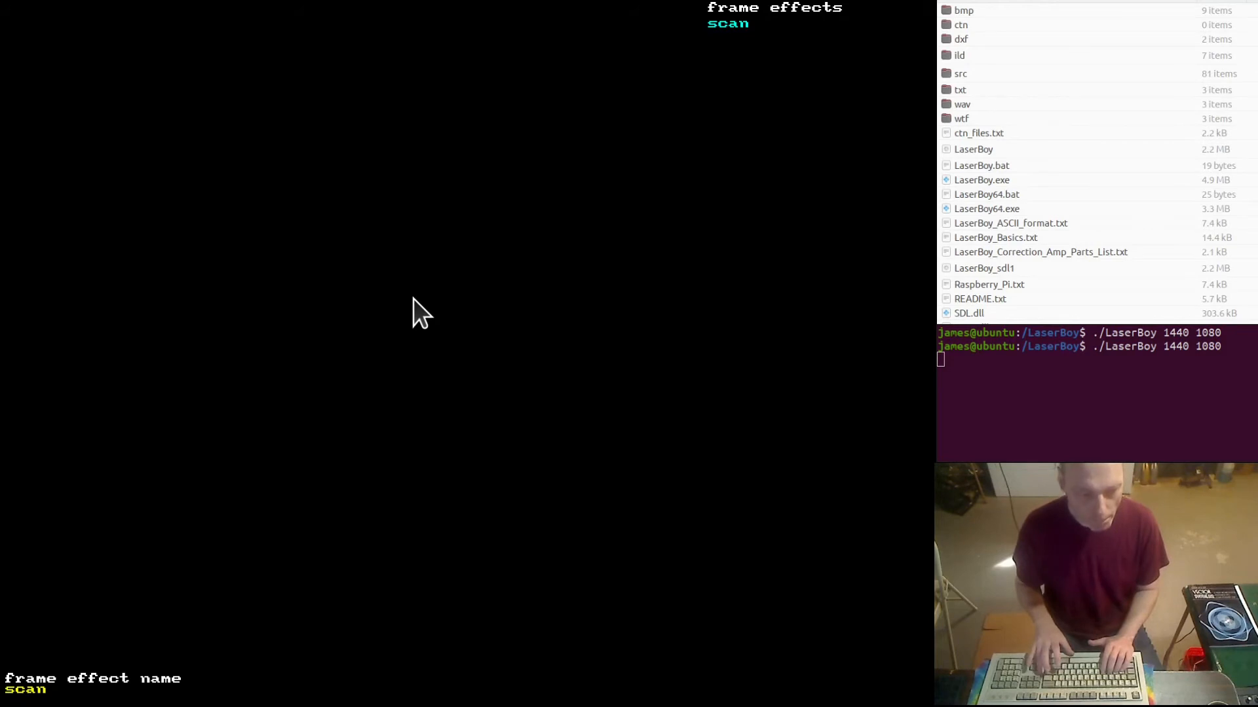
pyautogui.press('Return')
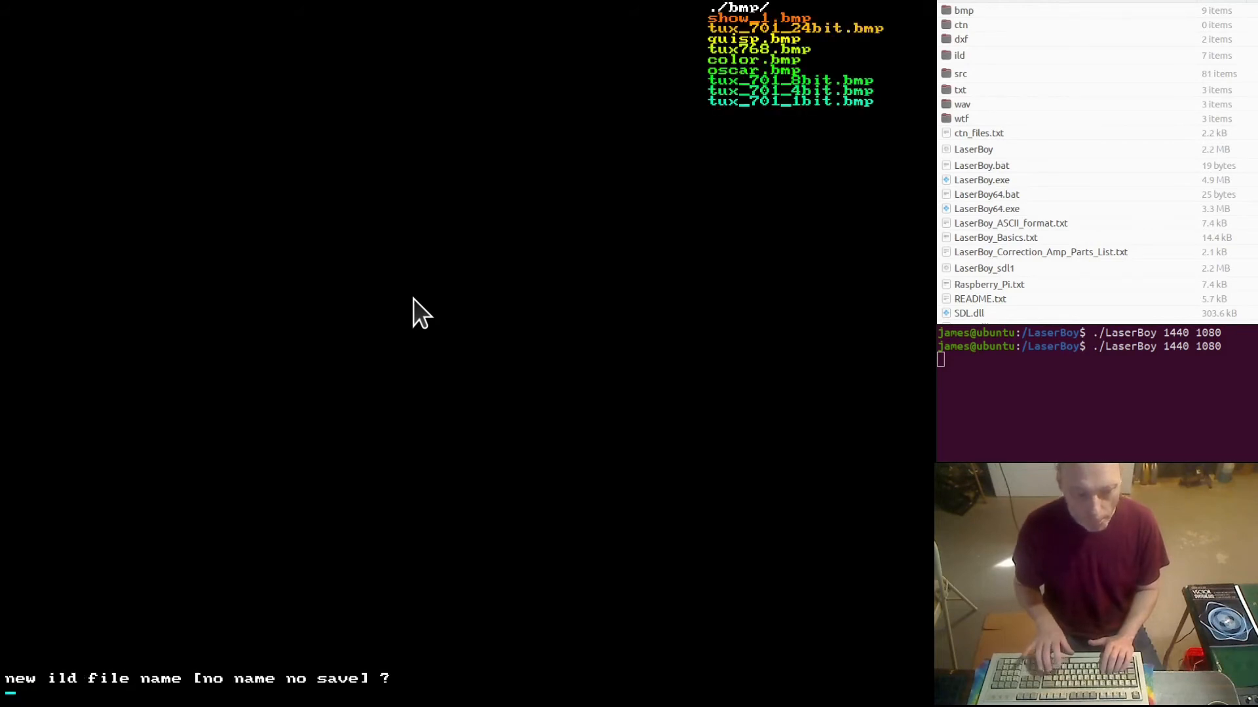
pyautogui.press('Return')
pyautogui.write('1000')
pyautogui.press('Return')
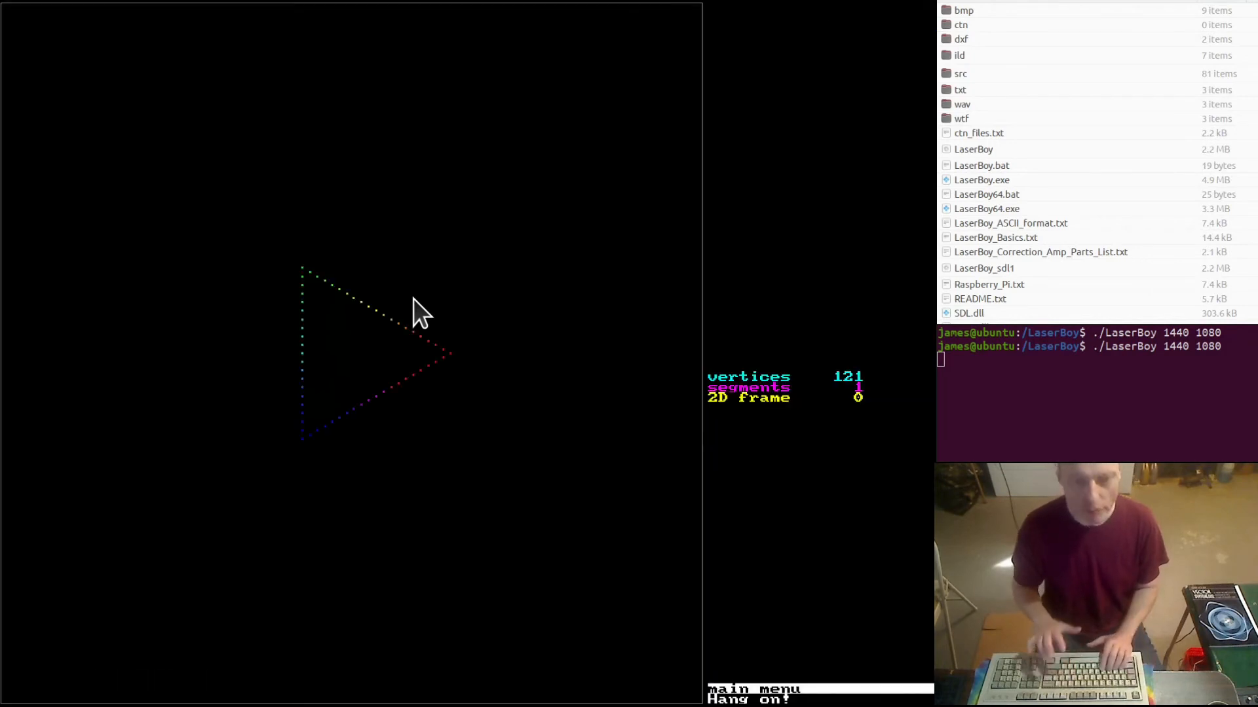
pyautogui.press('+')
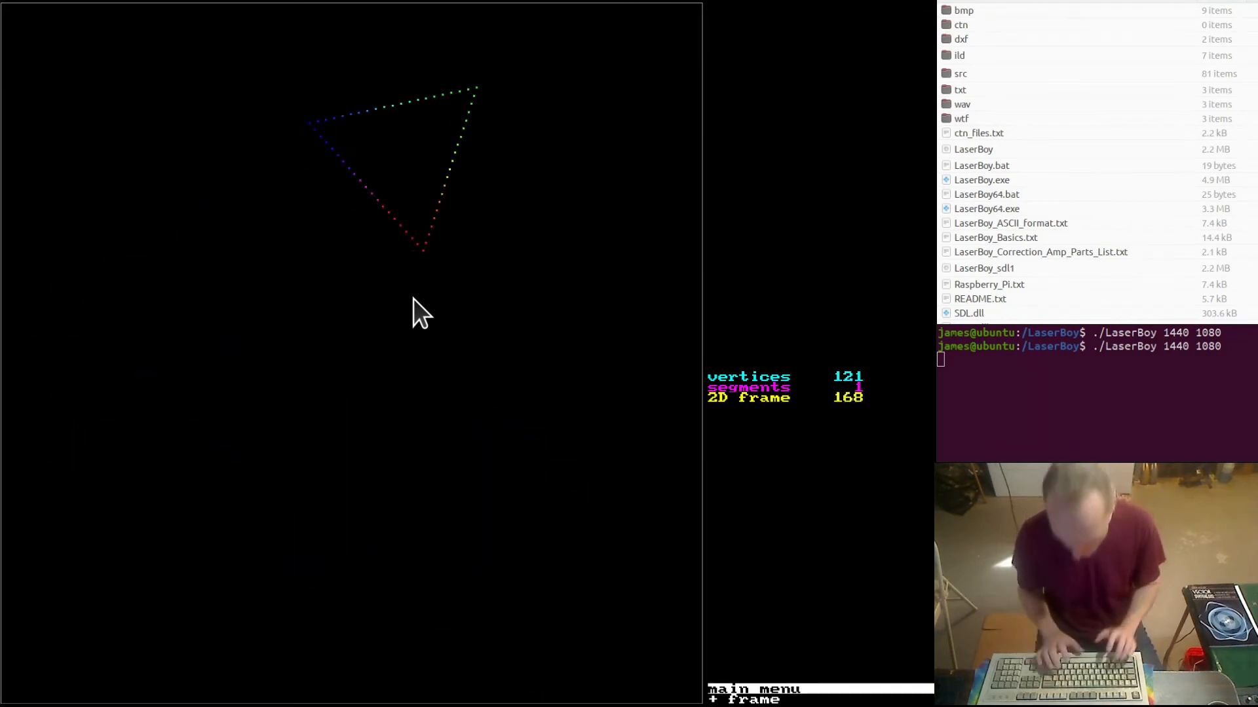
pyautogui.press('Home')
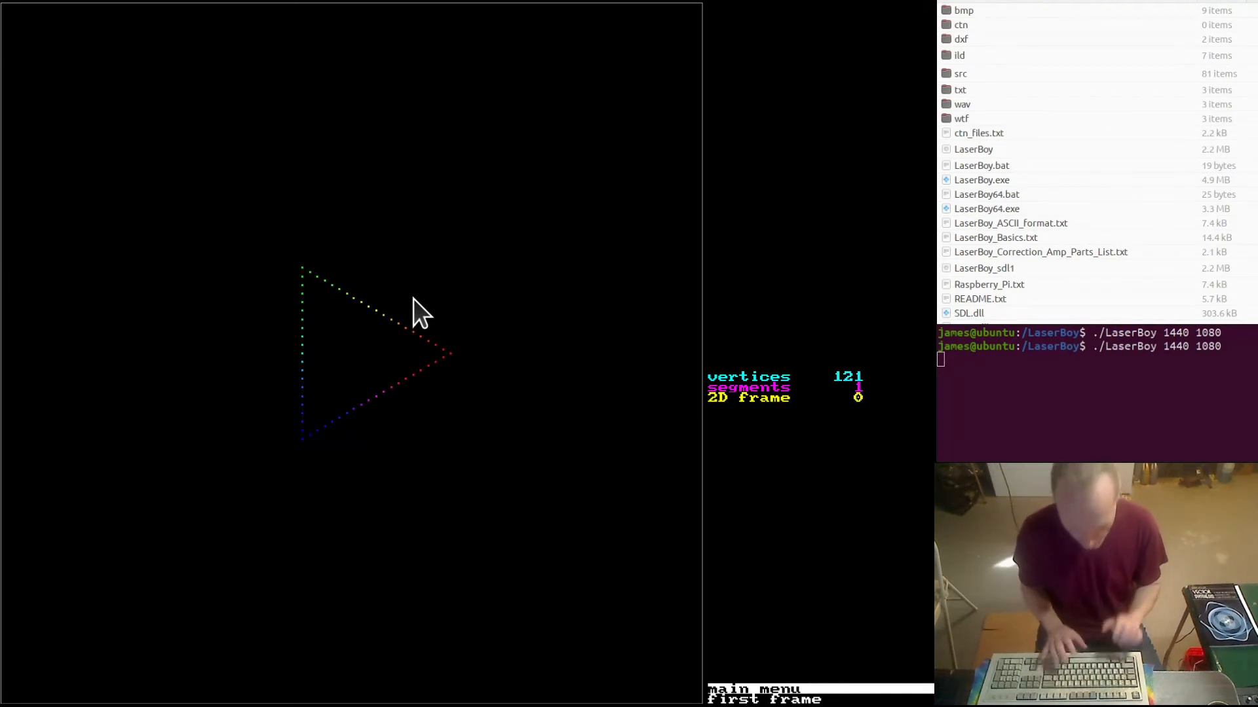
# Normalize the vectors of all frames together to 100% of space with origin, and play the resulting animation.
pyautogui.press('t')
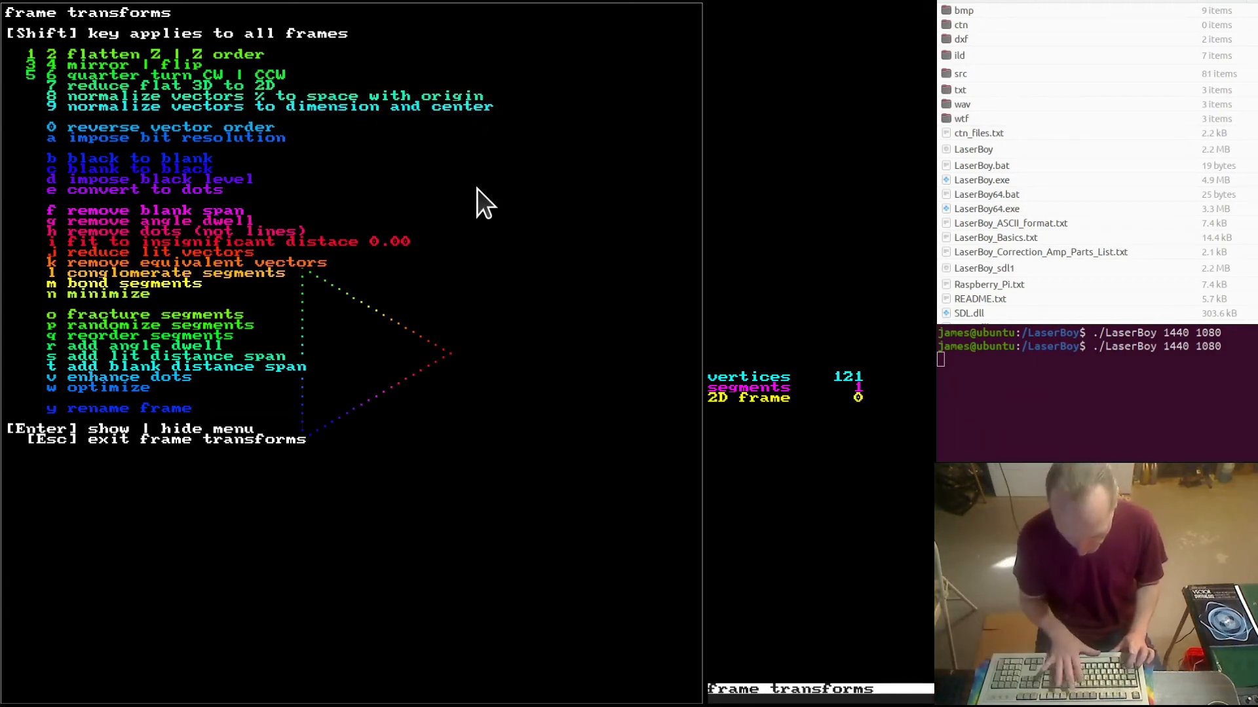
pyautogui.hotkey('shift', '8')
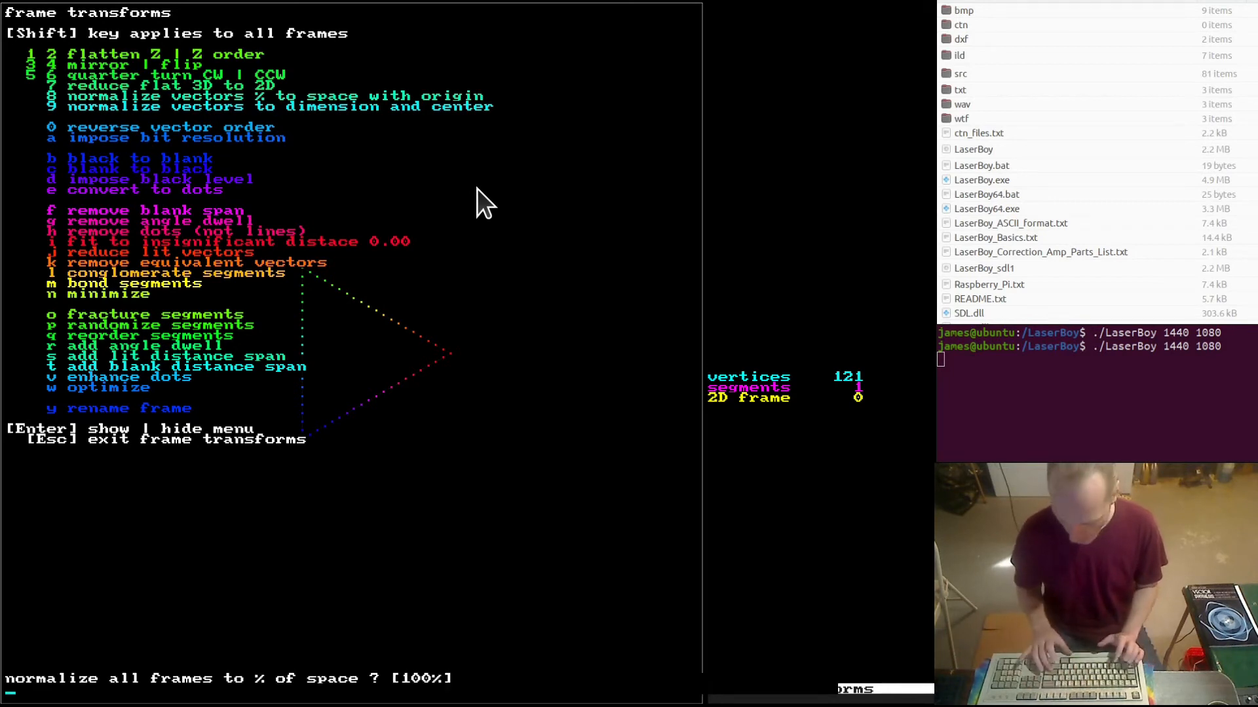
pyautogui.press('Return')
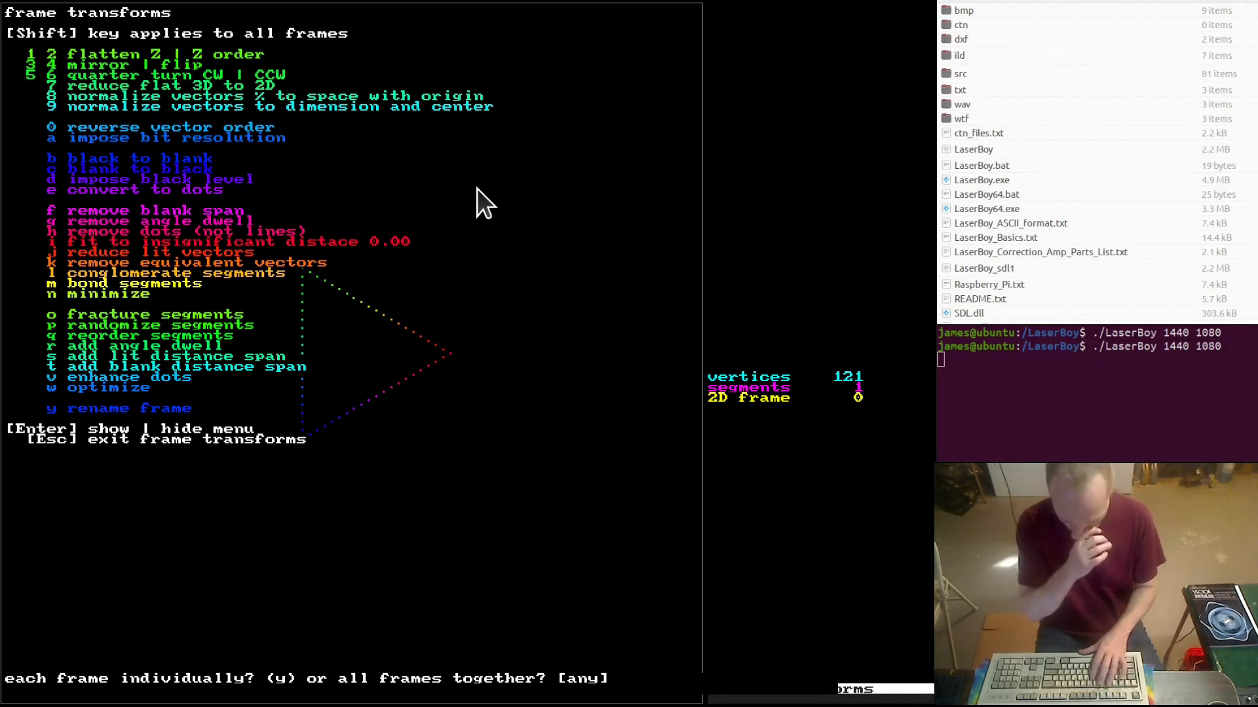
pyautogui.press('Return')
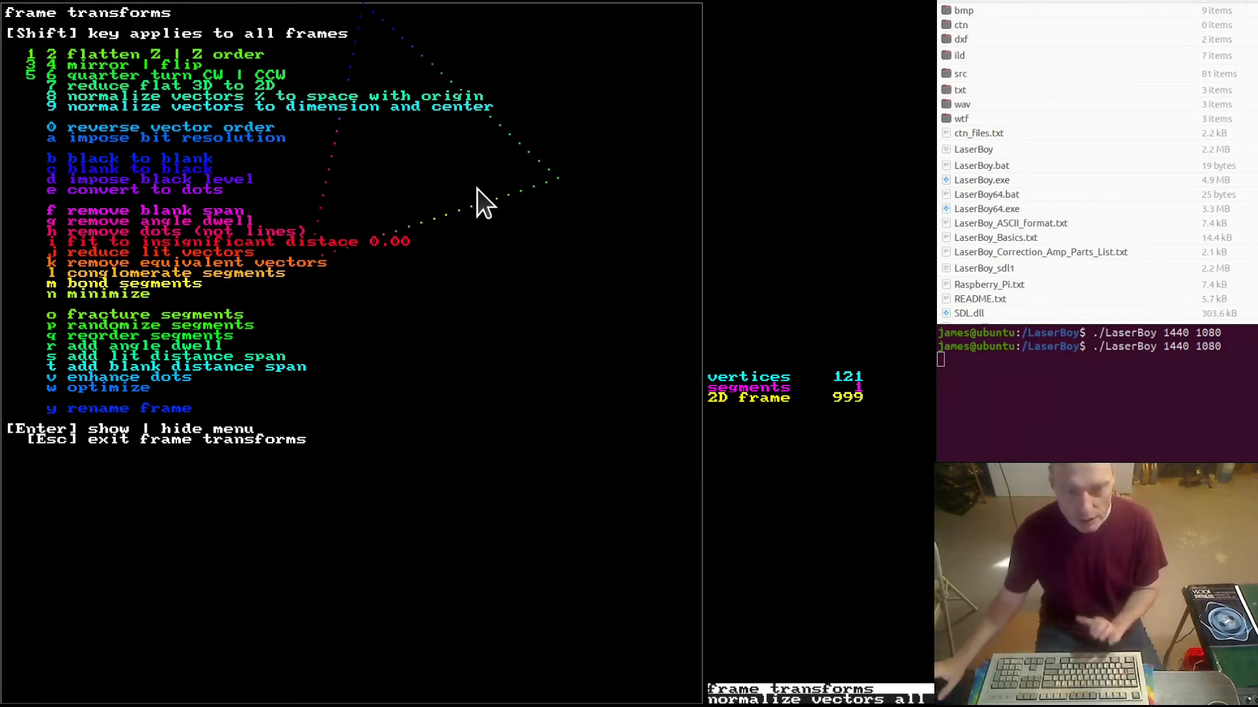
pyautogui.press('Escape')
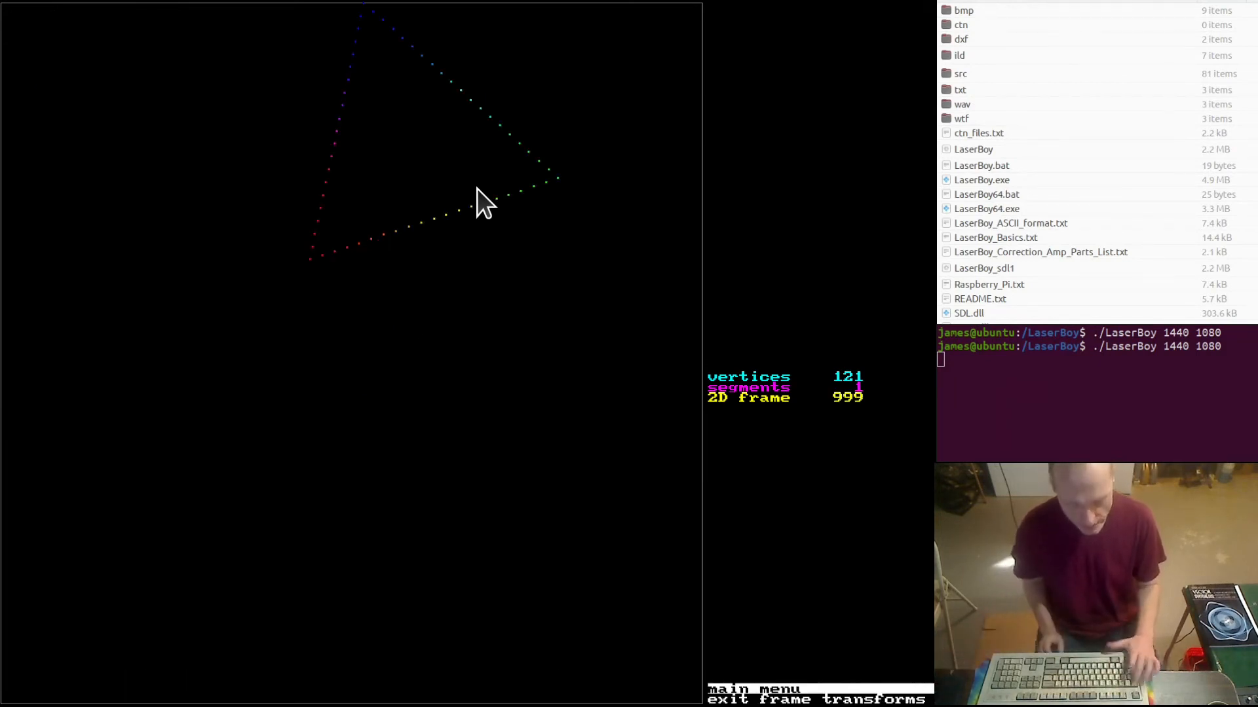
pyautogui.press('+')
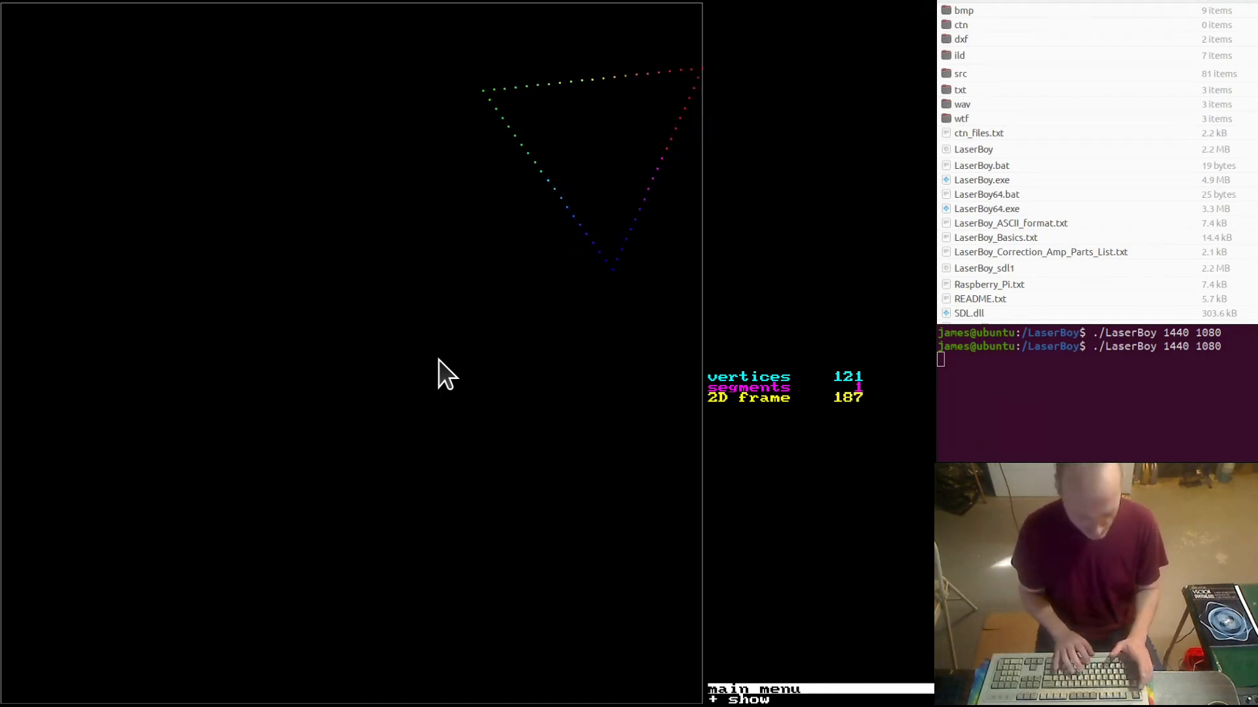
# Apply the kaleidoscope effect with 3 reflections to the frame set without saving an ild file, and play the result.
pyautogui.press('e')
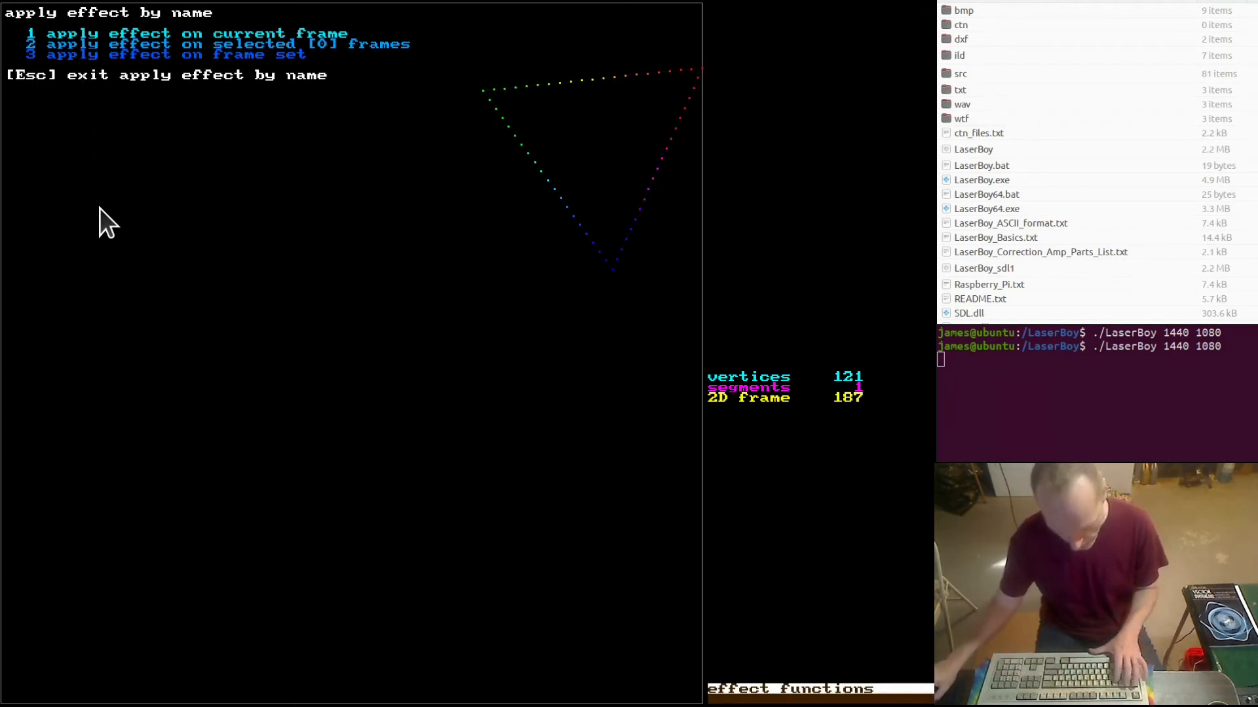
pyautogui.press('3')
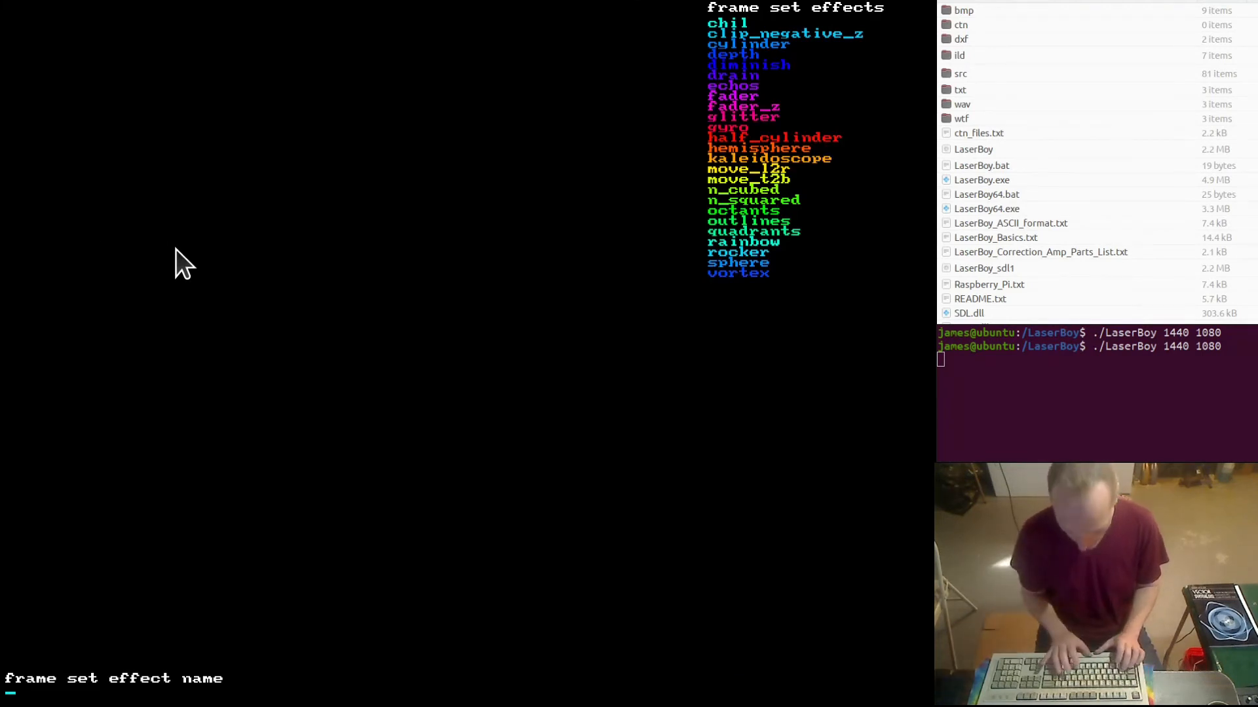
pyautogui.write('kaleidoscope')
pyautogui.press('Return')
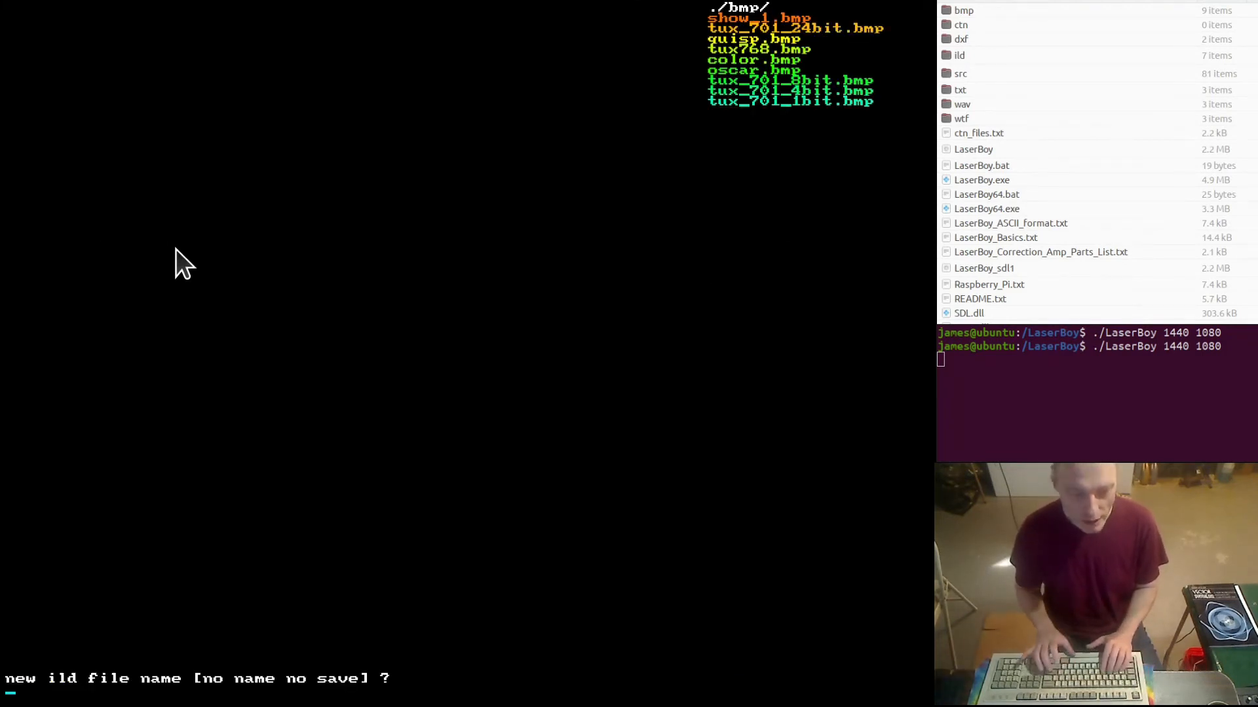
pyautogui.press('Return')
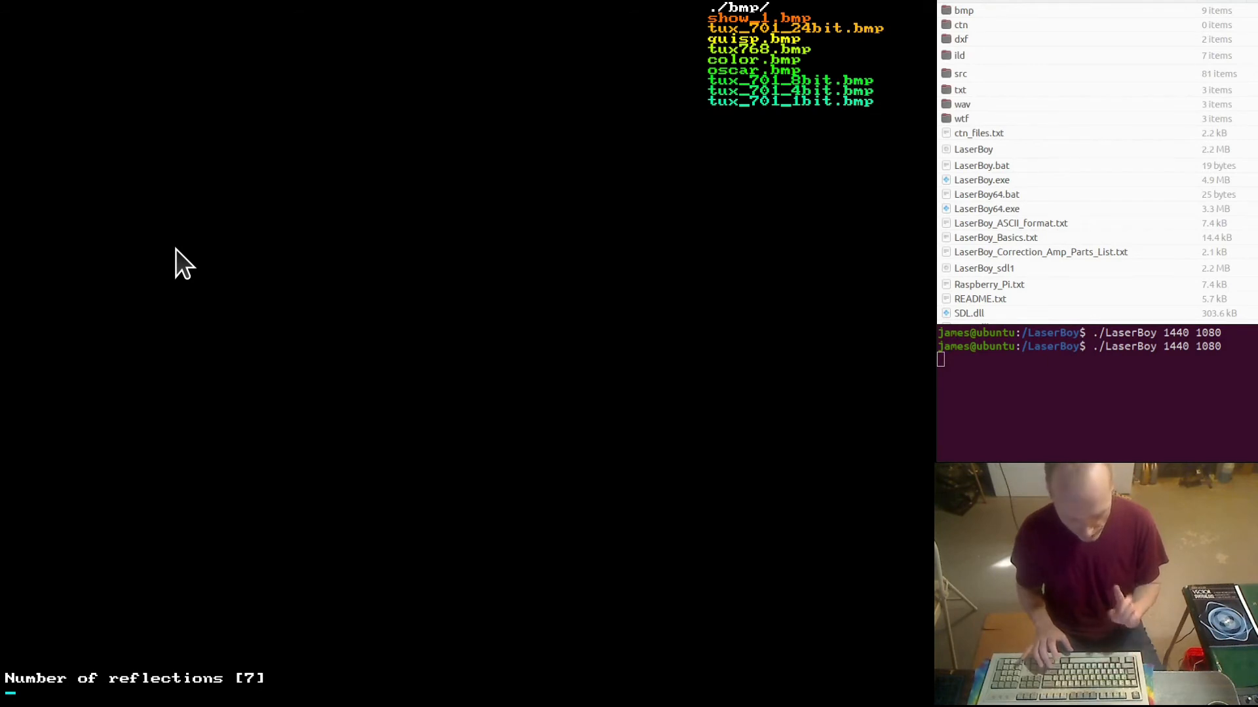
pyautogui.write('3')
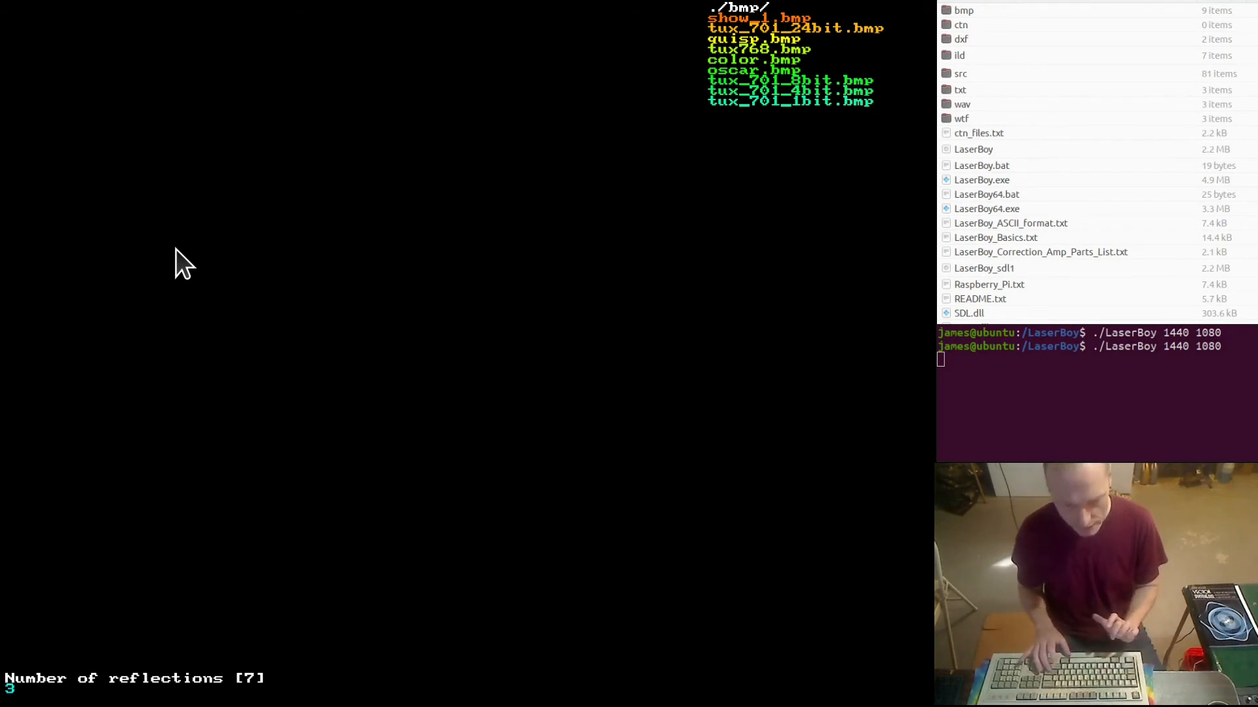
pyautogui.press('Return')
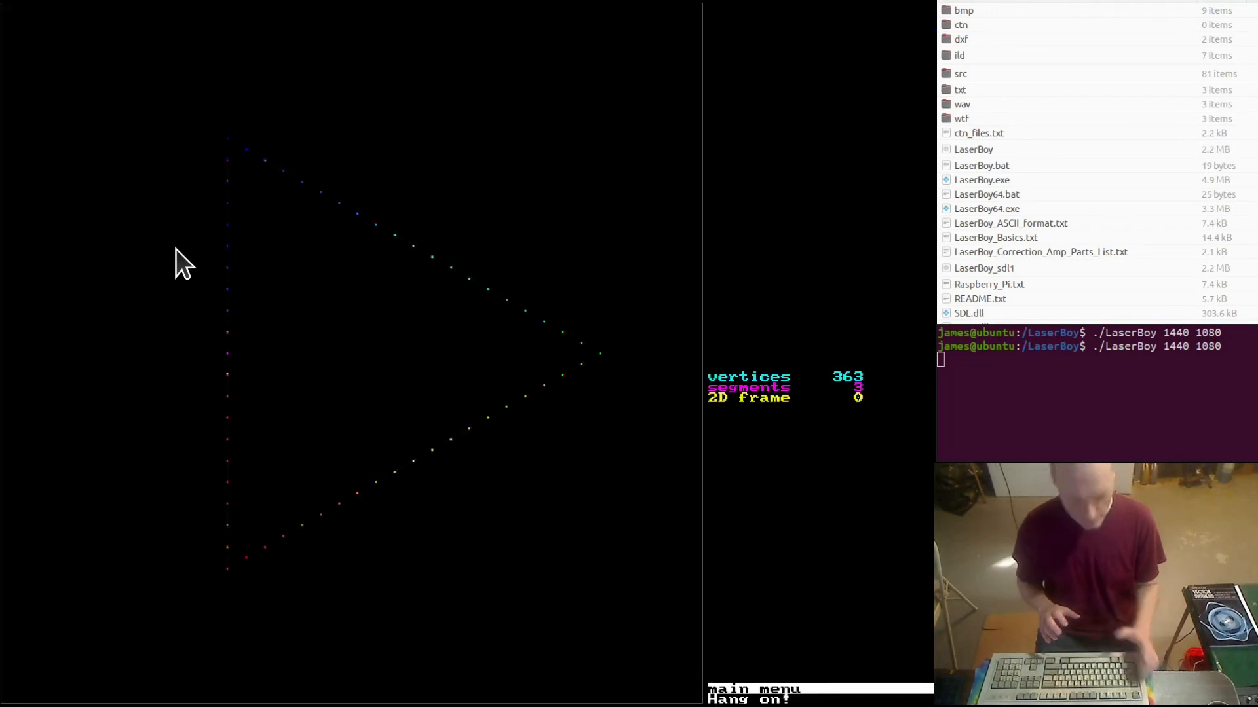
pyautogui.press('+')
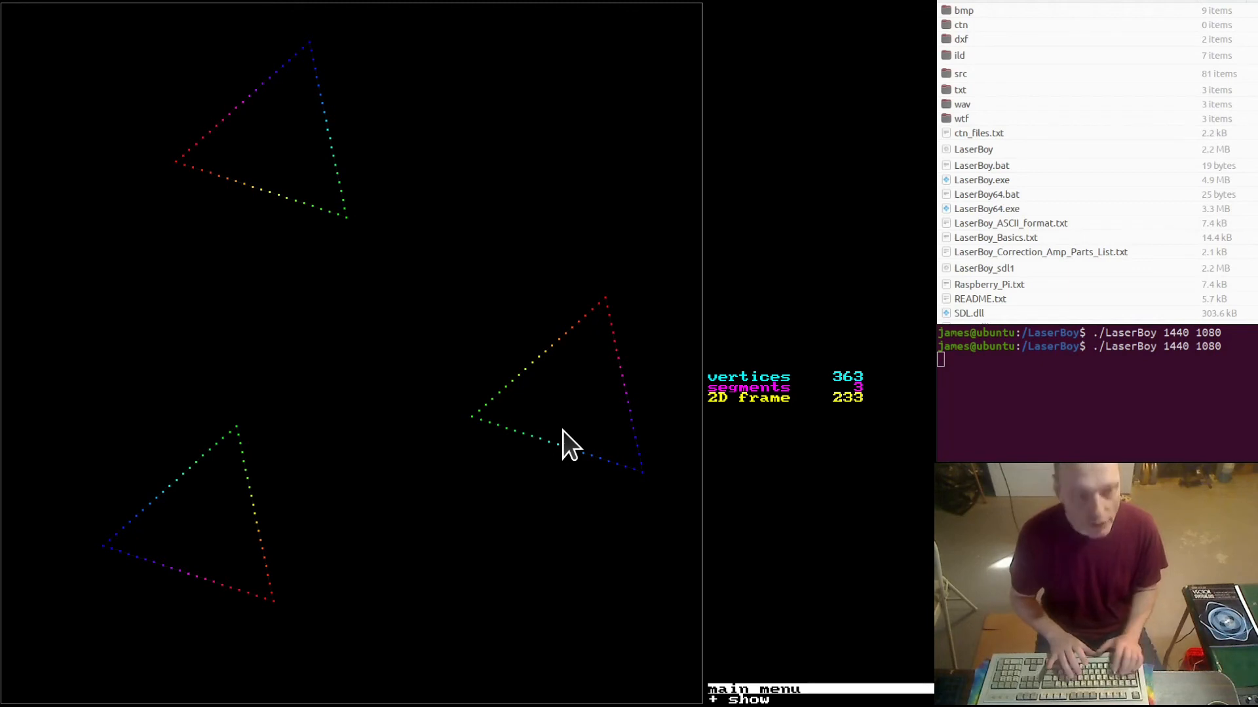
# Open tux.ild from the current ./ild/ directory and advance through its animation to frame 40.
pyautogui.press('i')
pyautogui.press('1')
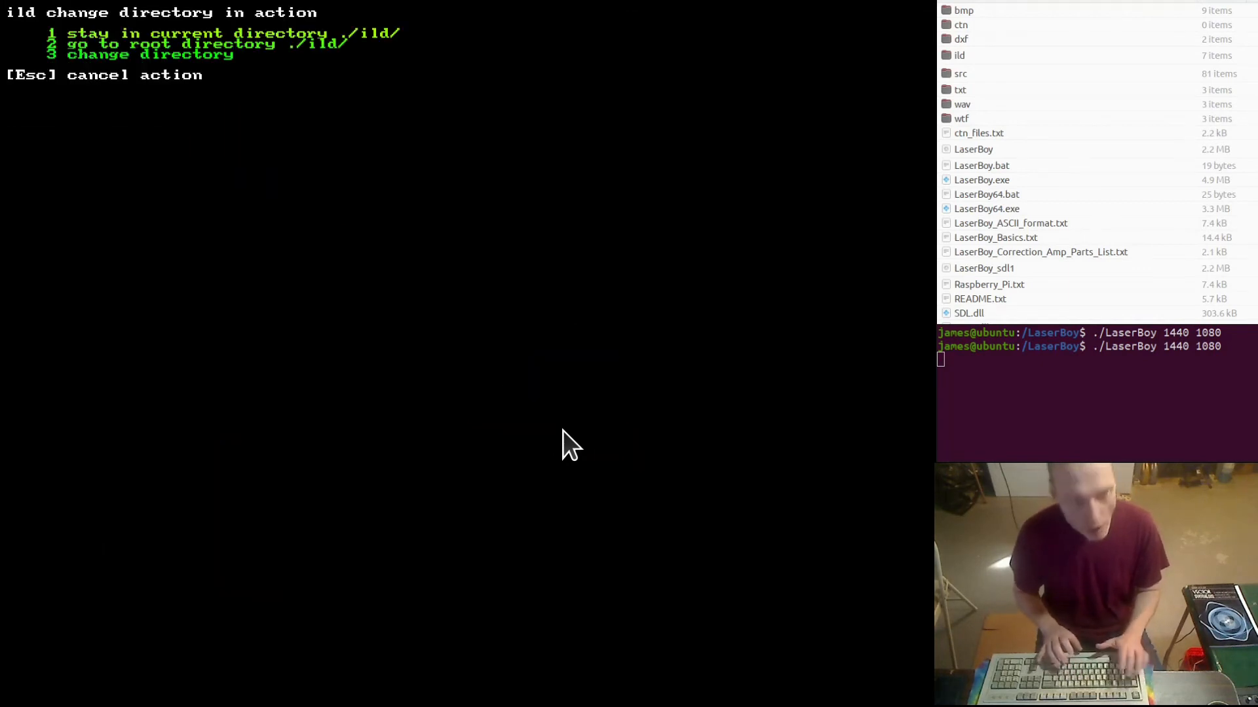
pyautogui.press('1')
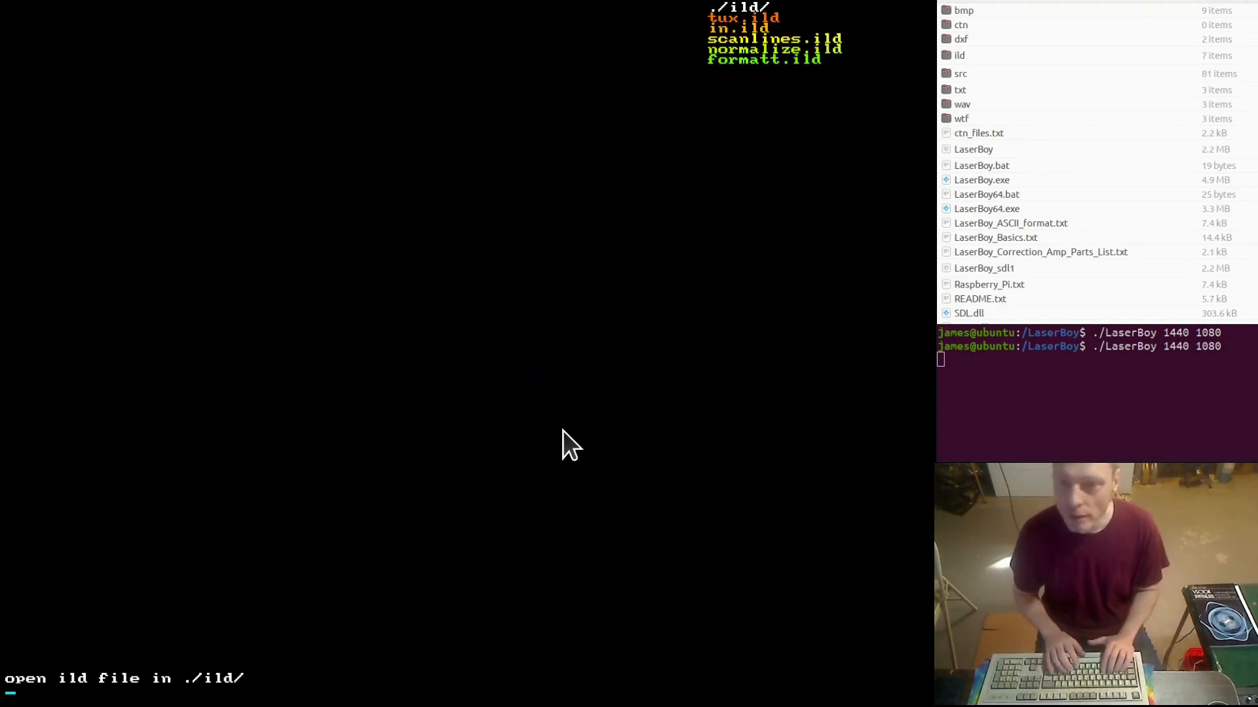
pyautogui.write('tux.ild')
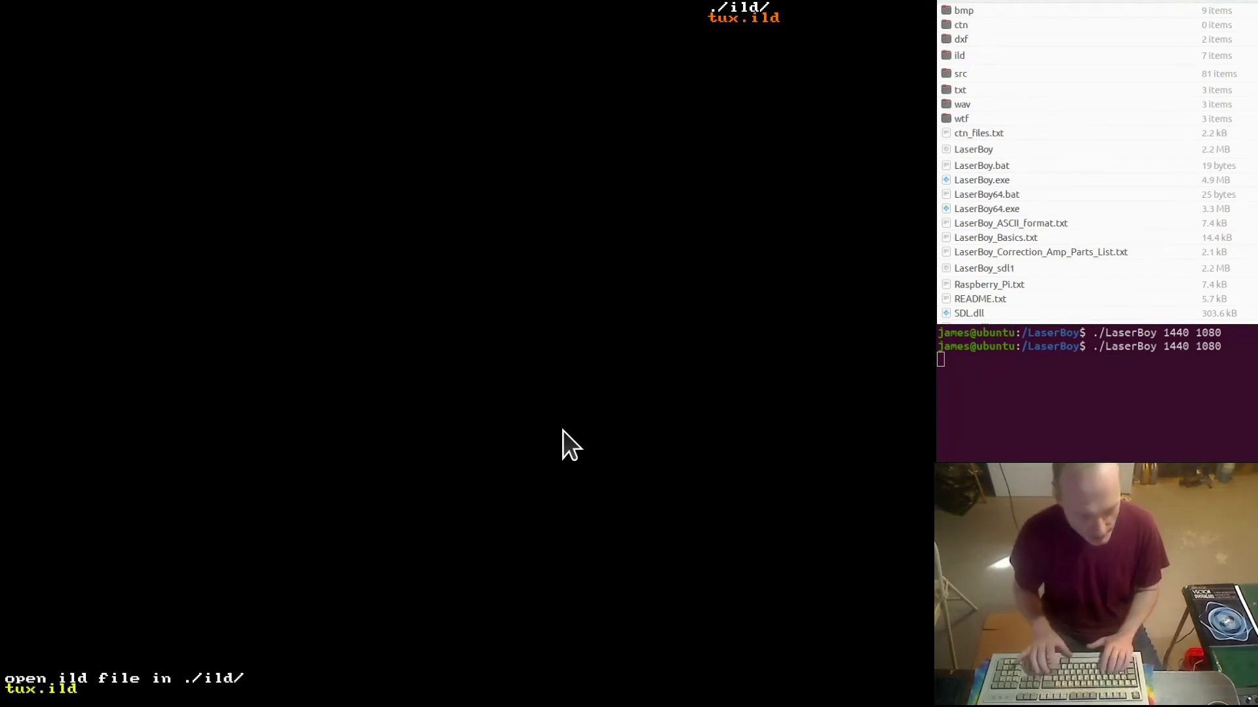
pyautogui.press('Return')
pyautogui.press('1')
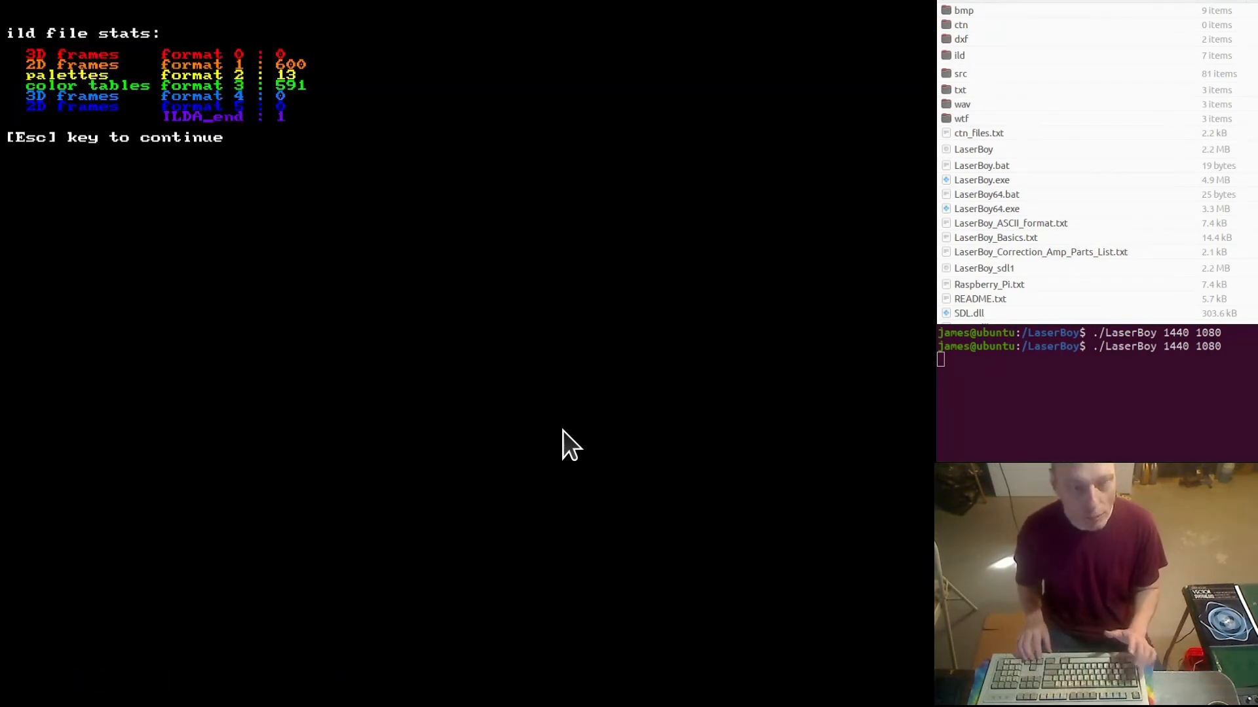
pyautogui.press('Escape')
pyautogui.press('=')
pyautogui.press('=')
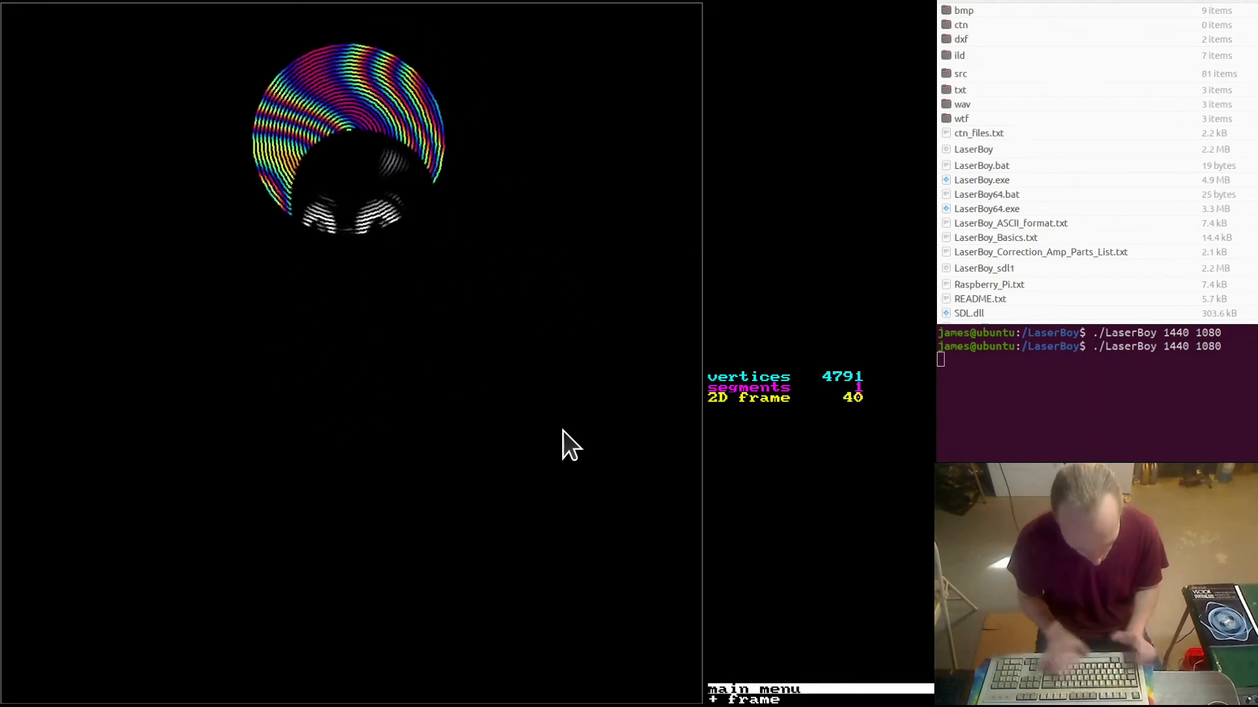
# Turn off the switch setting that normalizes vectors to the origin in the editor and dxf import.
pyautogui.press('s')
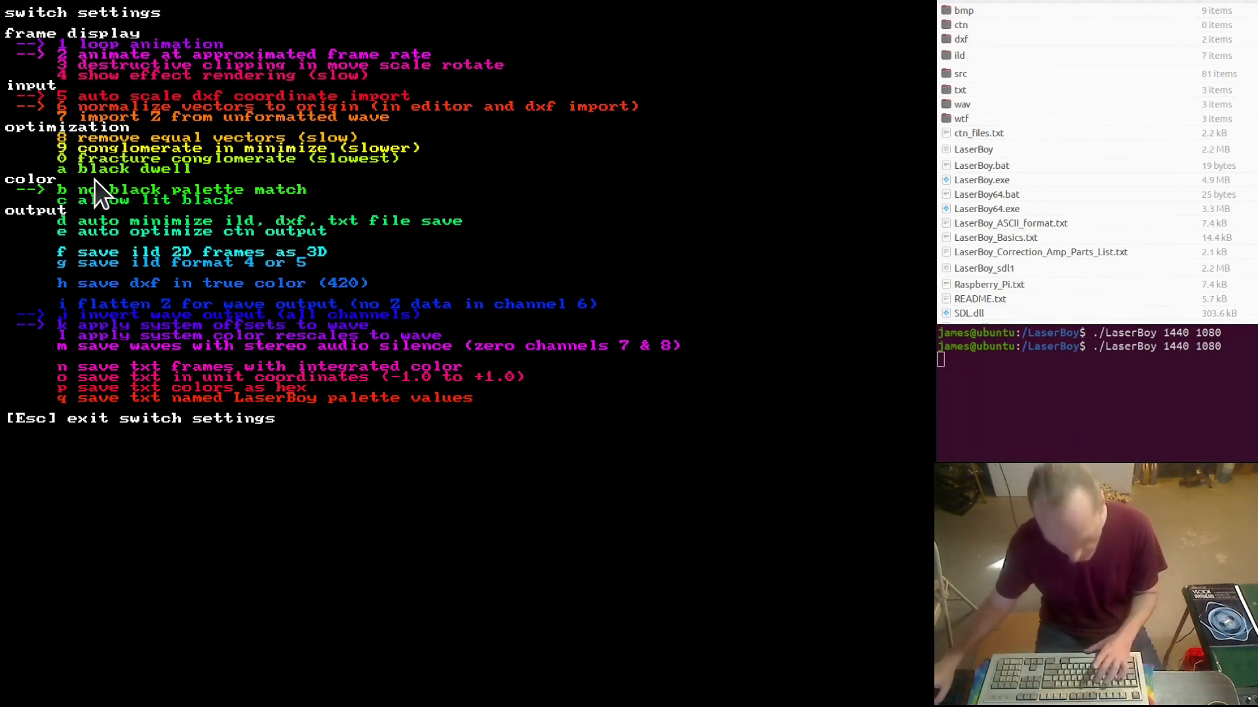
pyautogui.press('6')
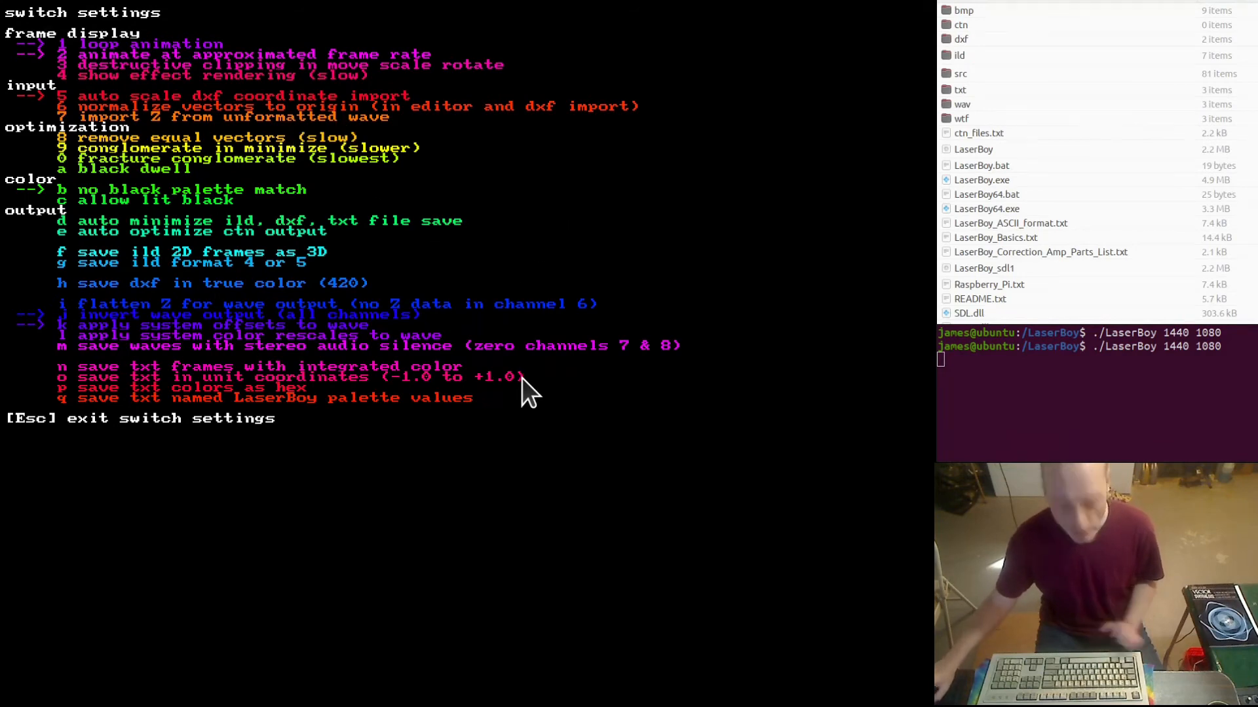
pyautogui.press('Escape')
pyautogui.press('y')
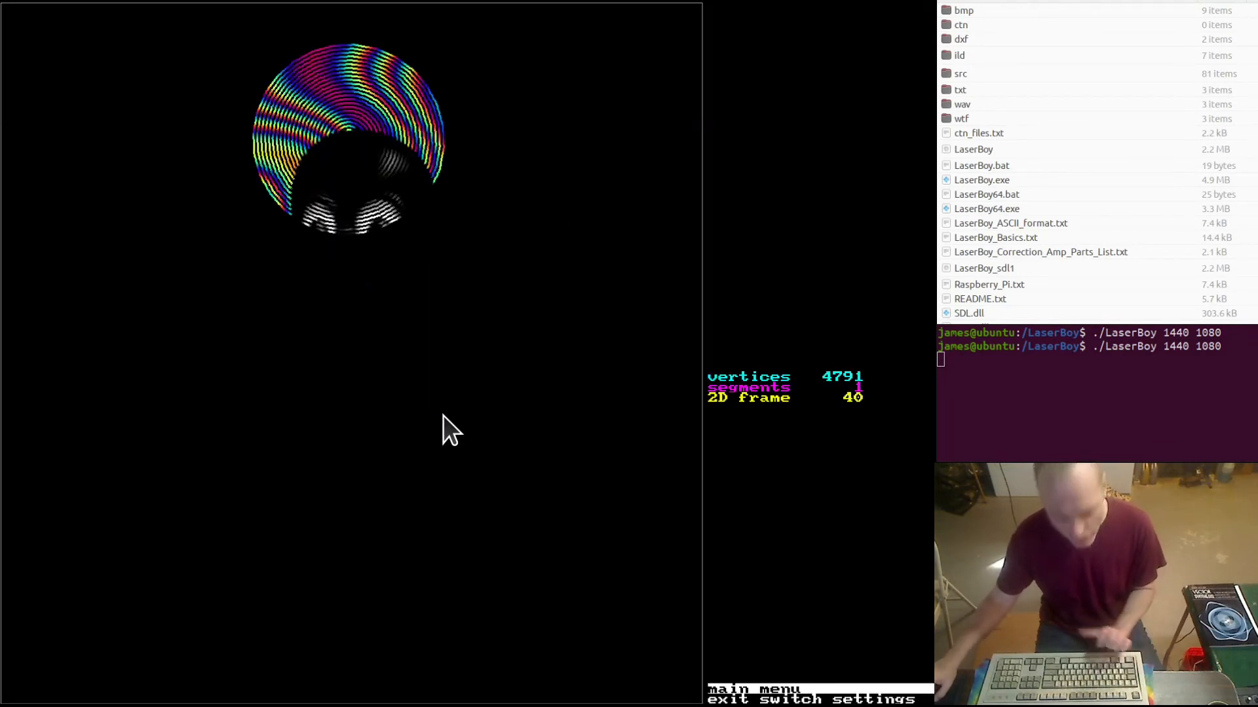
# Advance the tux animation to frame 47.
pyautogui.press('+')
pyautogui.press('+')
pyautogui.press('+')
pyautogui.press('+')
pyautogui.press('+')
pyautogui.press('+')
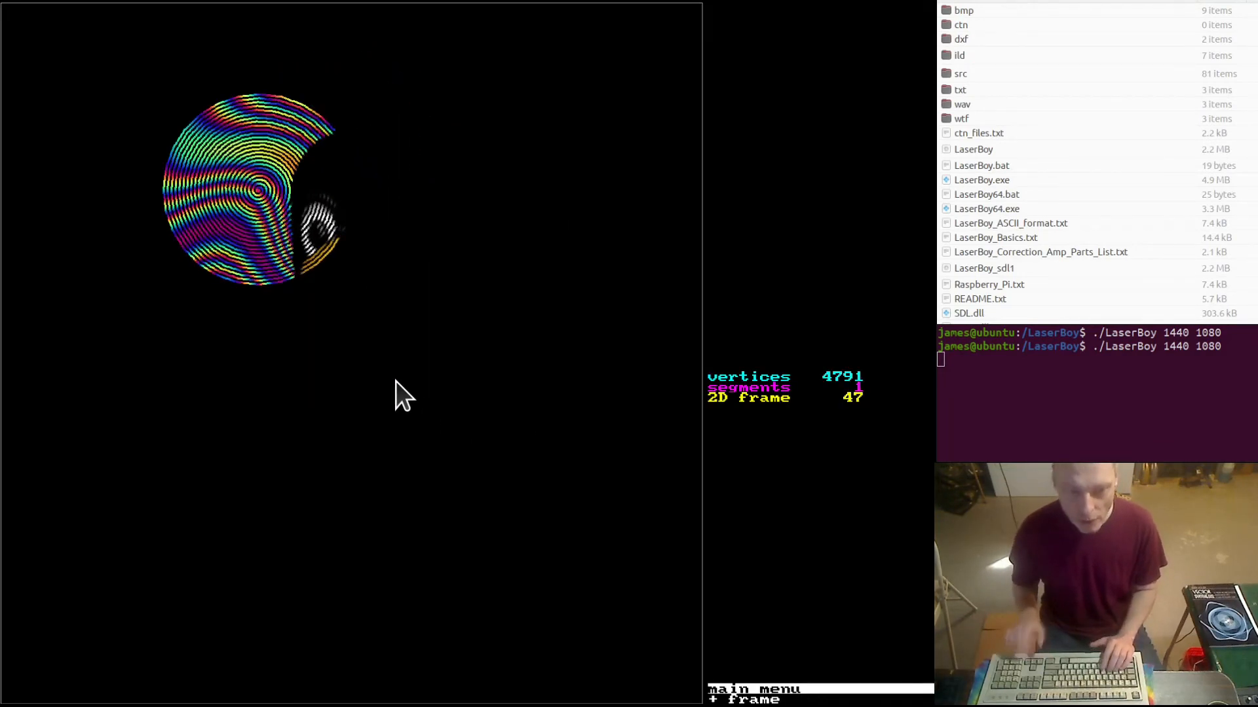
pyautogui.press('t')
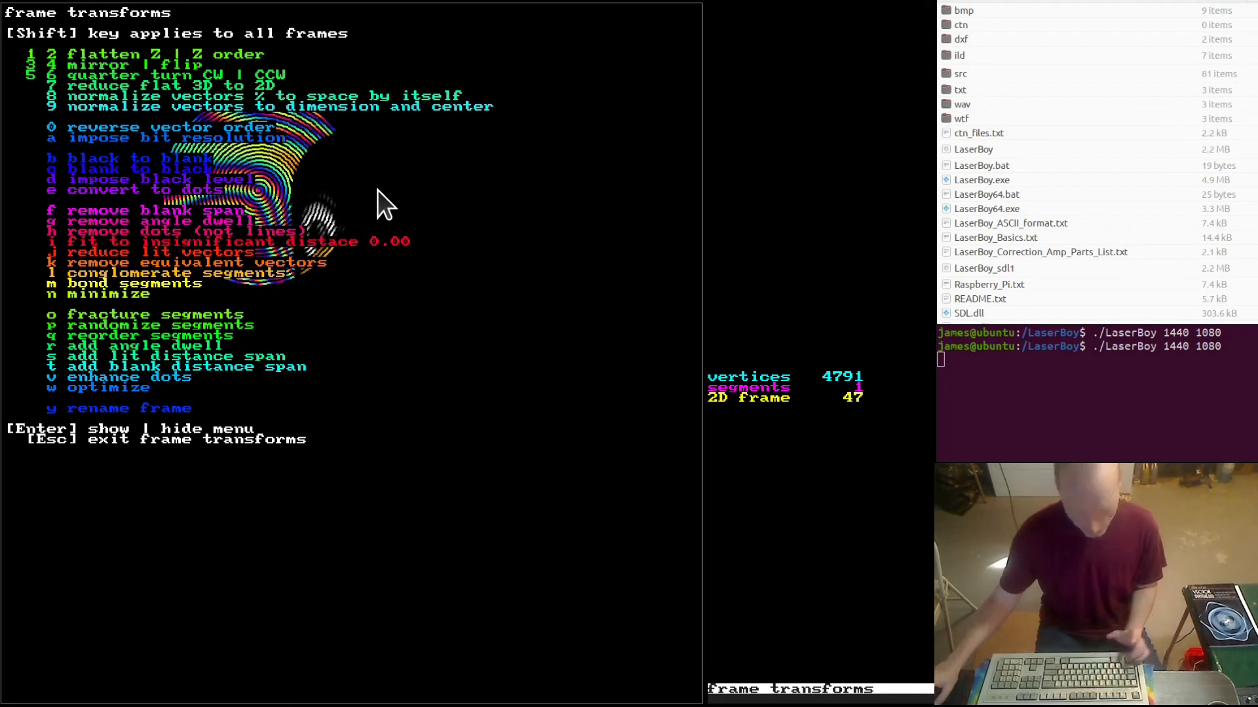
pyautogui.hotkey('shift', '8')
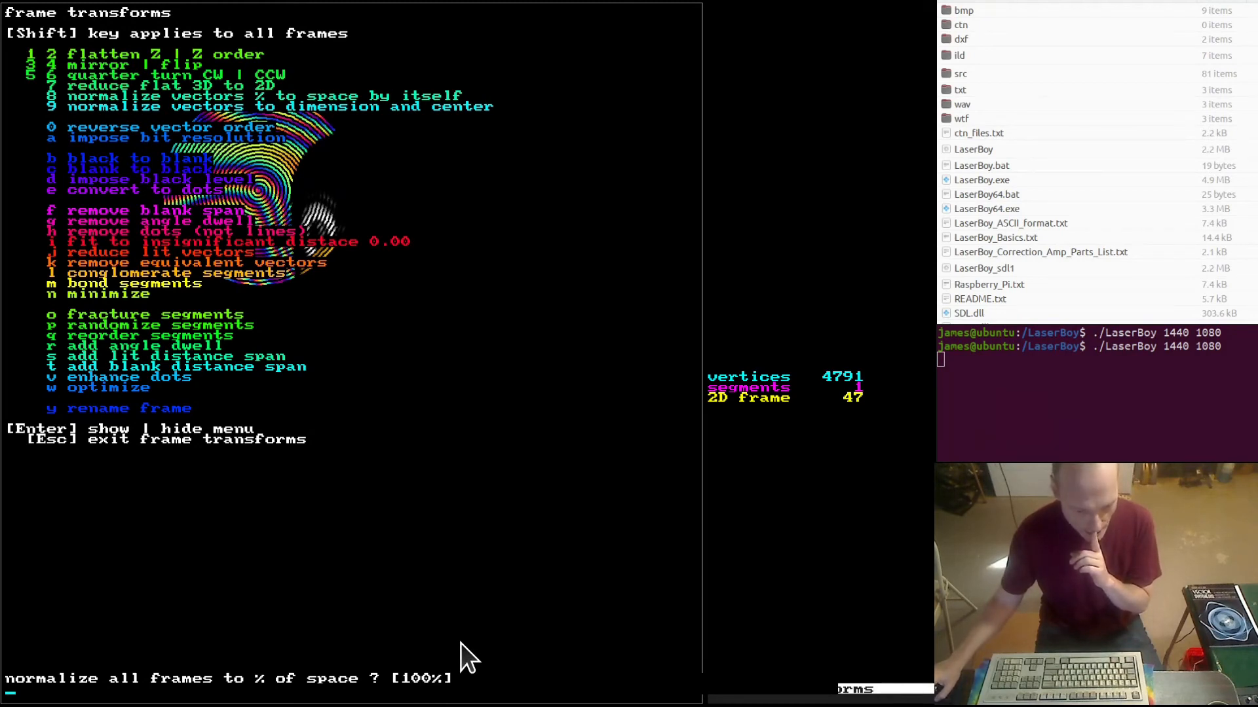
pyautogui.press('Return')
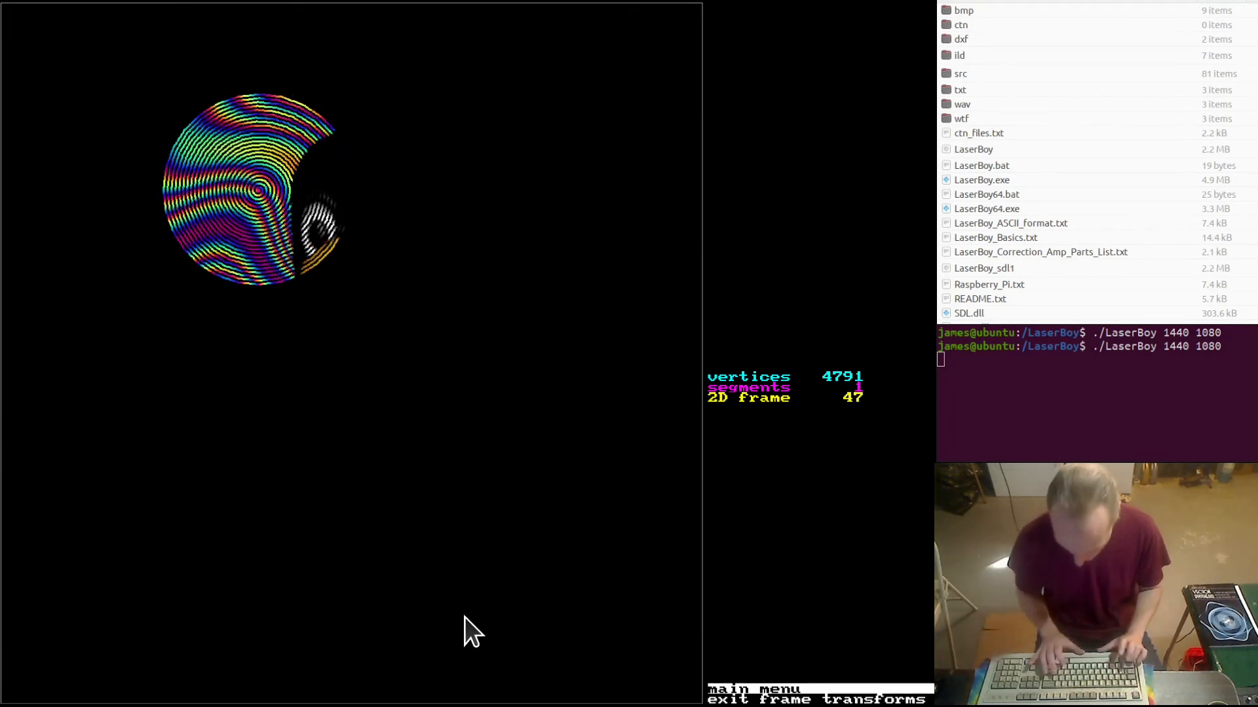
# Examine the current frame's details and the whole frame set's size statistics, including its percentage of itself, and hide both read-outs.
pyautogui.press('i')
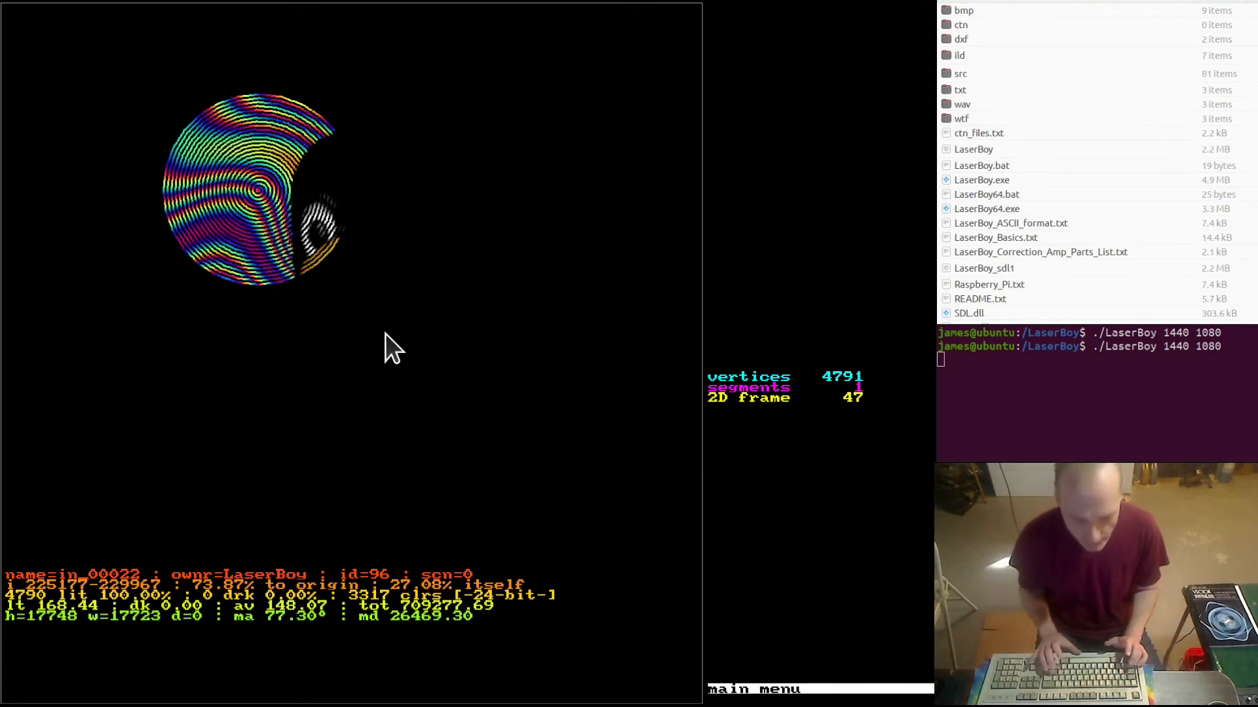
pyautogui.hotkey('shift', 'i')
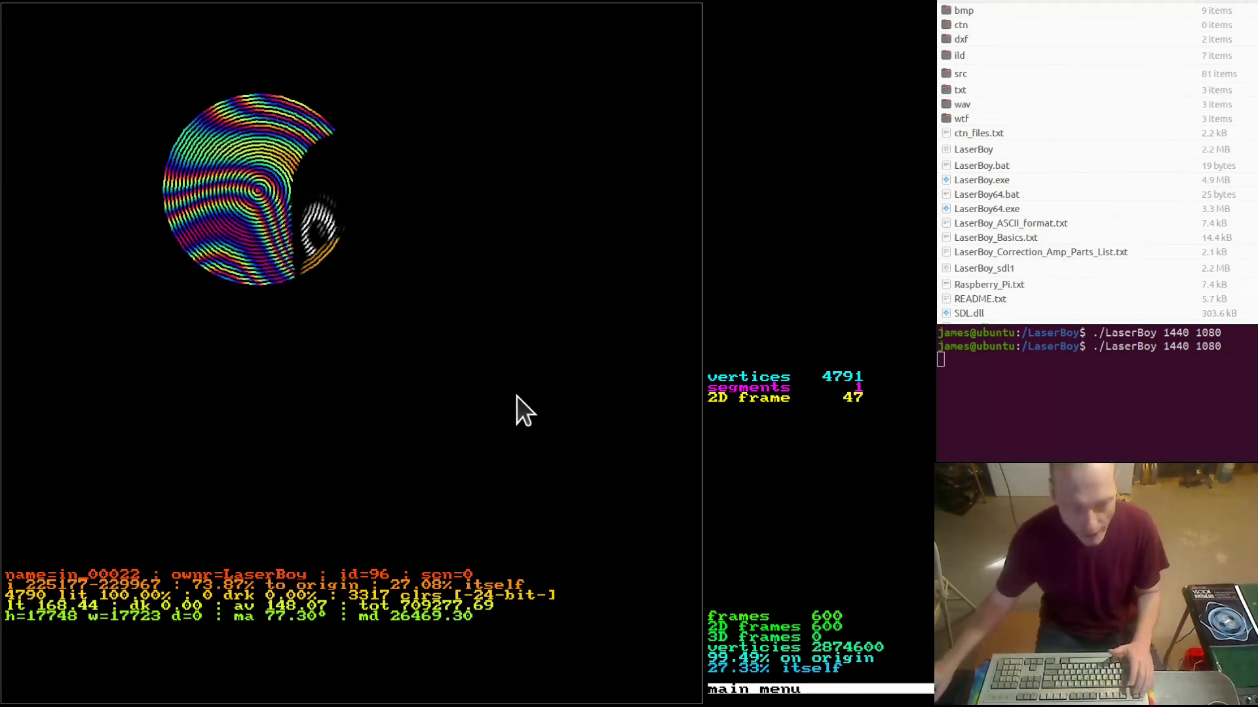
pyautogui.press('i')
pyautogui.press('i')
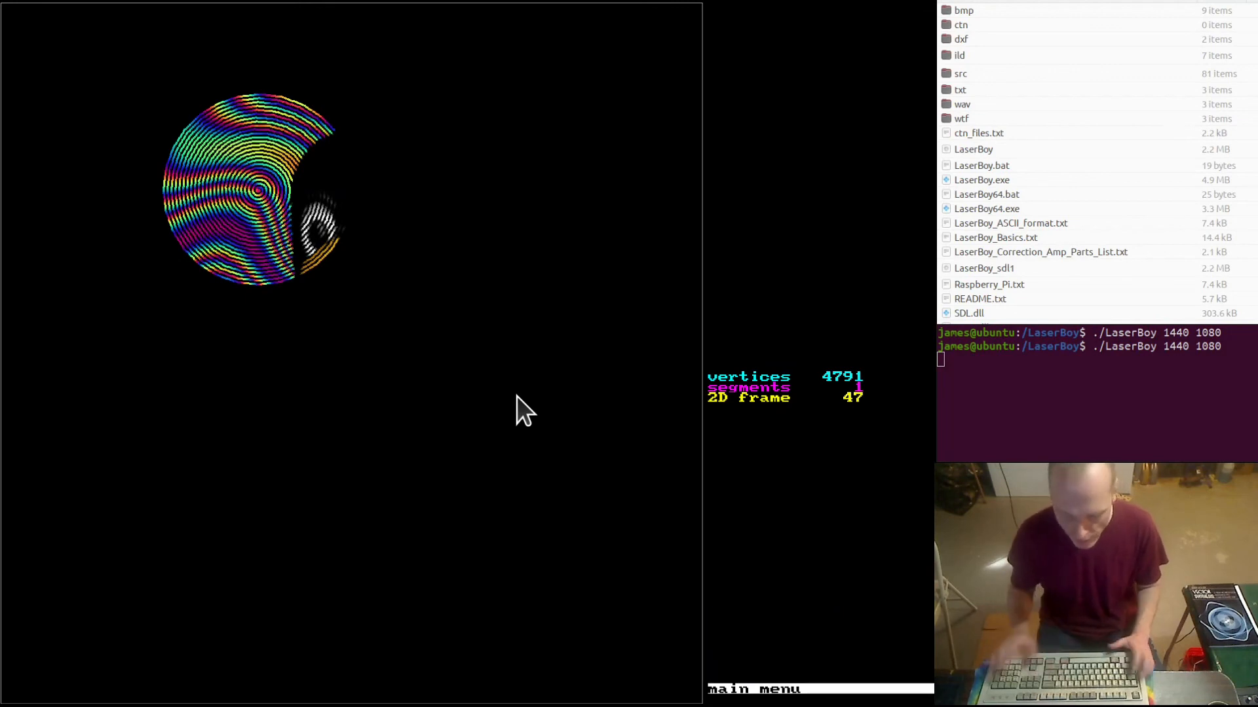
pyautogui.press('Escape')
pyautogui.press('n')
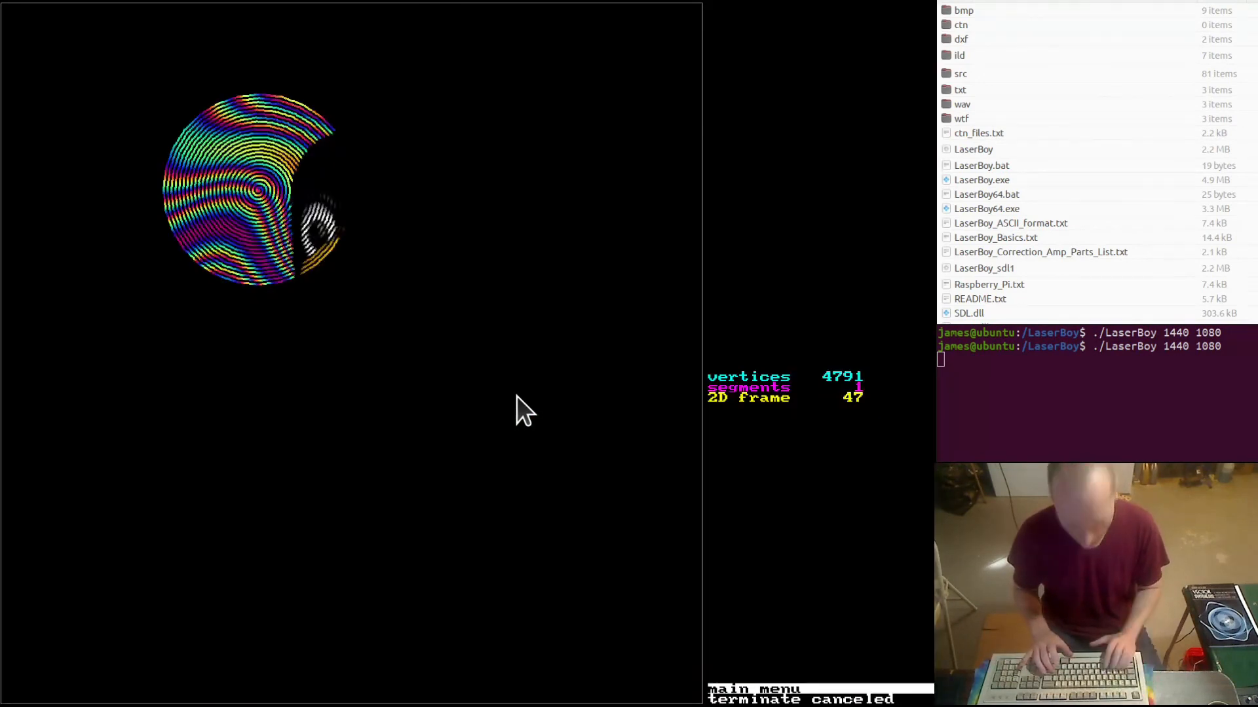
# Normalize the vectors of all frames to 27.33% of space, treating each frame individually, and leave the frame transforms.
pyautogui.press('f')
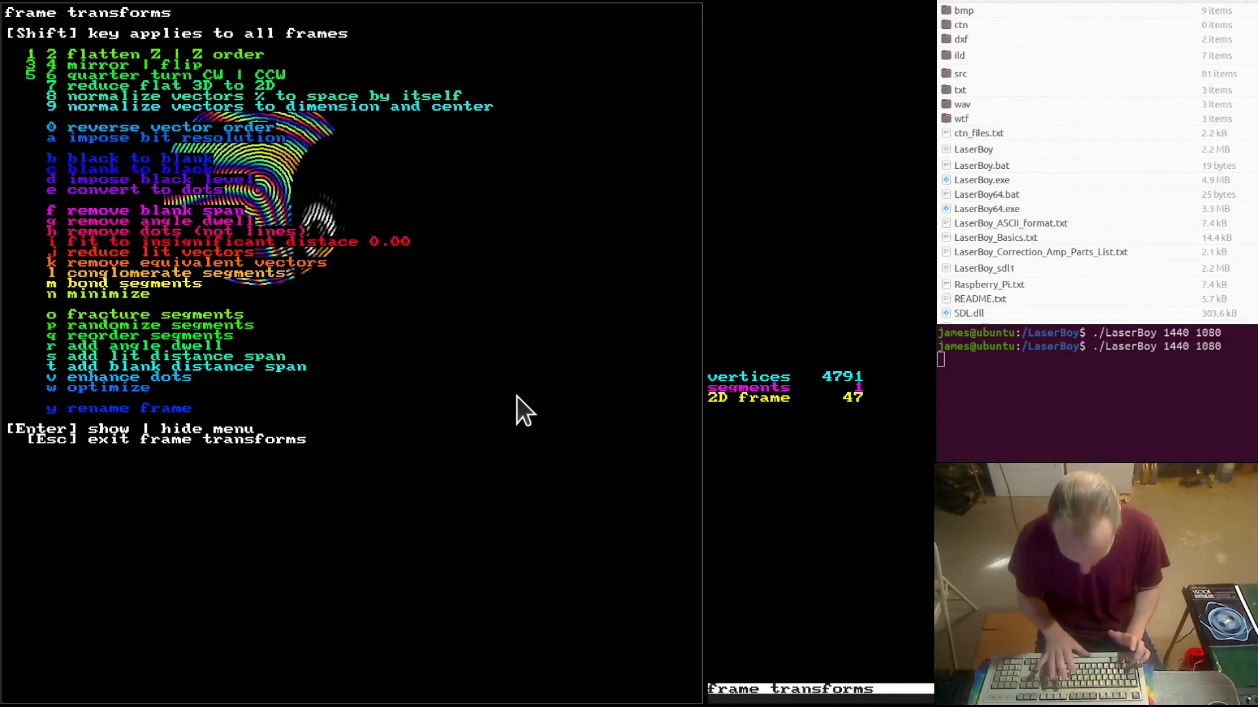
pyautogui.hotkey('shift', '8')
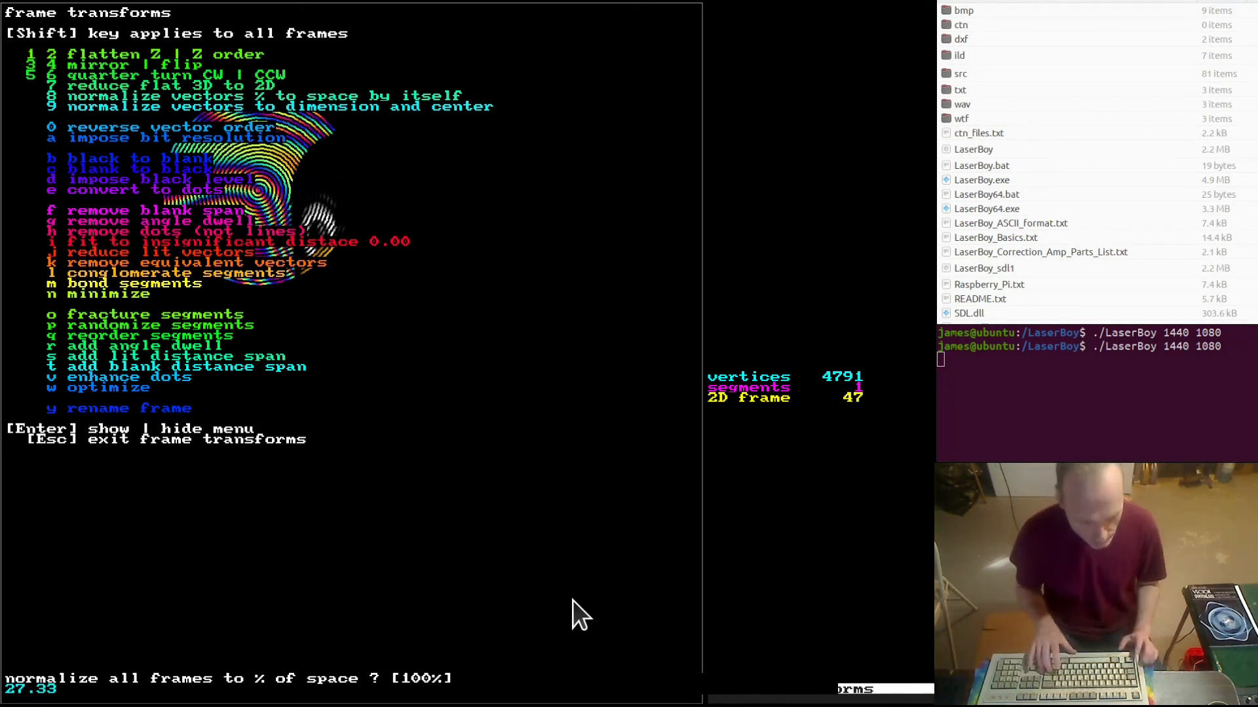
pyautogui.press('Return')
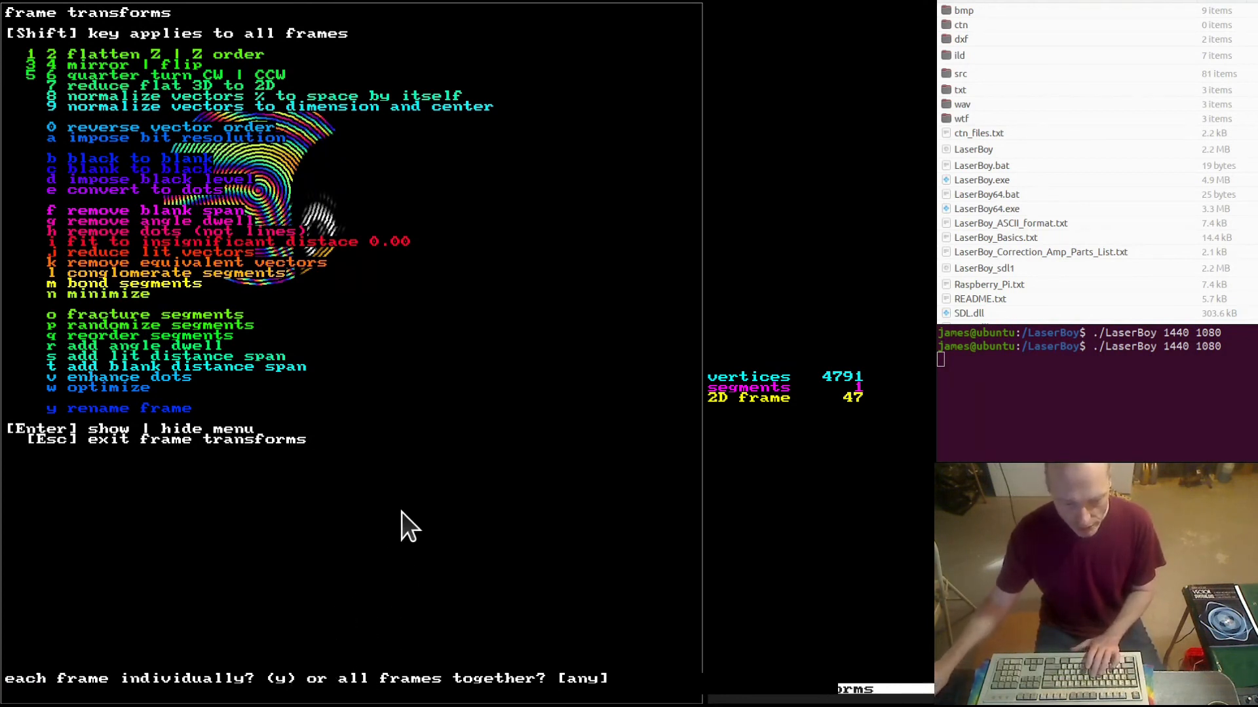
pyautogui.press('Return')
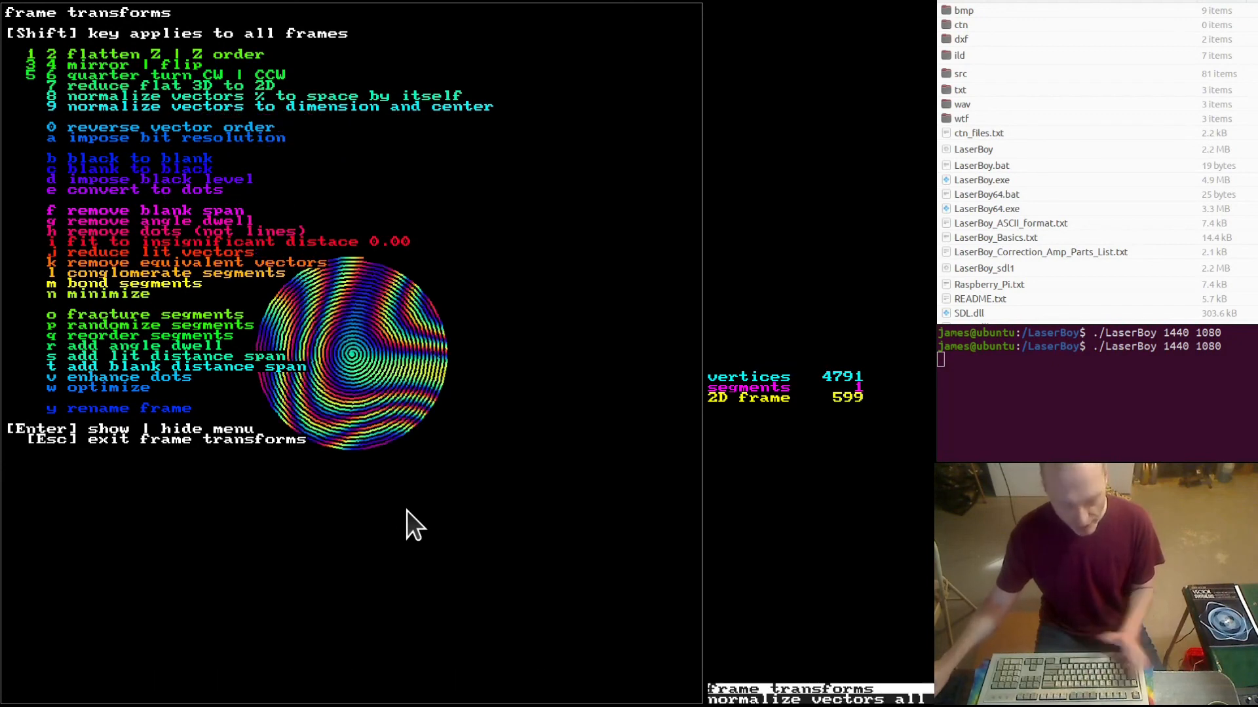
pyautogui.press('Escape')
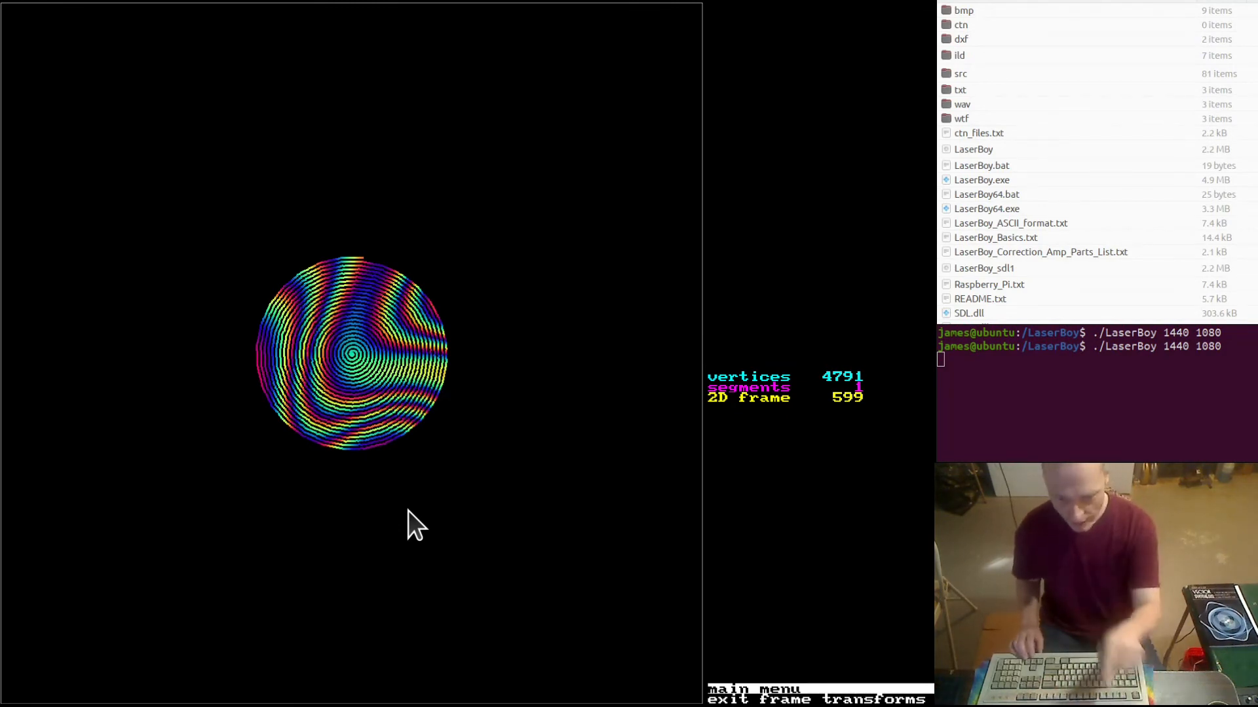
# Advance through the normalized tux animation to frame 356 and play the frame set from there.
pyautogui.press('+')
pyautogui.press('+')
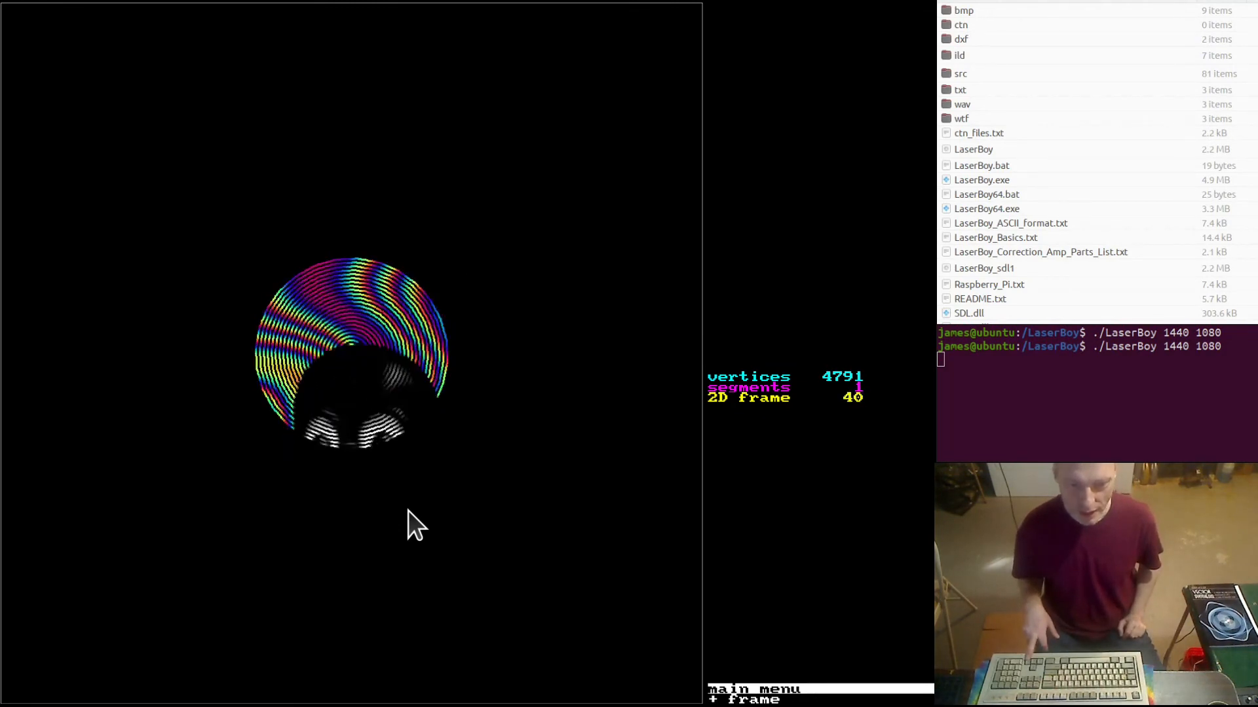
pyautogui.press('+')
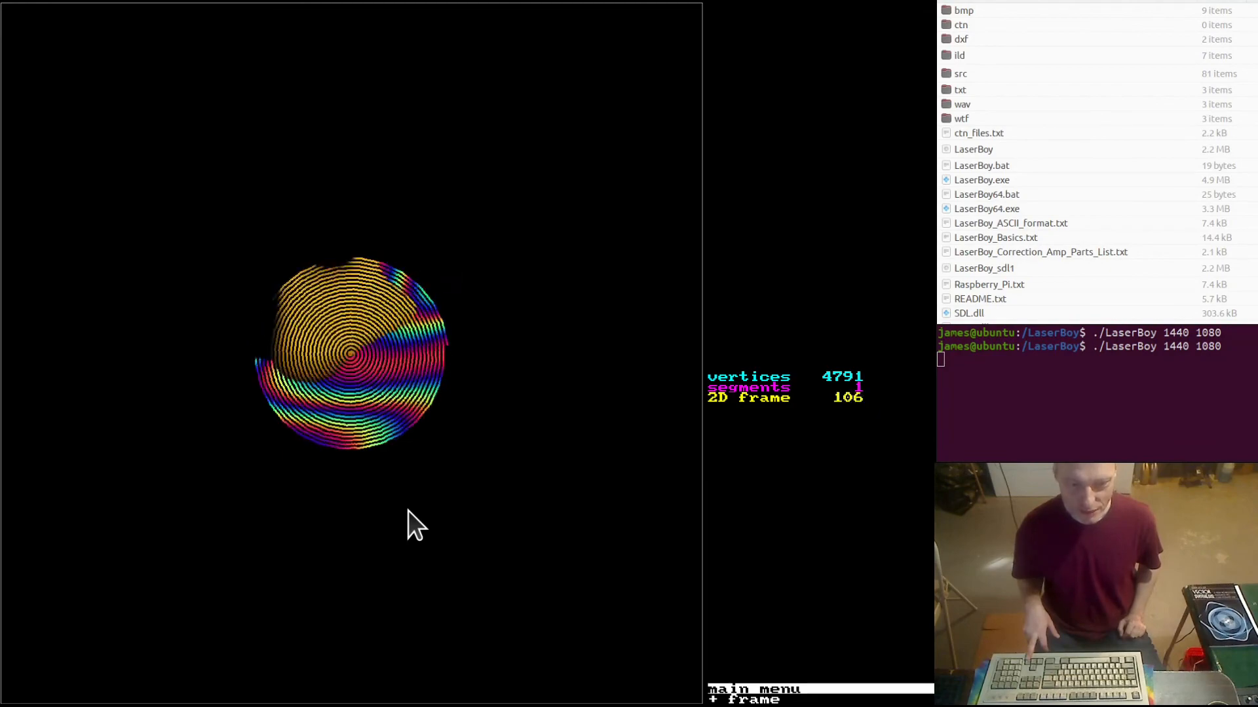
pyautogui.press('+')
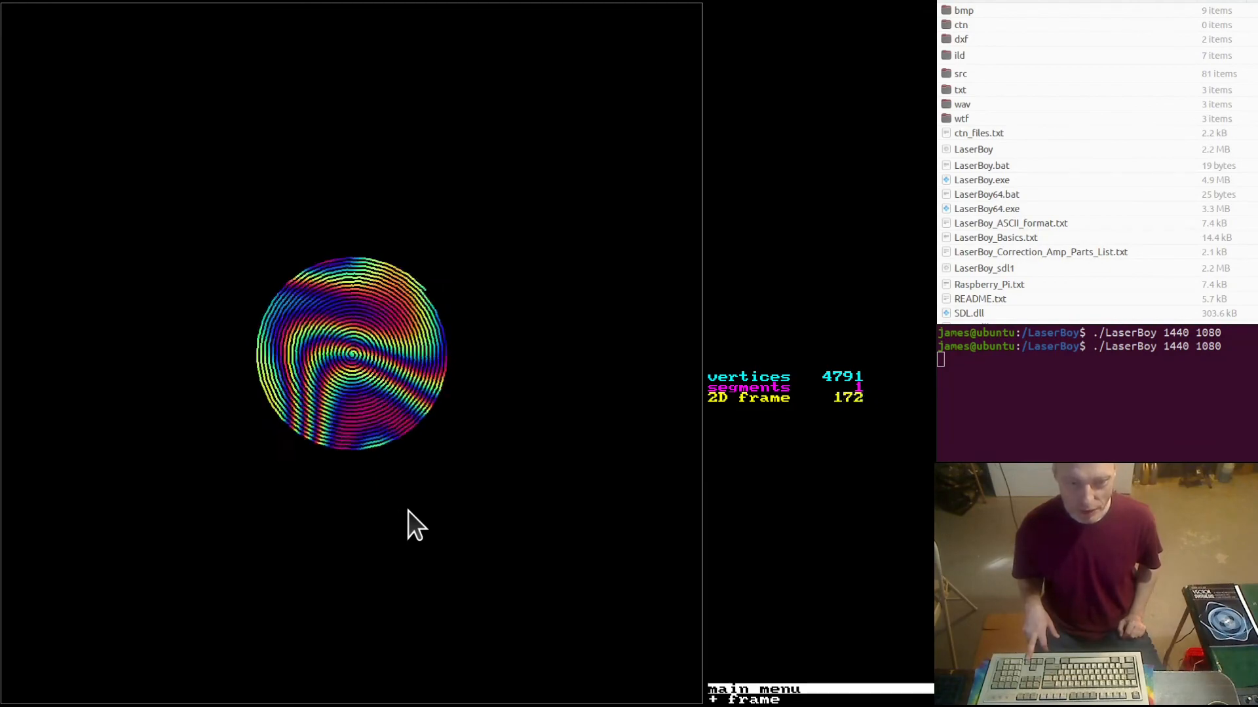
pyautogui.press('+')
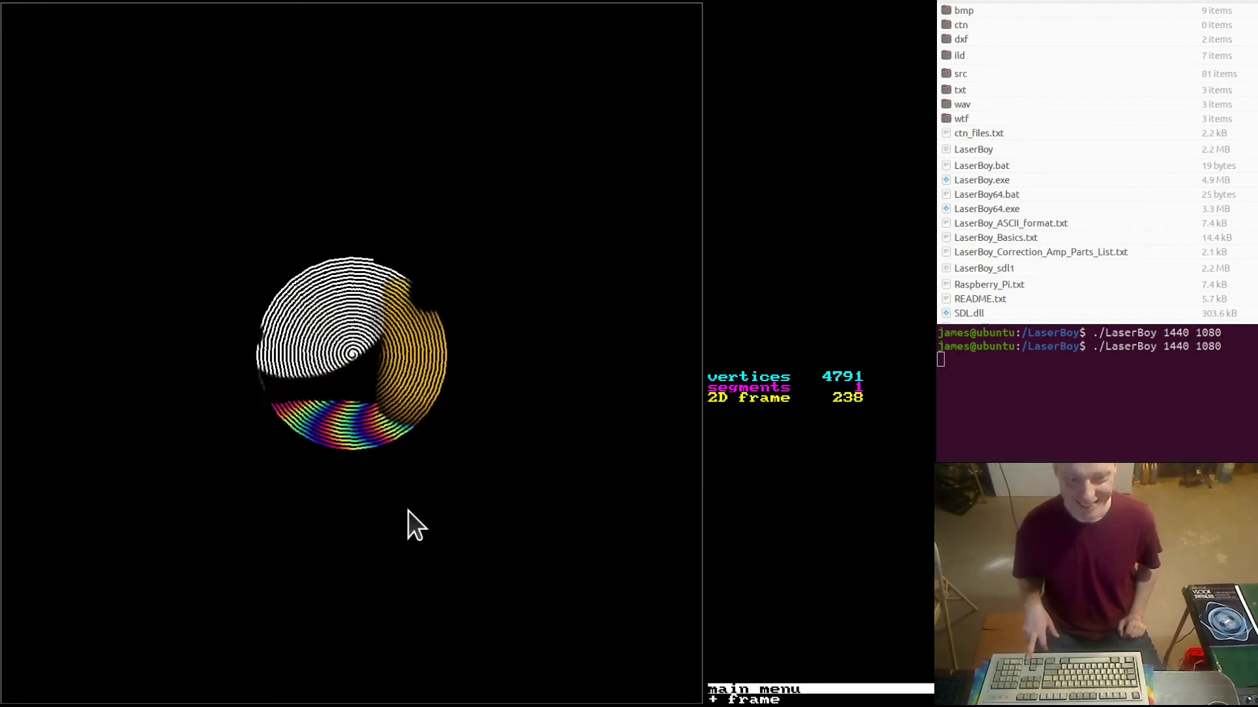
pyautogui.press('+')
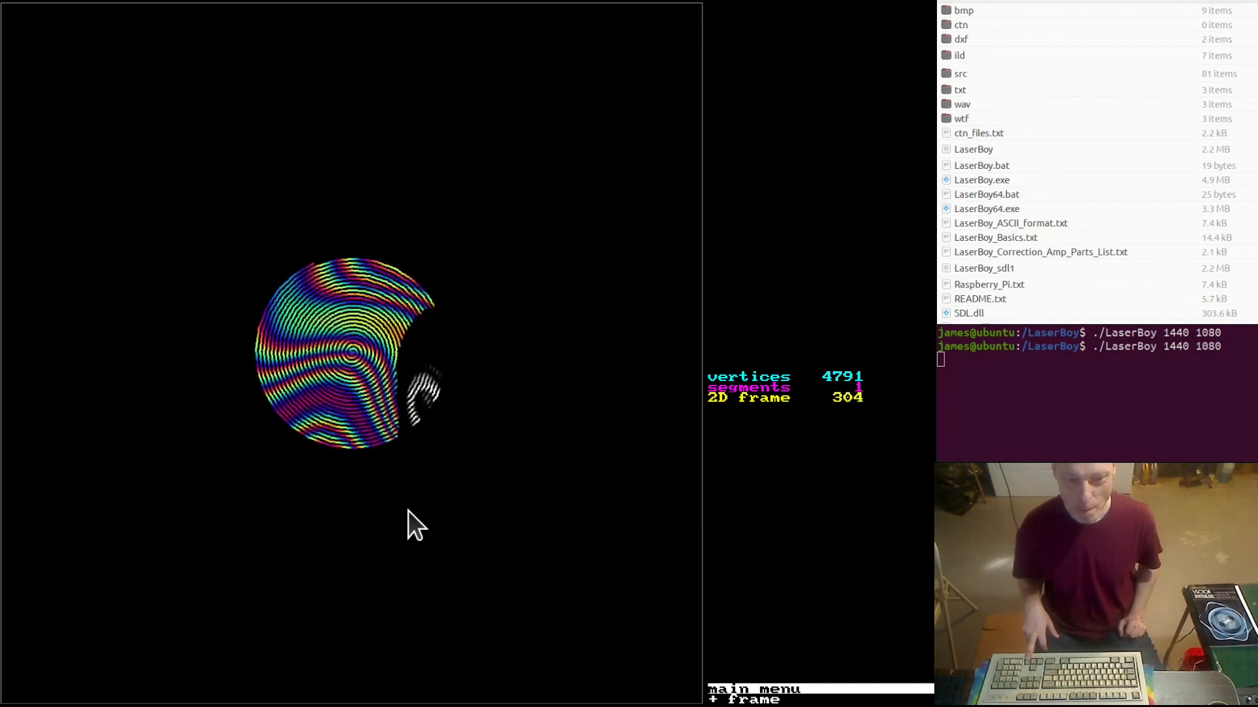
pyautogui.press('+')
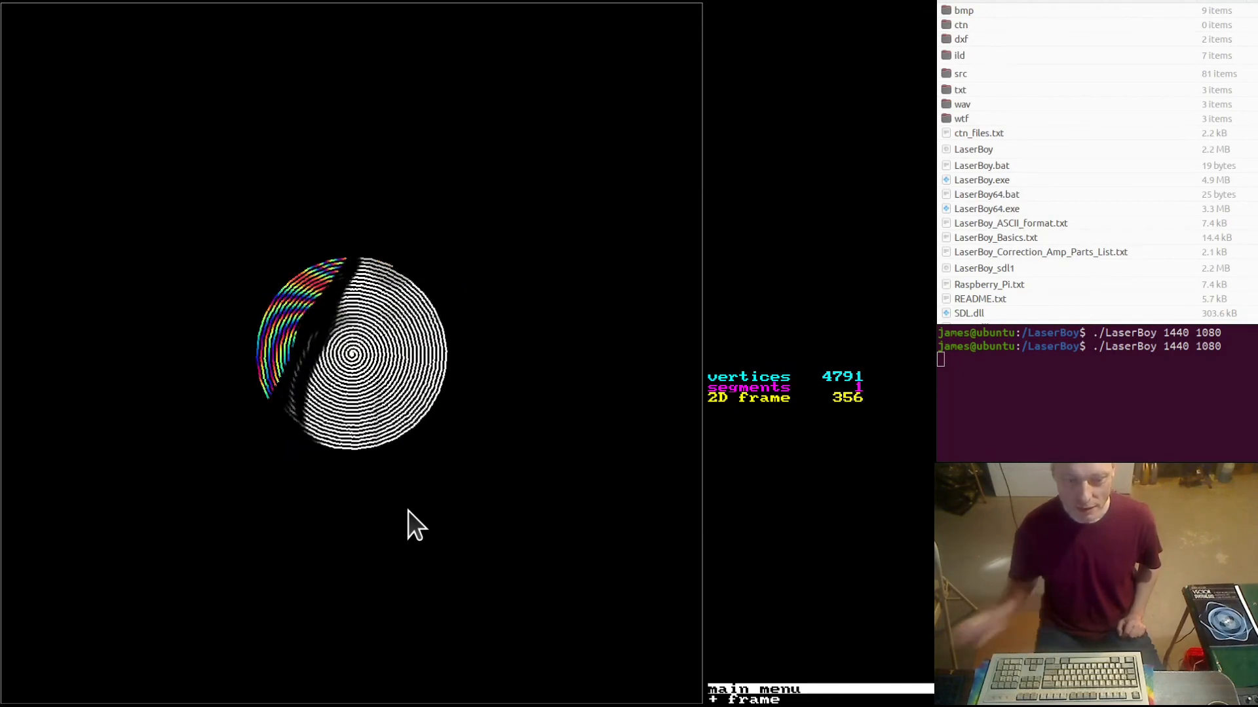
pyautogui.press('space')
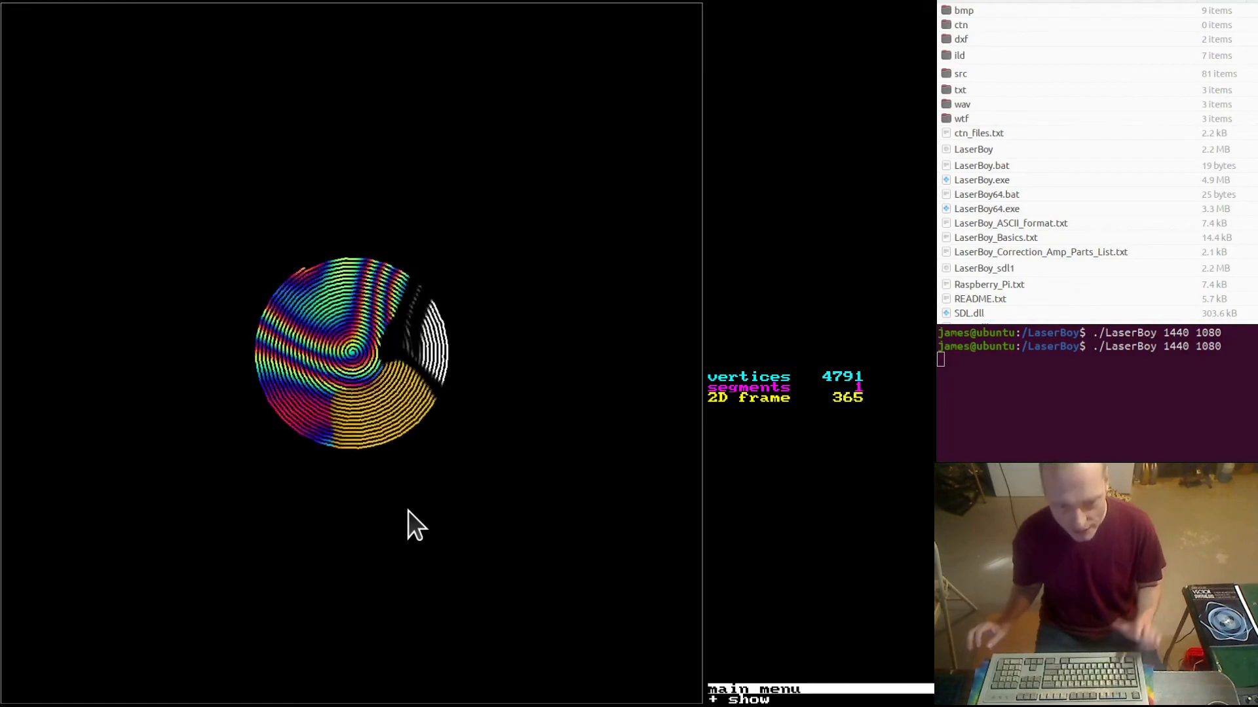